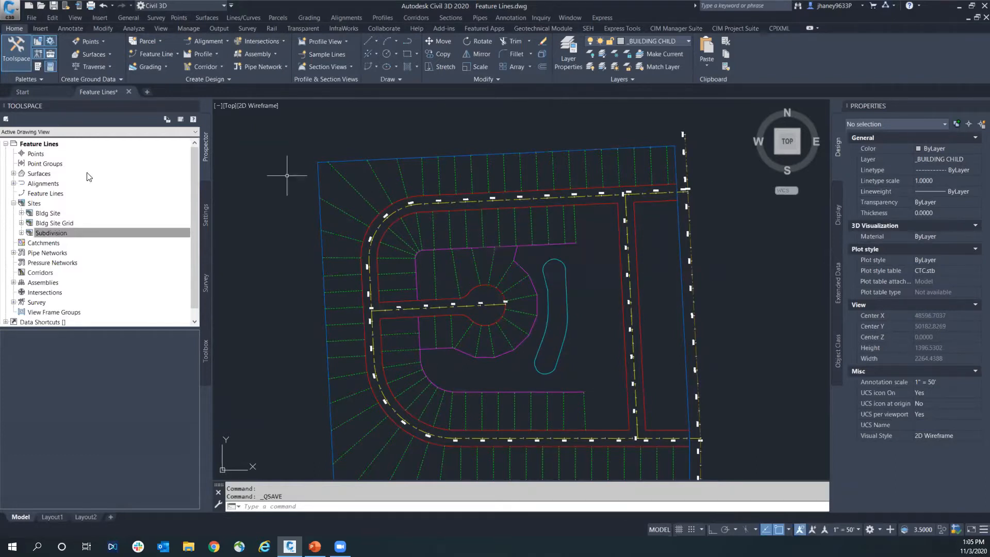
Expand the Surfaces collection and collapse the Sites collection in the drawing's object tree.
{"action": "left_click", "coordinate": [14, 173]}
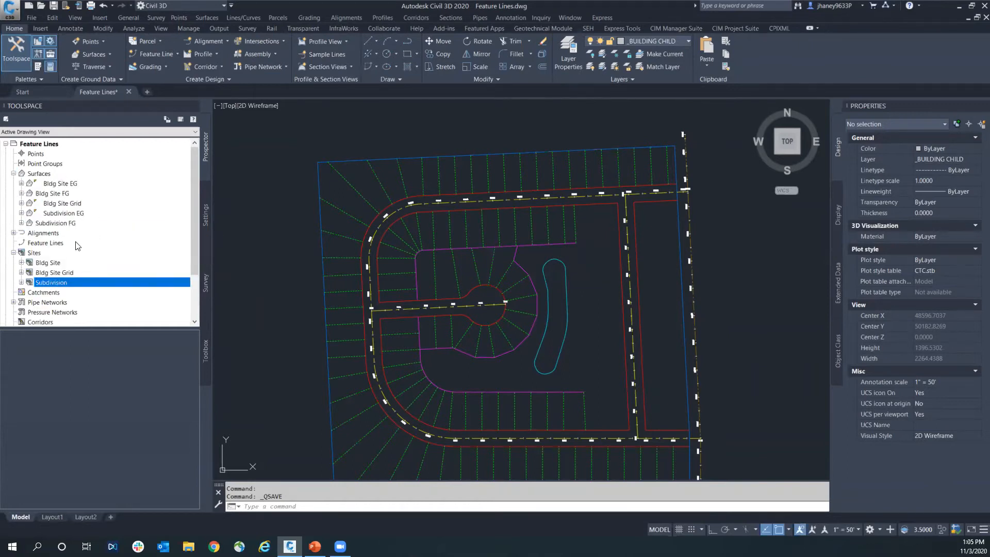
{"action": "left_click", "coordinate": [14, 254]}
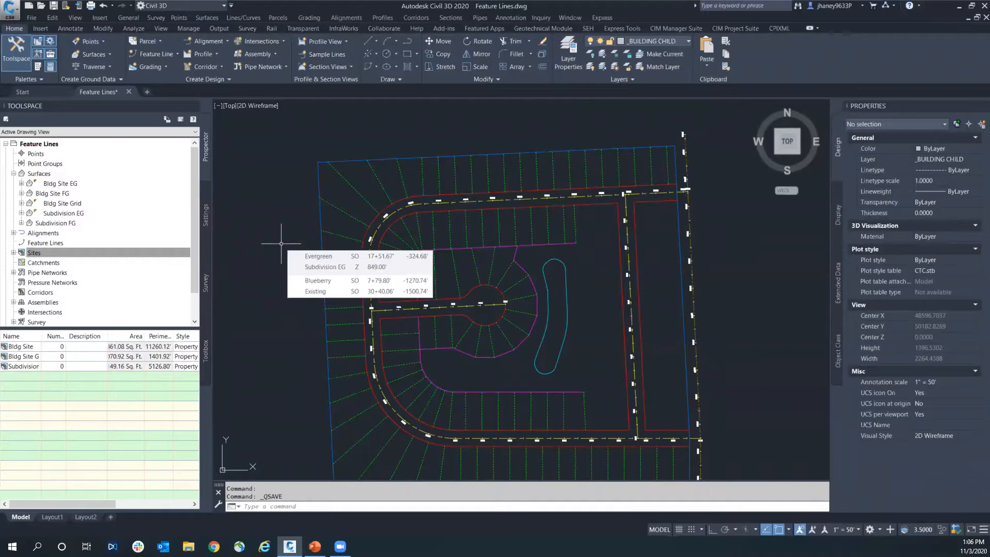
Examine the lot-line feature lines along the north boundary, the pond outline feature line and the area around the Blueberry road.
{"action": "middle_click_drag", "start_coordinate": [547, 178], "coordinate": [495, 166]}
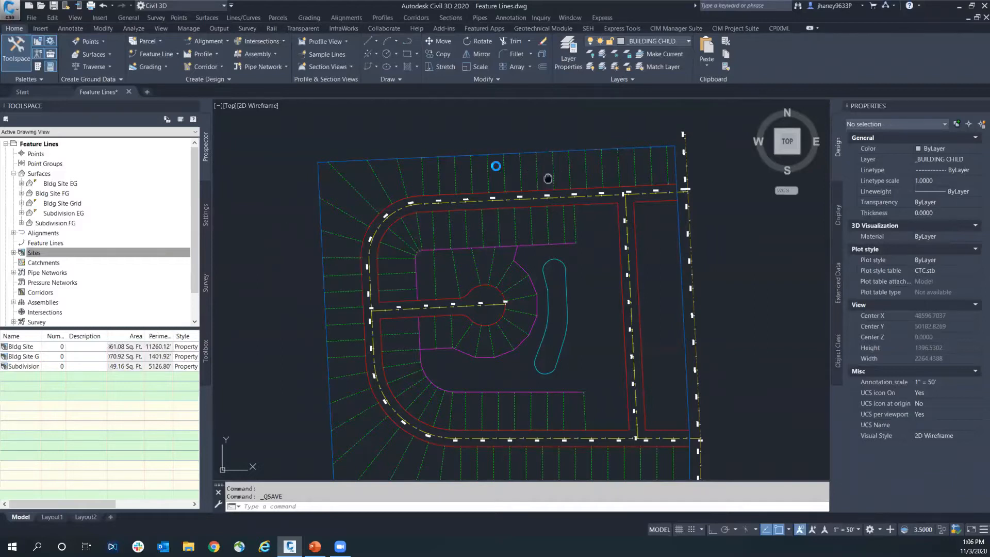
{"action": "left_click", "coordinate": [483, 161]}
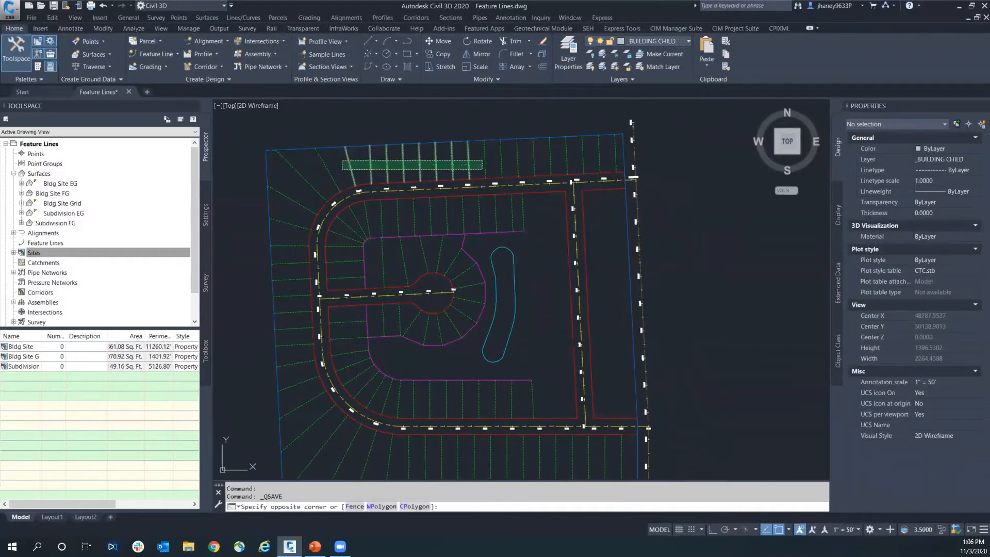
{"action": "left_click", "coordinate": [342, 170]}
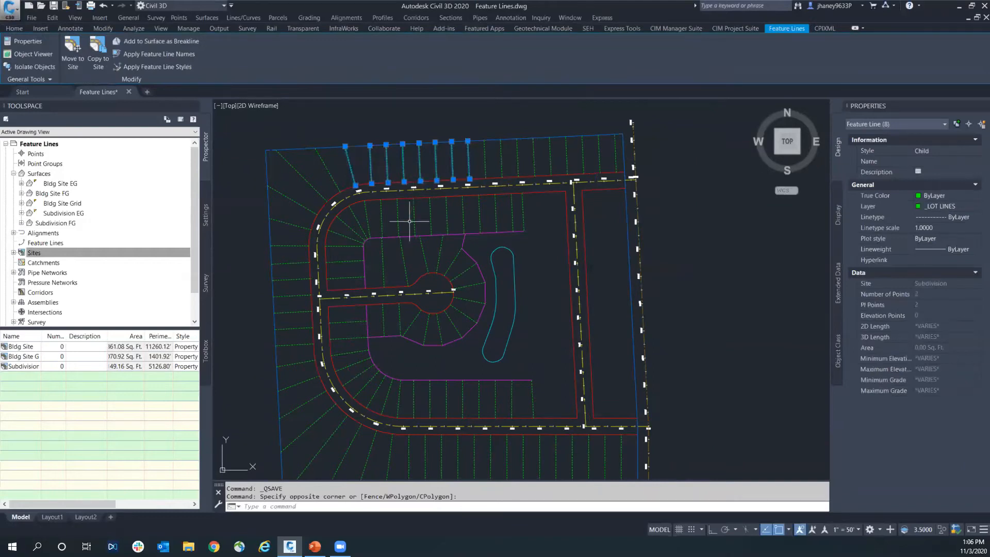
{"action": "key", "text": "Escape"}
{"action": "left_click", "coordinate": [513, 265]}
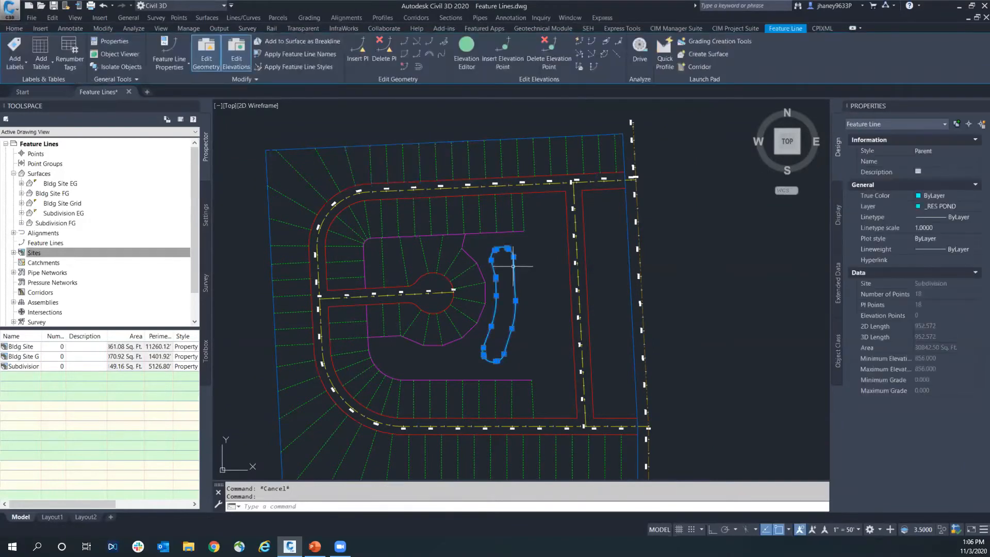
{"action": "key", "text": "Escape"}
{"action": "middle_click_drag", "start_coordinate": [527, 306], "coordinate": [521, 296]}
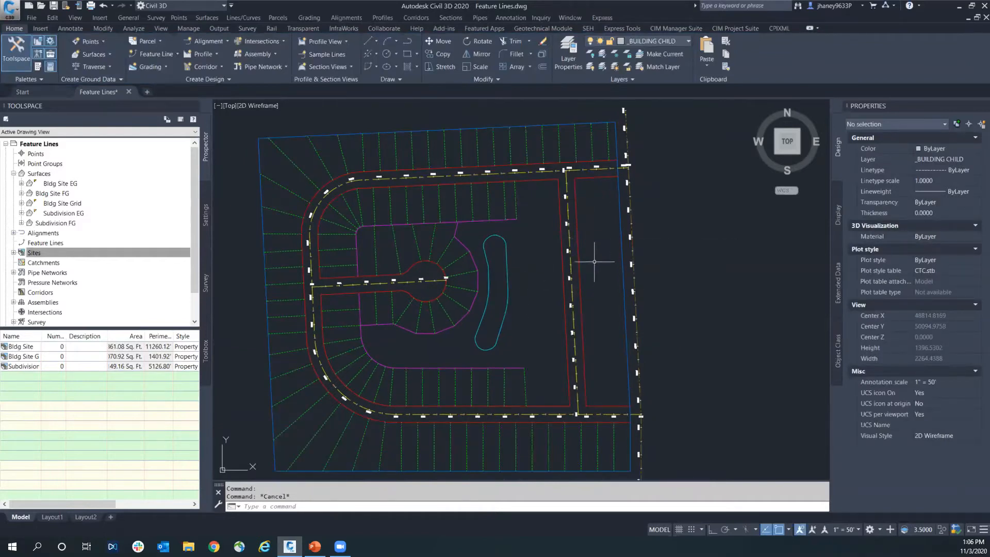
{"action": "mouse_move", "coordinate": [595, 258]}
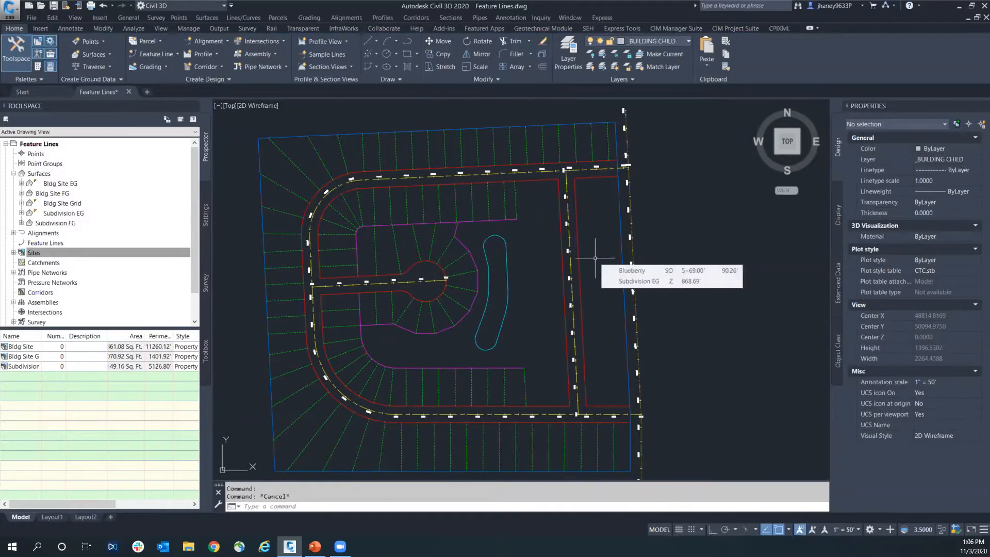
{"action": "key", "text": "Escape"}
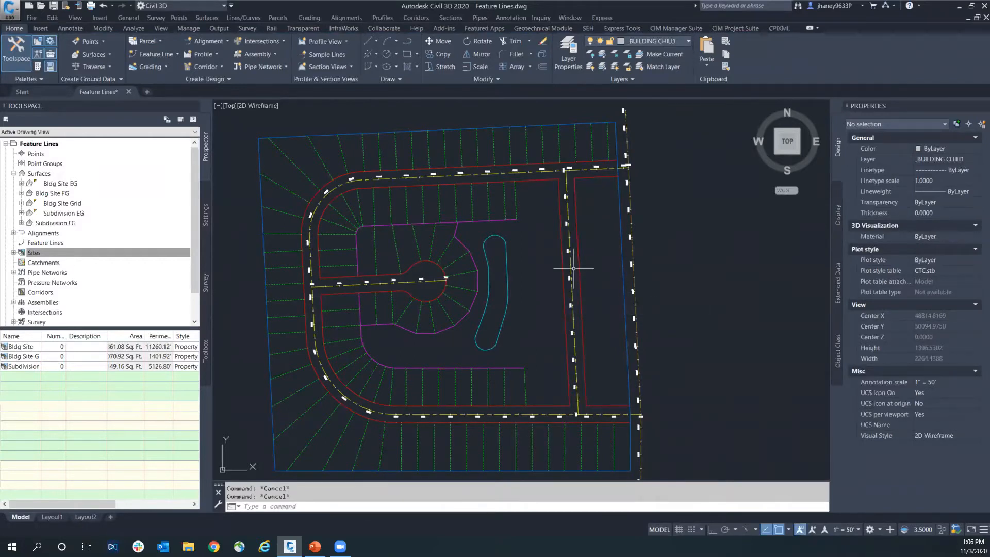
{"action": "mouse_move", "coordinate": [565, 269]}
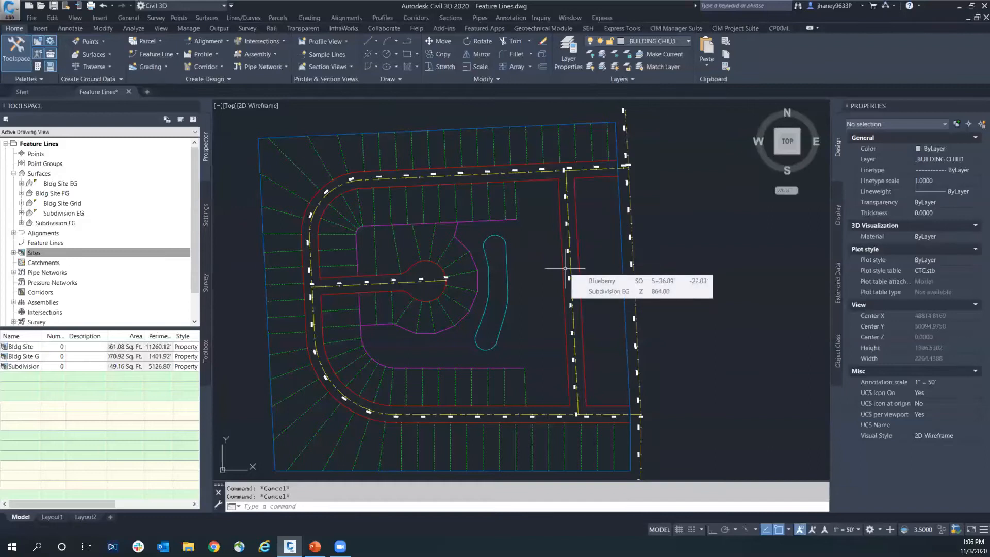
{"action": "middle_click_drag", "start_coordinate": [415, 222], "coordinate": [430, 210]}
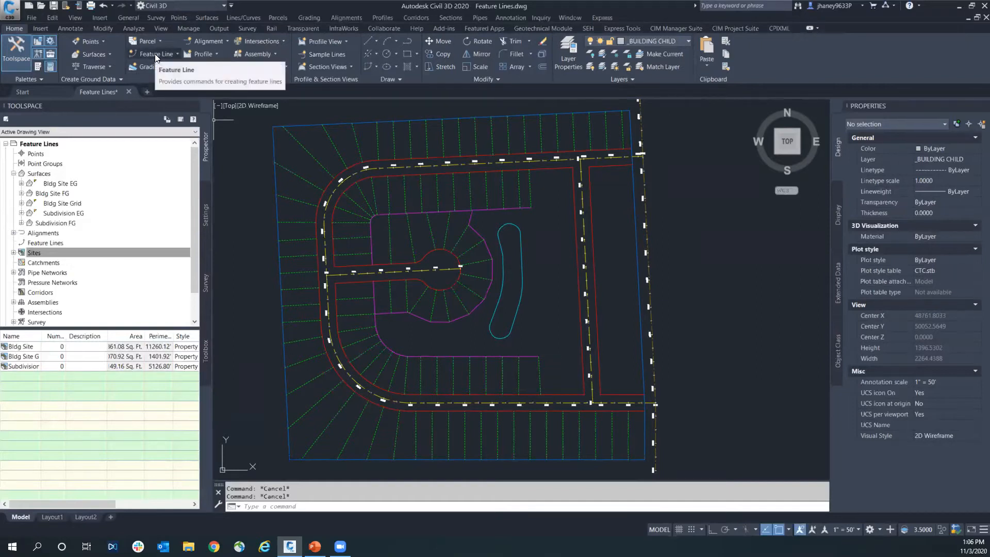
Start creating a drawn feature line and keep its site set to <None>.
{"action": "left_click", "coordinate": [178, 54]}
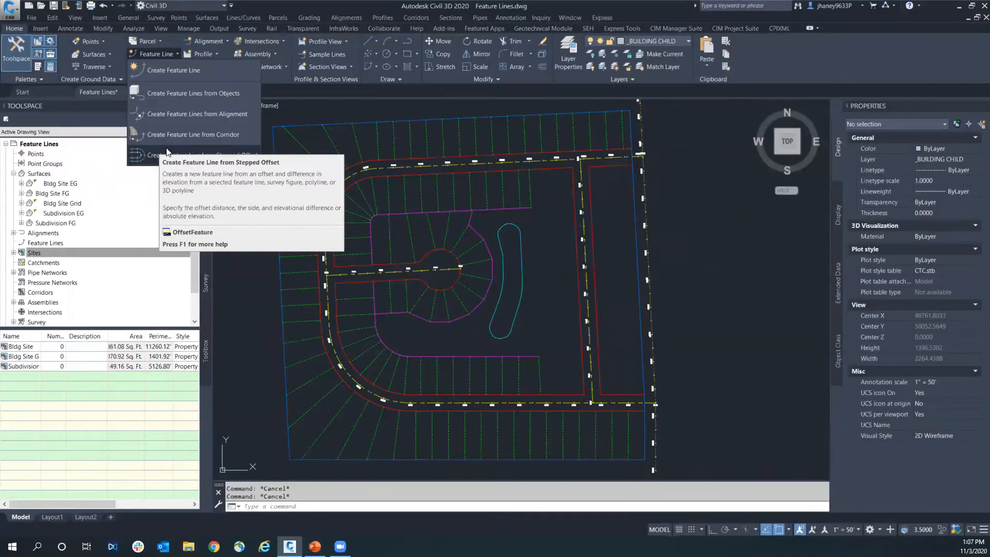
{"action": "left_click", "coordinate": [176, 72]}
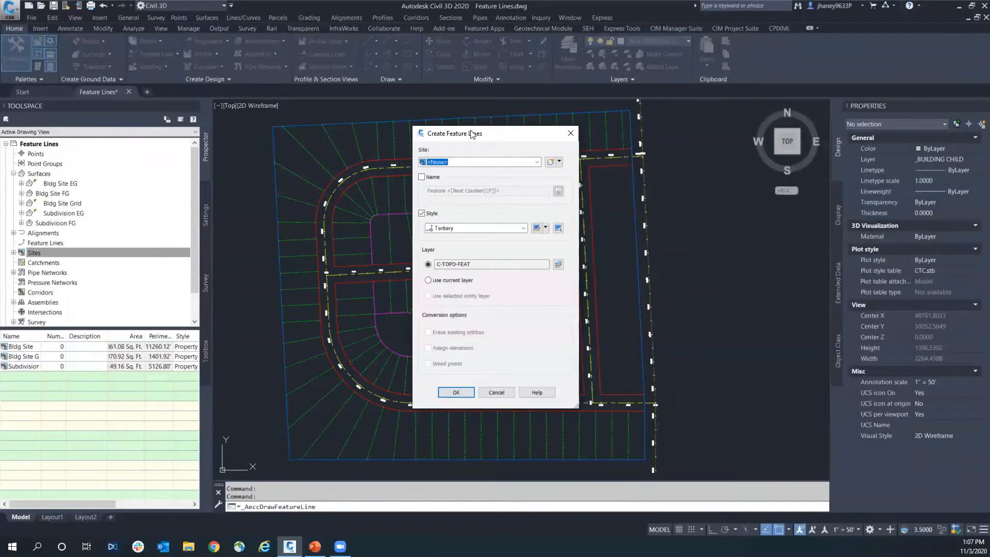
{"action": "left_click_drag", "start_coordinate": [471, 133], "coordinate": [388, 100]}
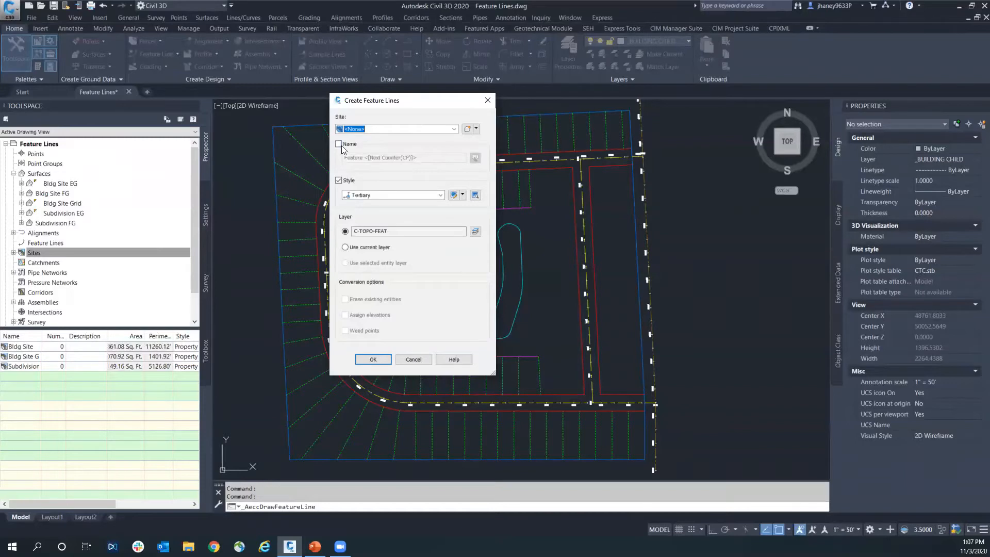
{"action": "left_click", "coordinate": [375, 129]}
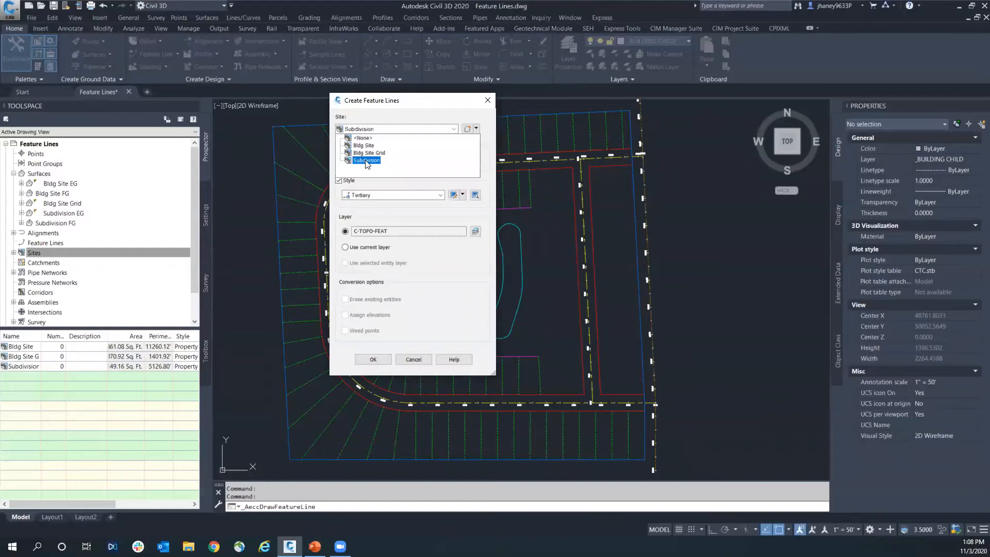
{"action": "key", "text": "Up"}
{"action": "key", "text": "Up"}
{"action": "left_click", "coordinate": [363, 137]}
{"action": "left_click", "coordinate": [368, 135]}
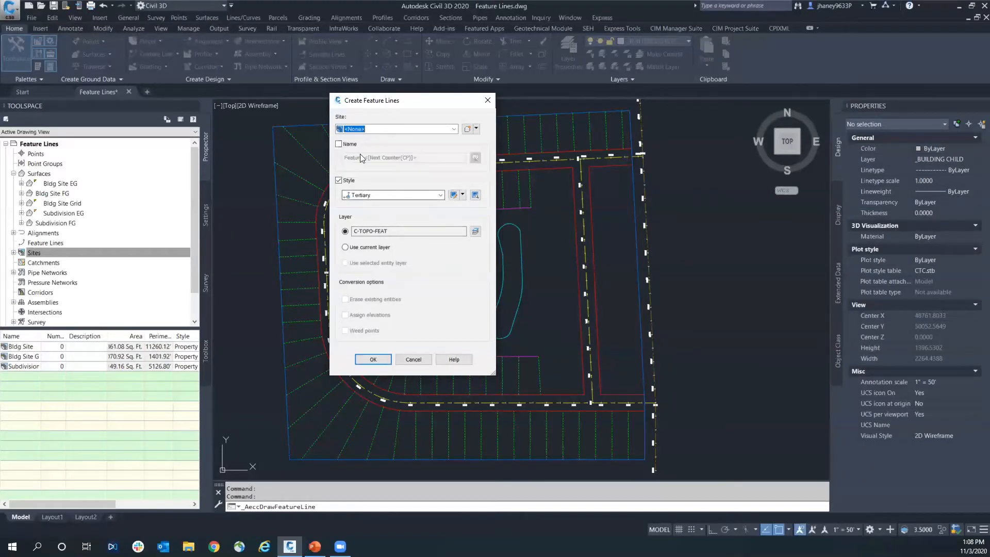
Name the feature line ATG, assign it the Tertiary style and accept the creation settings.
{"action": "left_click", "coordinate": [349, 146]}
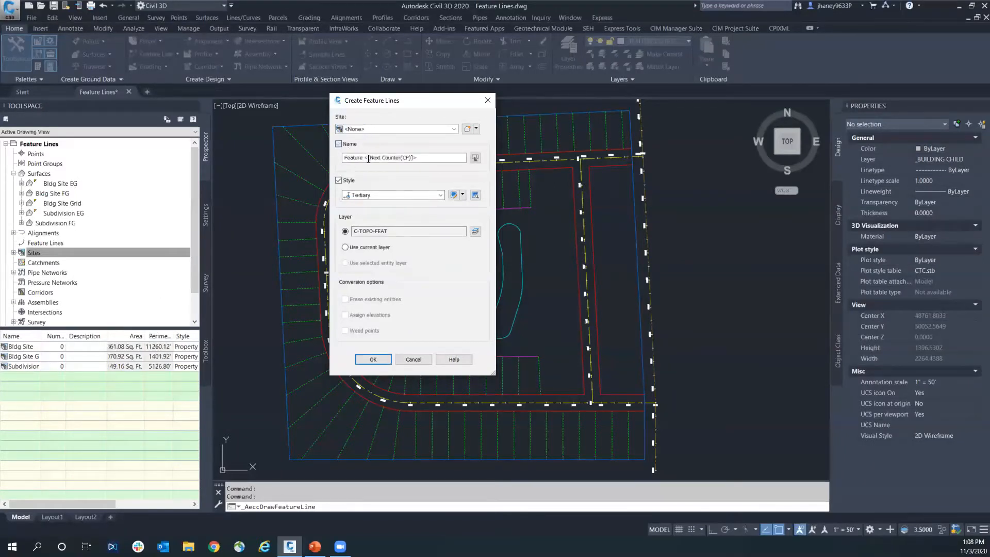
{"action": "type", "text": "ATG"}
{"action": "left_click", "coordinate": [408, 195]}
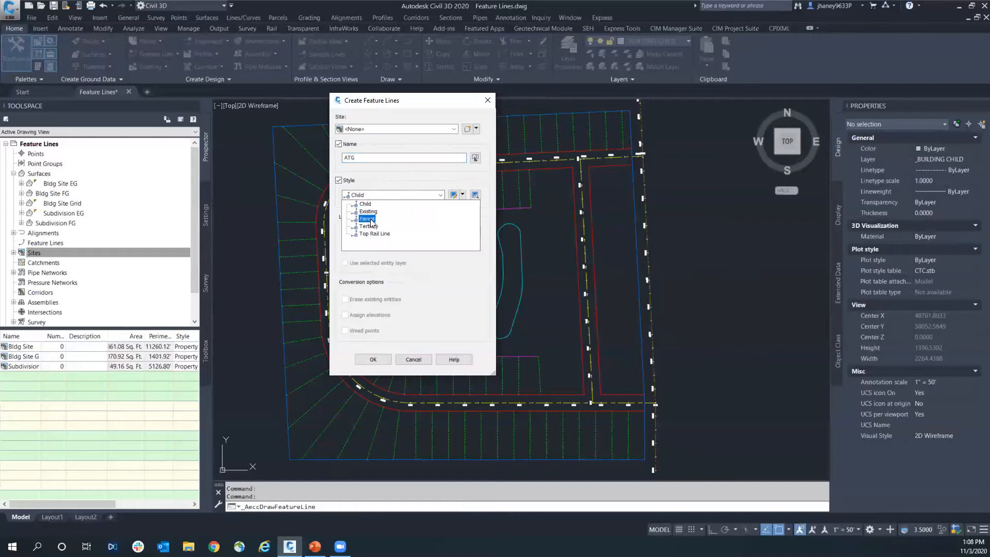
{"action": "left_click", "coordinate": [386, 196]}
{"action": "left_click", "coordinate": [386, 197]}
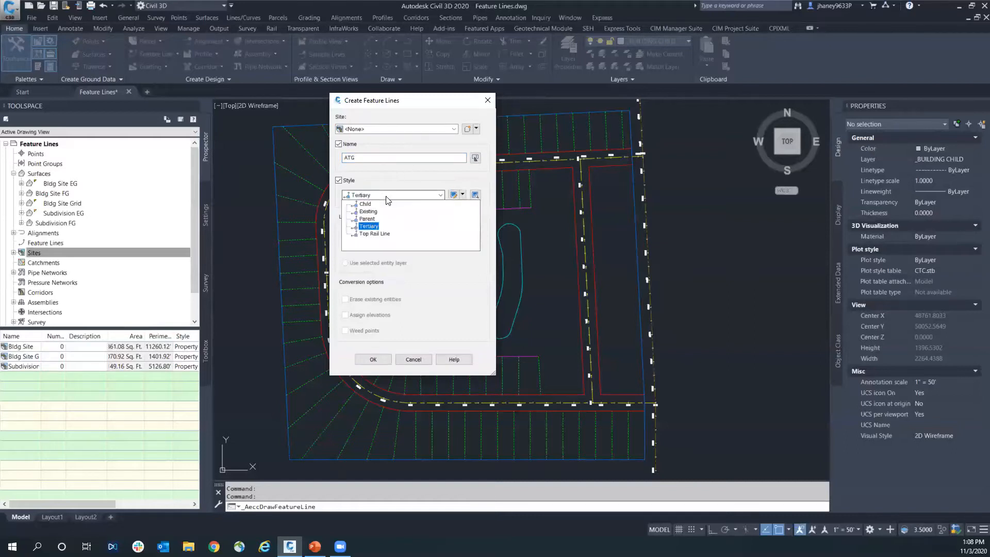
{"action": "left_click", "coordinate": [394, 225]}
{"action": "left_click", "coordinate": [373, 359]}
Start the feature line in the open area just east of the pond's north end, at elevation 0.00.
{"action": "scroll", "coordinate": [535, 227], "scroll_direction": "up", "scroll_amount": 4}
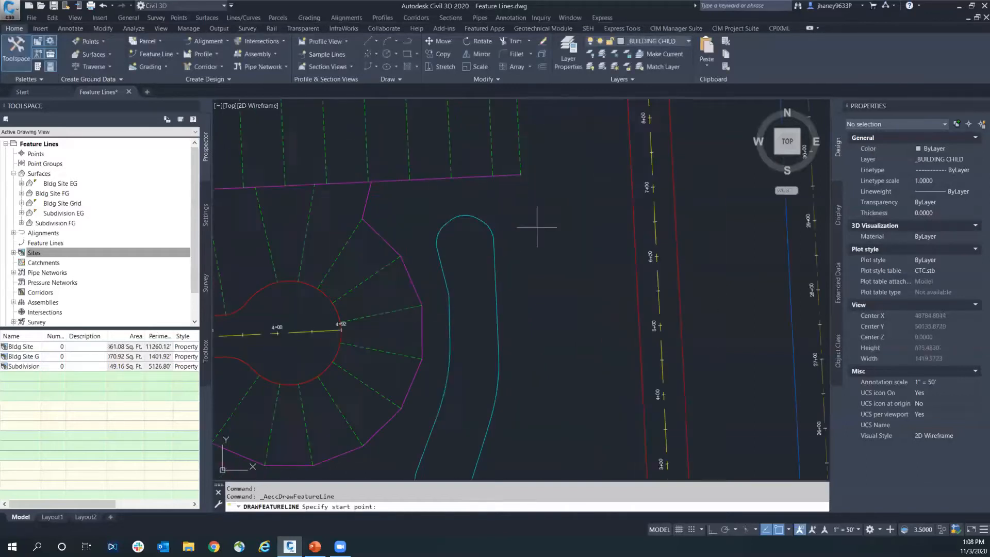
{"action": "middle_click_drag", "start_coordinate": [536, 228], "coordinate": [483, 187]}
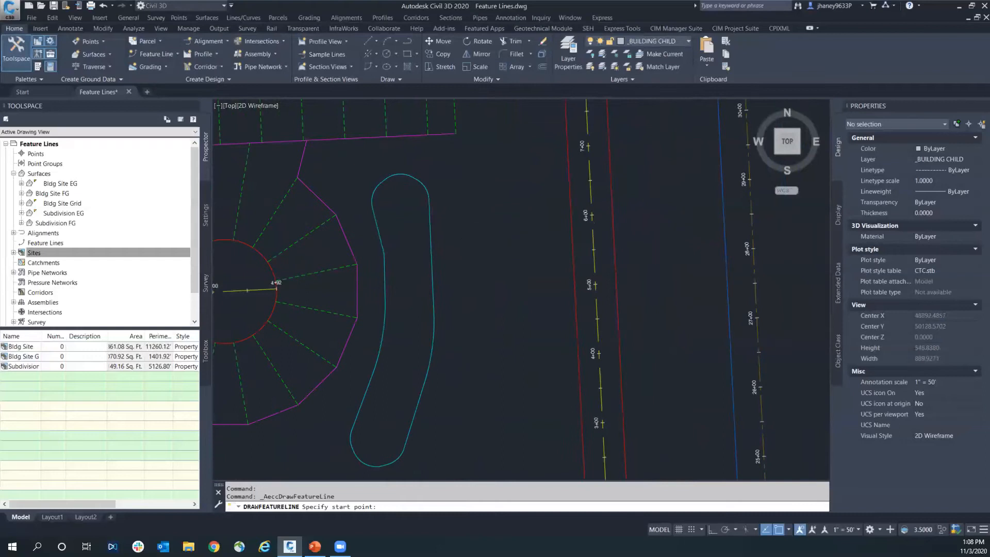
{"action": "scroll", "coordinate": [478, 222], "scroll_direction": "down", "scroll_amount": 2}
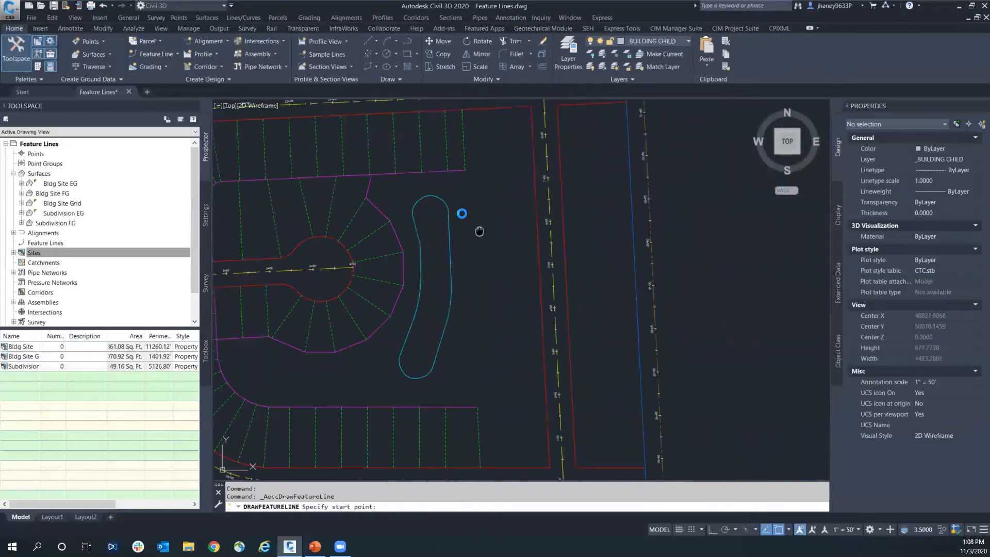
{"action": "left_click", "coordinate": [462, 179]}
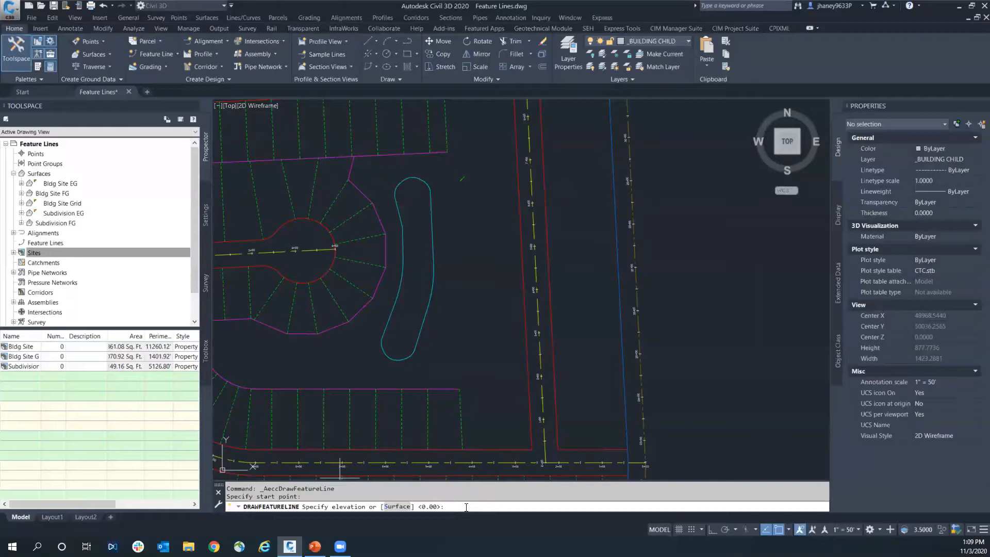
{"action": "key", "text": "Return"}
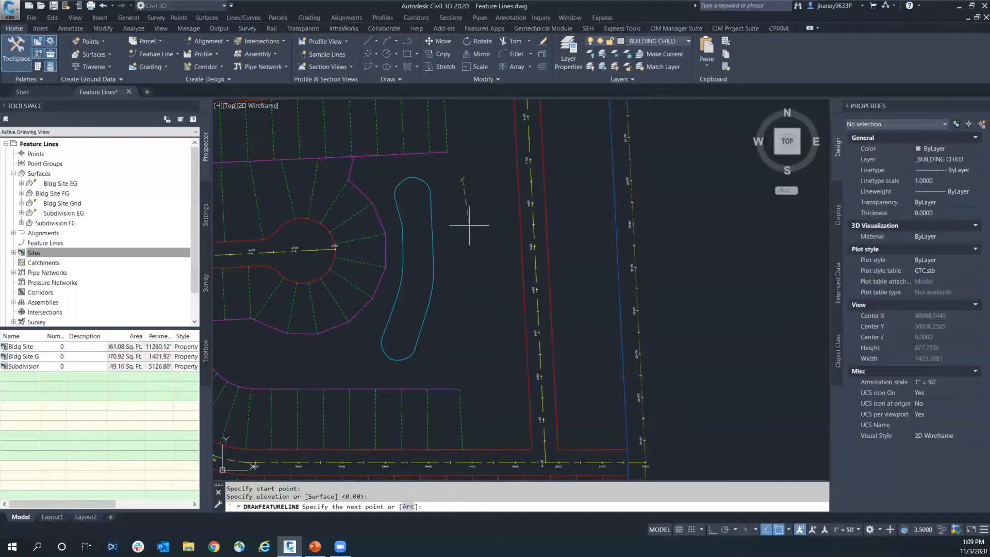
Place a second point about 148 ft to the south and take its elevation from the Subdivision EG surface.
{"action": "left_click", "coordinate": [473, 241]}
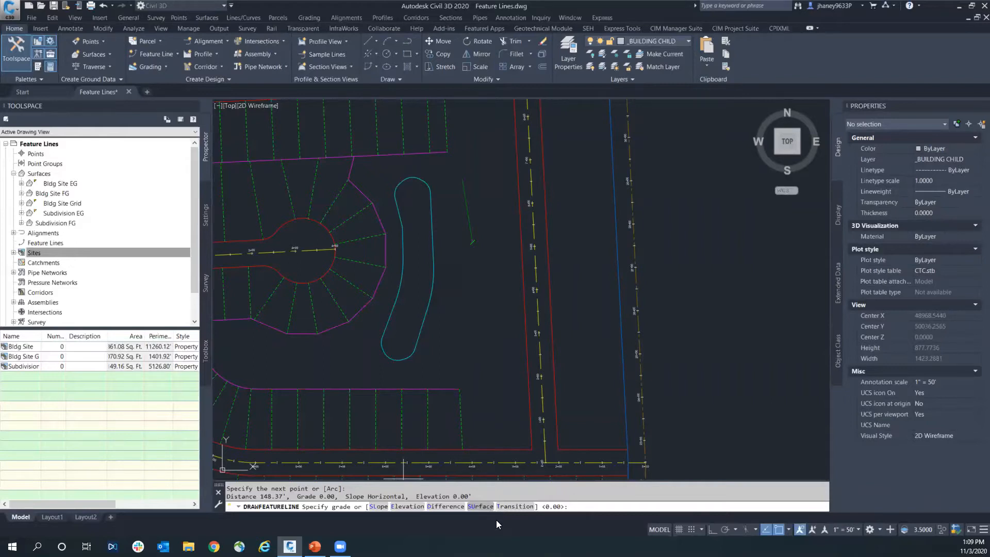
{"action": "left_click", "coordinate": [481, 507]}
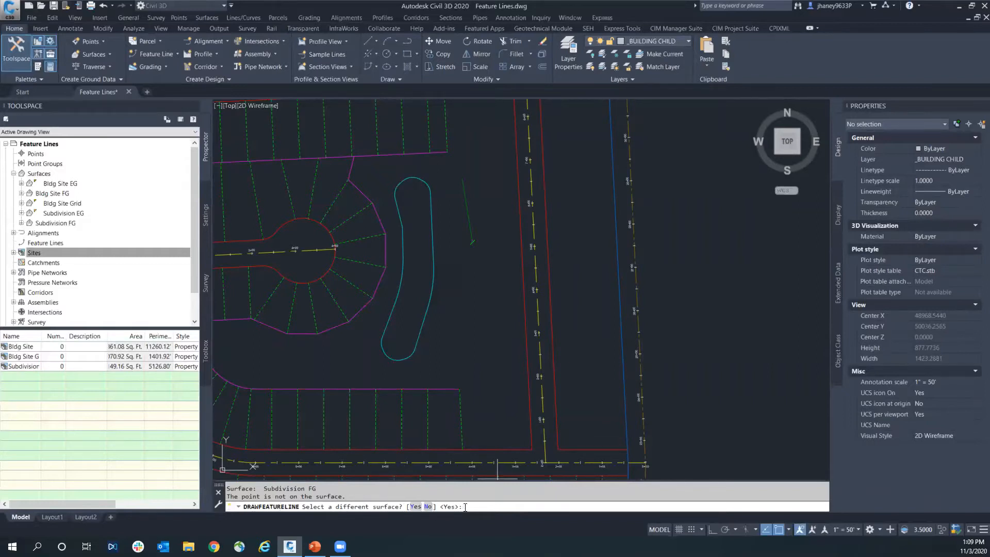
{"action": "key", "text": "Return"}
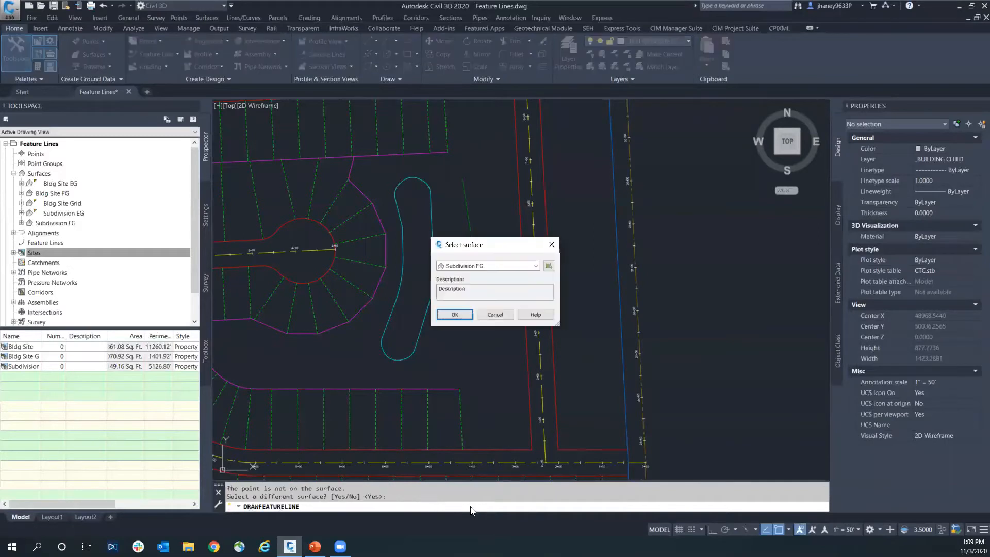
{"action": "left_click", "coordinate": [491, 266]}
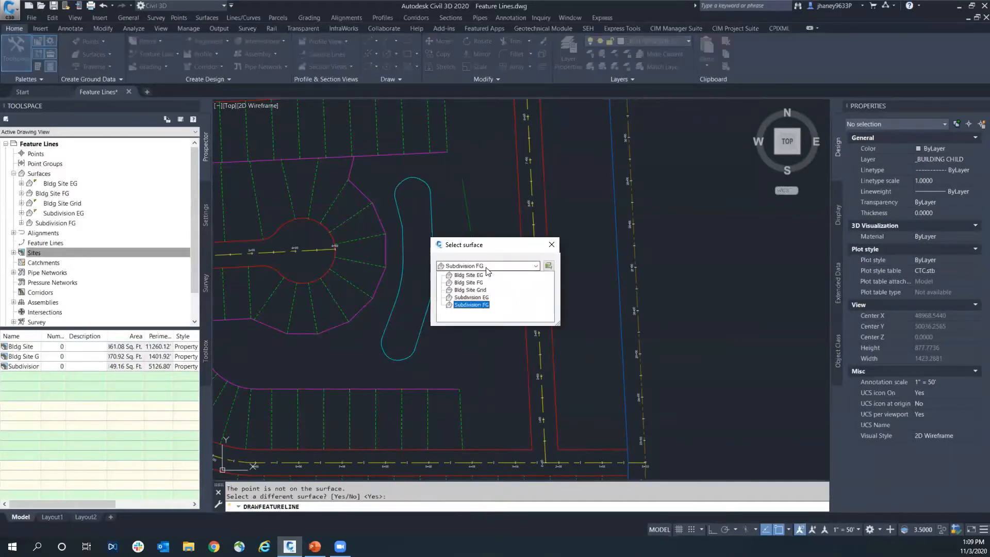
{"action": "left_click", "coordinate": [478, 299]}
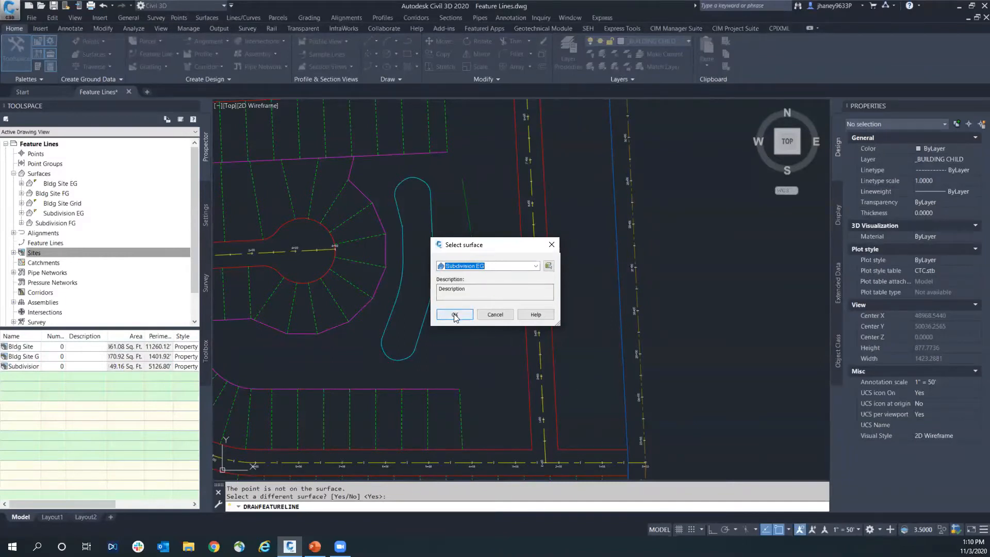
{"action": "left_click", "coordinate": [455, 316]}
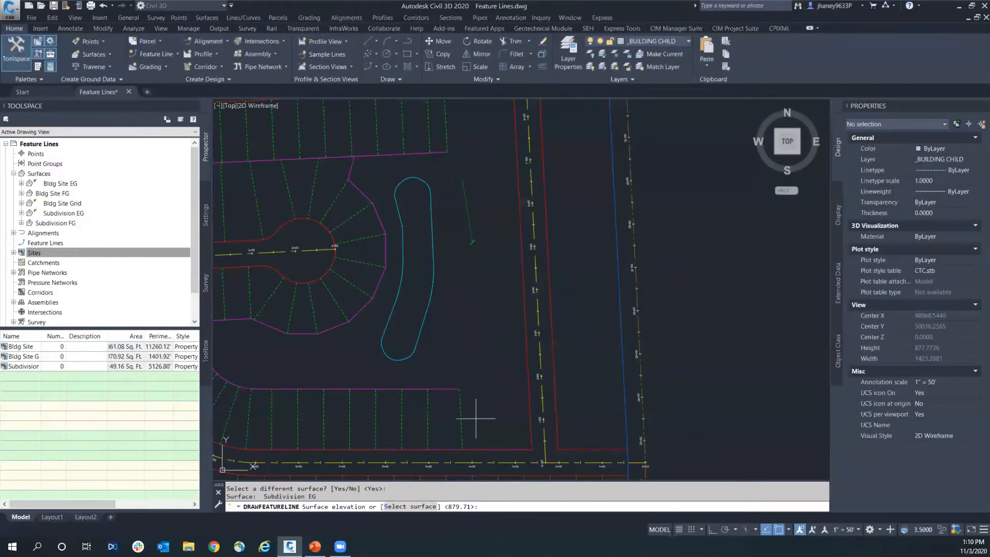
{"action": "key", "text": "ctrl"}
{"action": "key", "text": "ctrl"}
{"action": "key", "text": "ctrl"}
{"action": "key", "text": "Return"}
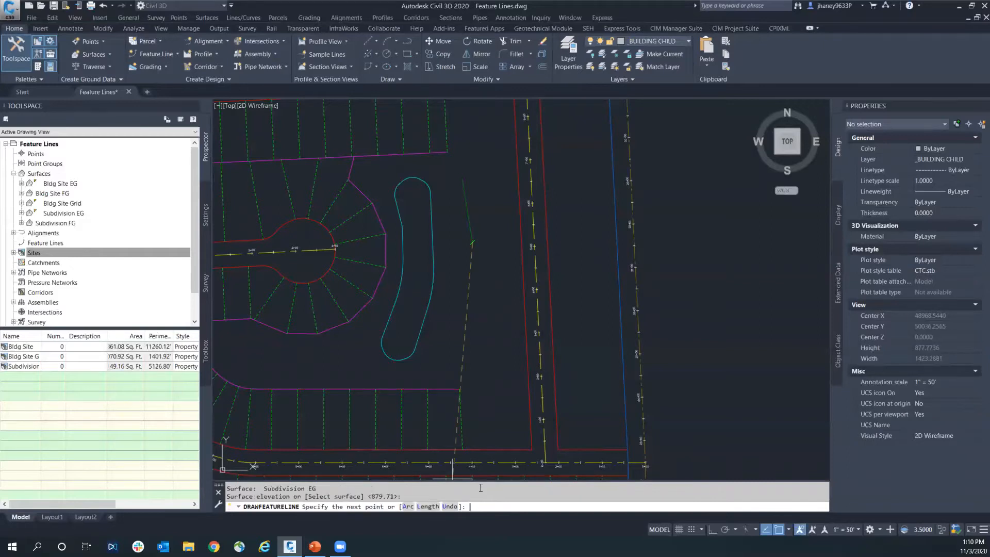
Add a third point about 198 ft farther south at elevation 900 and finish the feature line.
{"action": "left_click", "coordinate": [472, 326]}
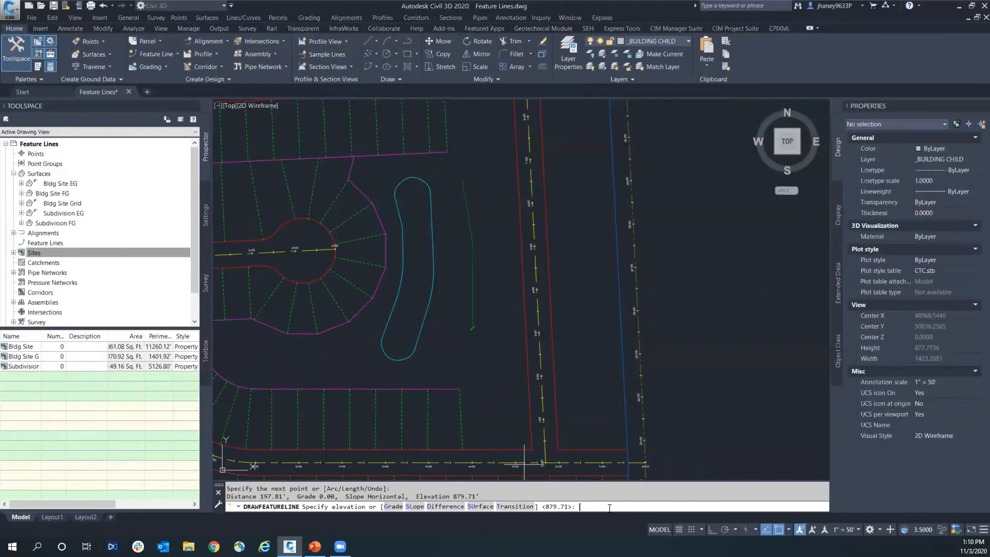
{"action": "type", "text": "900"}
{"action": "key", "text": "Return"}
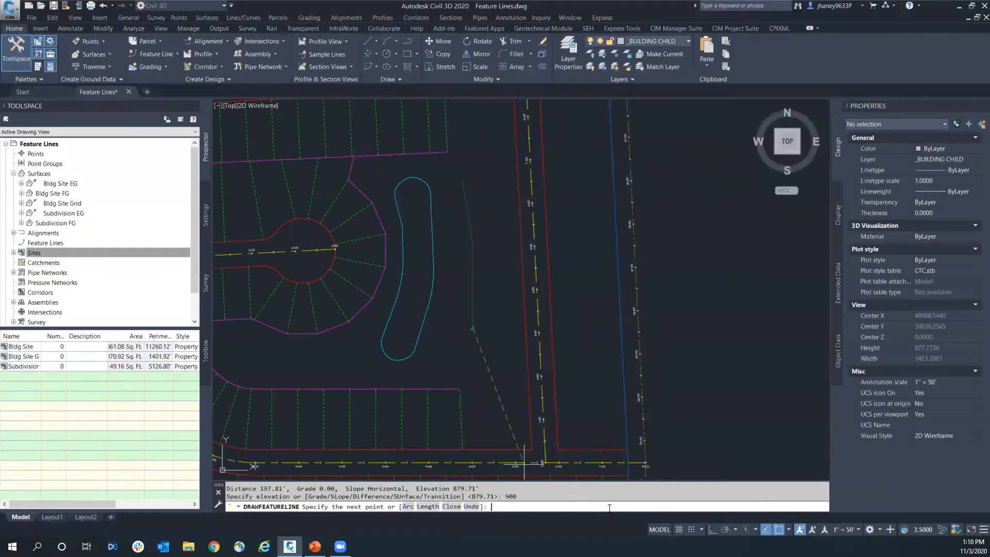
{"action": "key", "text": "Return"}
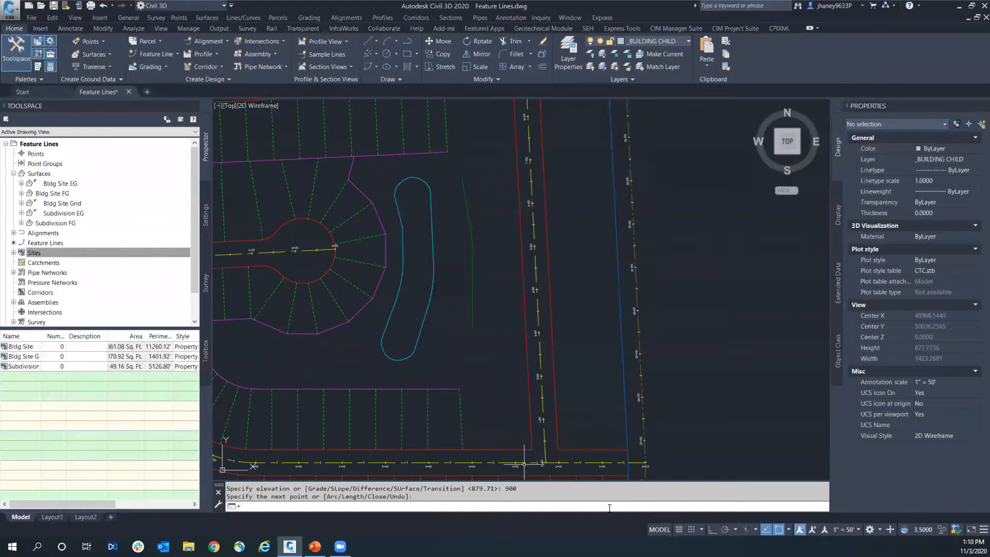
Select the ATG feature line east of the pond to inspect its properties.
{"action": "left_click", "coordinate": [468, 209]}
{"action": "mouse_move", "coordinate": [506, 234]}
{"action": "middle_mouse_down"}
{"action": "mouse_move", "coordinate": [463, 238]}
{"action": "mouse_move", "coordinate": [412, 222]}
{"action": "middle_mouse_up"}
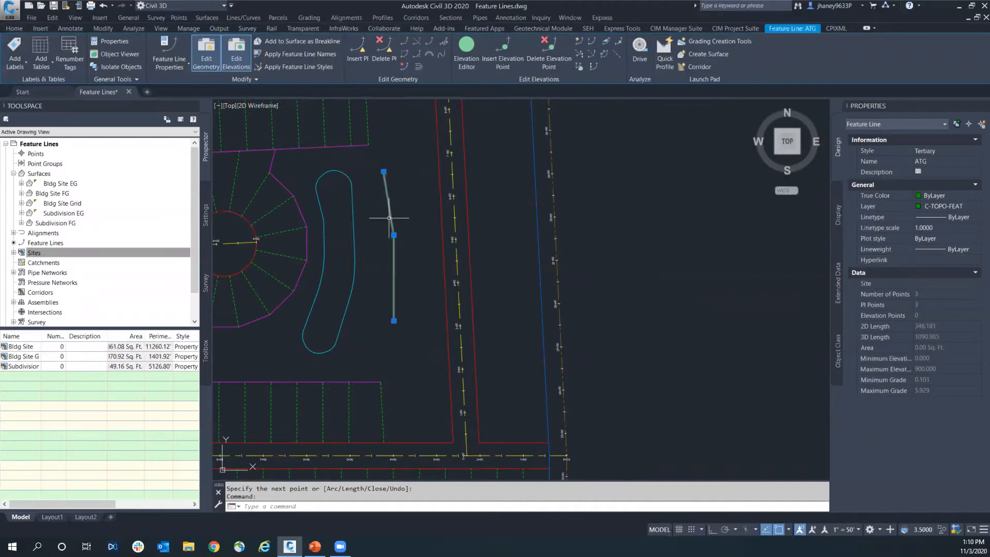
{"action": "key", "text": "ctrl"}
{"action": "key", "text": "ctrl"}
{"action": "key", "text": "ctrl"}
{"action": "left_click", "coordinate": [394, 234]}
{"action": "key", "text": "ctrl"}
{"action": "key", "text": "ctrl"}
{"action": "middle_click_drag", "start_coordinate": [401, 297], "coordinate": [397, 309]}
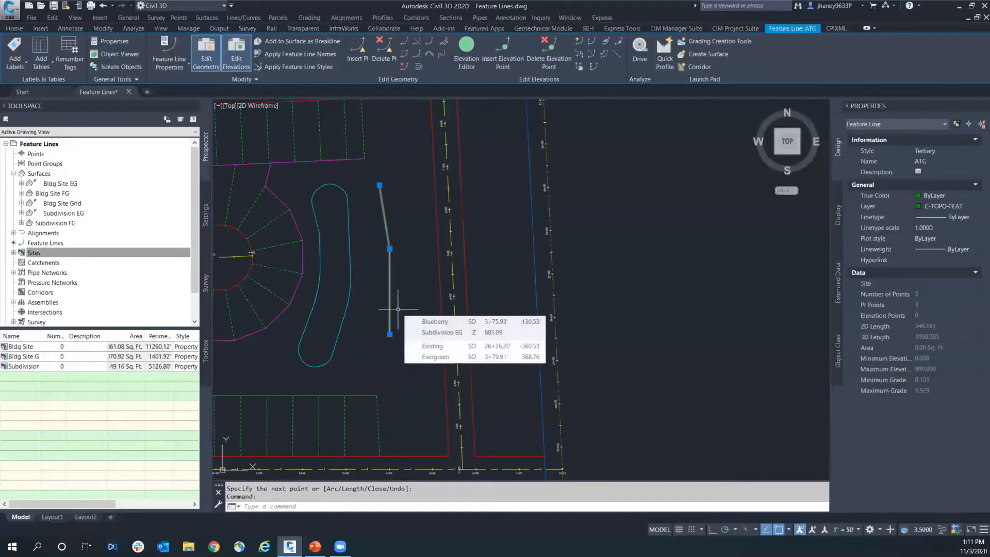
Hide the geometry and elevation editing tools, clear the selection, and reselect the ATG feature line east of the pond.
{"action": "left_click", "coordinate": [218, 53]}
{"action": "left_click", "coordinate": [237, 59]}
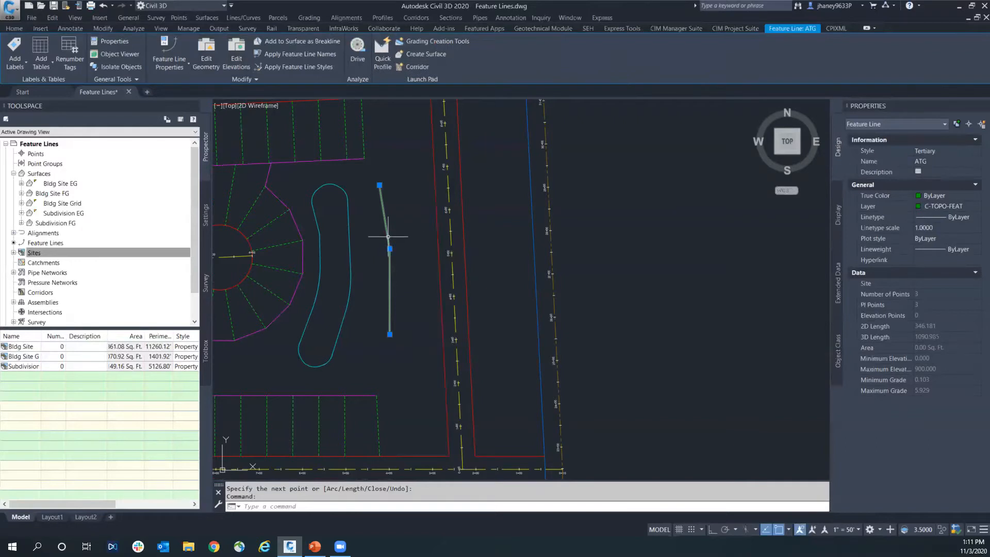
{"action": "key", "text": "Escape"}
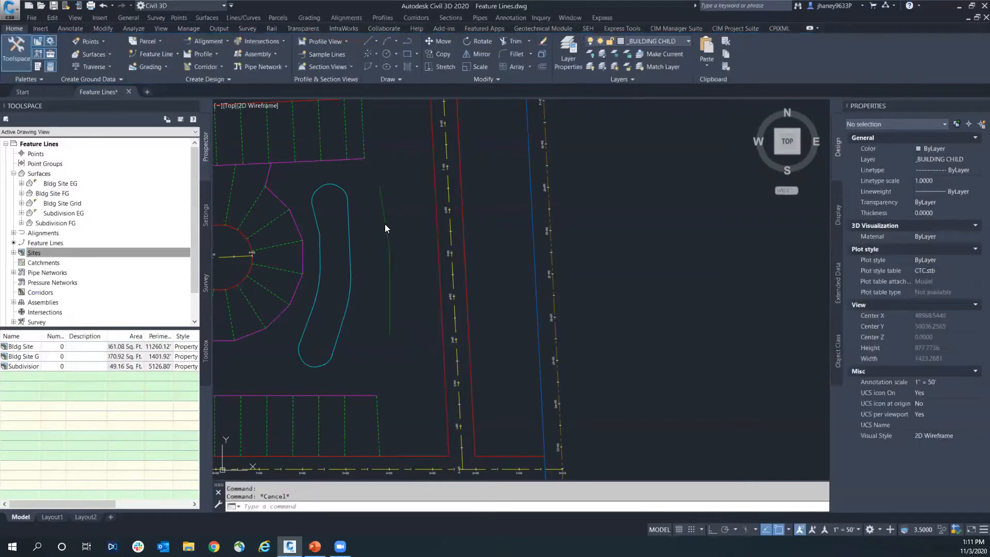
{"action": "left_click", "coordinate": [386, 224]}
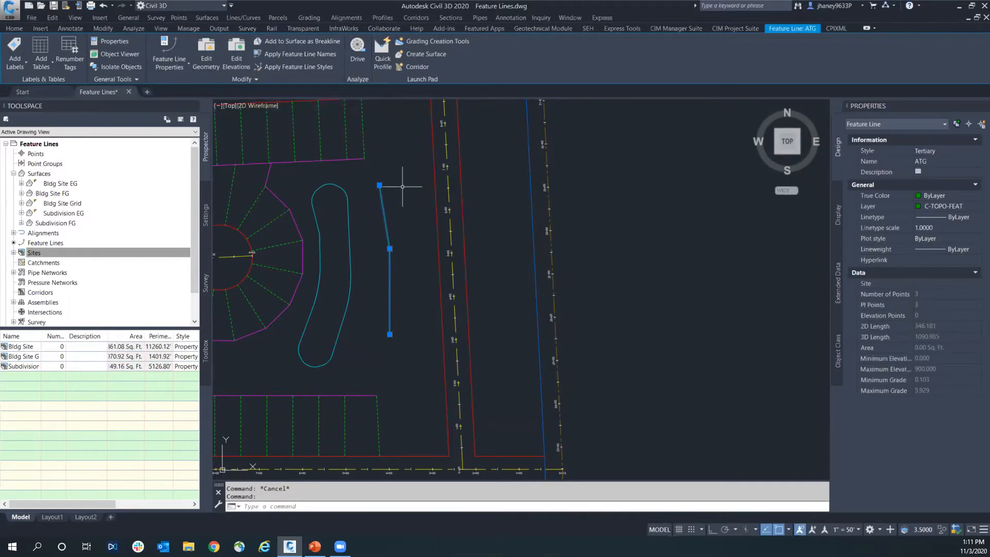
Review the Edit Geometry tools and the Edit Elevations tools one set at a time for the selected feature line.
{"action": "left_click", "coordinate": [206, 55]}
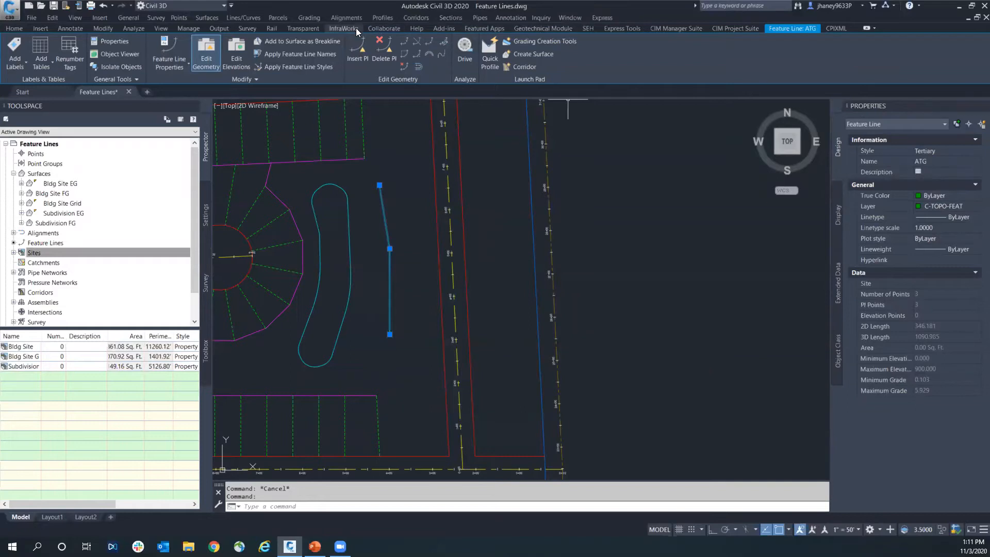
{"action": "left_click", "coordinate": [212, 57]}
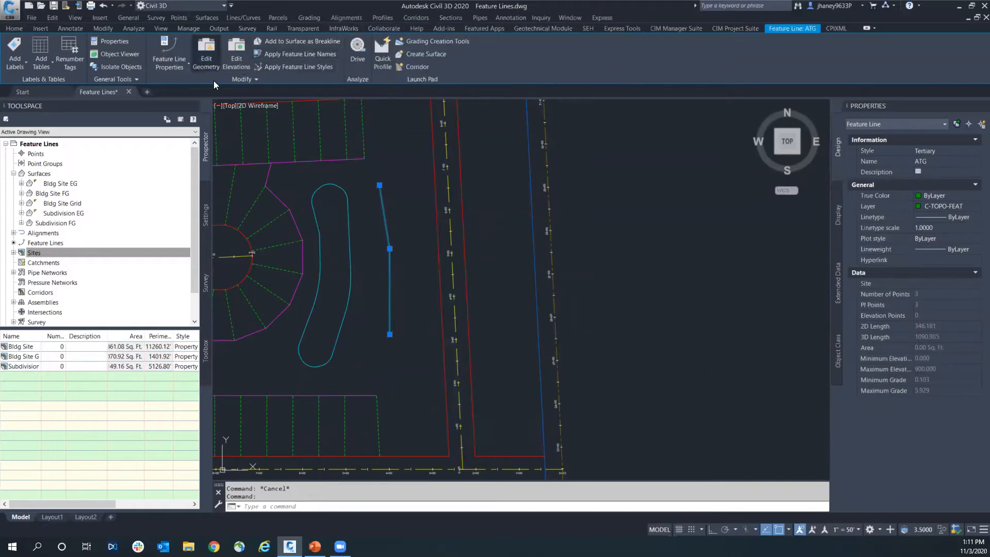
{"action": "left_click", "coordinate": [237, 57]}
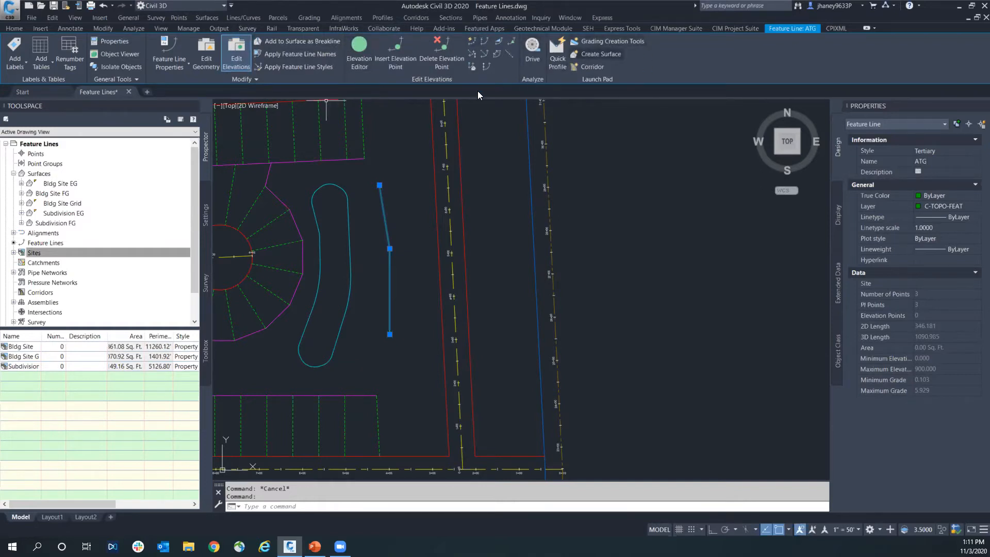
{"action": "left_click", "coordinate": [237, 57]}
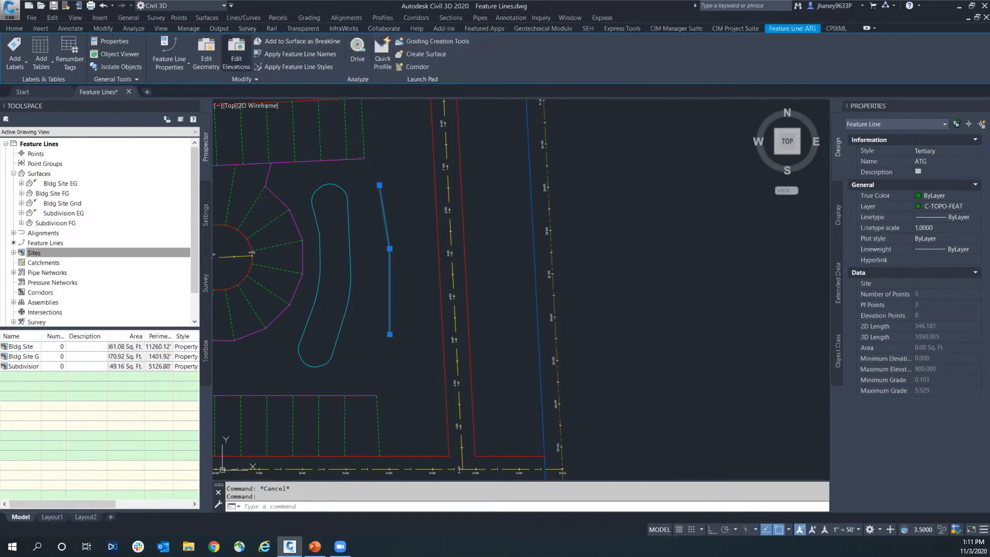
Show the Edit Geometry and Edit Elevations tools together, and hide both sets again.
{"action": "left_click", "coordinate": [206, 56]}
{"action": "left_click", "coordinate": [236, 56]}
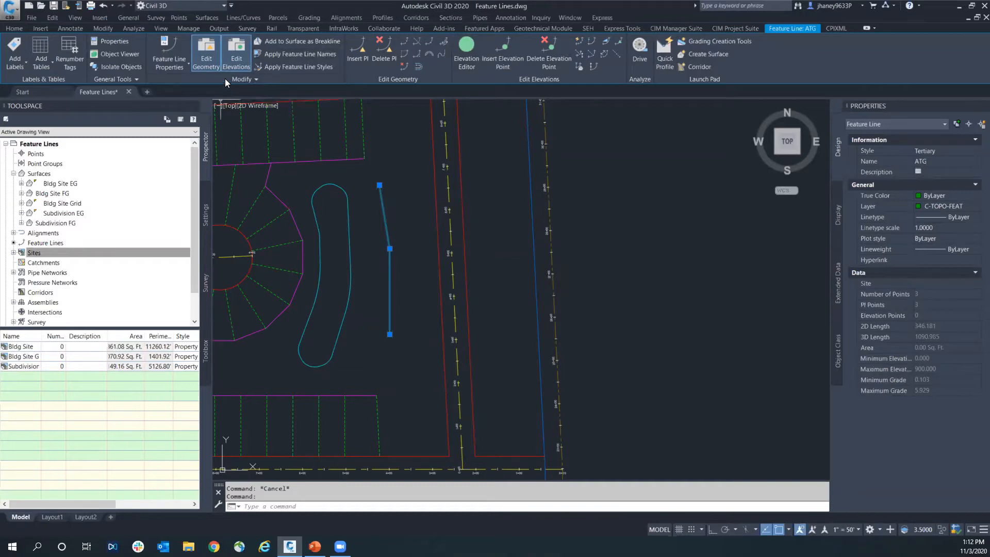
{"action": "left_click", "coordinate": [224, 51]}
{"action": "left_click", "coordinate": [206, 55]}
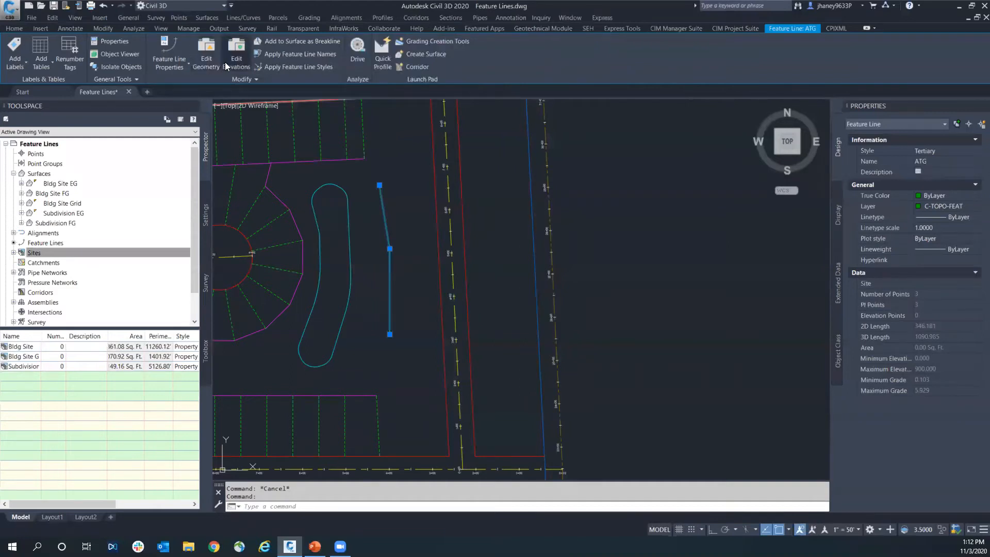
Show both editing tool sets once more and leave only the Edit Geometry tools on for the ATG feature line.
{"action": "left_click", "coordinate": [212, 61]}
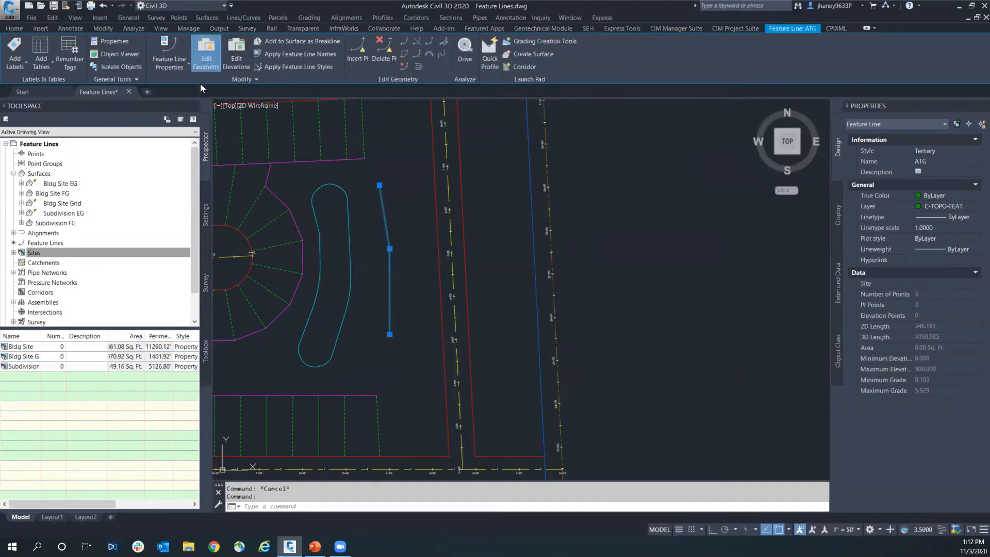
{"action": "left_click", "coordinate": [242, 48]}
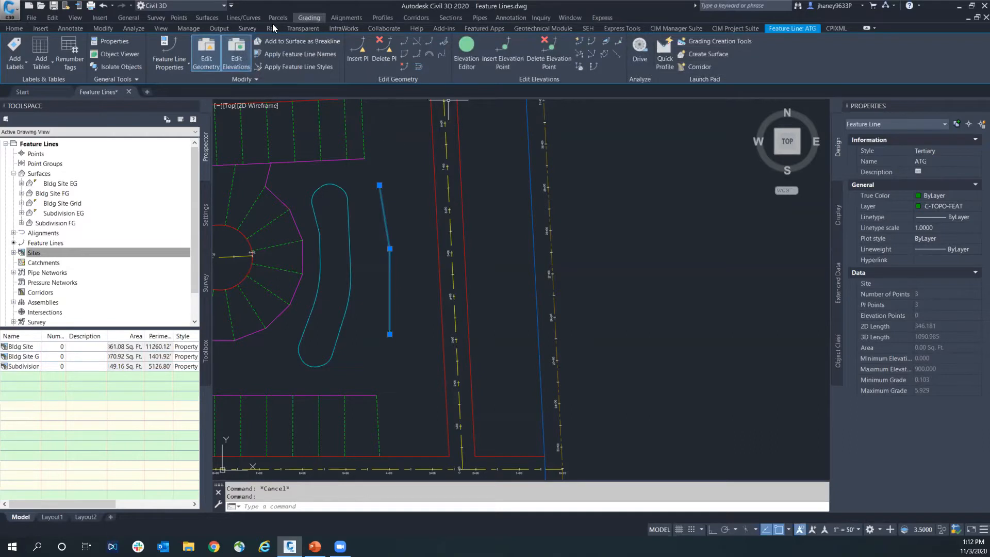
{"action": "left_click", "coordinate": [230, 46]}
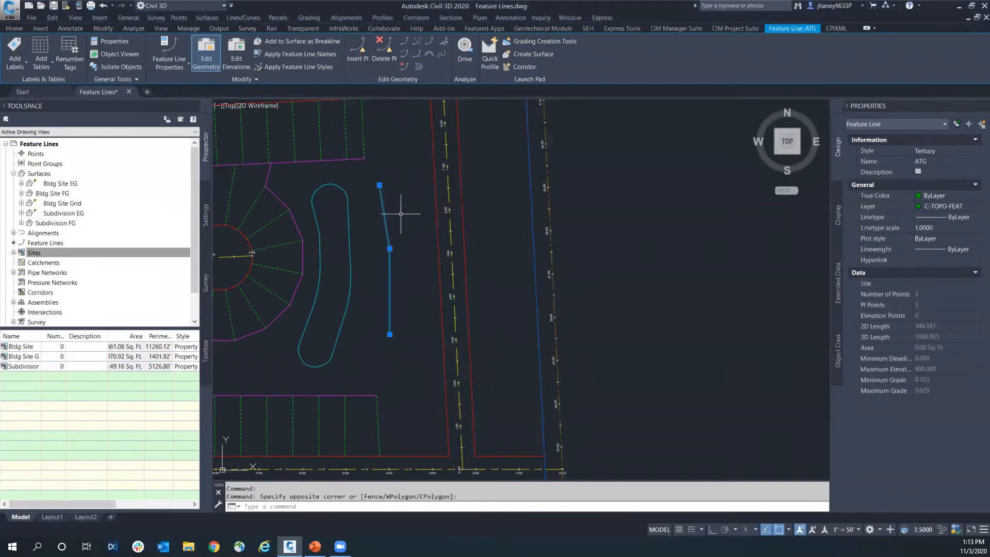
Insert a PI just east of the feature line's north end, accept the default elevation of 194.44, and finish the command.
{"action": "scroll", "coordinate": [393, 223], "scroll_direction": "up", "scroll_amount": 4}
{"action": "scroll", "coordinate": [390, 219], "scroll_direction": "down", "scroll_amount": 2}
{"action": "scroll", "coordinate": [373, 172], "scroll_direction": "up", "scroll_amount": 1}
{"action": "scroll", "coordinate": [372, 172], "scroll_direction": "down", "scroll_amount": 2}
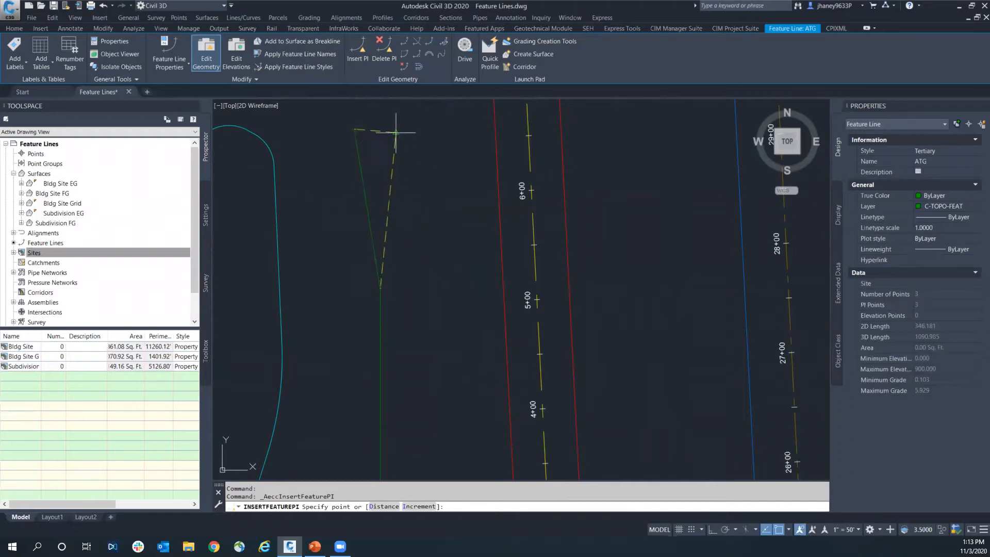
{"action": "left_click", "coordinate": [400, 127]}
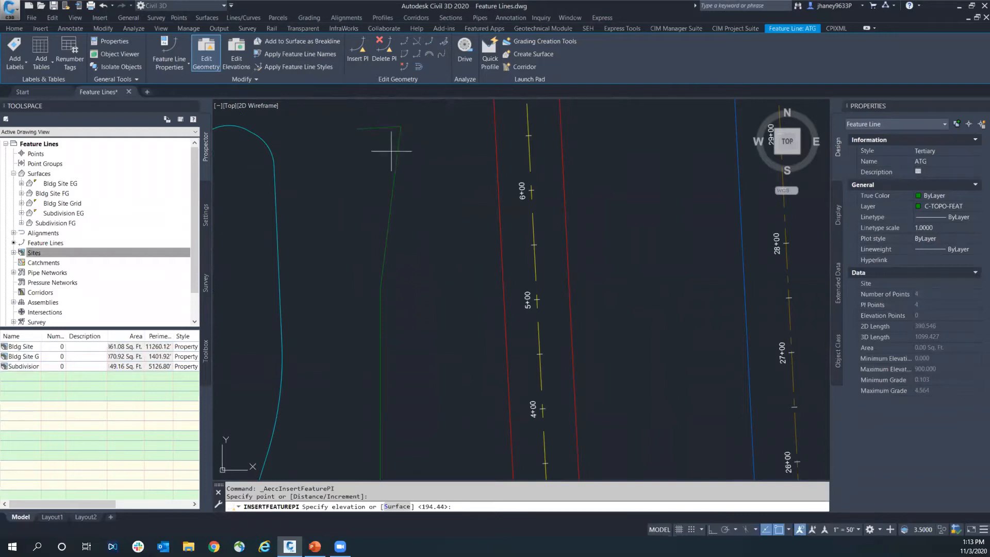
{"action": "key", "text": "Return"}
{"action": "key", "text": "Return"}
{"action": "key", "text": "Return"}
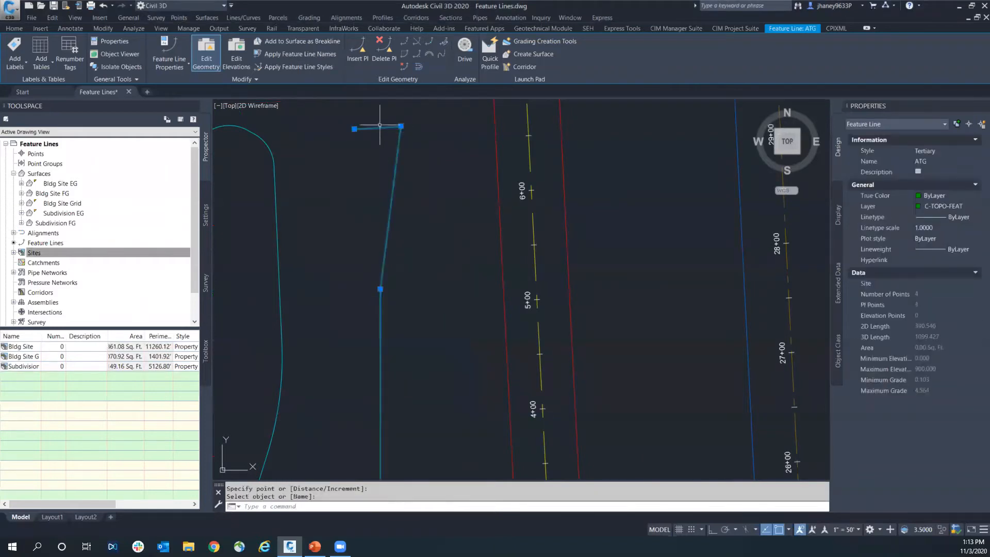
Stretch the feature line's south end point farther south and its north end point west toward the pond.
{"action": "scroll", "coordinate": [393, 160], "scroll_direction": "down", "scroll_amount": 2}
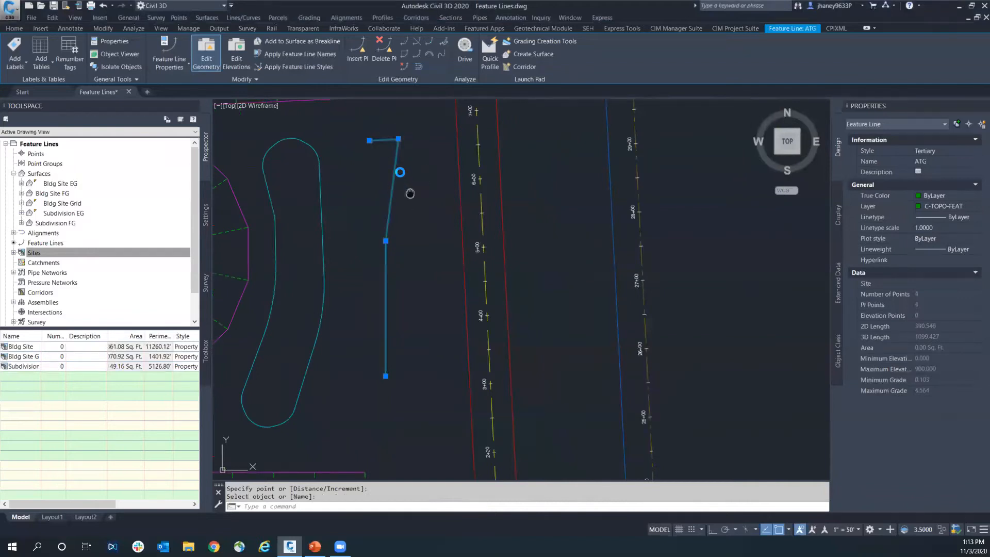
{"action": "middle_click_drag", "start_coordinate": [410, 193], "coordinate": [401, 172]}
{"action": "scroll", "coordinate": [401, 268], "scroll_direction": "down", "scroll_amount": 2}
{"action": "middle_click_drag", "start_coordinate": [401, 268], "coordinate": [346, 182]}
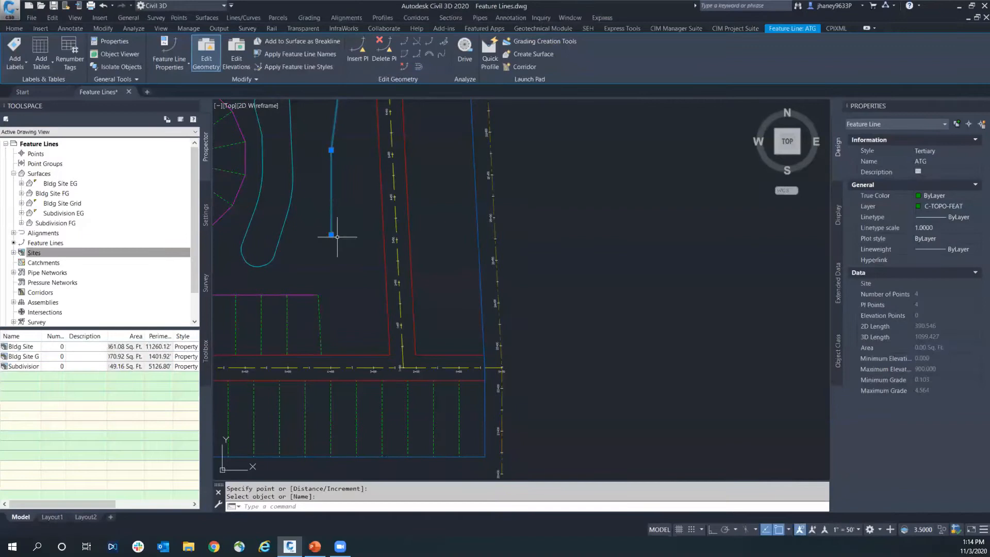
{"action": "left_click", "coordinate": [331, 235]}
{"action": "left_click", "coordinate": [341, 308]}
{"action": "middle_click_drag", "start_coordinate": [347, 195], "coordinate": [331, 278]}
{"action": "left_click", "coordinate": [302, 169]}
{"action": "left_click", "coordinate": [279, 171]}
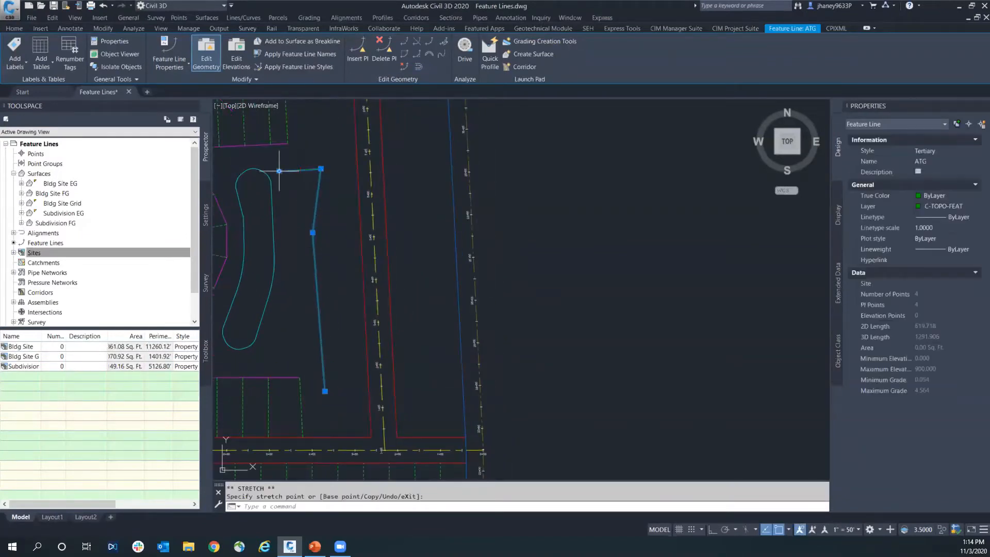
Try to insert a PI slightly east of the feature line's long southern segment.
{"action": "left_click", "coordinate": [357, 51]}
{"action": "scroll", "coordinate": [327, 338], "scroll_direction": "up", "scroll_amount": 2}
{"action": "left_click", "coordinate": [327, 334]}
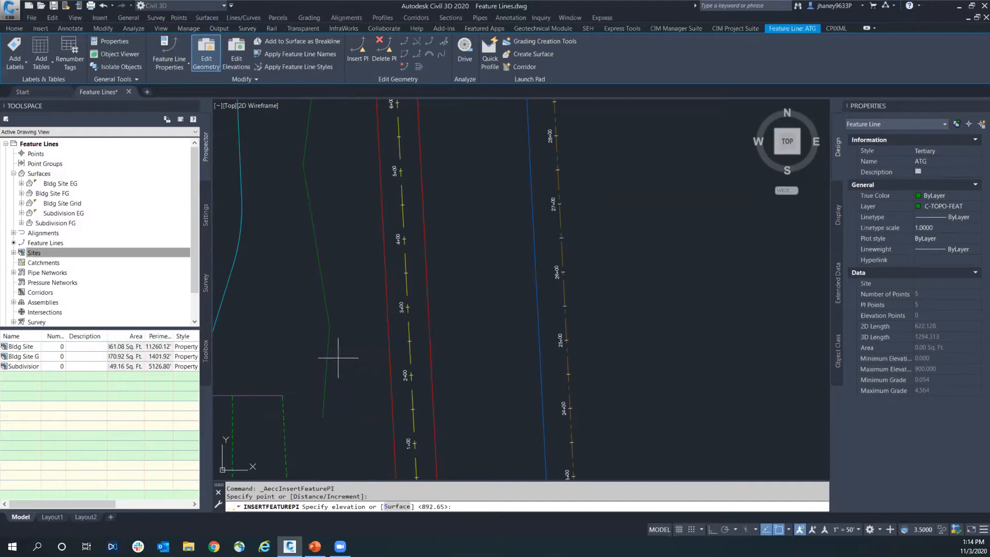
Restart Insert PI, try to add a vertex near the feature line's south end, and clear the selection.
{"action": "left_click", "coordinate": [362, 55]}
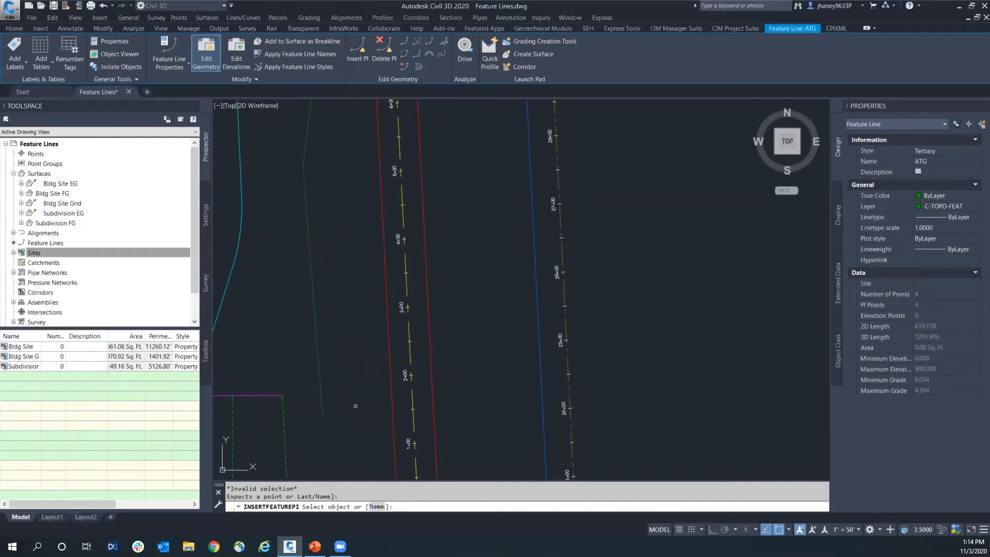
{"action": "left_click", "coordinate": [325, 404]}
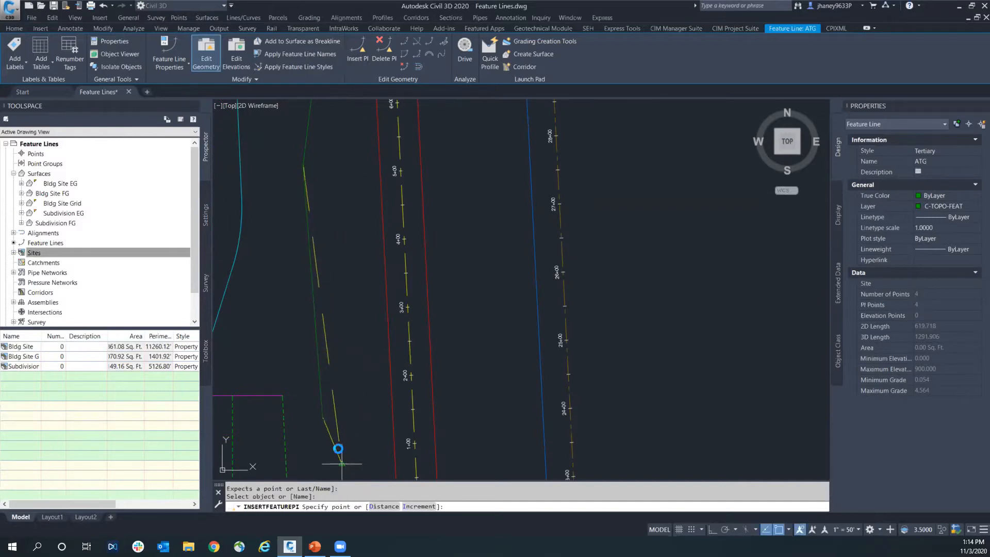
{"action": "middle_click_drag", "start_coordinate": [341, 464], "coordinate": [323, 376]}
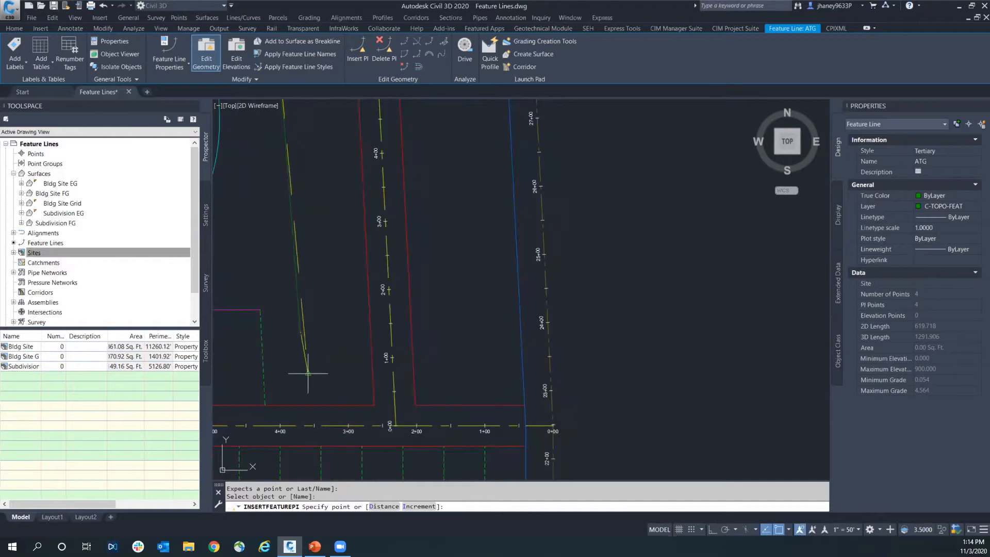
{"action": "left_click", "coordinate": [327, 324]}
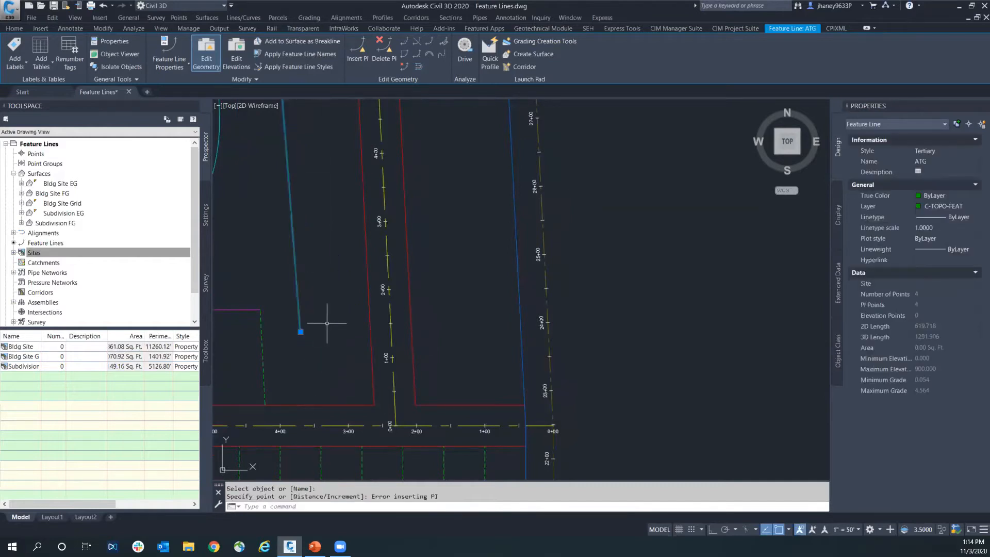
{"action": "left_click", "coordinate": [319, 288]}
{"action": "key", "text": "Escape"}
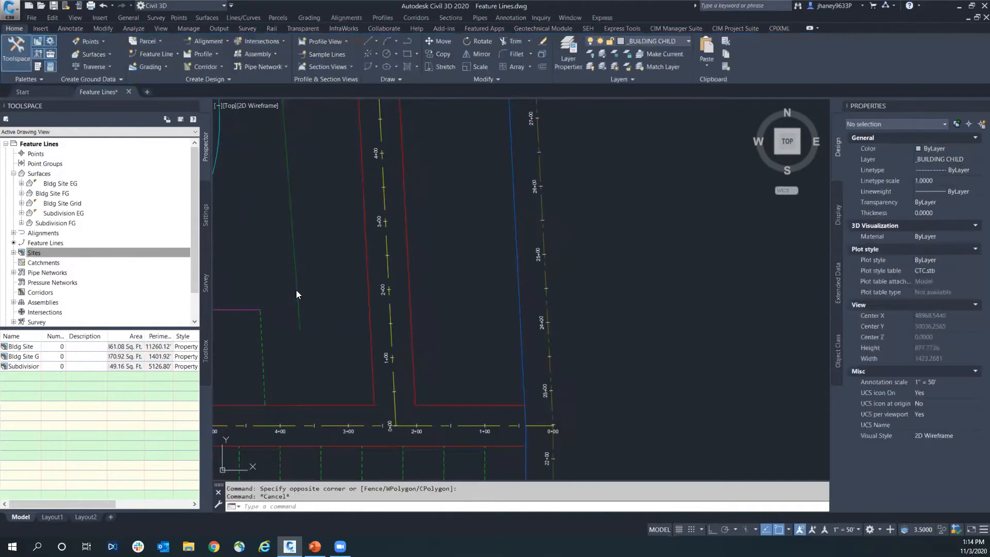
Delete the PI at the ATG feature line's northeast corner, end Delete PI, and clear the selection.
{"action": "scroll", "coordinate": [296, 290], "scroll_direction": "down", "scroll_amount": 6}
{"action": "left_click", "coordinate": [295, 278]}
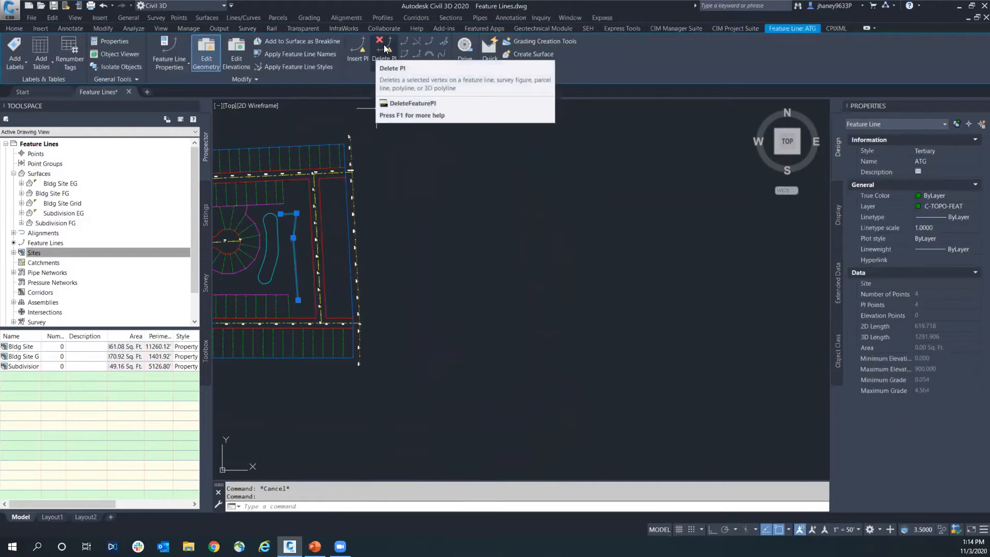
{"action": "left_click", "coordinate": [384, 50]}
{"action": "scroll", "coordinate": [305, 229], "scroll_direction": "up", "scroll_amount": 5}
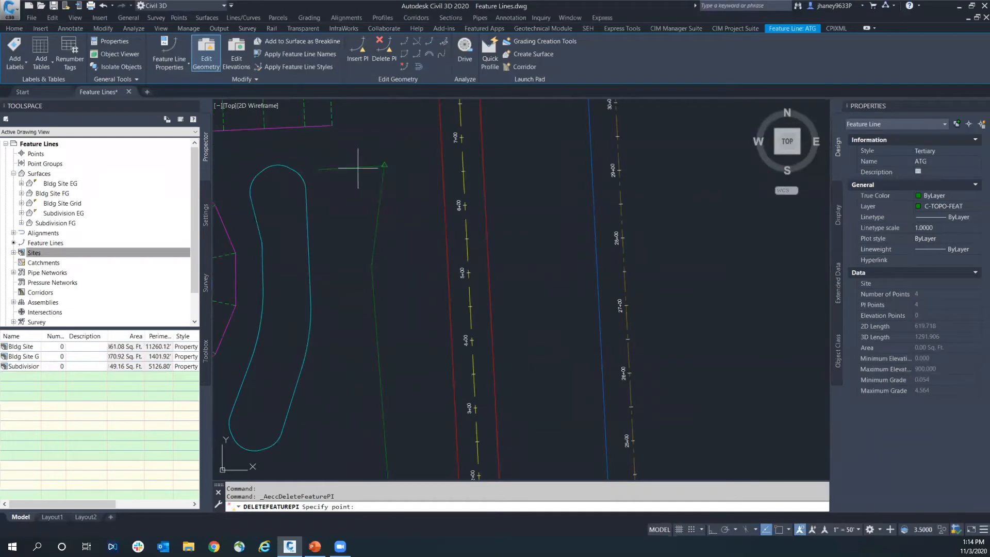
{"action": "scroll", "coordinate": [366, 175], "scroll_direction": "up", "scroll_amount": 2}
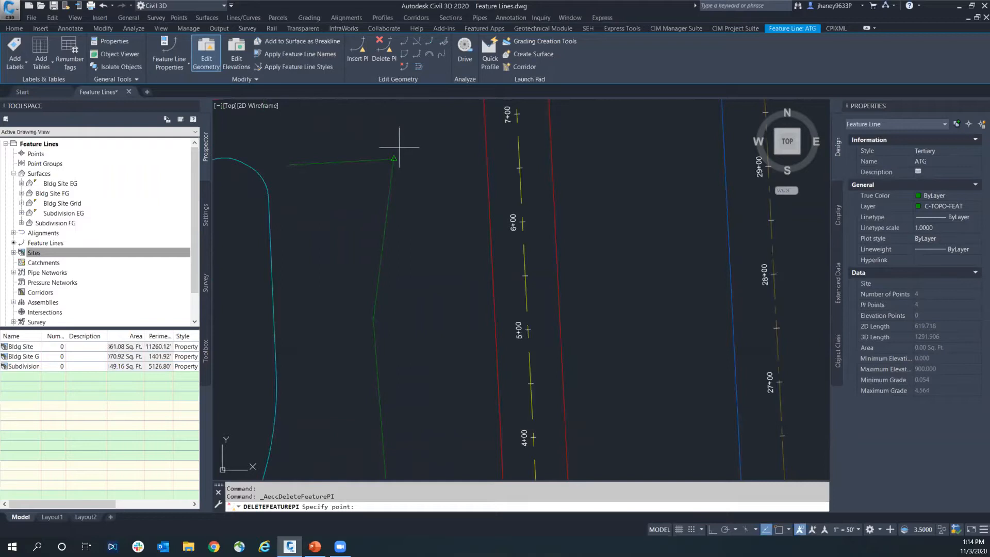
{"action": "scroll", "coordinate": [409, 137], "scroll_direction": "up", "scroll_amount": 2}
{"action": "scroll", "coordinate": [408, 161], "scroll_direction": "down", "scroll_amount": 2}
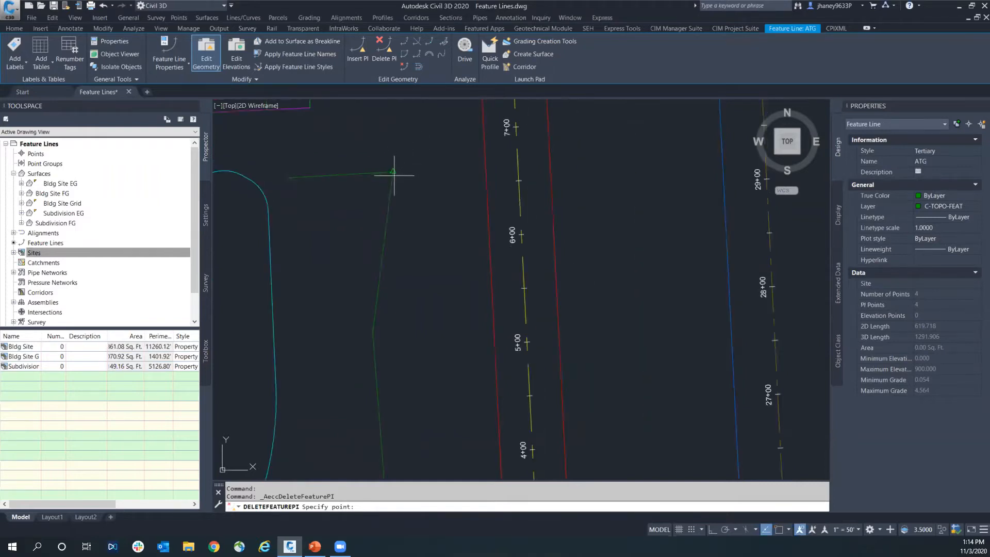
{"action": "scroll", "coordinate": [285, 178], "scroll_direction": "up", "scroll_amount": 3}
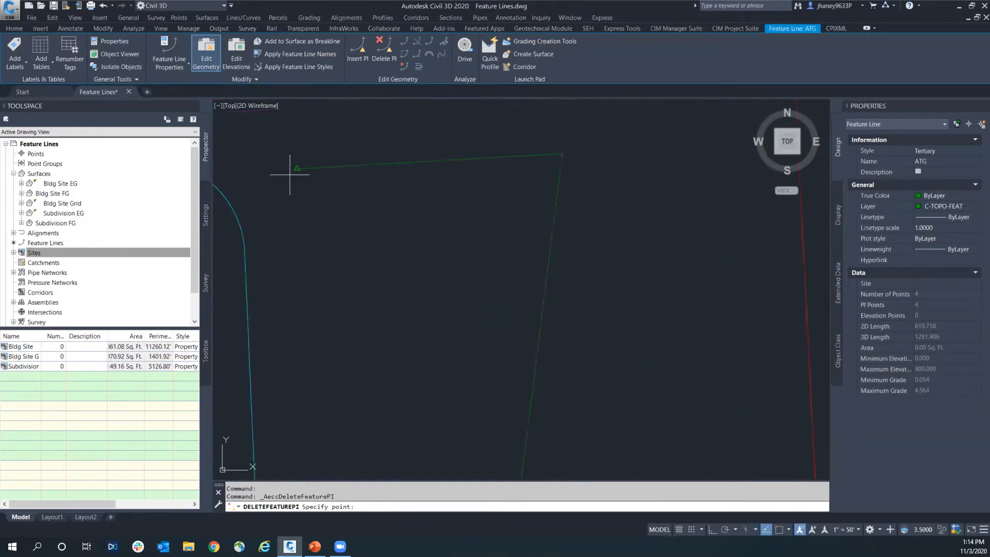
{"action": "scroll", "coordinate": [295, 173], "scroll_direction": "down", "scroll_amount": 1}
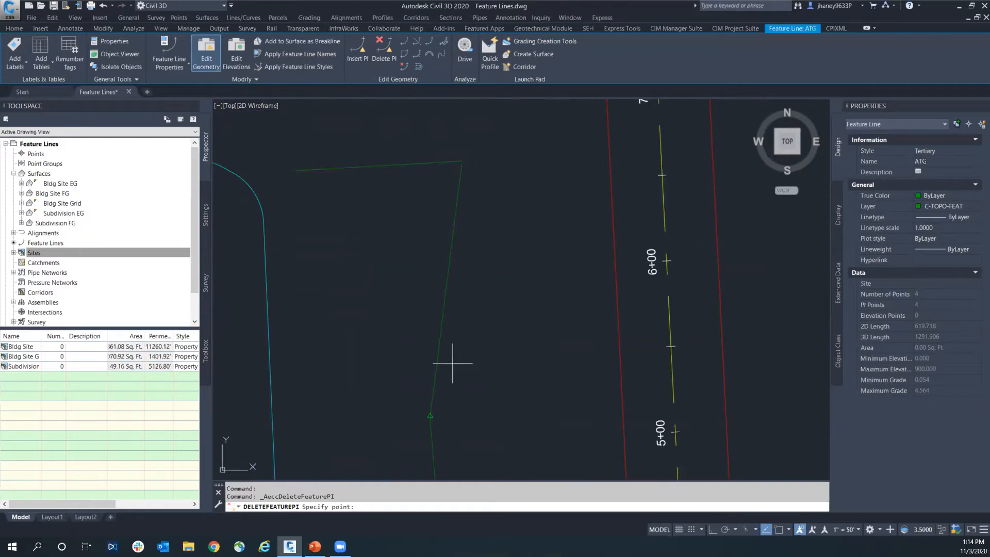
{"action": "left_click", "coordinate": [462, 162]}
{"action": "scroll", "coordinate": [416, 177], "scroll_direction": "down", "scroll_amount": 2}
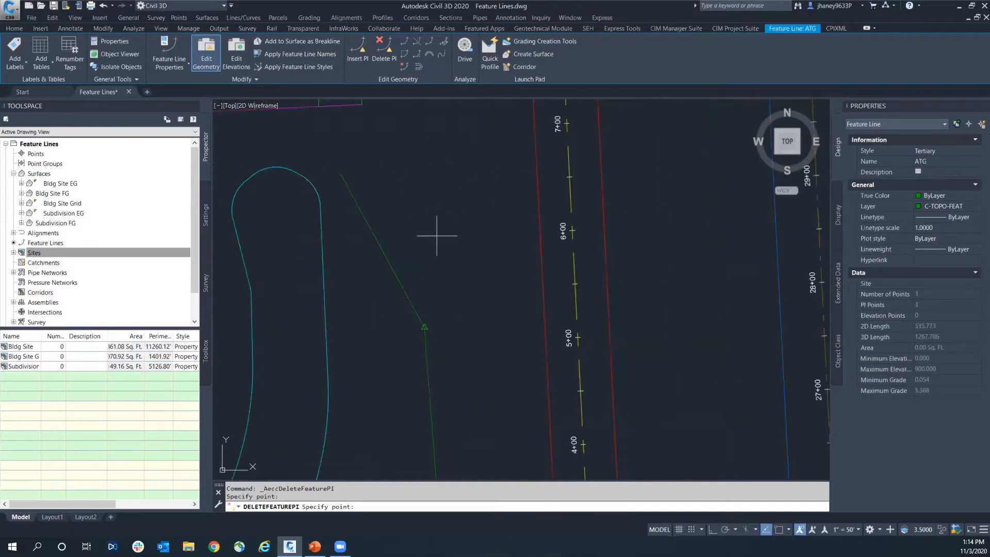
{"action": "scroll", "coordinate": [423, 222], "scroll_direction": "down", "scroll_amount": 3}
{"action": "scroll", "coordinate": [379, 242], "scroll_direction": "down", "scroll_amount": 4}
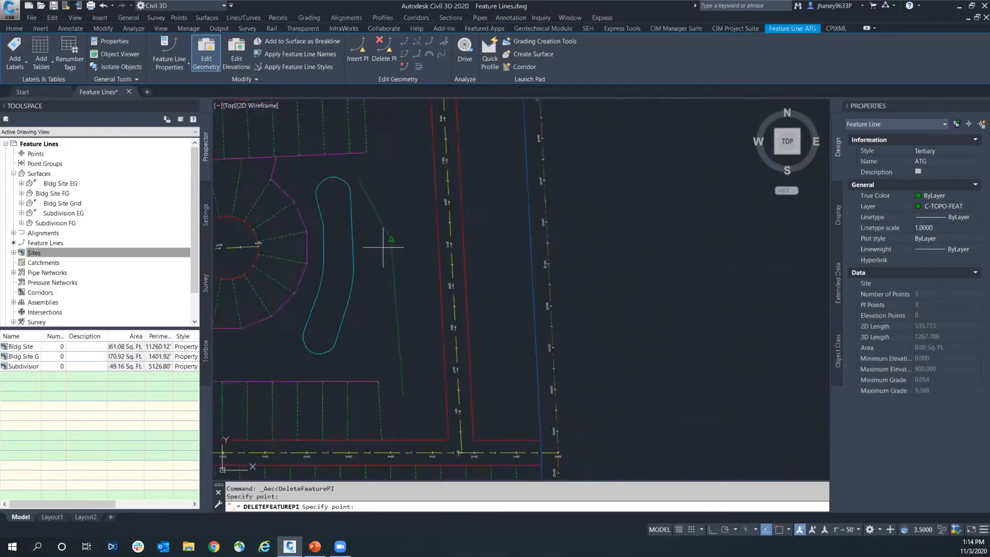
{"action": "key", "text": "Escape"}
{"action": "key", "text": "Escape"}
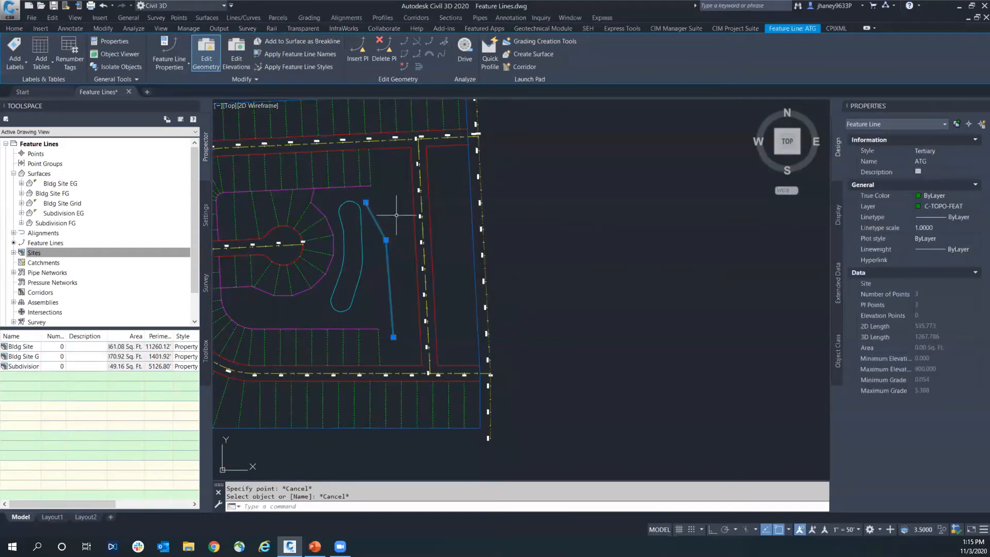
{"action": "middle_click_drag", "start_coordinate": [388, 217], "coordinate": [390, 207]}
{"action": "key", "text": "Escape"}
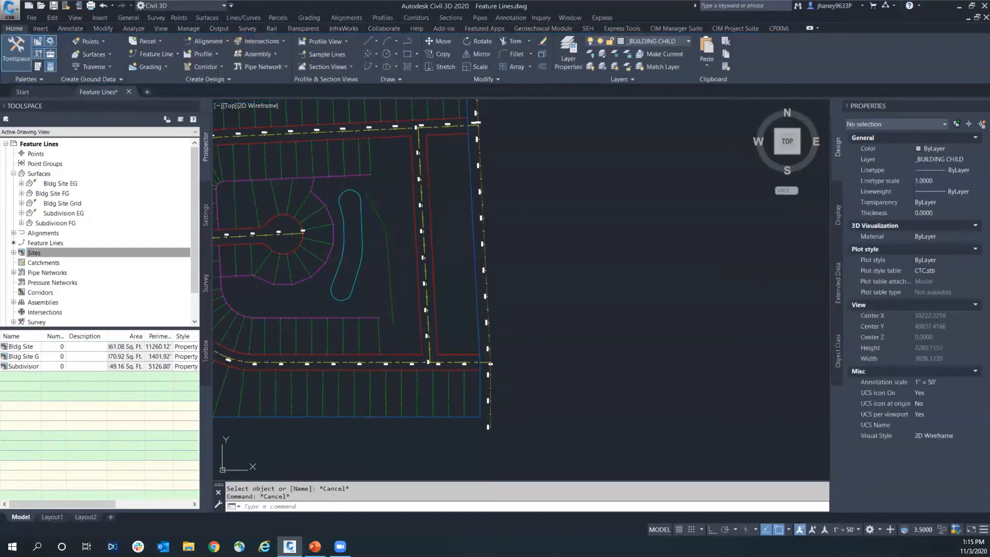
Select the ATG feature line east of the pond and open its elevations in the Elevation Editor, placed clear of the line.
{"action": "left_click", "coordinate": [378, 214]}
{"action": "middle_click_drag", "start_coordinate": [397, 241], "coordinate": [392, 215]}
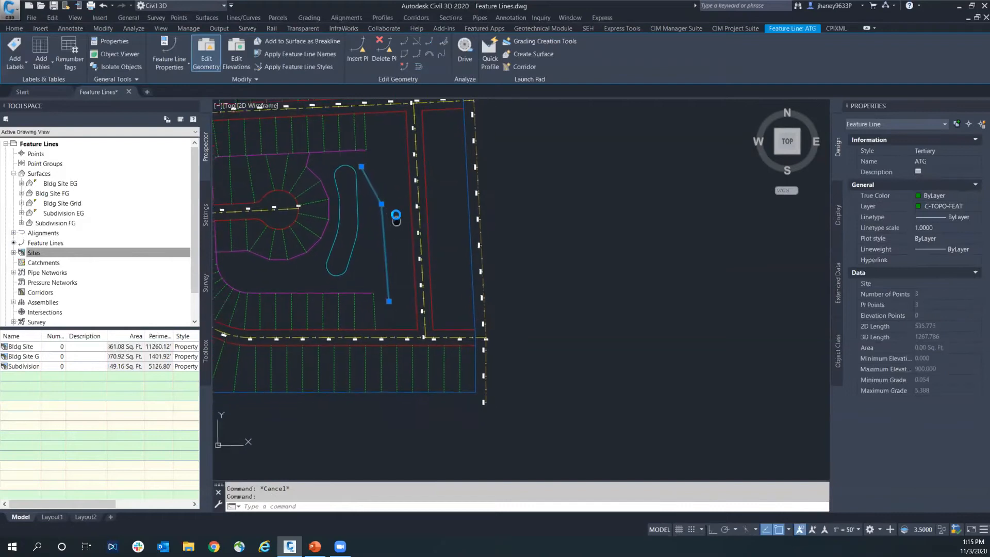
{"action": "left_click", "coordinate": [209, 55]}
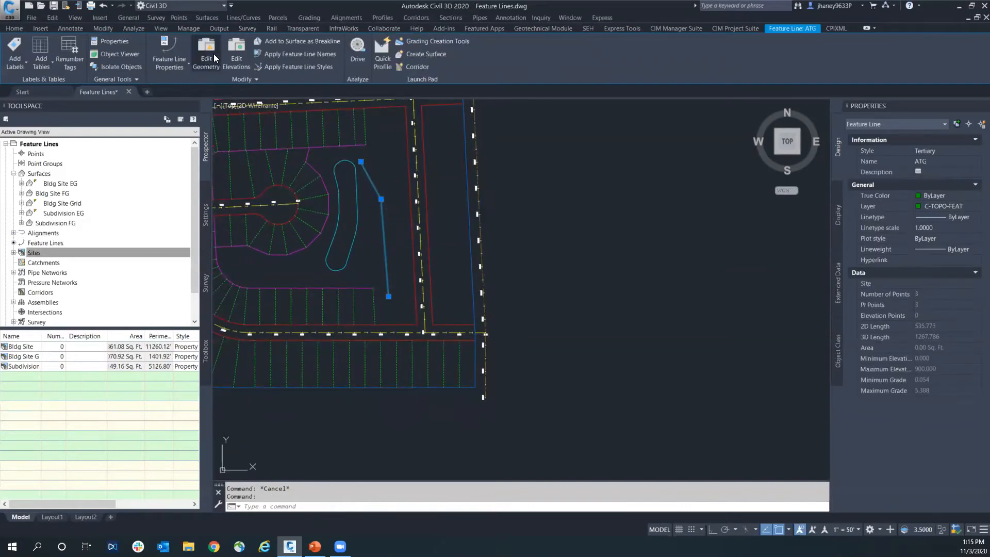
{"action": "left_click", "coordinate": [236, 55]}
{"action": "middle_click_drag", "start_coordinate": [390, 232], "coordinate": [323, 227]}
{"action": "left_click", "coordinate": [360, 55]}
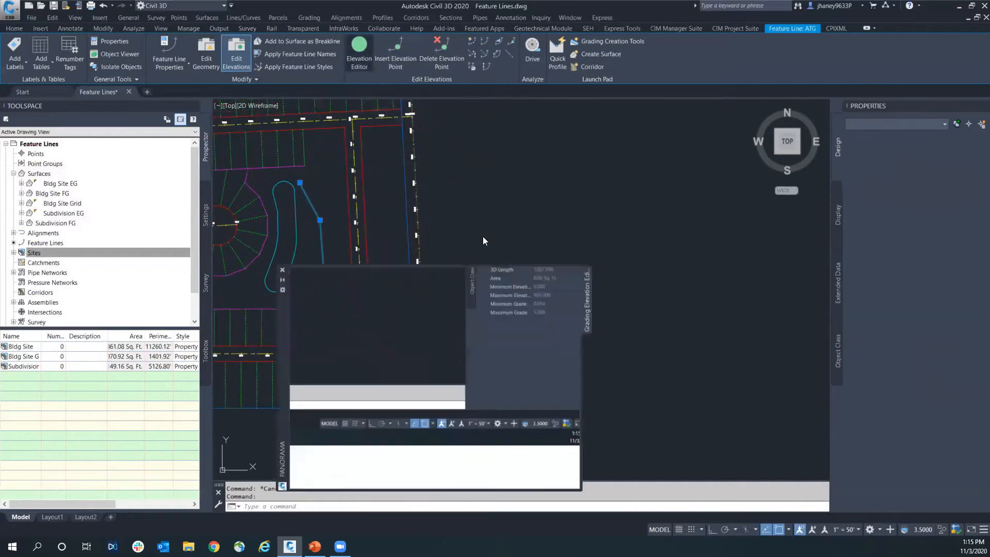
{"action": "mouse_move", "coordinate": [286, 347]}
{"action": "left_mouse_down"}
{"action": "mouse_move", "coordinate": [450, 194]}
{"action": "mouse_move", "coordinate": [464, 199]}
{"action": "left_mouse_up"}
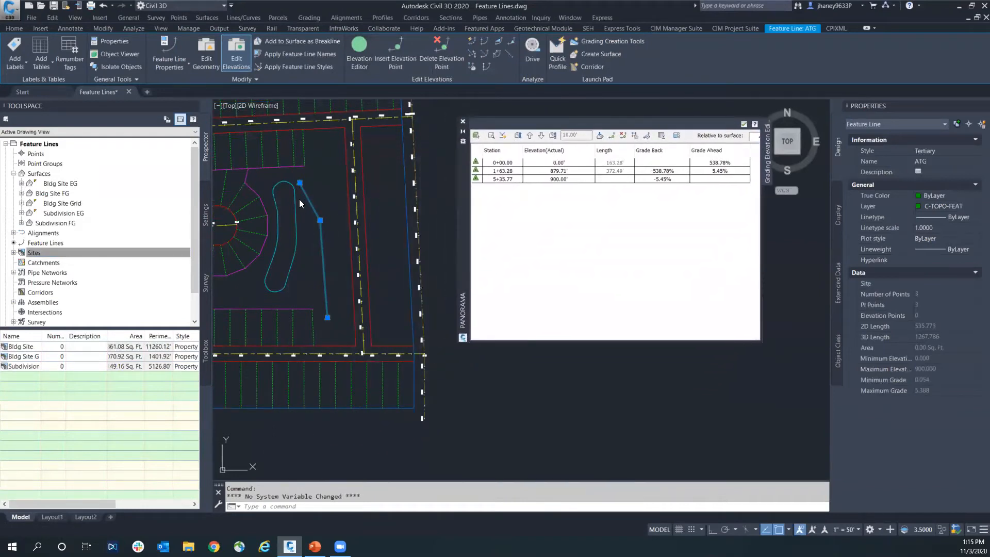
{"action": "scroll", "coordinate": [299, 201], "scroll_direction": "up", "scroll_amount": 2}
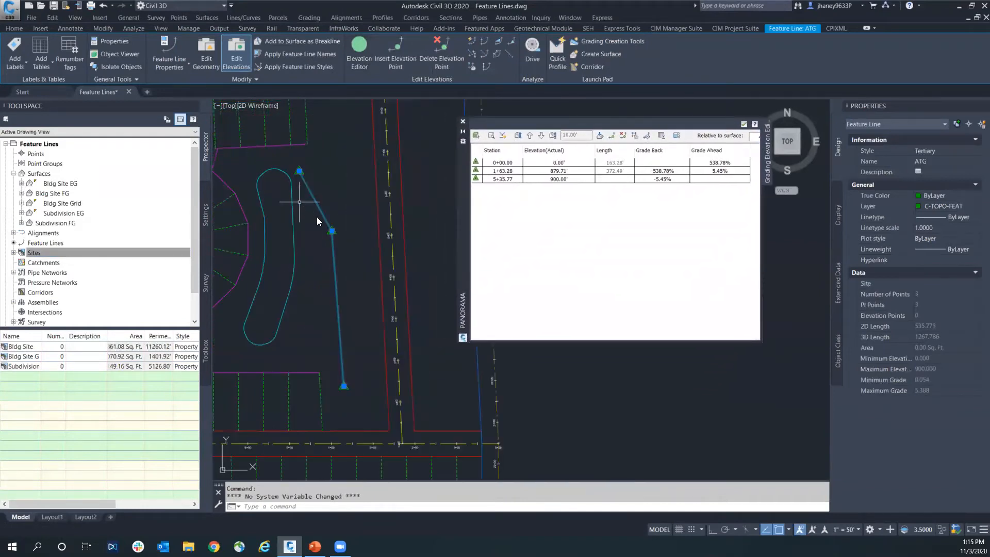
Set the elevation of the feature line's starting point at station 0+00.00 to 800'.
{"action": "left_click", "coordinate": [572, 180]}
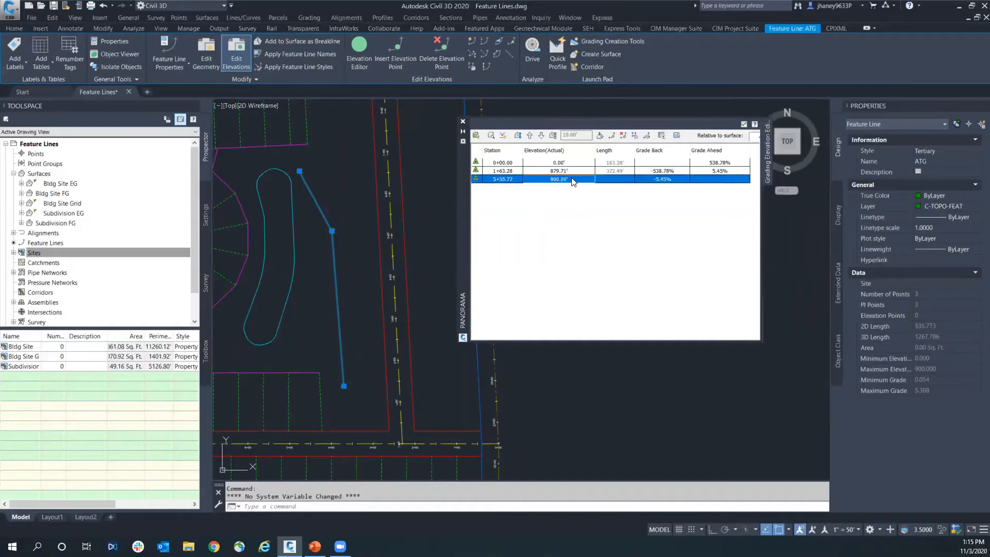
{"action": "left_click", "coordinate": [573, 164]}
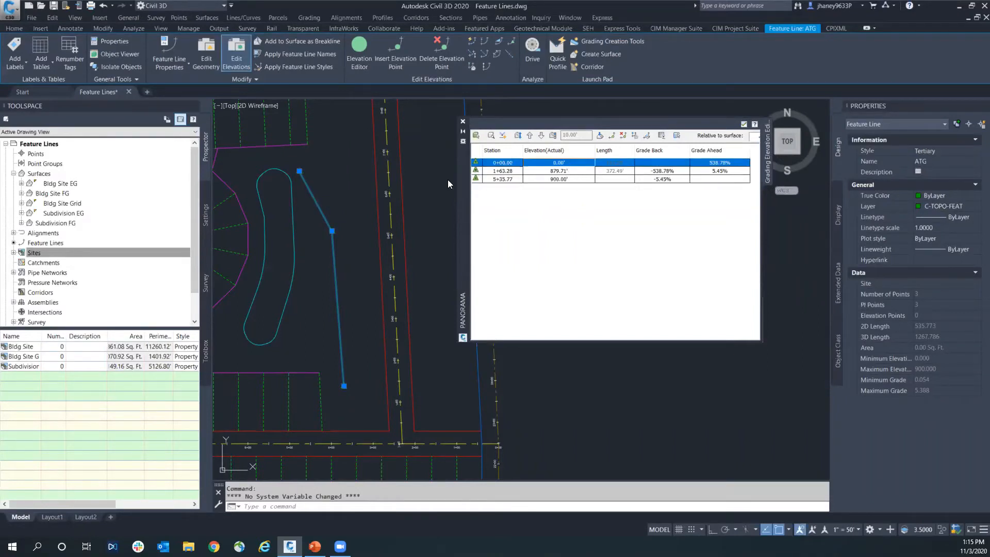
{"action": "left_click", "coordinate": [556, 163]}
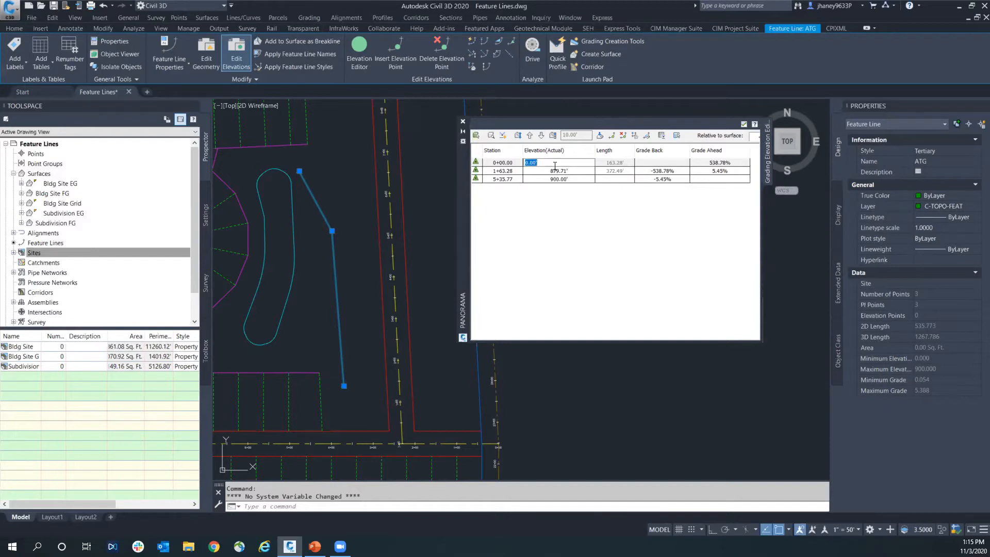
{"action": "type", "text": "800"}
{"action": "key", "text": "Return"}
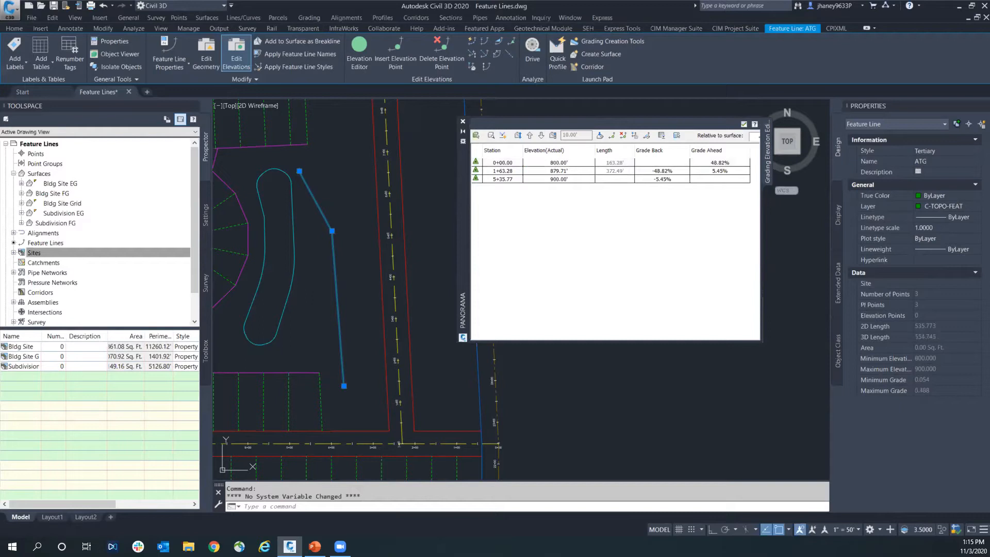
Set the elevations at stations 1+63.28 and 5+35.77 to 810' and 820'.
{"action": "left_click", "coordinate": [550, 171]}
{"action": "type", "text": "810"}
{"action": "key", "text": "Return"}
{"action": "left_click", "coordinate": [560, 182]}
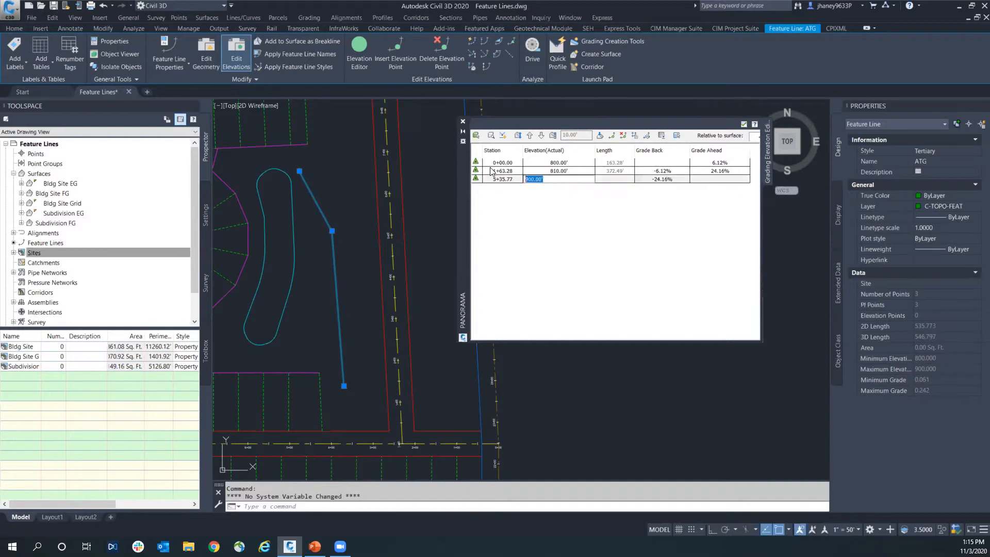
{"action": "type", "text": "82"}
{"action": "key", "text": "Return"}
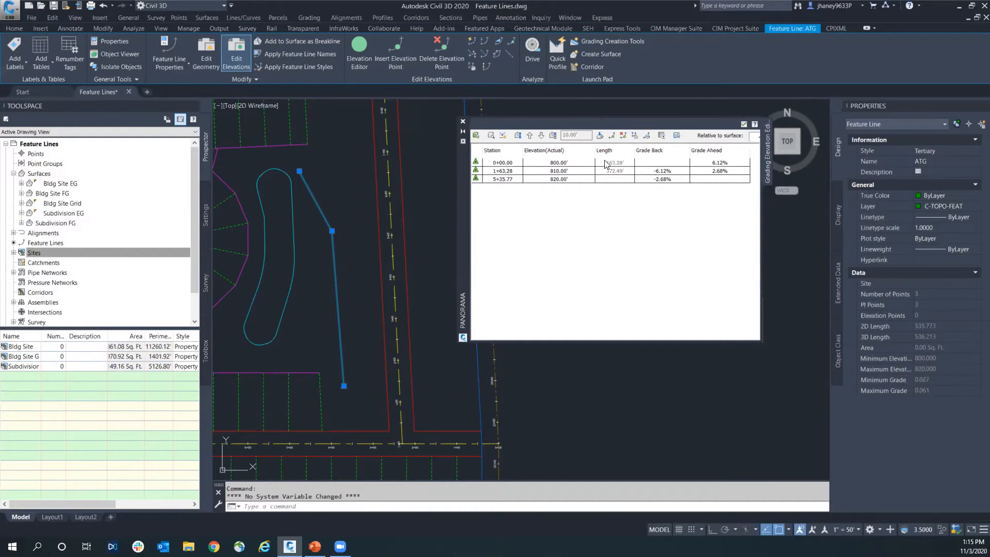
Set the grade ahead to 2.00% at station 0+00.00 and to 5.00% at station 1+63.28.
{"action": "left_click", "coordinate": [570, 163]}
{"action": "left_click", "coordinate": [724, 163]}
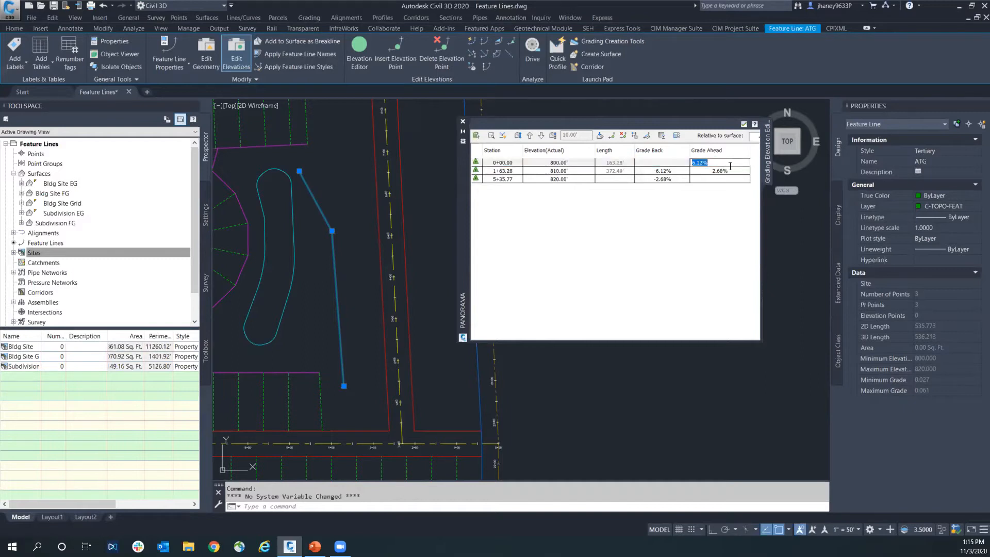
{"action": "type", "text": "2.00"}
{"action": "key", "text": "Return"}
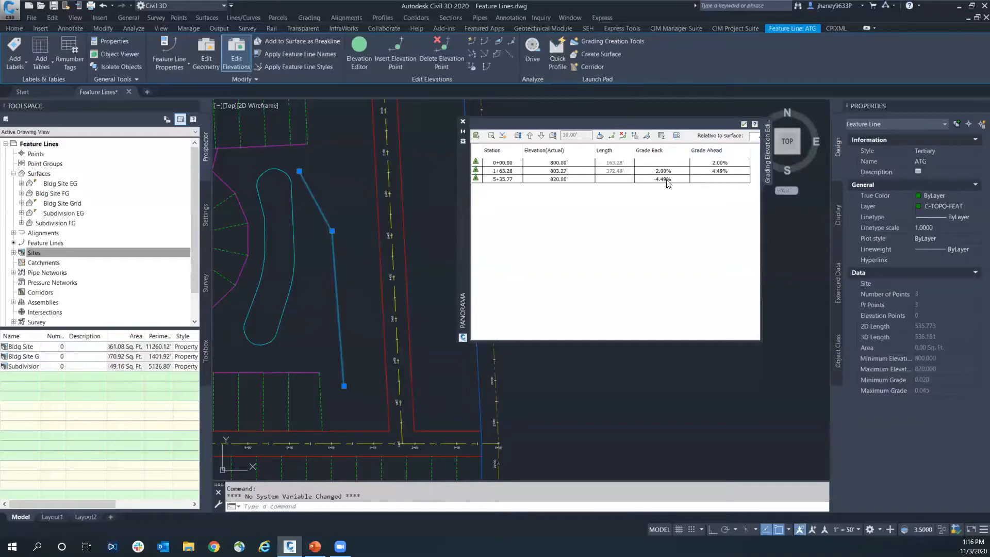
{"action": "left_click", "coordinate": [721, 171]}
{"action": "left_click", "coordinate": [726, 171]}
{"action": "type", "text": "5"}
{"action": "key", "text": "Return"}
Widen the Elevation Editor to expose its full set of tools and move it clear of the feature line.
{"action": "left_click_drag", "start_coordinate": [463, 207], "coordinate": [316, 260]}
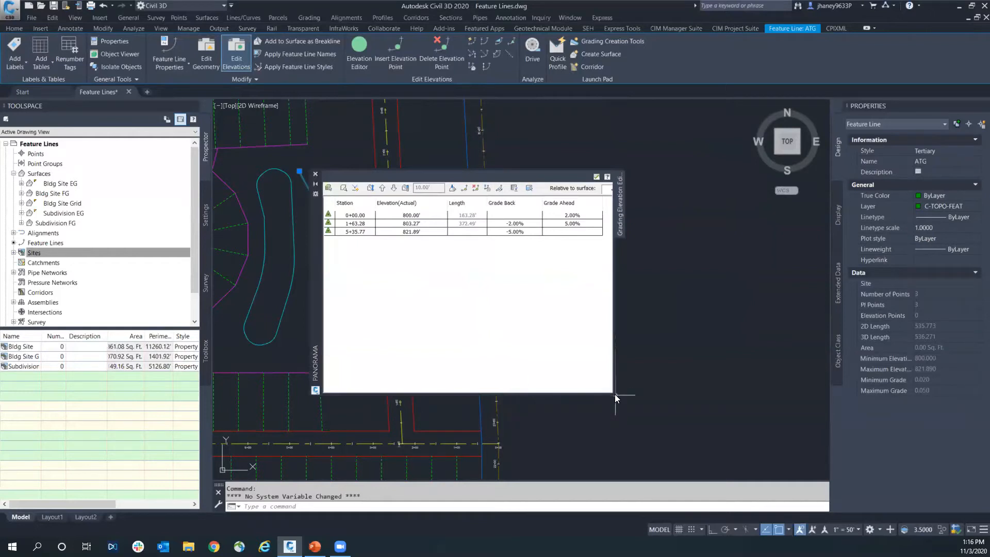
{"action": "left_click_drag", "start_coordinate": [615, 394], "coordinate": [835, 411]}
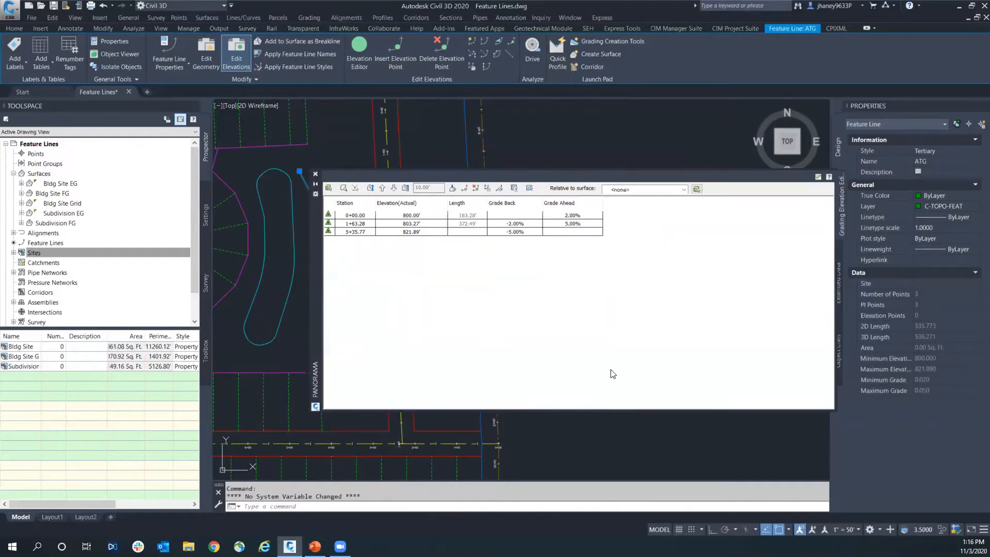
{"action": "left_click_drag", "start_coordinate": [316, 295], "coordinate": [436, 257]}
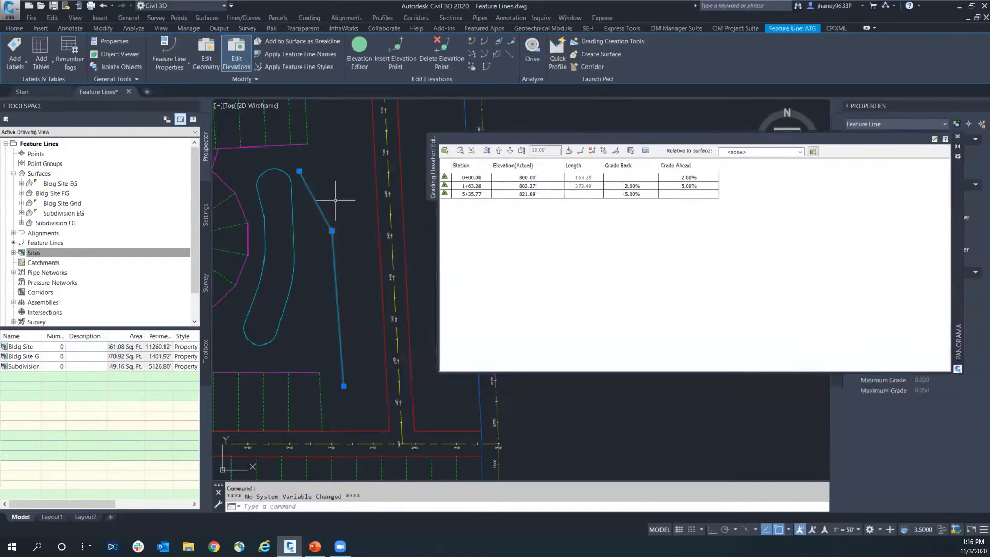
Examine which feature line vertex each station row in the Elevation Editor corresponds to in the drawing.
{"action": "scroll", "coordinate": [336, 200], "scroll_direction": "up", "scroll_amount": 2}
{"action": "scroll", "coordinate": [354, 217], "scroll_direction": "down", "scroll_amount": 2}
{"action": "middle_click_drag", "start_coordinate": [352, 224], "coordinate": [335, 192]}
{"action": "scroll", "coordinate": [334, 192], "scroll_direction": "up", "scroll_amount": 2}
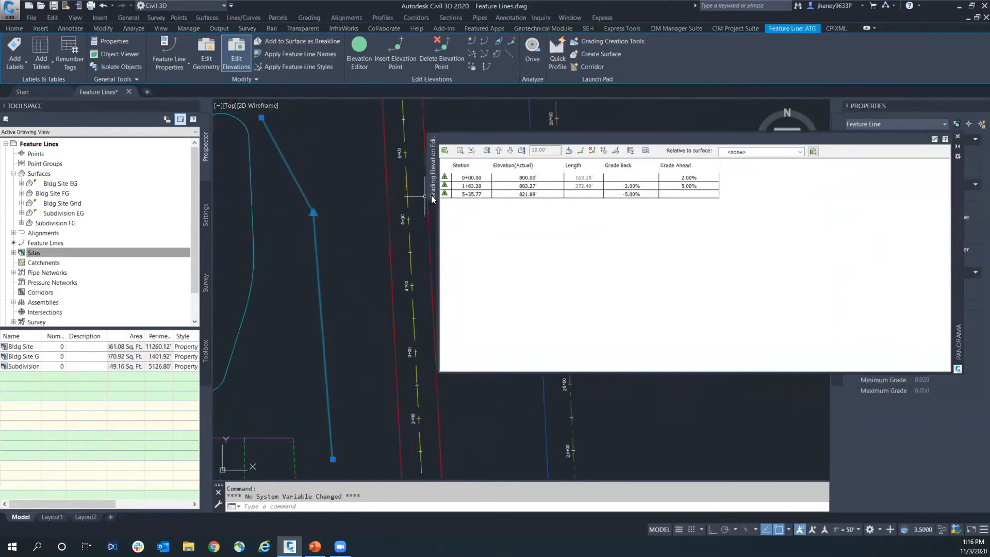
{"action": "left_click", "coordinate": [445, 195]}
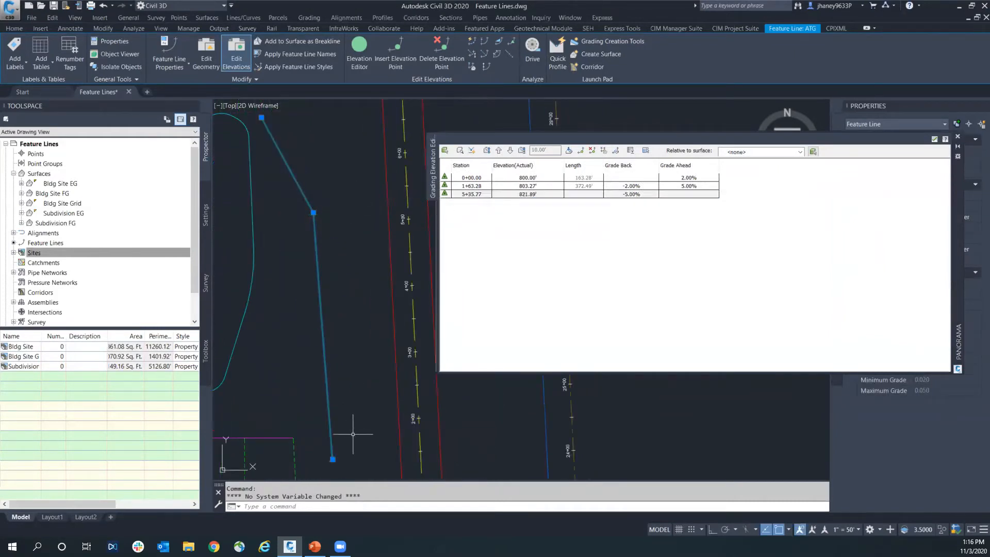
{"action": "scroll", "coordinate": [331, 454], "scroll_direction": "up", "scroll_amount": 3}
{"action": "scroll", "coordinate": [343, 354], "scroll_direction": "down", "scroll_amount": 4}
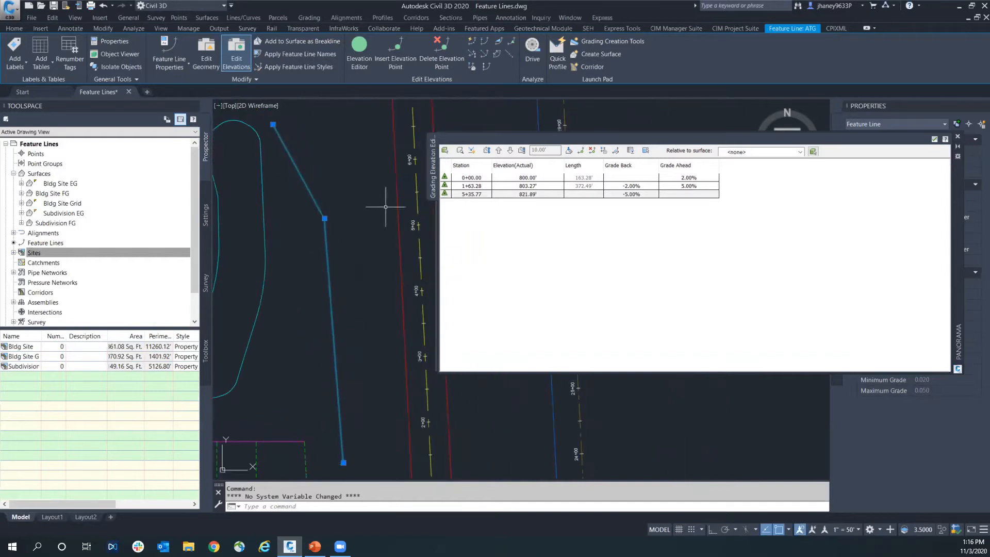
{"action": "left_click", "coordinate": [447, 179]}
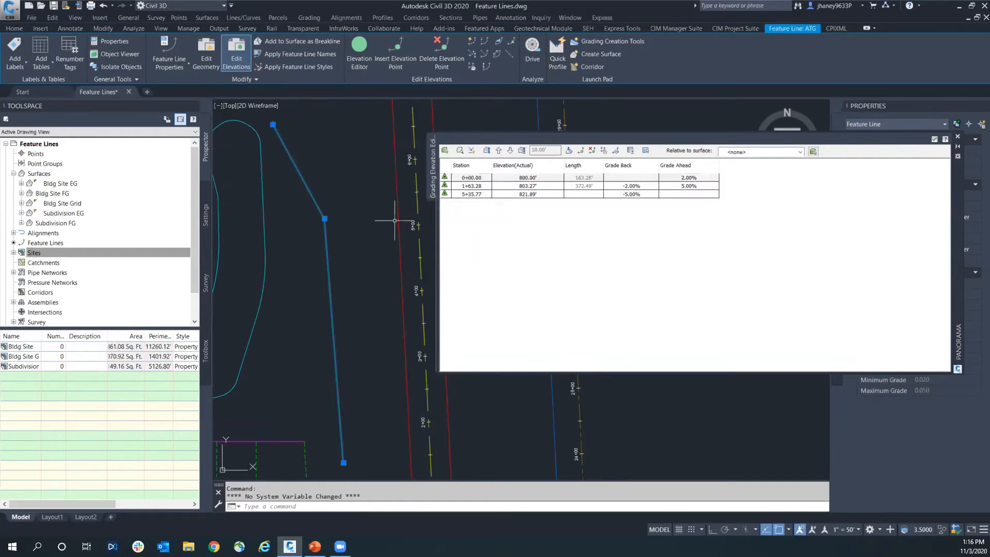
{"action": "left_click", "coordinate": [448, 187]}
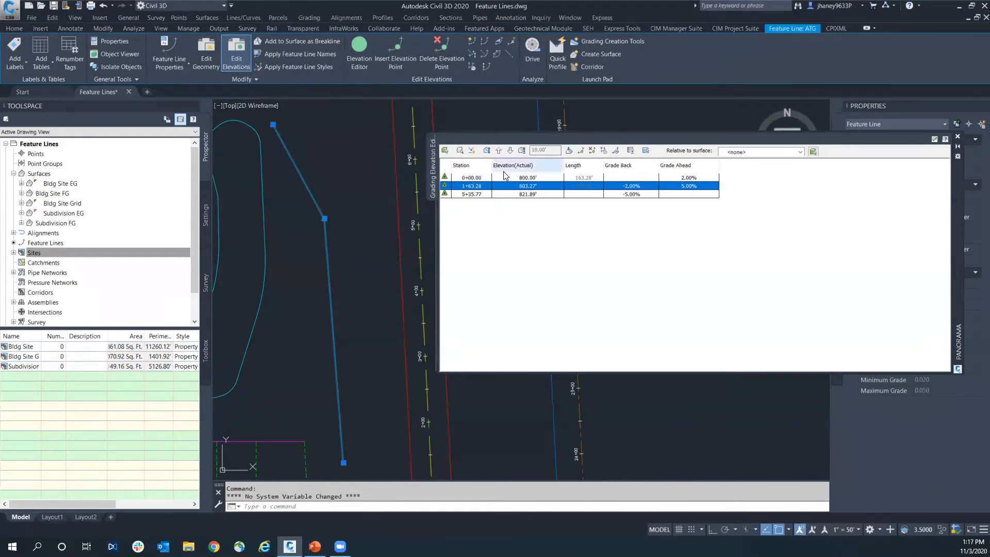
Pick the ATG feature line again as the object to edit in the Elevation Editor.
{"action": "left_click", "coordinate": [445, 150]}
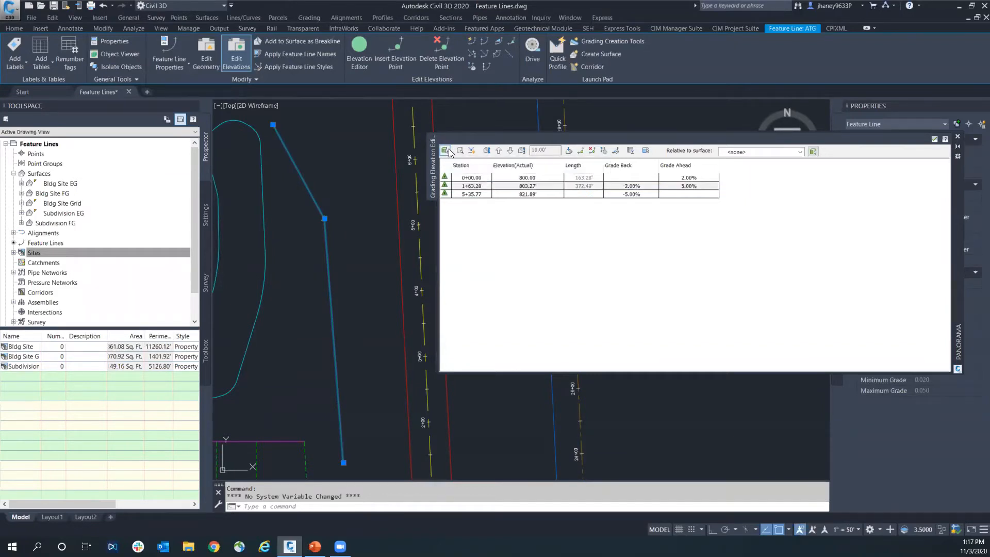
{"action": "left_click", "coordinate": [444, 150]}
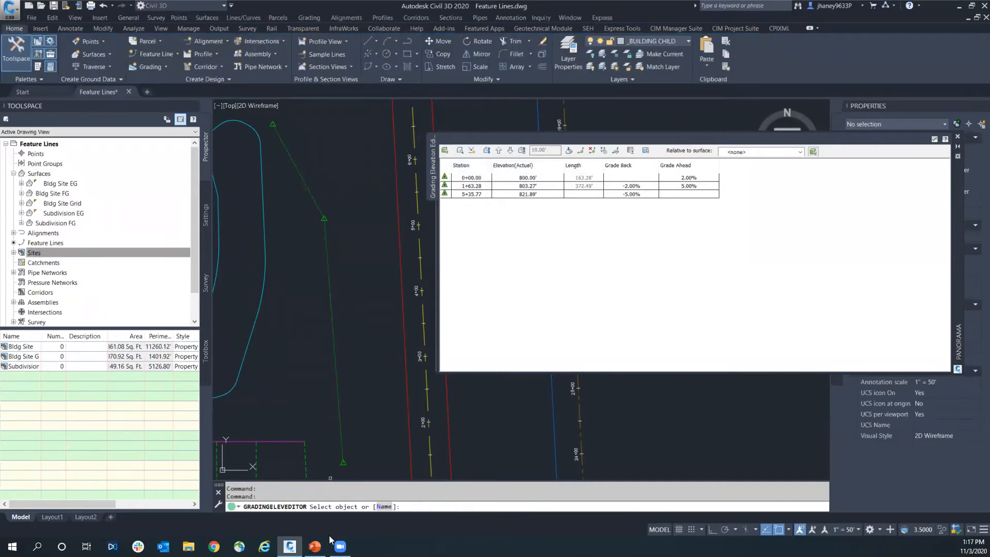
{"action": "left_click", "coordinate": [294, 166]}
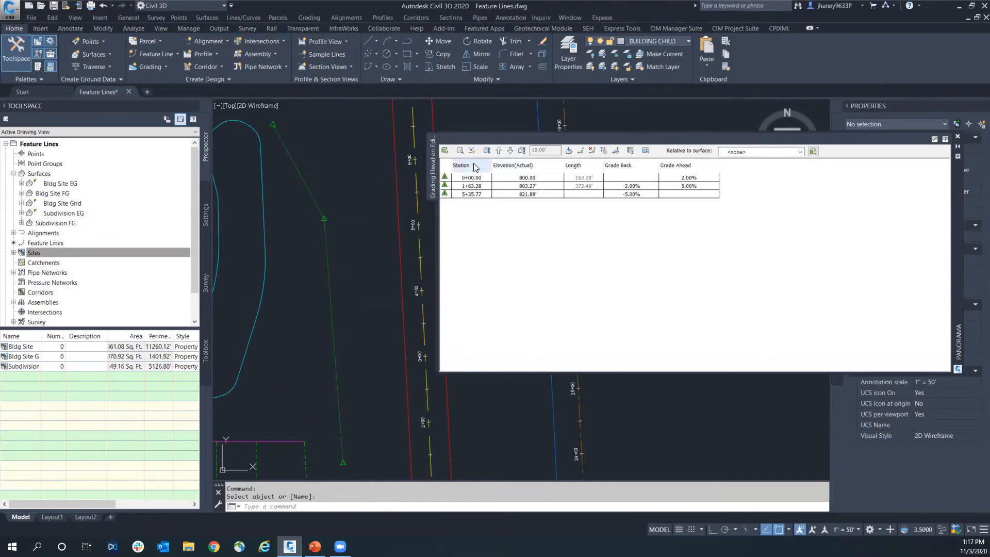
Load a lot line north of the cul-de-sac into the Elevation Editor and inspect its end points.
{"action": "left_click", "coordinate": [444, 150]}
{"action": "scroll", "coordinate": [363, 257], "scroll_direction": "down", "scroll_amount": 5}
{"action": "scroll", "coordinate": [327, 226], "scroll_direction": "up", "scroll_amount": 4}
{"action": "left_click", "coordinate": [359, 278]}
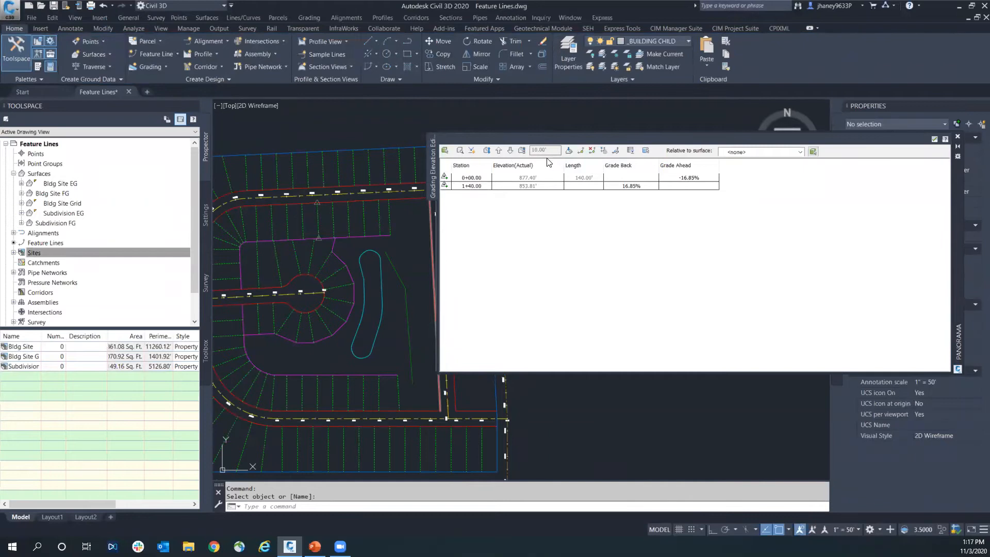
{"action": "scroll", "coordinate": [323, 216], "scroll_direction": "up", "scroll_amount": 4}
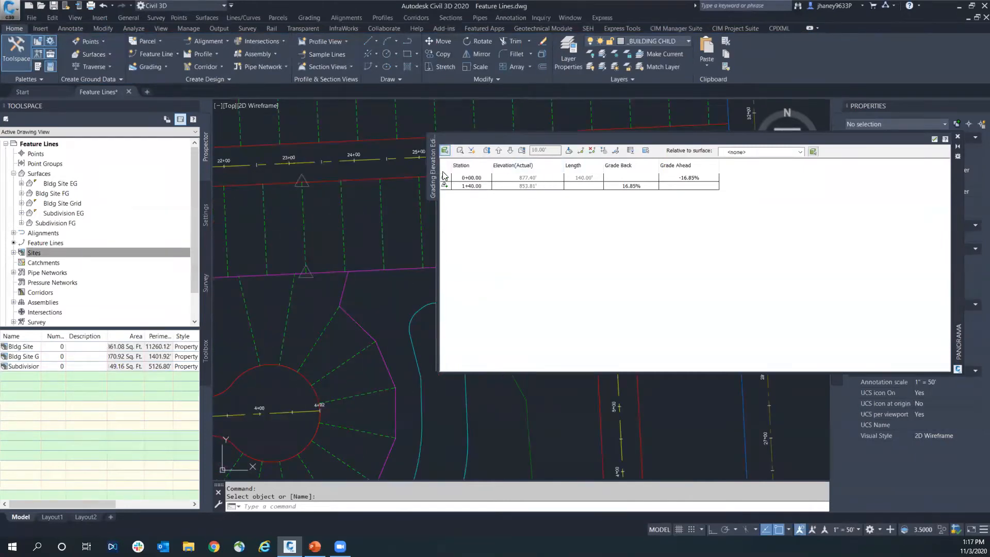
Load the ATG feature line back into the Elevation Editor and zoom to it.
{"action": "scroll", "coordinate": [319, 268], "scroll_direction": "down", "scroll_amount": 3}
{"action": "left_click", "coordinate": [314, 264]}
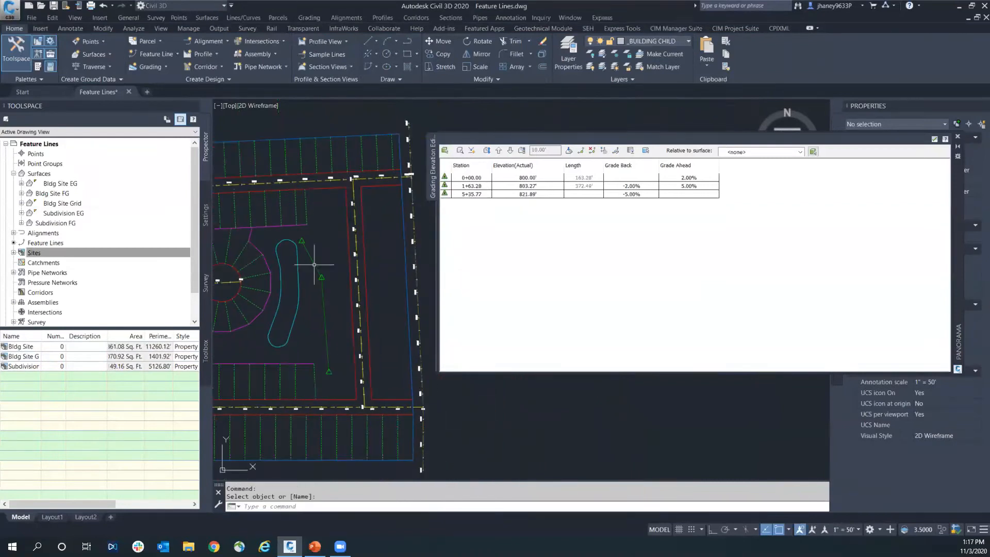
{"action": "left_click", "coordinate": [460, 151]}
{"action": "mouse_move", "coordinate": [389, 254]}
{"action": "middle_mouse_down"}
{"action": "mouse_move", "coordinate": [268, 276]}
{"action": "mouse_move", "coordinate": [201, 246]}
{"action": "middle_mouse_up"}
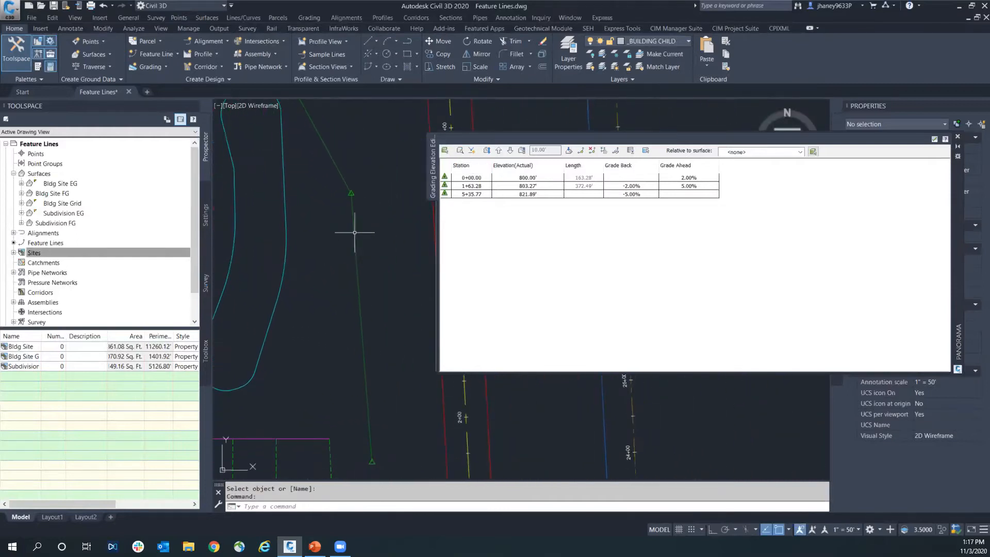
Create a quick profile of the feature line sampling all surfaces with the Major Grids and HGP style, placed northeast of the subdivision.
{"action": "left_click", "coordinate": [472, 151]}
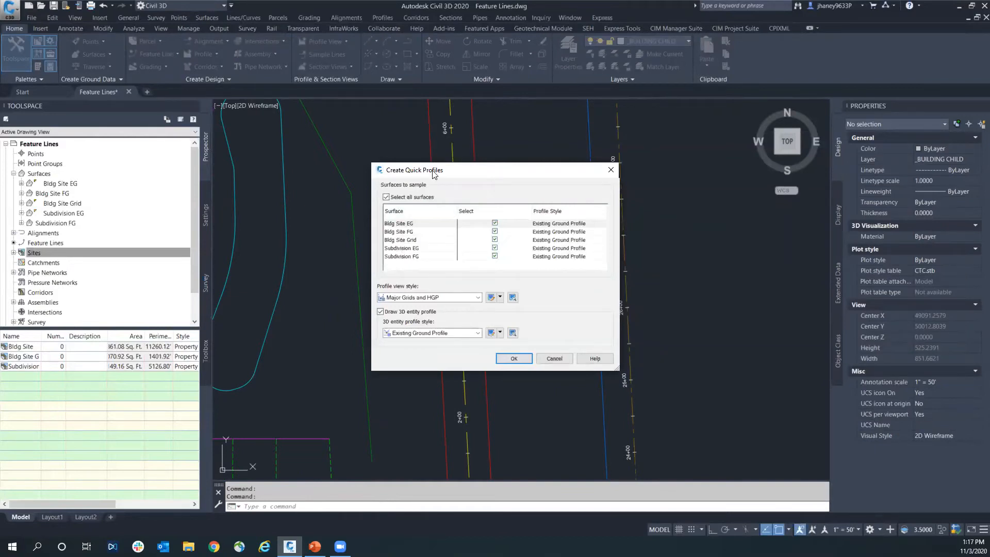
{"action": "left_click", "coordinate": [401, 249]}
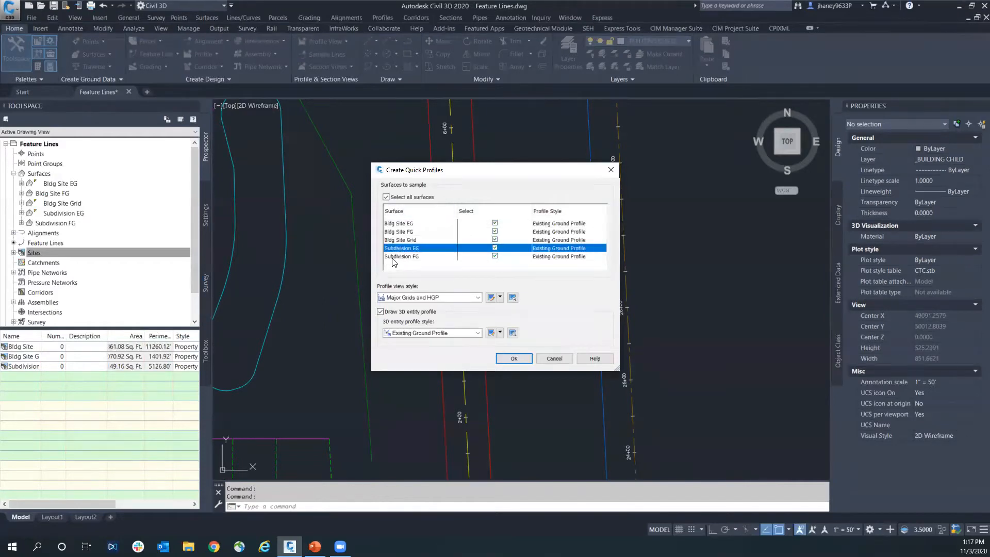
{"action": "left_click", "coordinate": [397, 258]}
{"action": "left_click", "coordinate": [402, 248]}
{"action": "left_click", "coordinate": [513, 358]}
{"action": "scroll", "coordinate": [457, 222], "scroll_direction": "down", "scroll_amount": 5}
{"action": "left_click", "coordinate": [571, 228]}
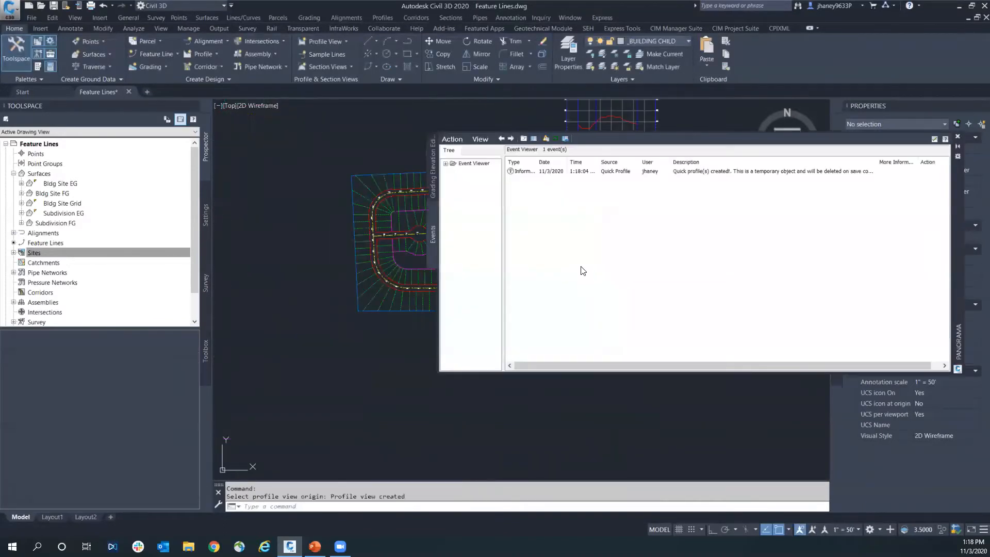
Close the Event Viewer and the Elevation Editor to expose the quick profile view.
{"action": "left_click", "coordinate": [935, 138]}
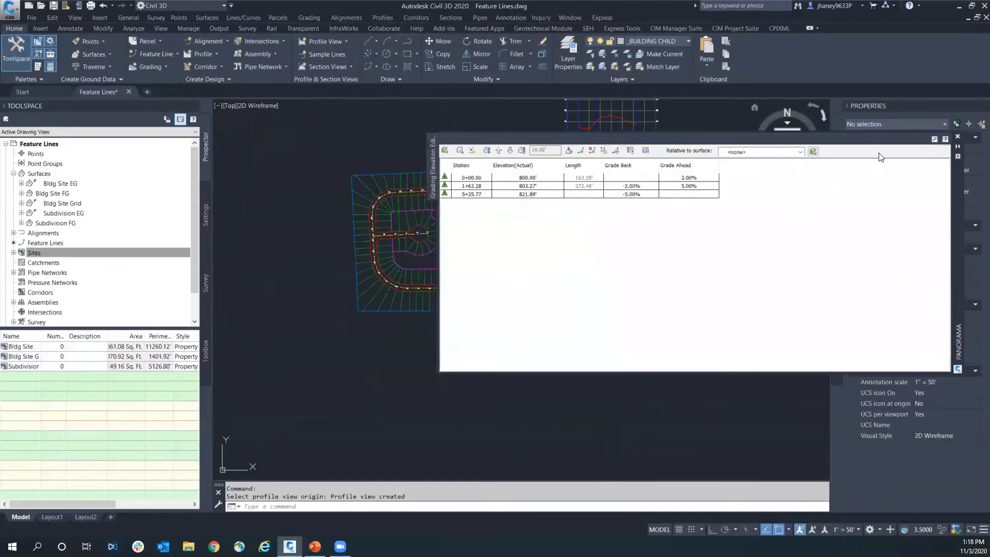
{"action": "left_click", "coordinate": [957, 137]}
{"action": "scroll", "coordinate": [628, 168], "scroll_direction": "up", "scroll_amount": 3}
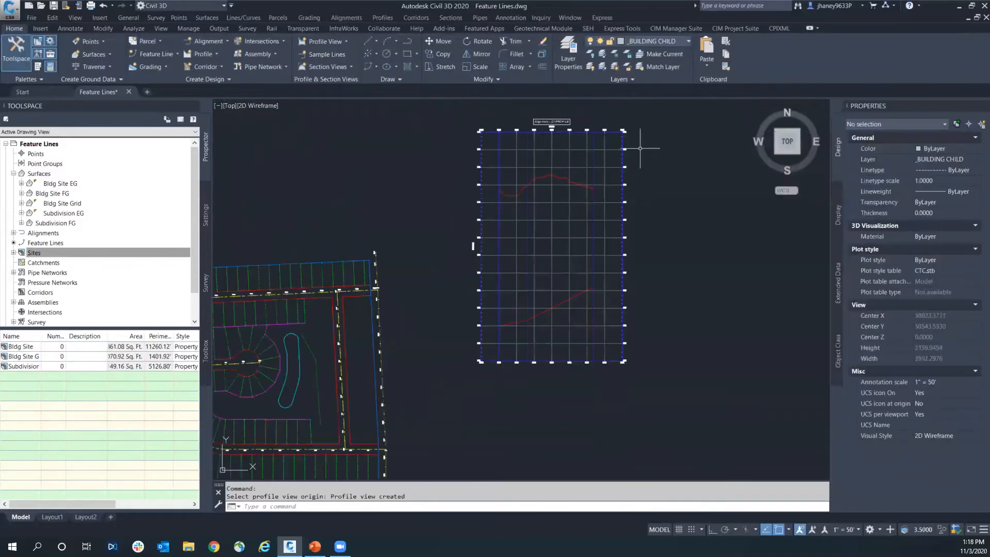
Erase the quick profile view and its profiles with a crossing selection, and return to the feature line by the pond.
{"action": "key", "text": "Escape"}
{"action": "scroll", "coordinate": [499, 335], "scroll_direction": "down", "scroll_amount": 5}
{"action": "key", "text": "Escape"}
{"action": "left_click", "coordinate": [515, 342]}
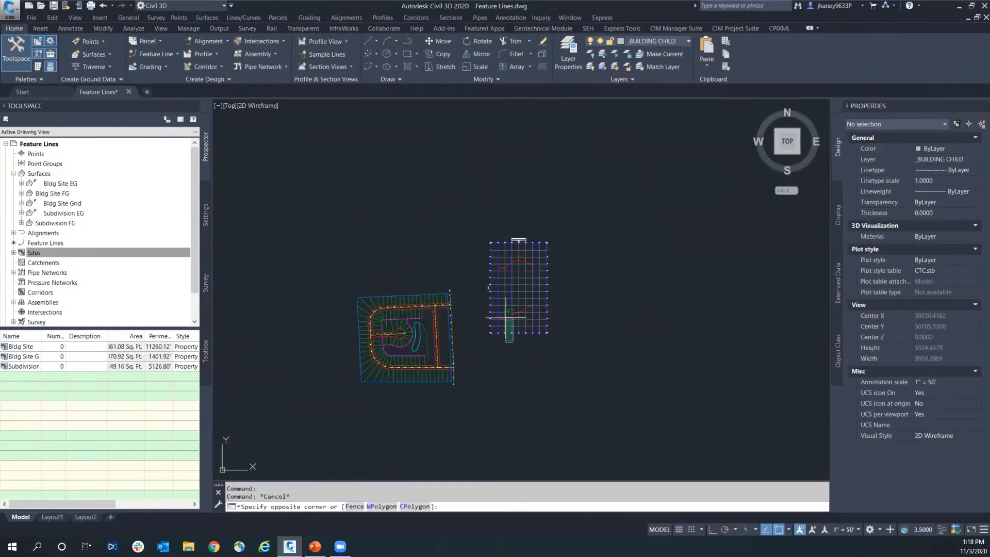
{"action": "left_click", "coordinate": [501, 304]}
{"action": "key", "text": "Delete"}
{"action": "scroll", "coordinate": [497, 294], "scroll_direction": "up", "scroll_amount": 5}
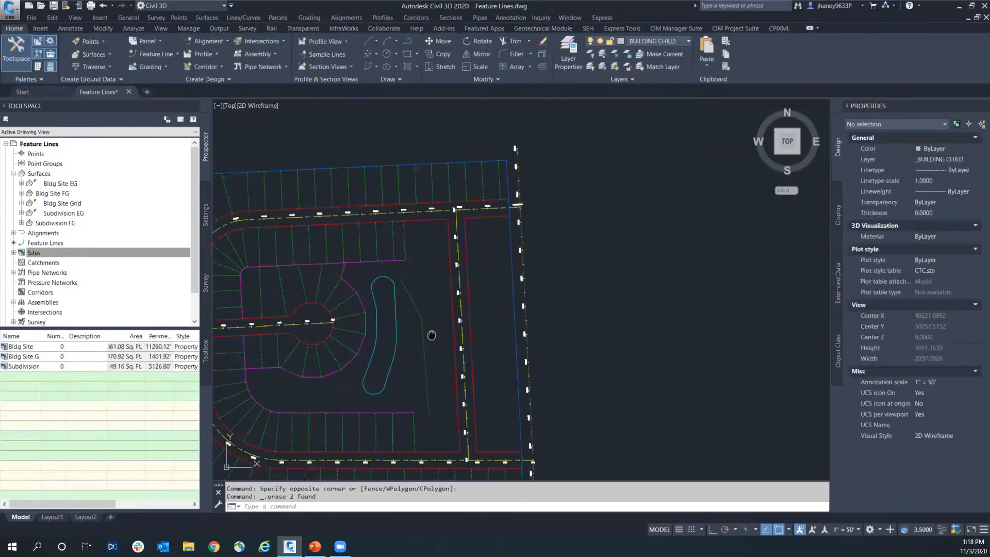
Open the ATG feature line east of the pond in the Elevation Editor.
{"action": "left_click", "coordinate": [509, 258]}
{"action": "left_click", "coordinate": [492, 267]}
{"action": "middle_click_drag", "start_coordinate": [492, 267], "coordinate": [393, 217]}
{"action": "right_click", "coordinate": [432, 243]}
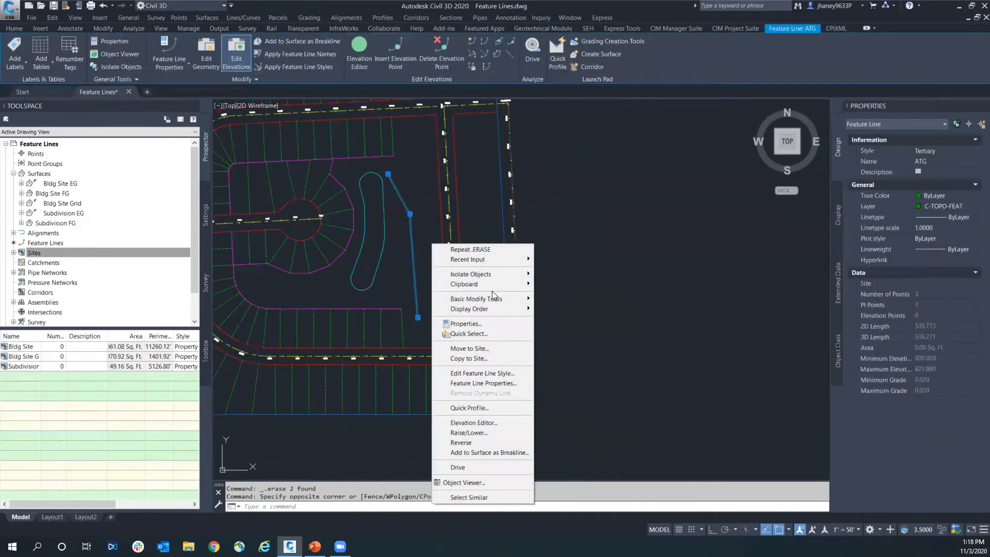
{"action": "left_click", "coordinate": [488, 422]}
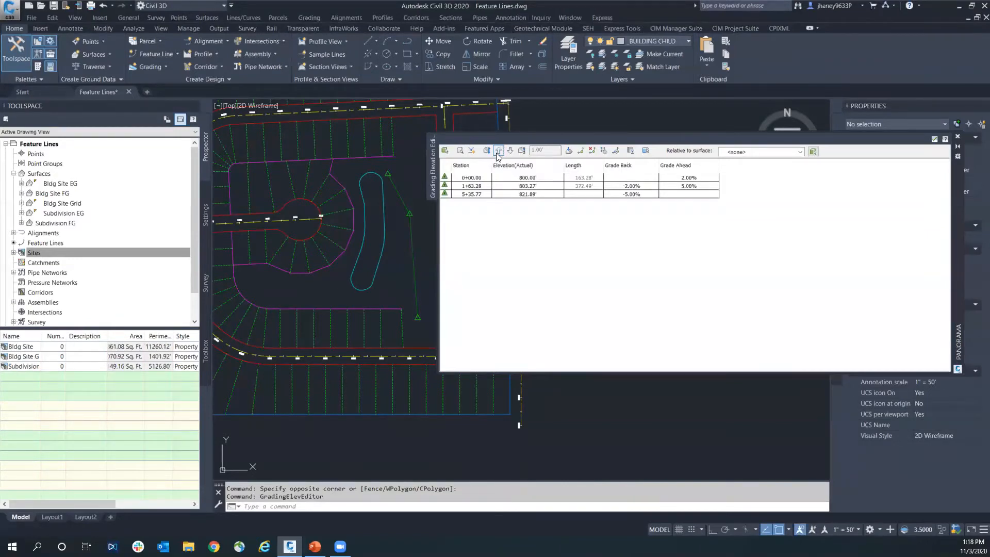
Lower the feature line's elevations by 1 foot, and raise them all by an increment of 5 feet.
{"action": "left_click", "coordinate": [509, 150]}
{"action": "left_click", "coordinate": [522, 151]}
{"action": "type", "text": "5"}
{"action": "key", "text": "Return"}
{"action": "left_click", "coordinate": [499, 151]}
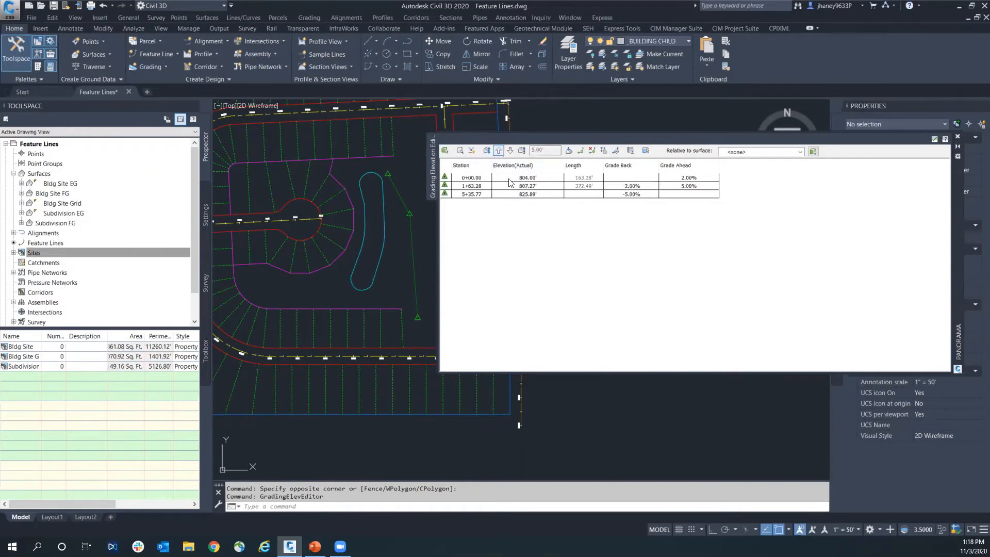
Flatten the feature line to a constant elevation and insert an elevation point at station 0+01.00, elevation 804.00'.
{"action": "left_click", "coordinate": [569, 151]}
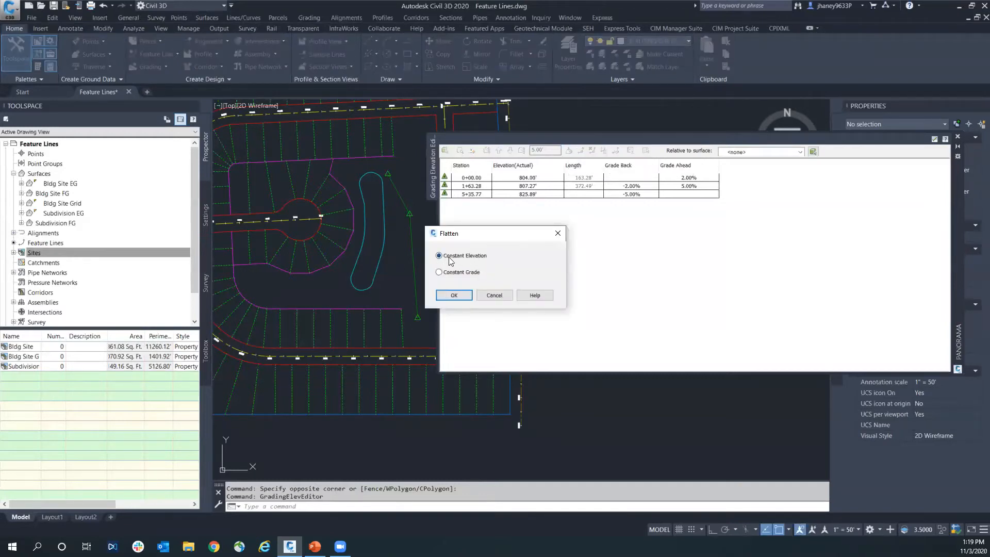
{"action": "left_click", "coordinate": [455, 296]}
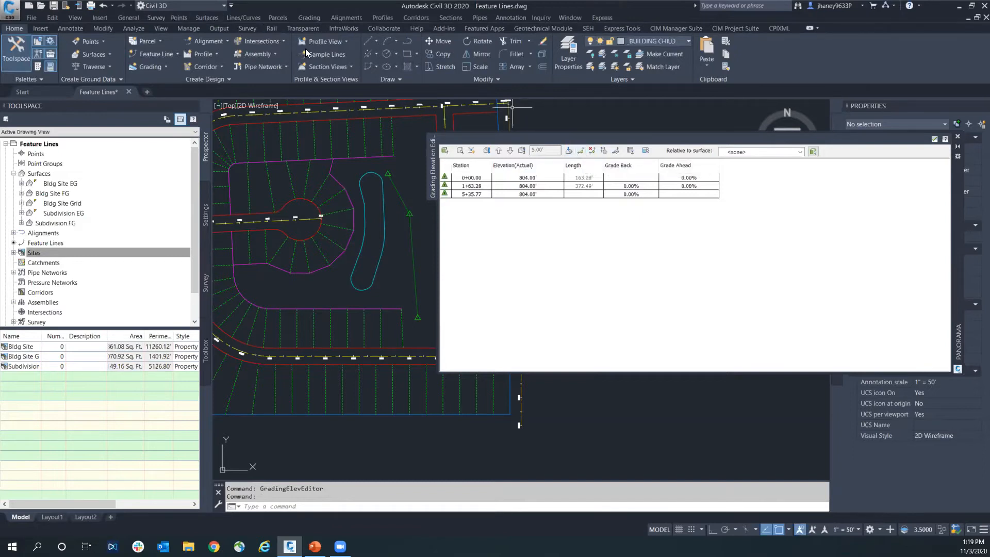
{"action": "left_click", "coordinate": [580, 150]}
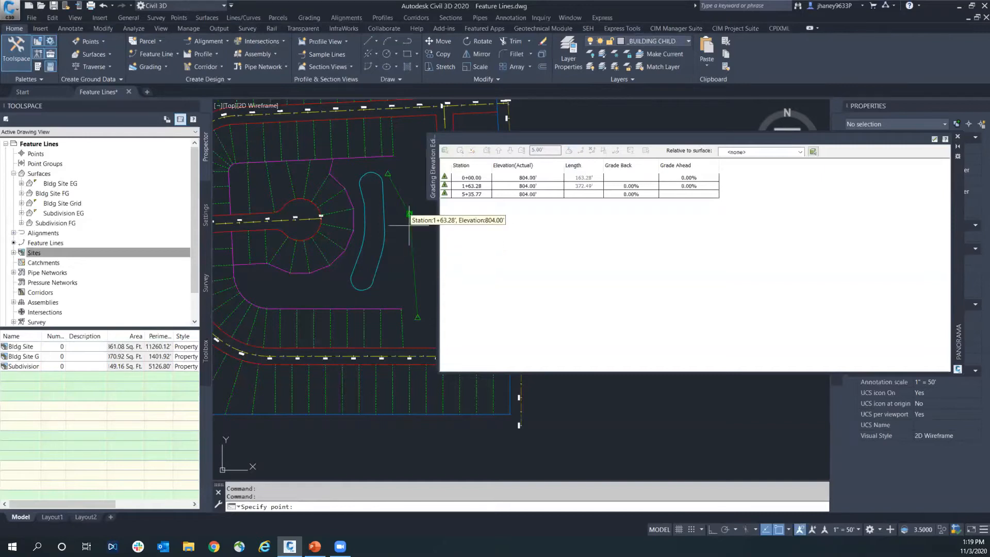
{"action": "left_click", "coordinate": [418, 293]}
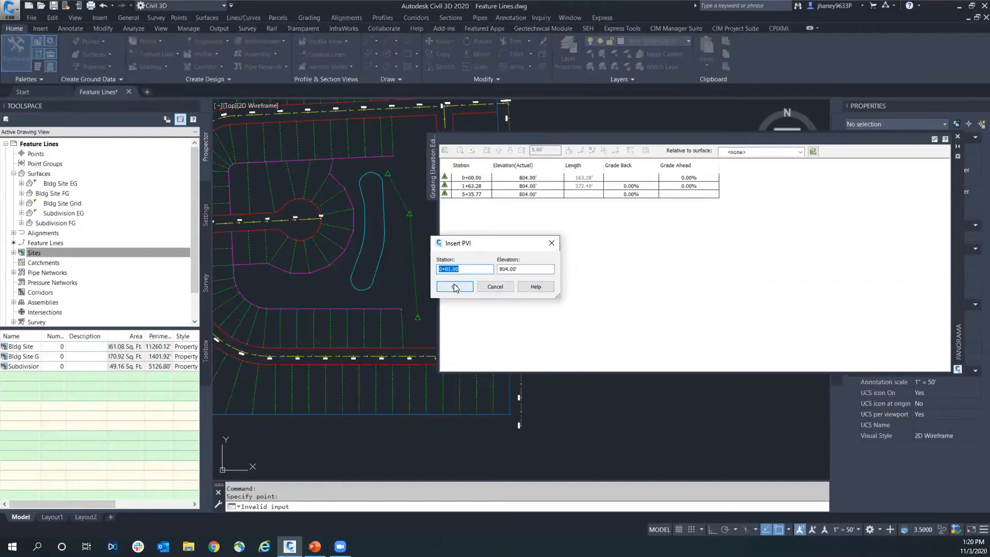
{"action": "left_click", "coordinate": [454, 286]}
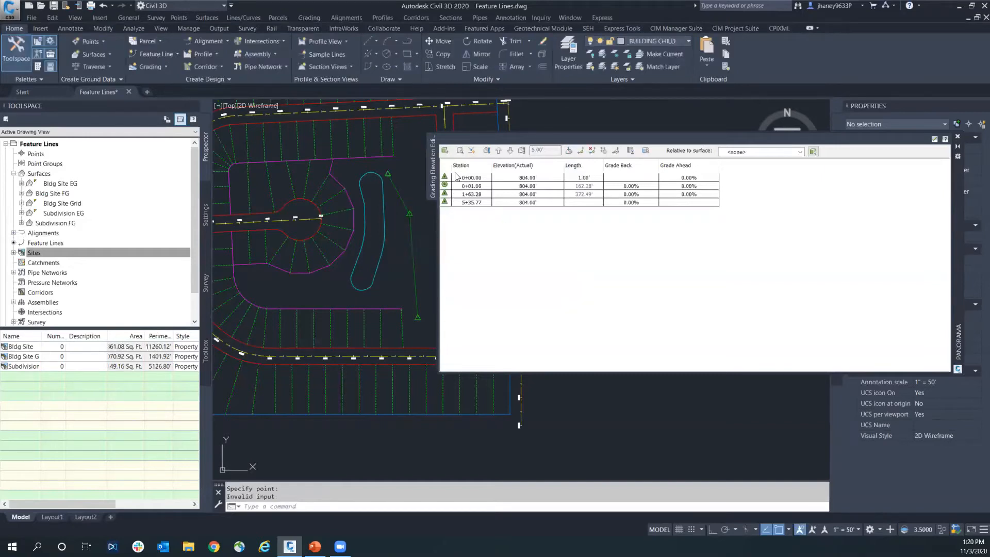
Slide the new elevation point along the feature line to about station 0+12.76.
{"action": "scroll", "coordinate": [381, 191], "scroll_direction": "up", "scroll_amount": 5}
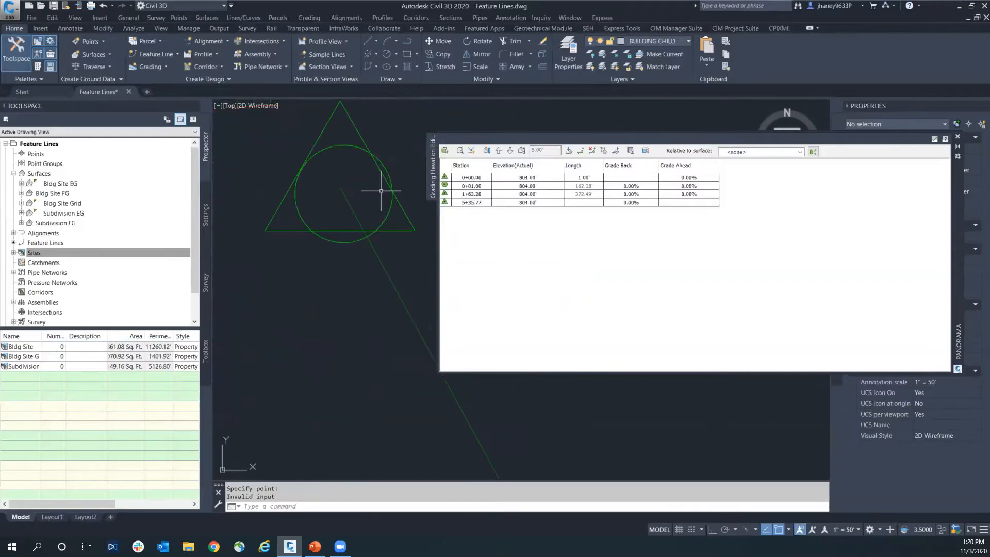
{"action": "scroll", "coordinate": [365, 225], "scroll_direction": "down", "scroll_amount": 5}
{"action": "key", "text": "Escape"}
{"action": "left_click", "coordinate": [373, 225]}
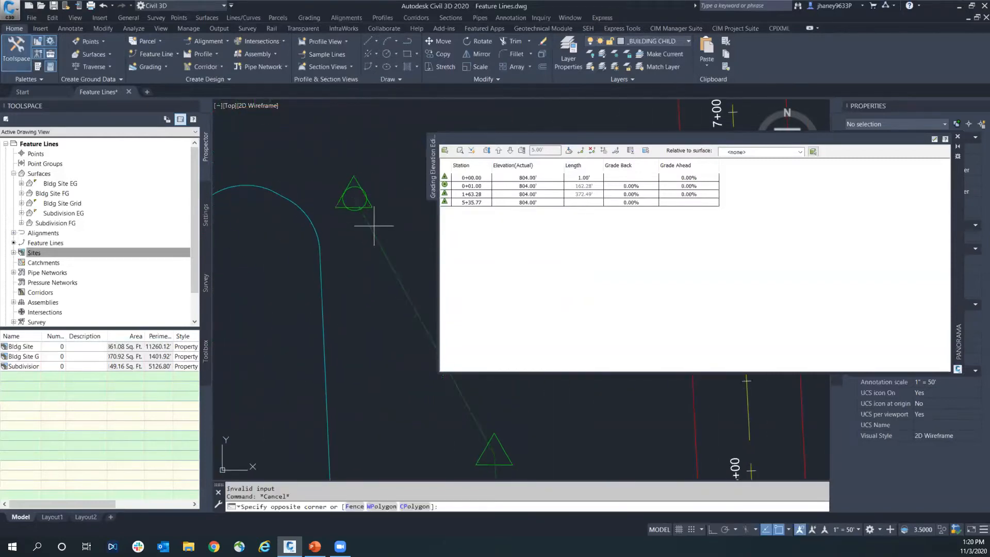
{"action": "key", "text": "Escape"}
{"action": "left_click", "coordinate": [372, 222]}
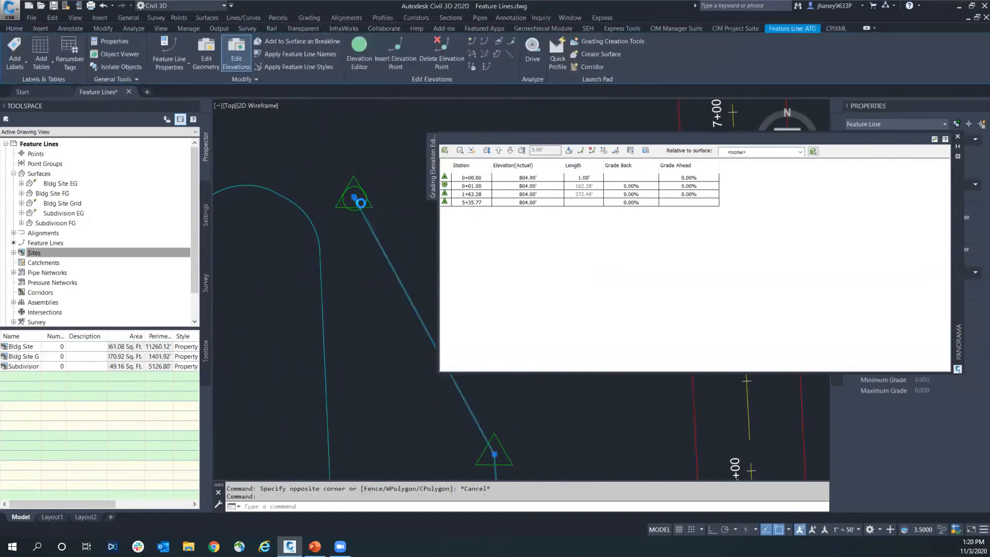
{"action": "scroll", "coordinate": [362, 204], "scroll_direction": "up", "scroll_amount": 5}
{"action": "left_click", "coordinate": [354, 197]}
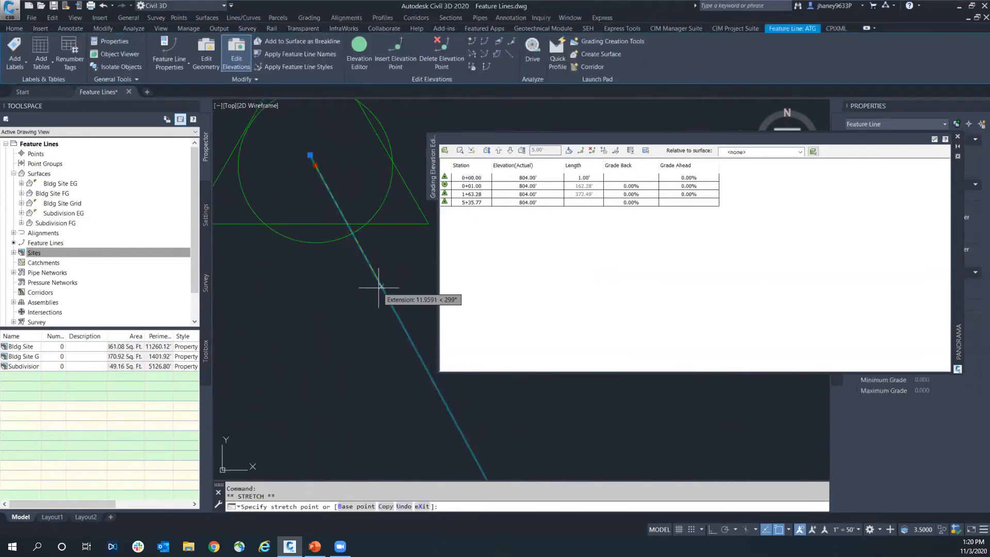
{"action": "left_click", "coordinate": [378, 285]}
{"action": "scroll", "coordinate": [343, 254], "scroll_direction": "down", "scroll_amount": 5}
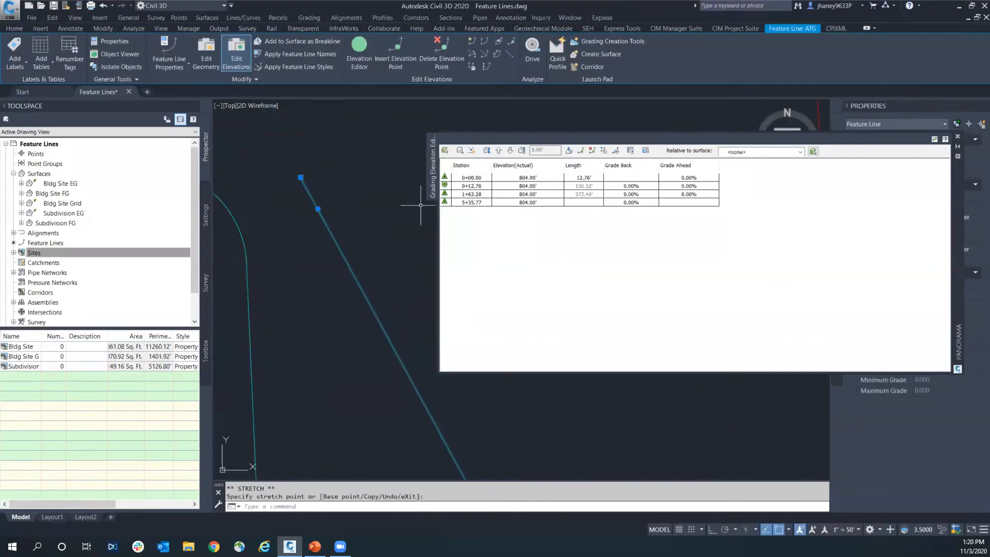
{"action": "key", "text": "Escape"}
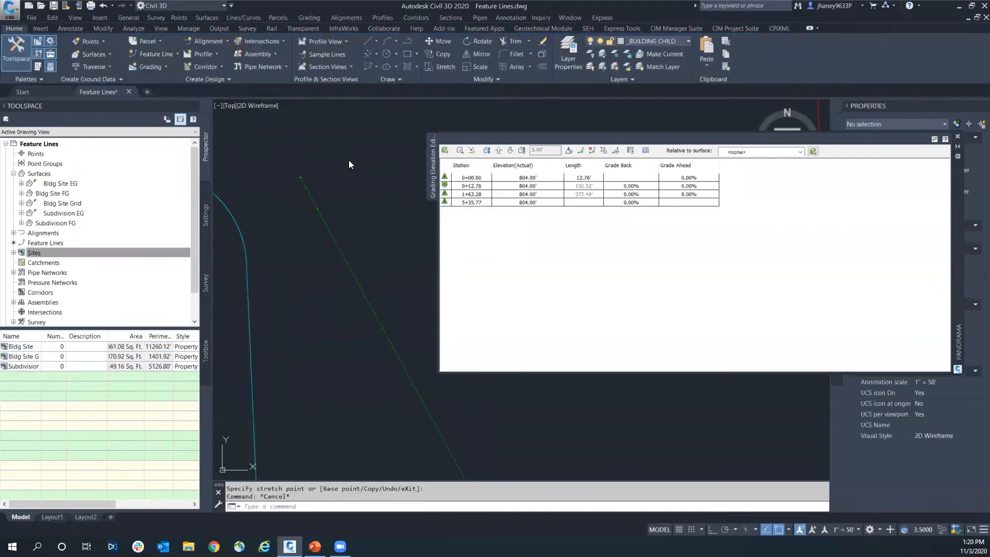
{"action": "left_click", "coordinate": [338, 245]}
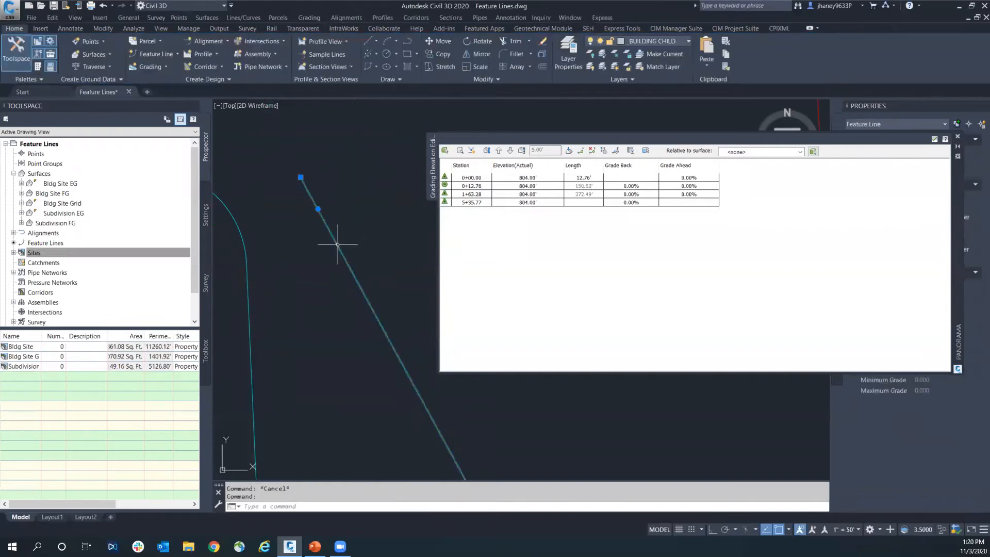
{"action": "left_click", "coordinate": [207, 54]}
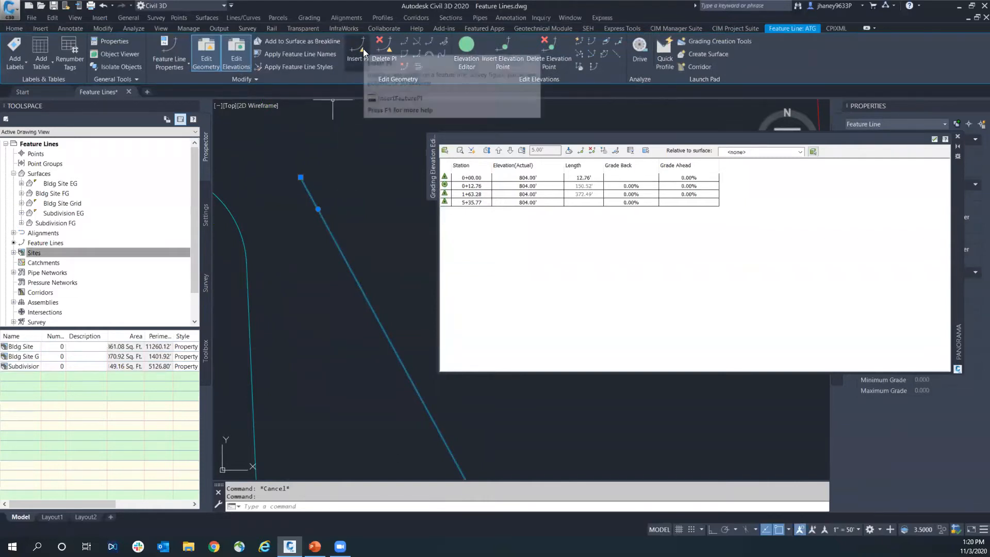
{"action": "key", "text": "Escape"}
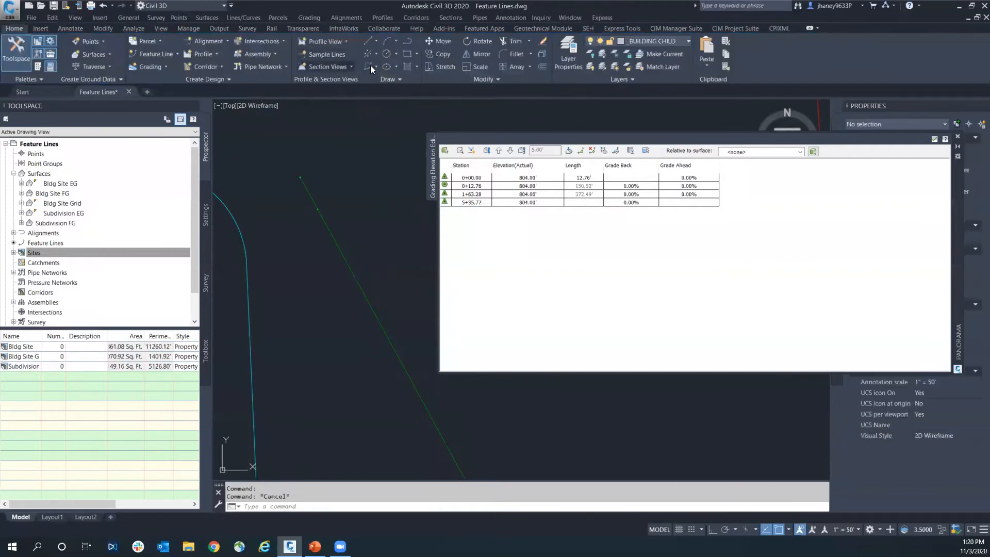
{"action": "left_click", "coordinate": [342, 214]}
{"action": "key", "text": "Escape"}
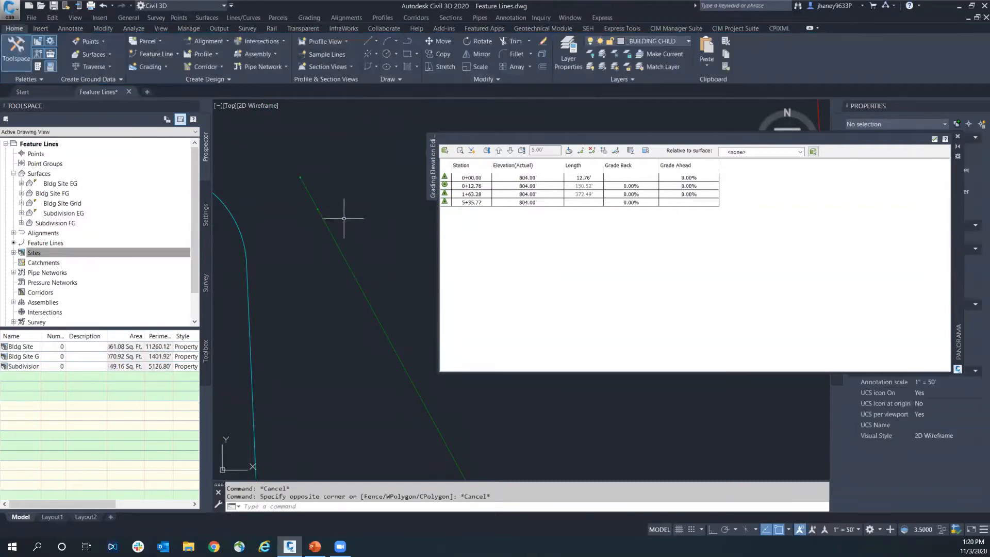
Delete the intermediate elevation point at station 0+12.76 from the feature line.
{"action": "left_click", "coordinate": [592, 151]}
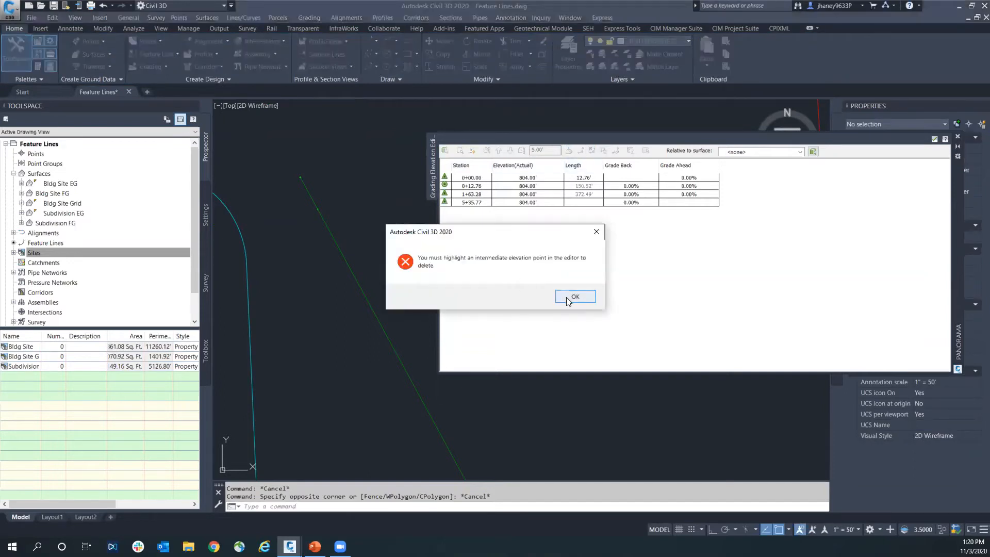
{"action": "left_click", "coordinate": [573, 297]}
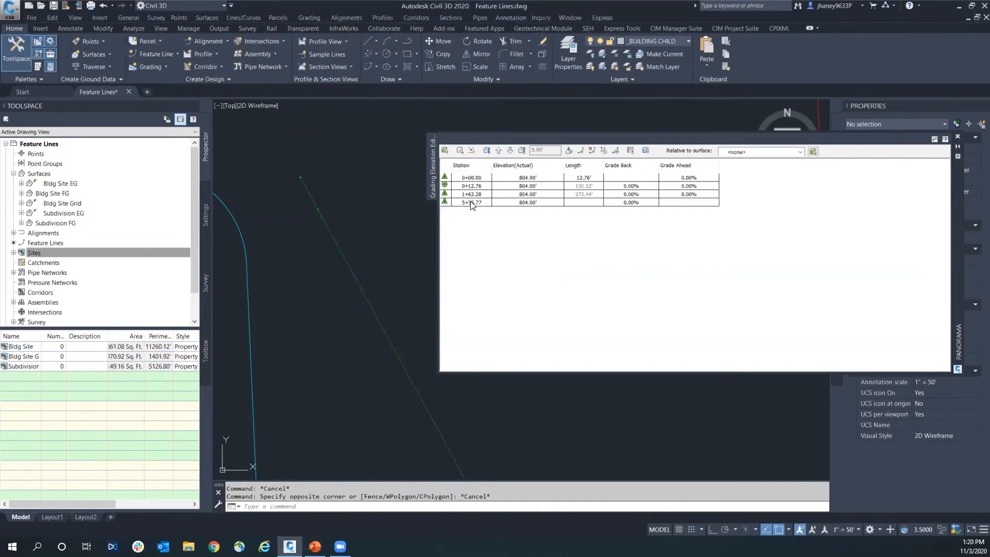
{"action": "left_click", "coordinate": [448, 187]}
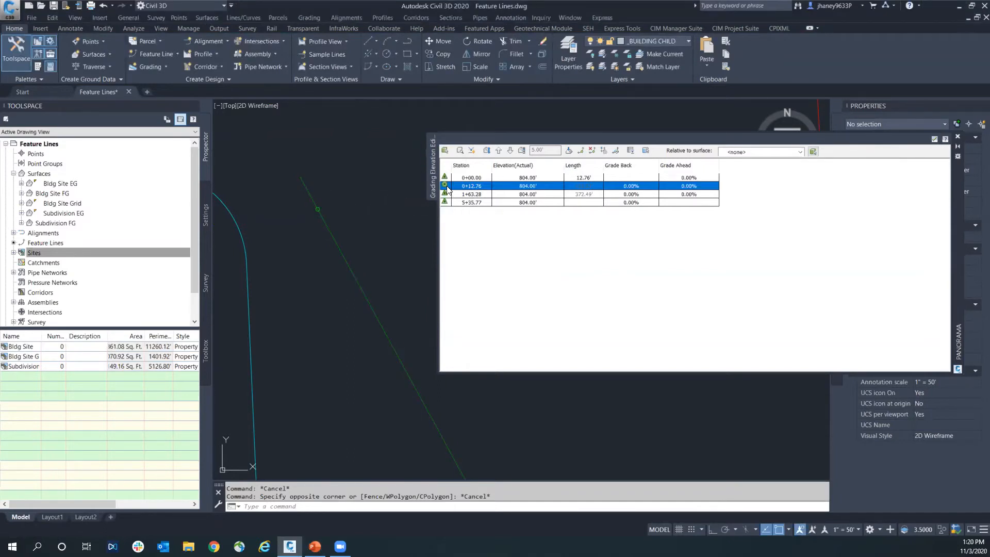
{"action": "left_click", "coordinate": [593, 150]}
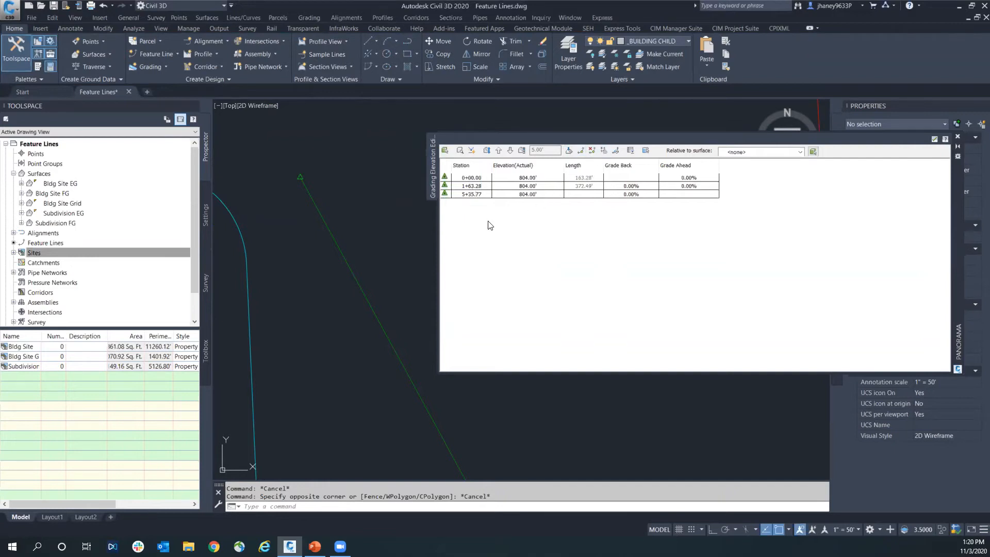
{"action": "key", "text": "Escape"}
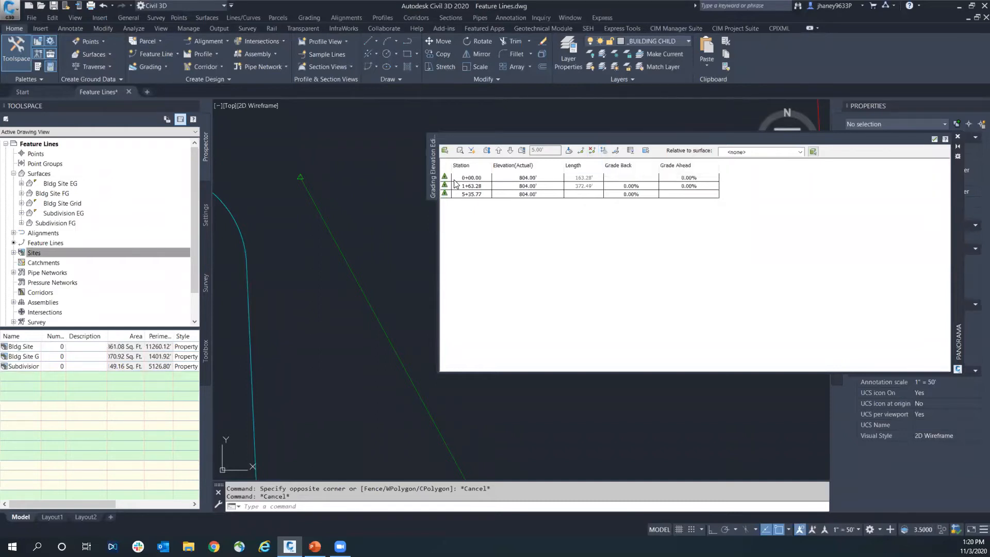
Set the feature line's elevations from the Subdivision EG surface without inserting intermediate grade break points.
{"action": "left_click", "coordinate": [604, 151]}
{"action": "left_click", "coordinate": [487, 236]}
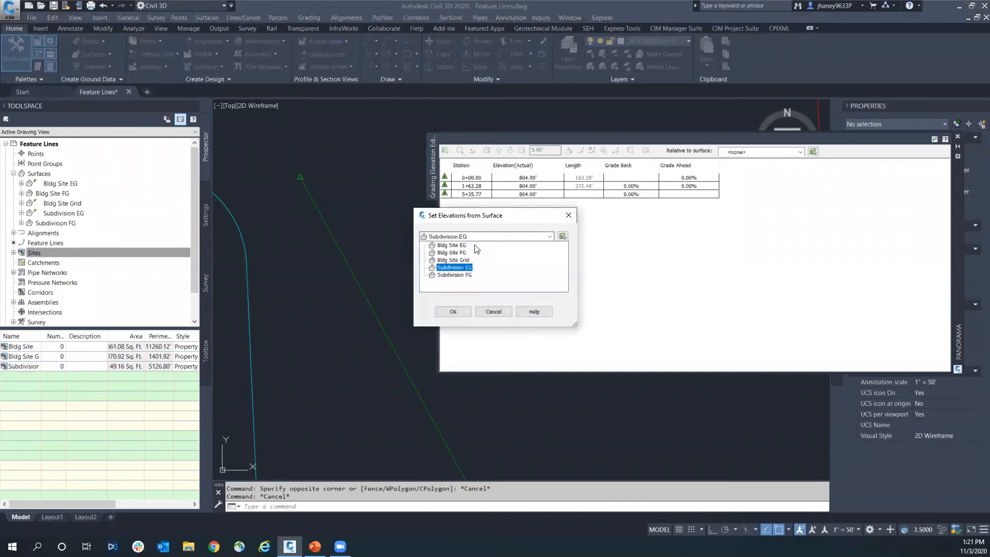
{"action": "left_click", "coordinate": [464, 274]}
{"action": "left_click", "coordinate": [465, 267]}
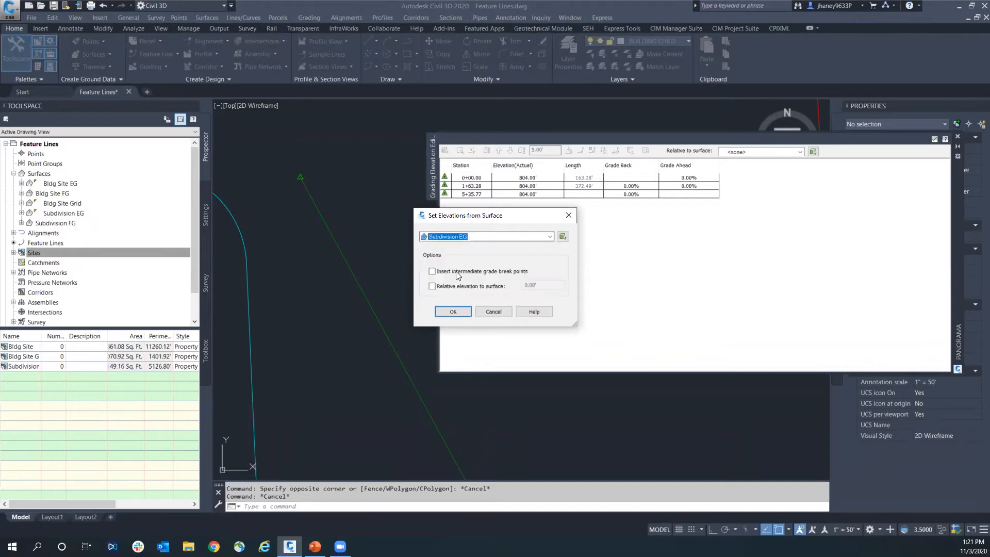
{"action": "left_click", "coordinate": [464, 311]}
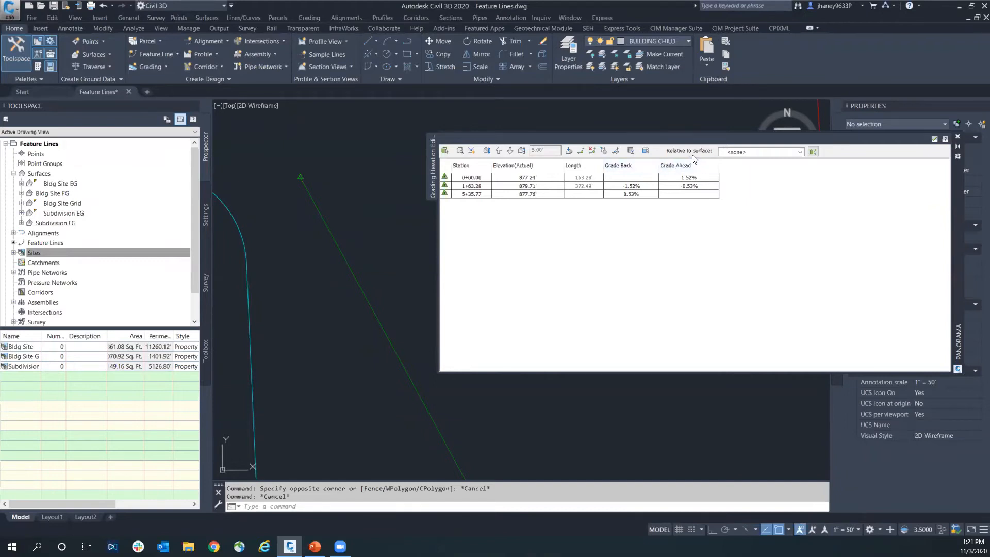
Reverse the direction of the feature line and highlight its starting elevation point at station 0+00.00.
{"action": "left_click", "coordinate": [616, 152]}
{"action": "left_click", "coordinate": [618, 152]}
{"action": "left_click", "coordinate": [616, 151]}
{"action": "left_click", "coordinate": [645, 151]}
{"action": "left_click", "coordinate": [447, 178]}
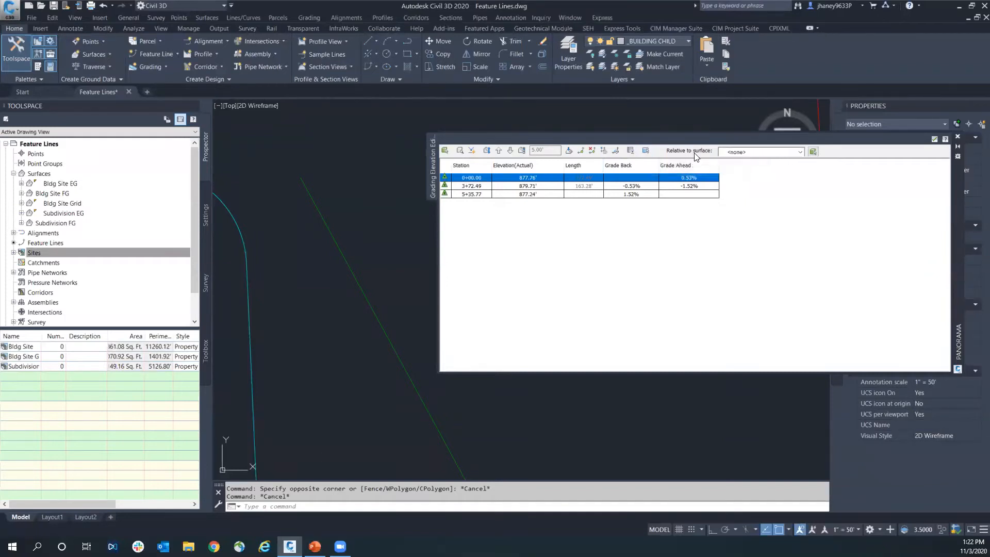
Review the surfaces available for relative elevations, keep the relative surface at <none>, and close the Elevation Editor.
{"action": "left_click", "coordinate": [747, 154]}
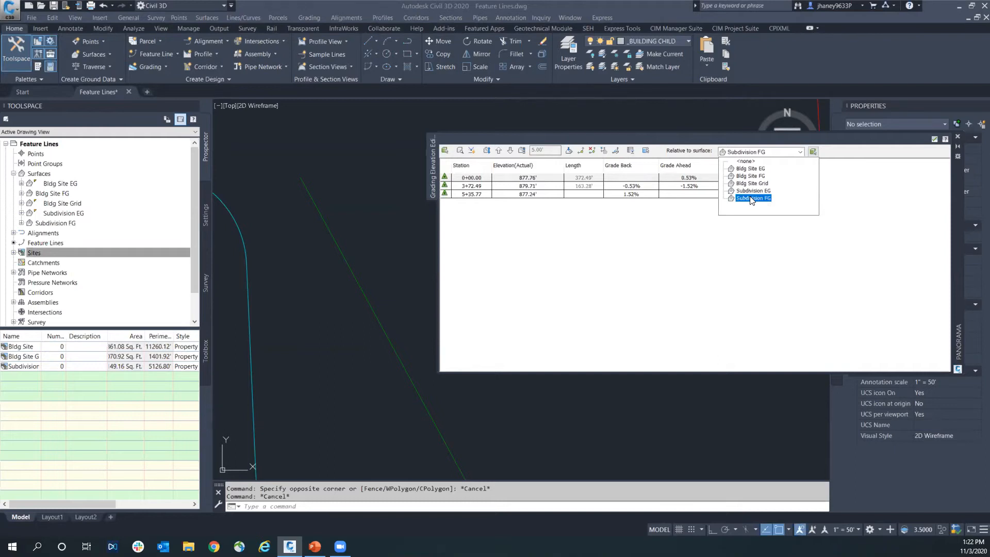
{"action": "left_click", "coordinate": [746, 160]}
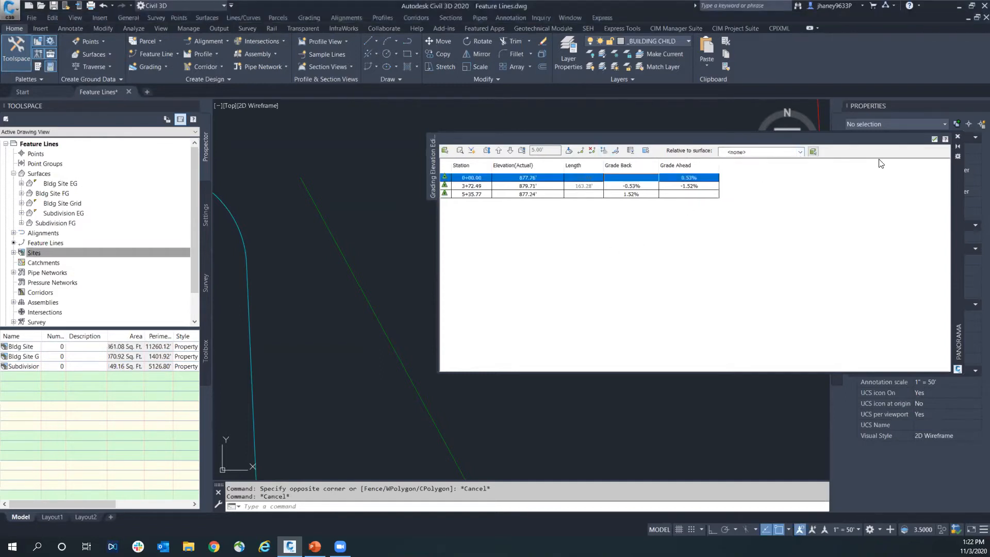
{"action": "left_click", "coordinate": [933, 139]}
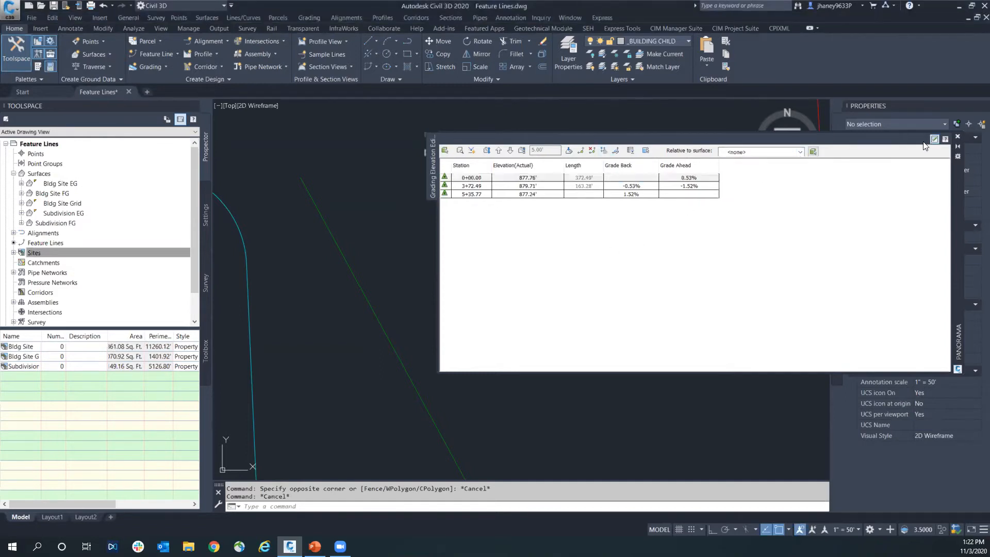
Erase the ATG feature line east of the pond.
{"action": "scroll", "coordinate": [449, 206], "scroll_direction": "down", "scroll_amount": 4}
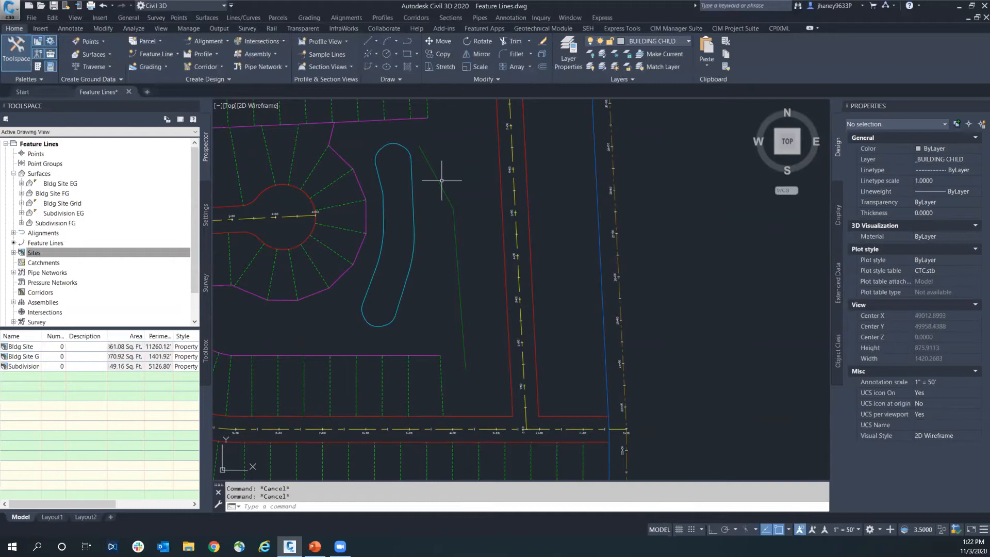
{"action": "left_click_drag", "start_coordinate": [442, 178], "coordinate": [438, 181]}
{"action": "key", "text": "Delete"}
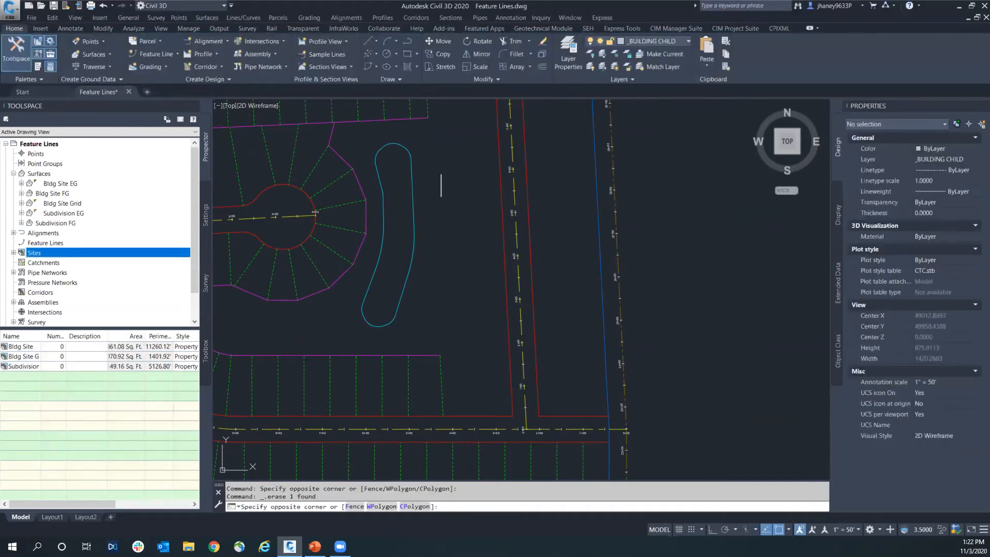
{"action": "key", "text": "Escape"}
{"action": "key", "text": "Escape"}
Start a polyline east of the pond with a straight segment running south, followed by an arc curving toward the road.
{"action": "type", "text": "pline"}
{"action": "key", "text": "Return"}
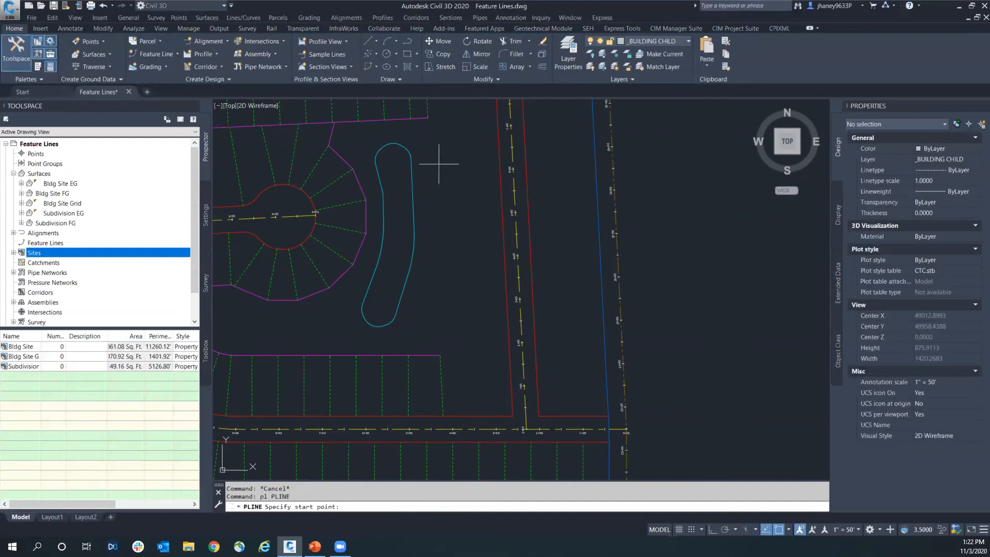
{"action": "left_click", "coordinate": [439, 142]}
{"action": "left_click", "coordinate": [437, 249]}
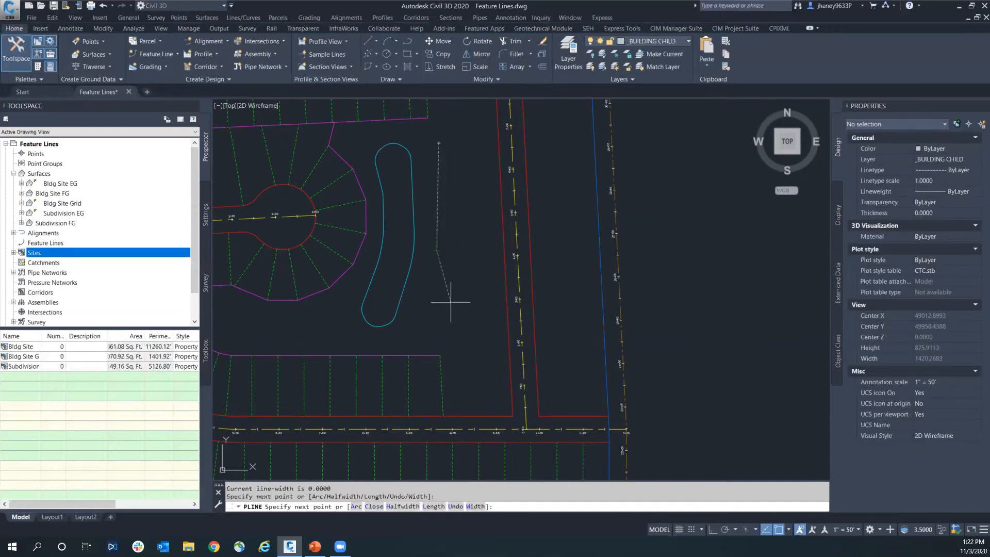
{"action": "middle_click_drag", "start_coordinate": [506, 295], "coordinate": [485, 263]}
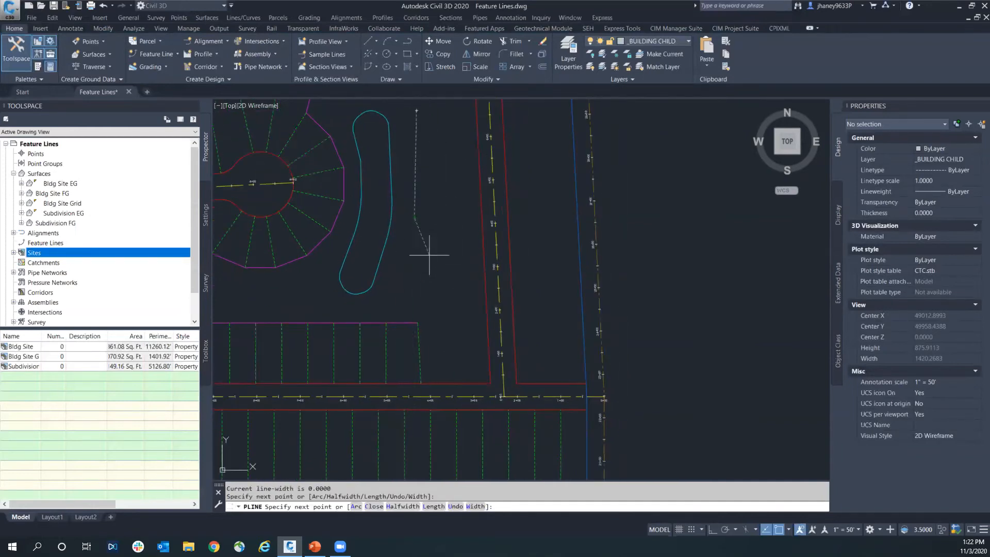
{"action": "left_click", "coordinate": [358, 506]}
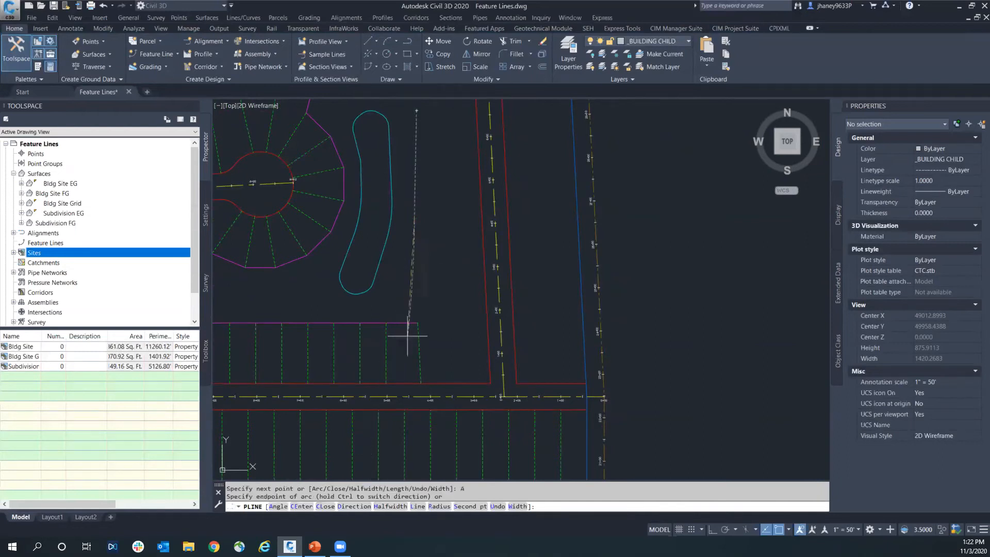
{"action": "left_click", "coordinate": [454, 239]}
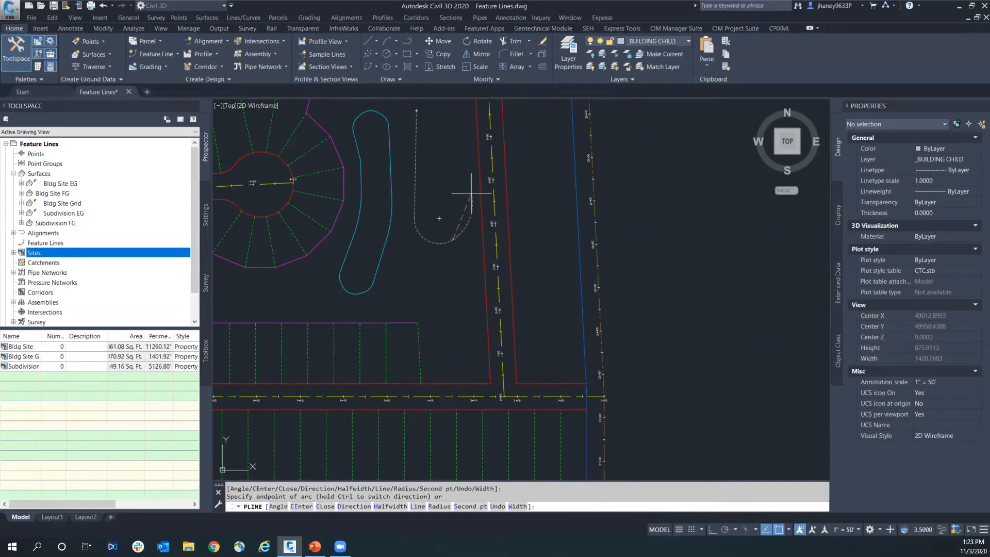
Complete the U-shaped polyline with a second arc and a straight segment running north beside the road, about 854 long in total.
{"action": "middle_click_drag", "start_coordinate": [437, 232], "coordinate": [415, 272]}
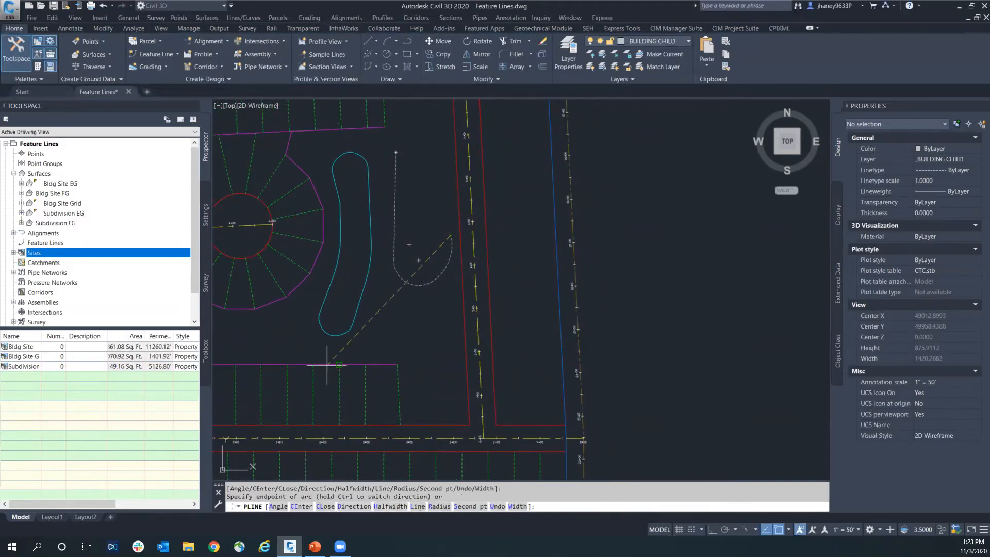
{"action": "type", "text": "L"}
{"action": "key", "text": "Return"}
{"action": "middle_click_drag", "start_coordinate": [439, 108], "coordinate": [406, 204]}
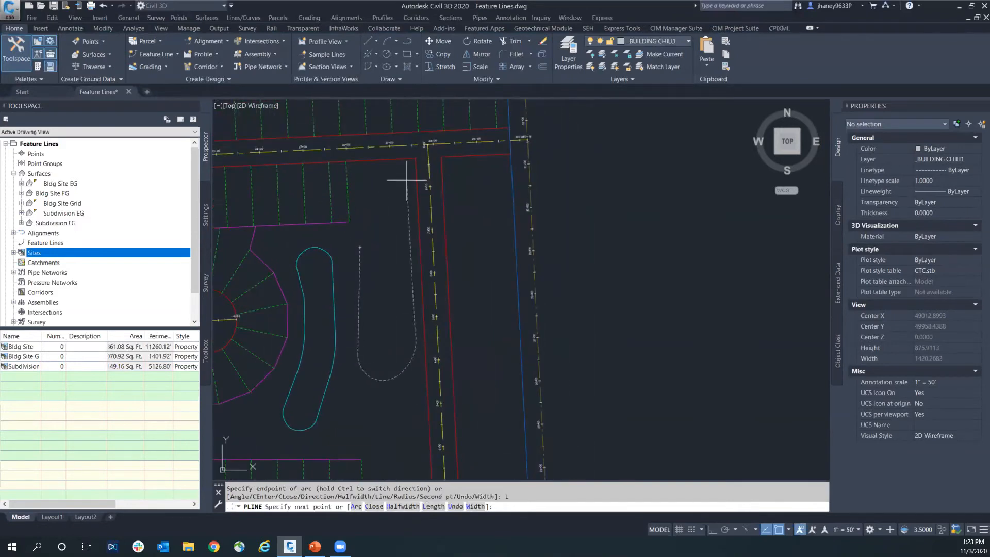
{"action": "left_click", "coordinate": [409, 174]}
{"action": "key", "text": "Escape"}
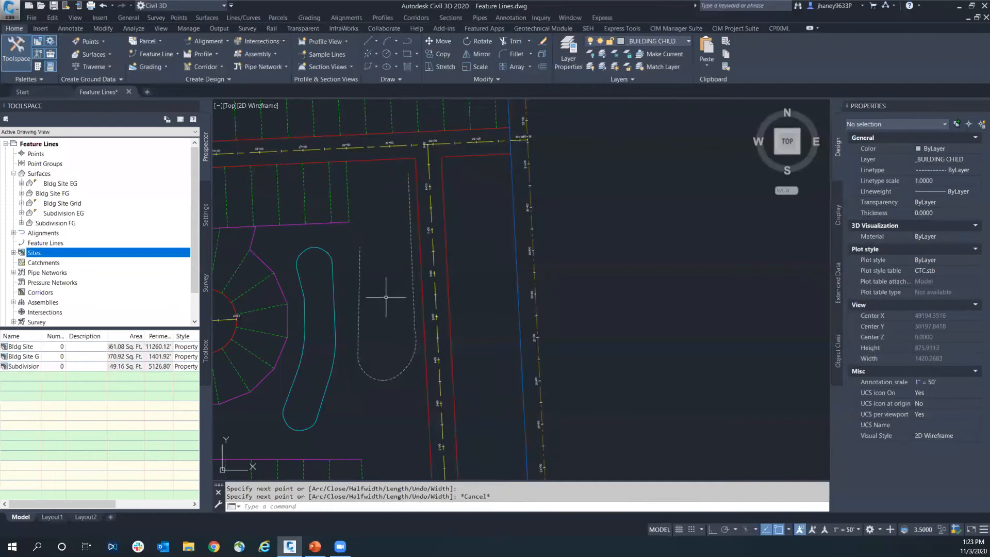
Select the U-shaped polyline east of the pond to examine its geometry, and clear the selection.
{"action": "middle_click_drag", "start_coordinate": [387, 294], "coordinate": [387, 269]}
{"action": "left_click", "coordinate": [361, 260]}
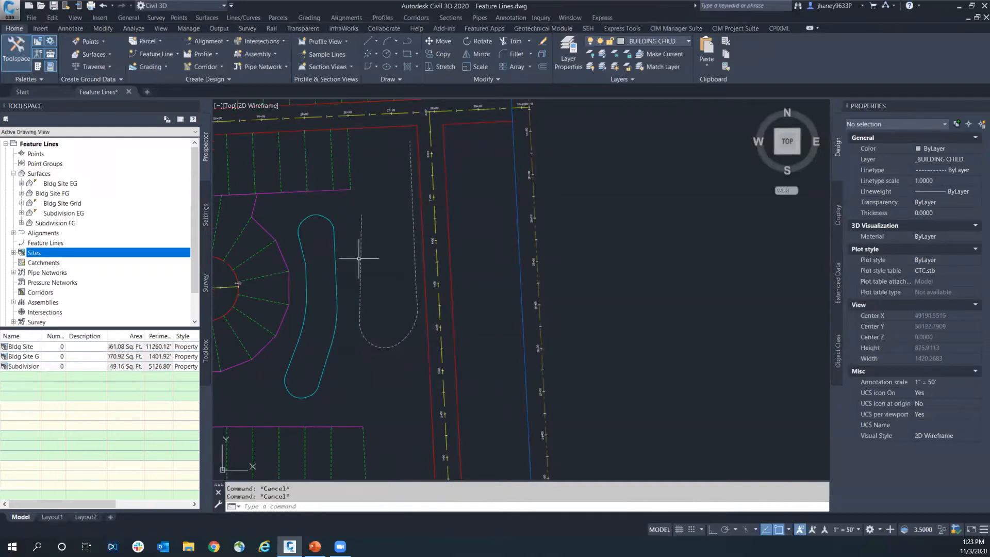
{"action": "key", "text": "Escape"}
{"action": "left_click", "coordinate": [359, 261]}
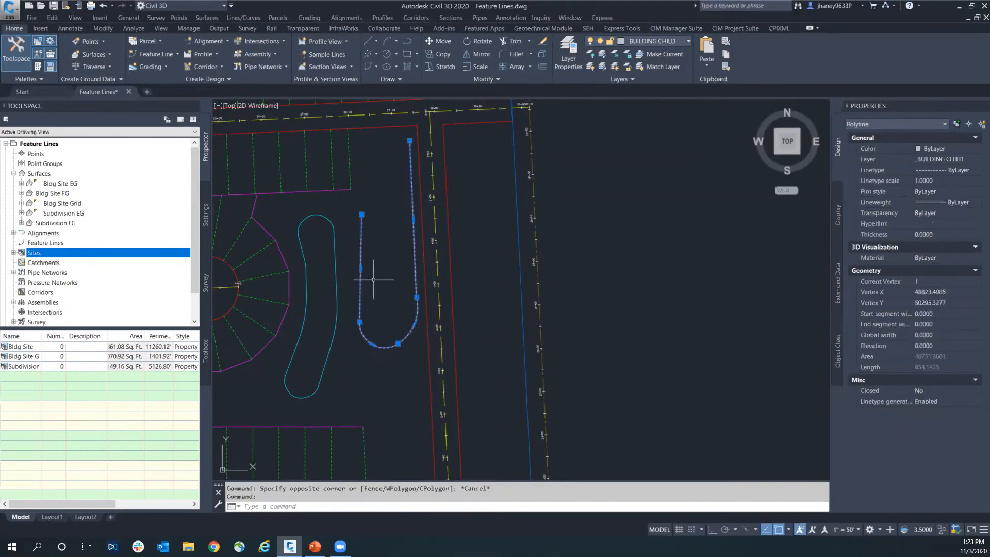
{"action": "scroll", "coordinate": [417, 318], "scroll_direction": "up", "scroll_amount": 2}
{"action": "scroll", "coordinate": [430, 302], "scroll_direction": "down", "scroll_amount": 3}
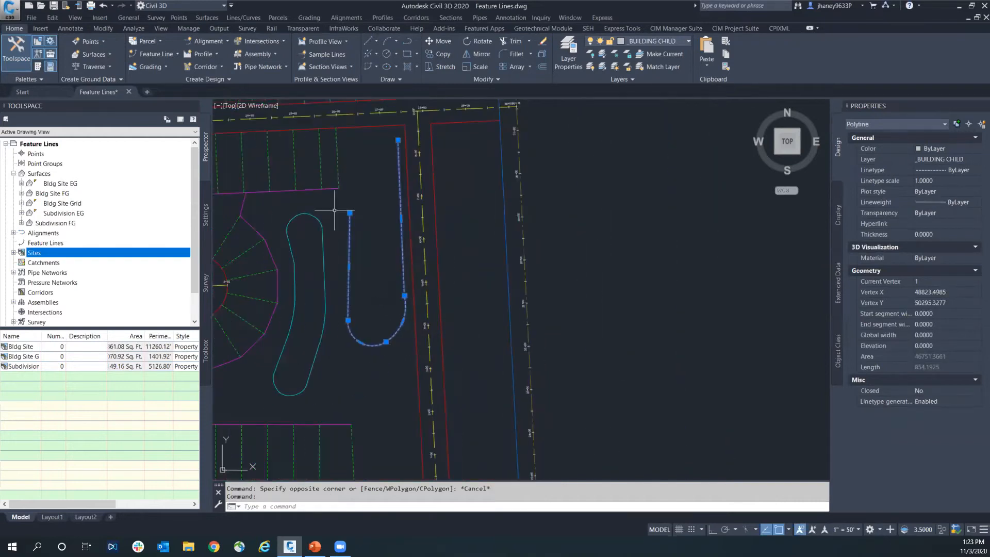
{"action": "key", "text": "Escape"}
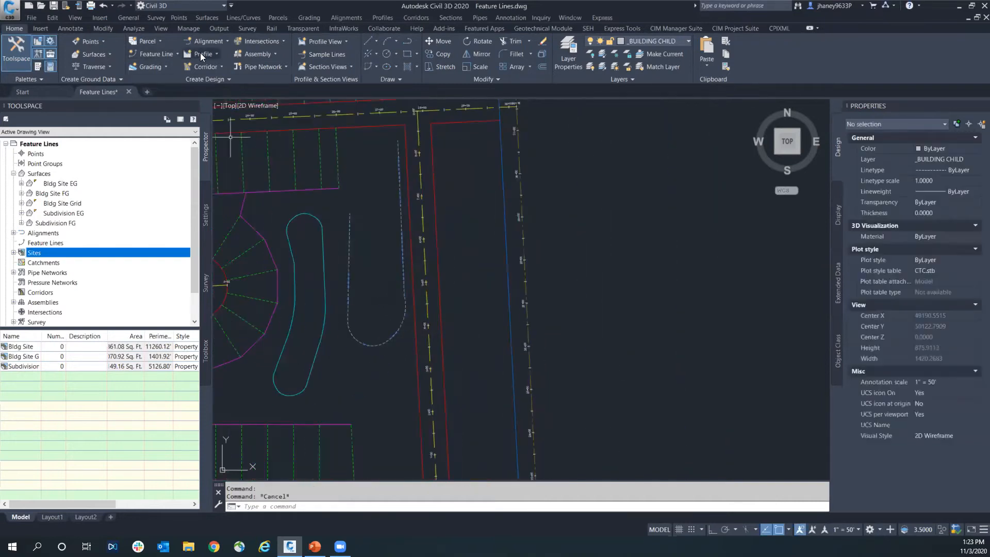
Convert the U-shaped polyline to a feature line with site <None>, style Child and the current layer, erasing the existing entity.
{"action": "left_click", "coordinate": [162, 52]}
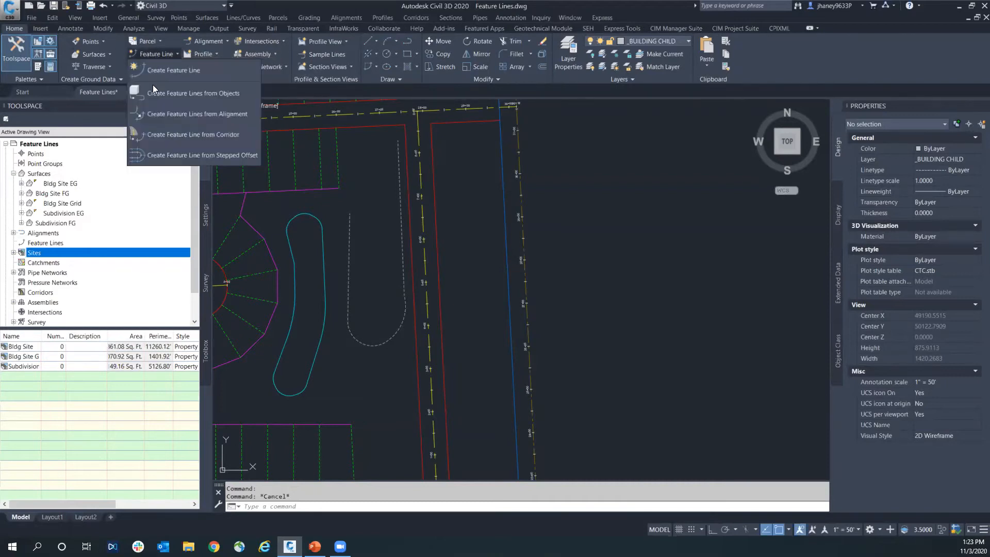
{"action": "left_click", "coordinate": [184, 93]}
{"action": "left_click", "coordinate": [404, 312]}
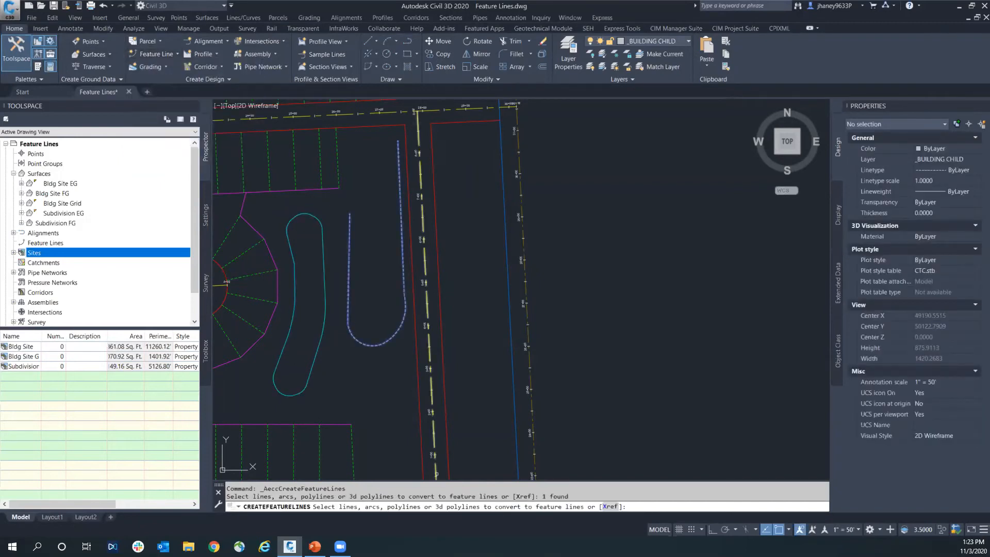
{"action": "key", "text": "Return"}
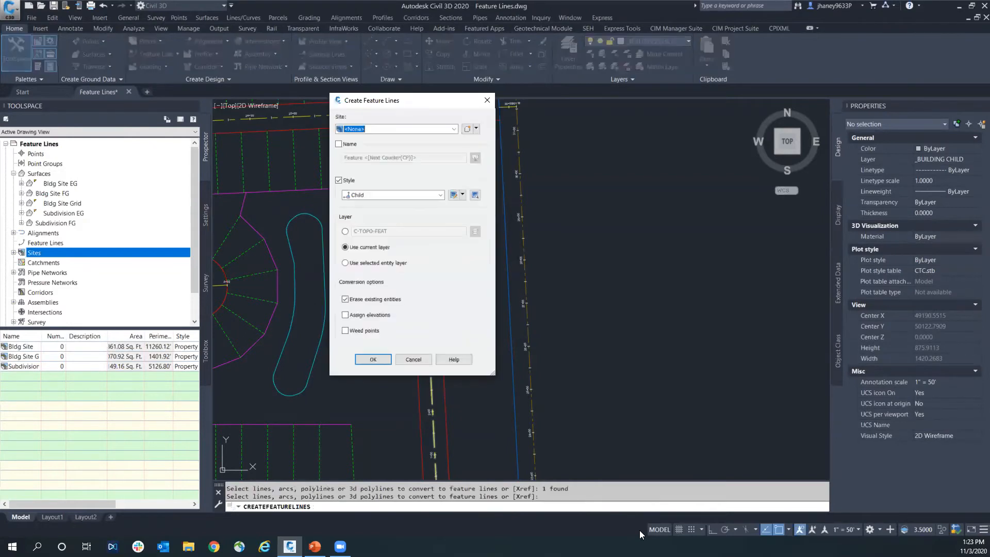
{"action": "left_click", "coordinate": [382, 130]}
{"action": "left_click", "coordinate": [390, 129]}
{"action": "left_click", "coordinate": [372, 360]}
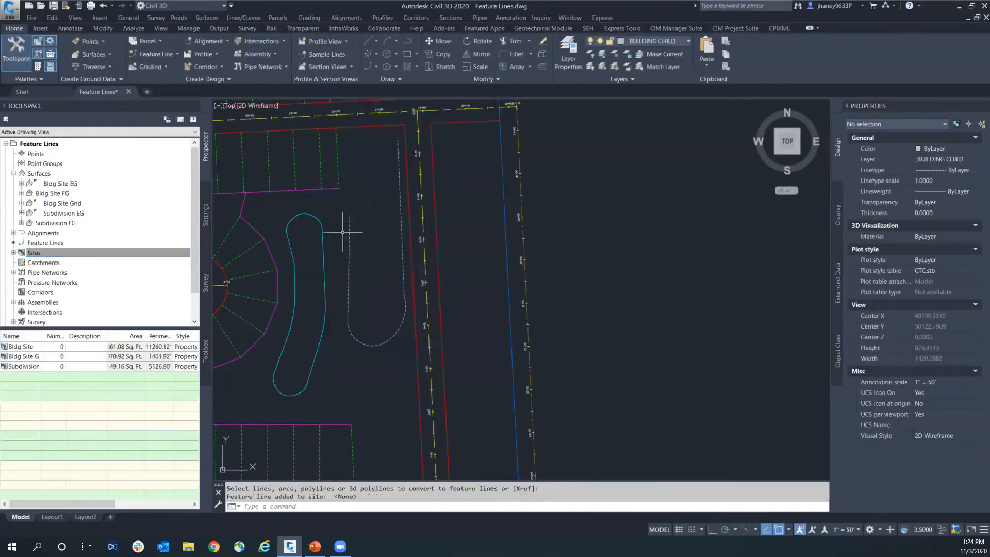
Examine the converted feature line's properties and the available feature line creation commands.
{"action": "middle_click_drag", "start_coordinate": [359, 267], "coordinate": [354, 261]}
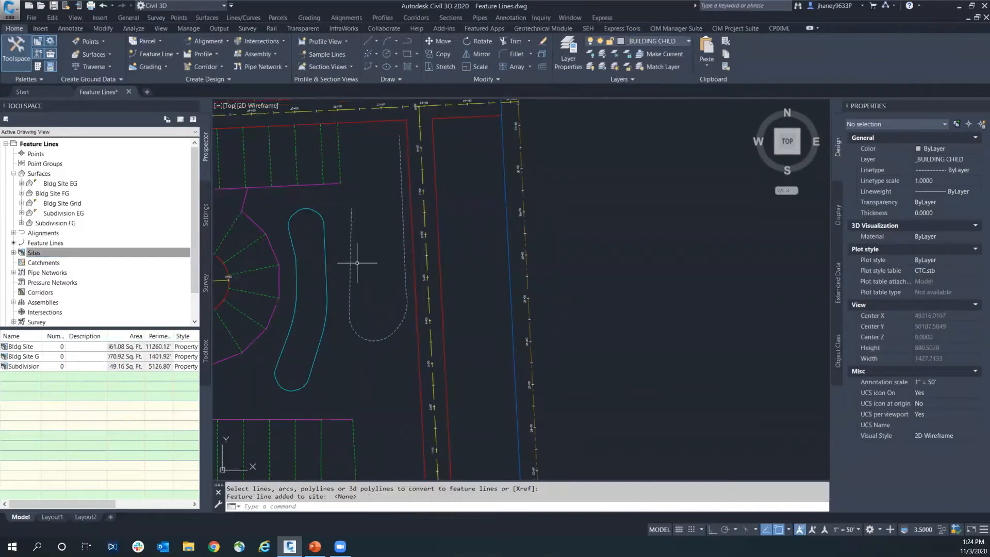
{"action": "left_click", "coordinate": [353, 261]}
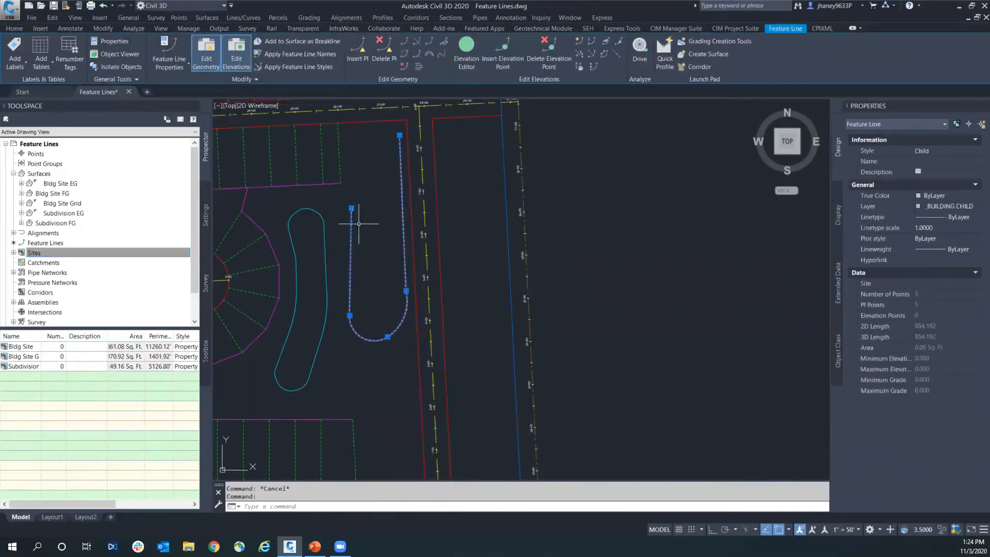
{"action": "middle_click_drag", "start_coordinate": [379, 223], "coordinate": [351, 231]}
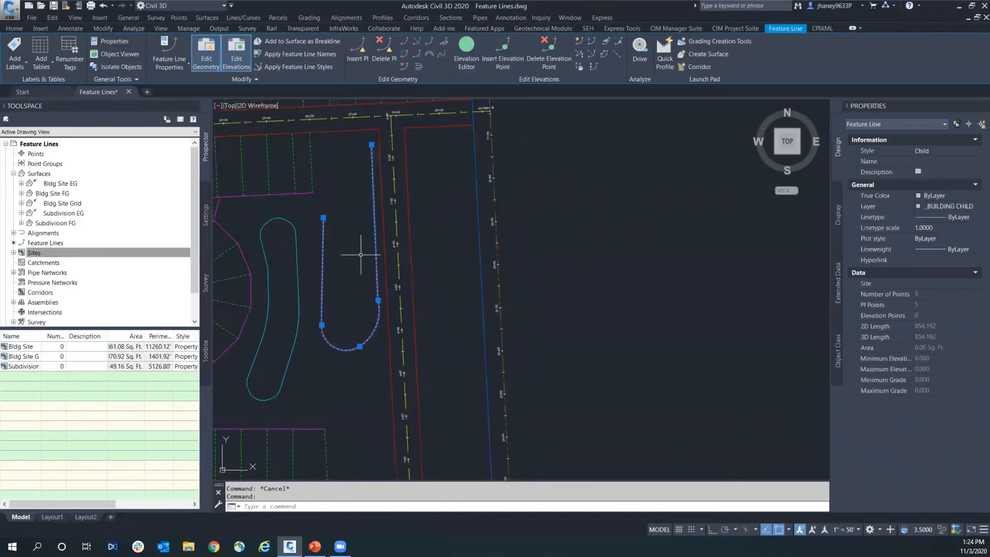
{"action": "key", "text": "Escape"}
{"action": "left_click", "coordinate": [324, 246]}
{"action": "left_click", "coordinate": [9, 30]}
{"action": "left_click", "coordinate": [167, 55]}
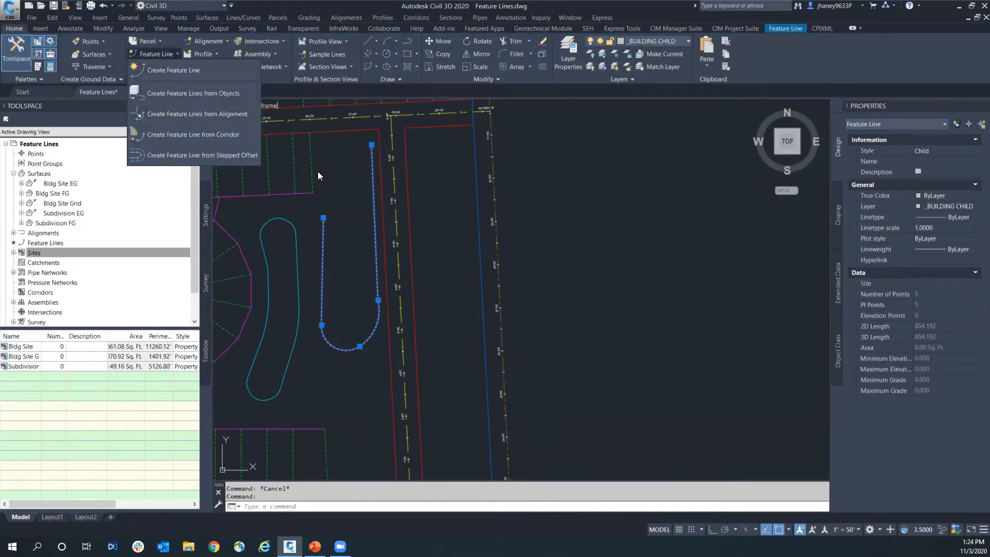
{"action": "key", "text": "Escape"}
Erase the U-shaped feature line east of the pond.
{"action": "left_click", "coordinate": [346, 366]}
{"action": "left_click", "coordinate": [340, 342]}
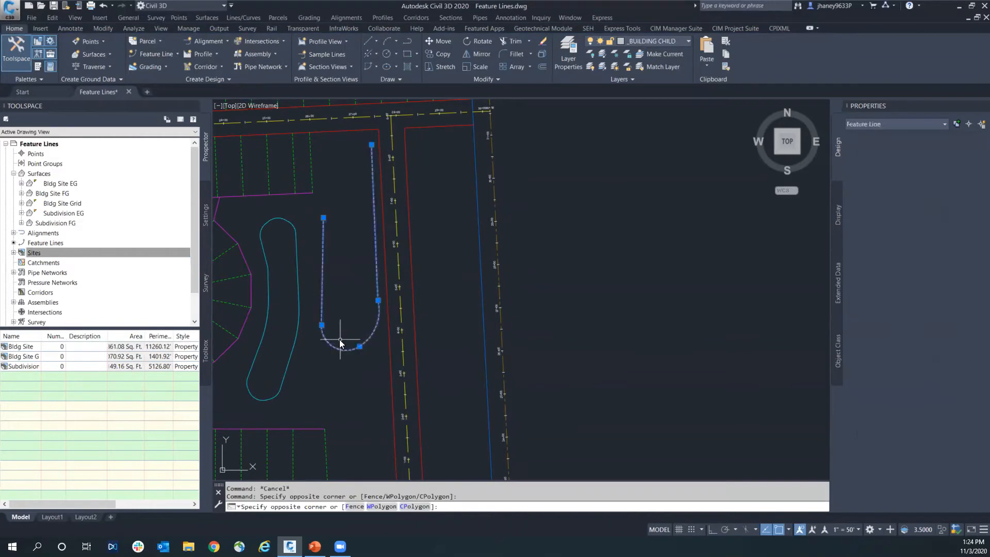
{"action": "key", "text": "Delete"}
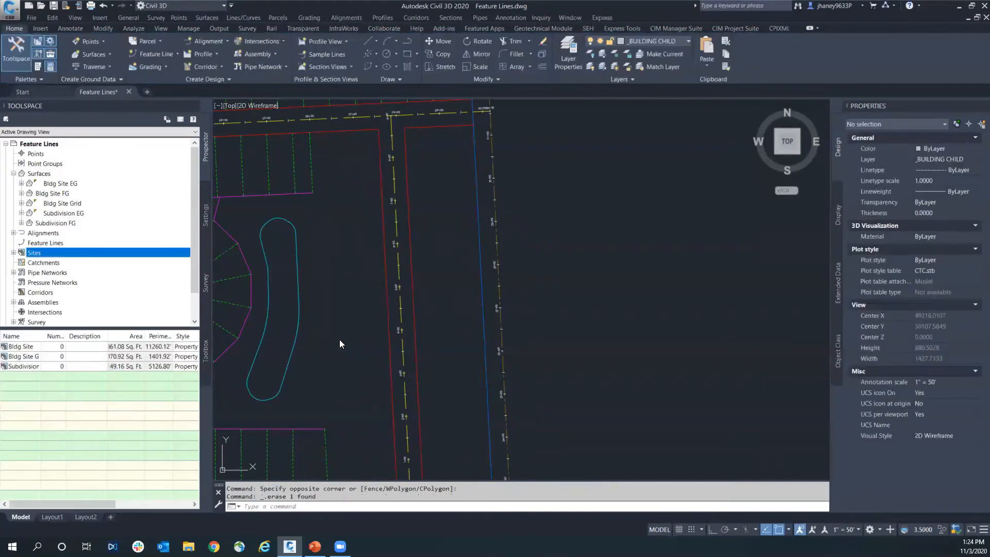
{"action": "key", "text": "Escape"}
{"action": "key", "text": "Escape"}
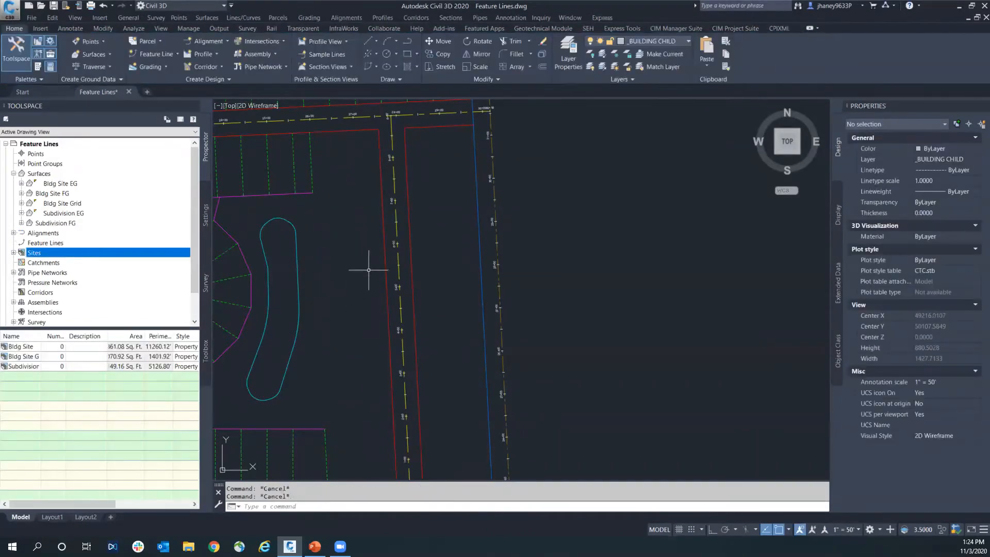
Start drawing a feature line east of the pond with site <None>, style Tertiary, layer C-TOPO-FEAT and start elevation 0.00.
{"action": "middle_click_drag", "start_coordinate": [354, 247], "coordinate": [349, 222]}
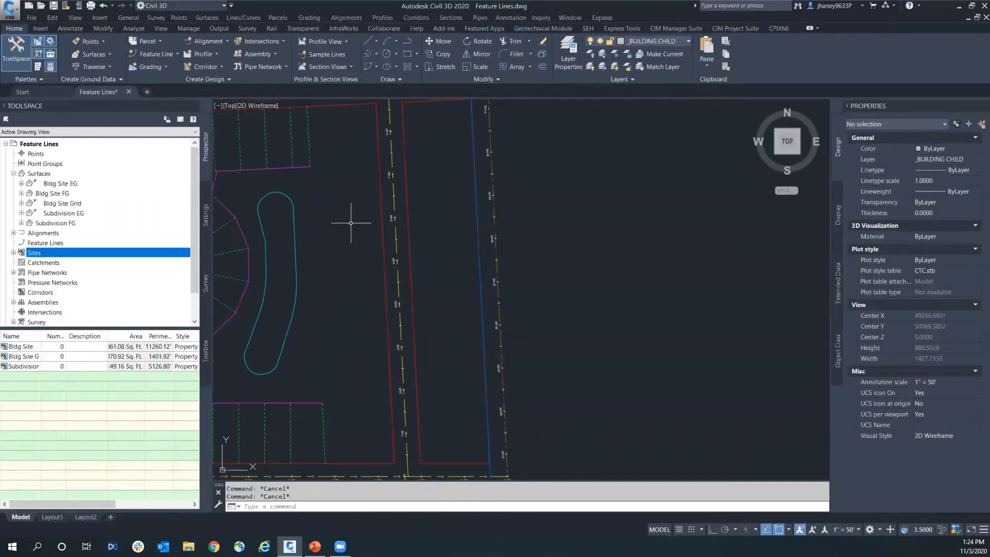
{"action": "left_click", "coordinate": [148, 49]}
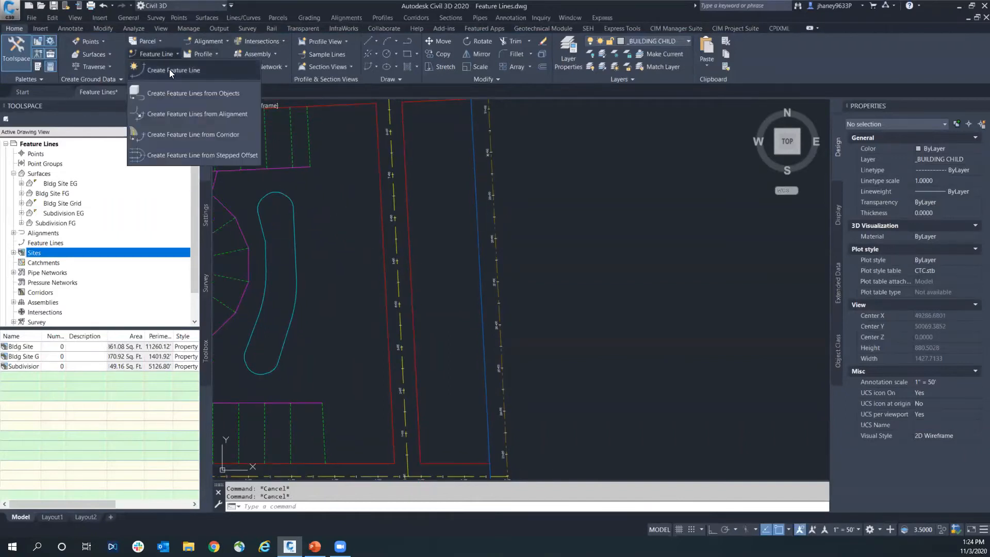
{"action": "left_click", "coordinate": [169, 69]}
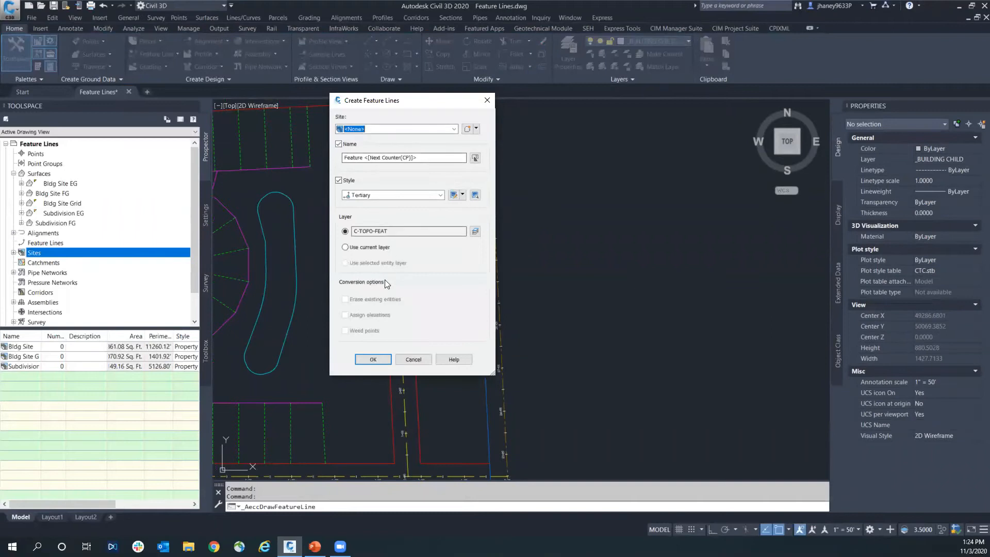
{"action": "left_click", "coordinate": [373, 359]}
{"action": "left_click", "coordinate": [317, 196]}
{"action": "key", "text": "Return"}
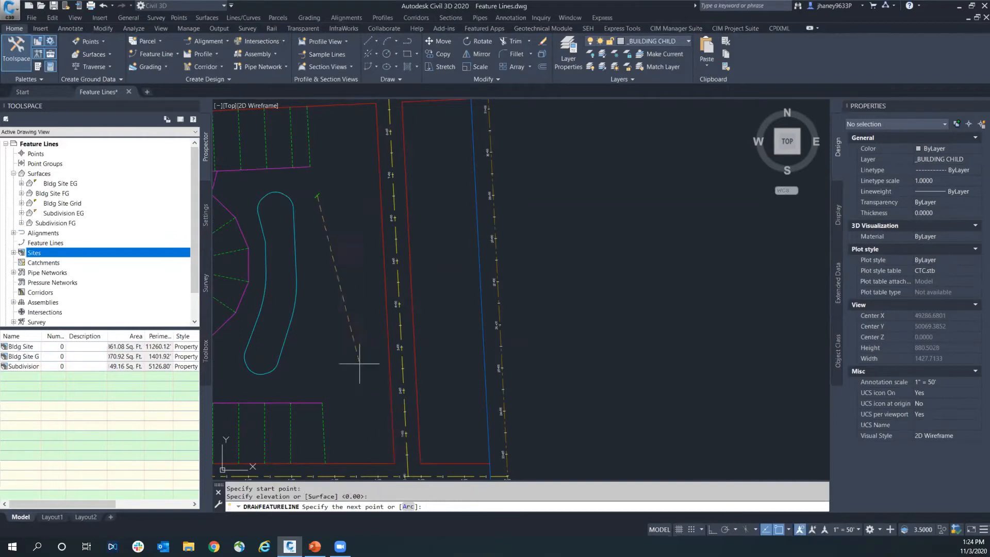
Add a straight feature line segment about 191 ft long running south, taking its end elevation from the Subdivision EG surface.
{"action": "left_click", "coordinate": [319, 279]}
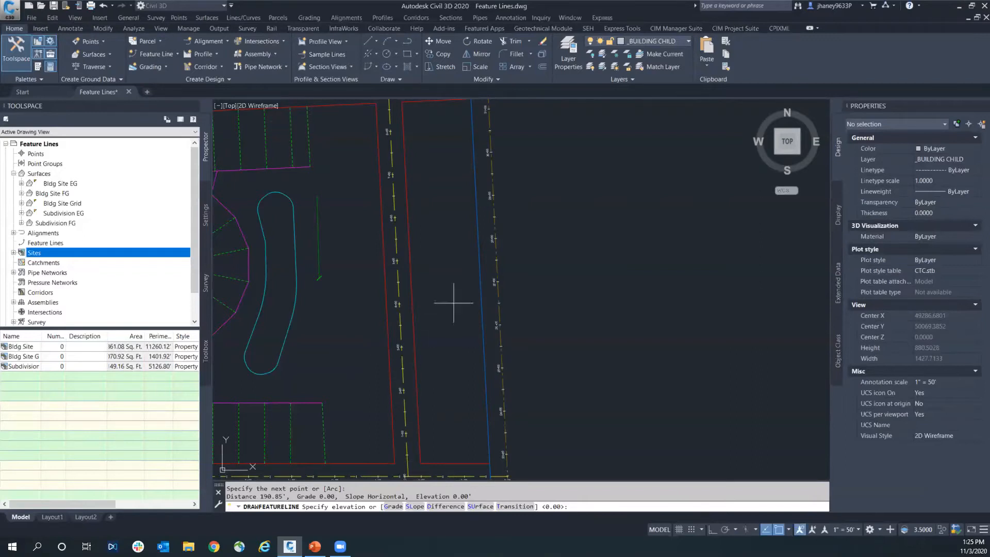
{"action": "left_click", "coordinate": [480, 506]}
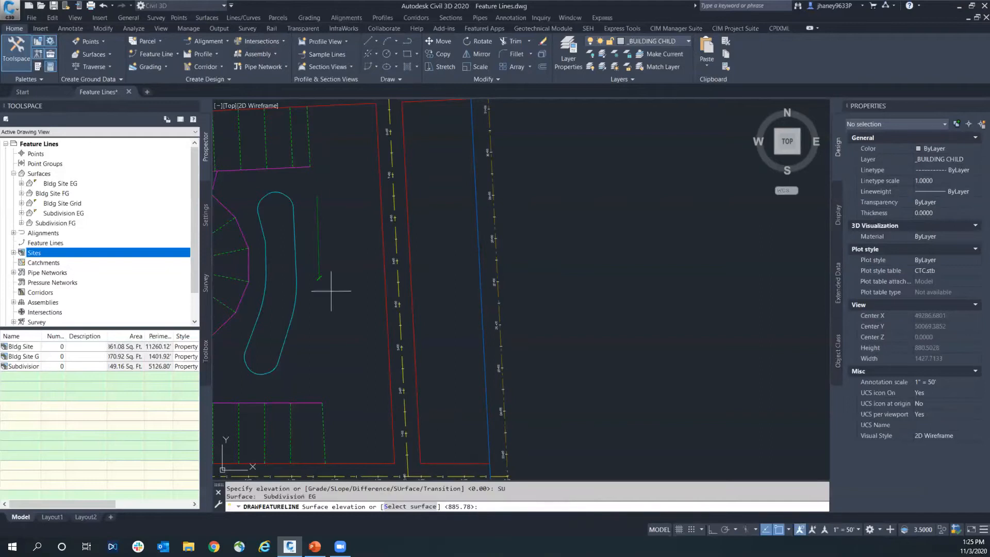
{"action": "left_click", "coordinate": [425, 507]}
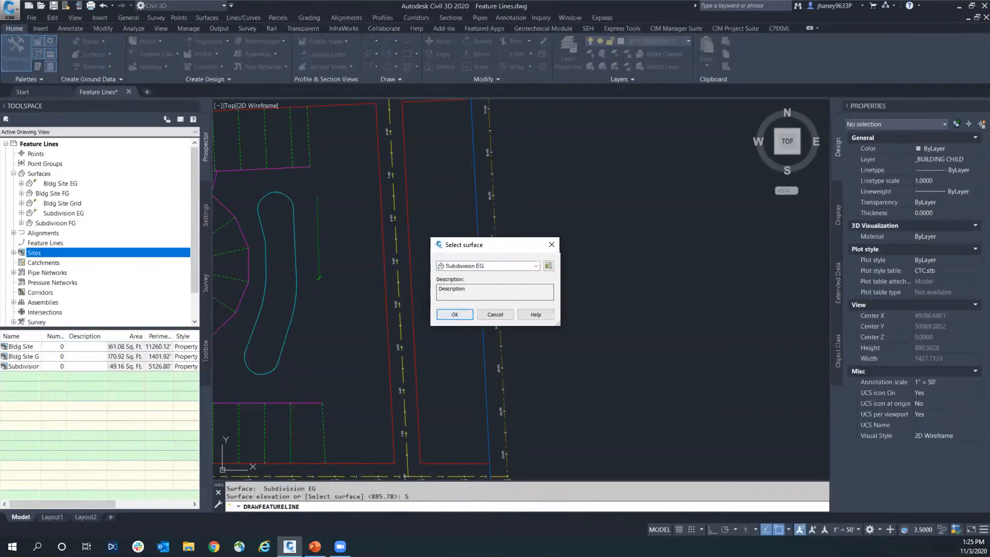
{"action": "left_click", "coordinate": [455, 314]}
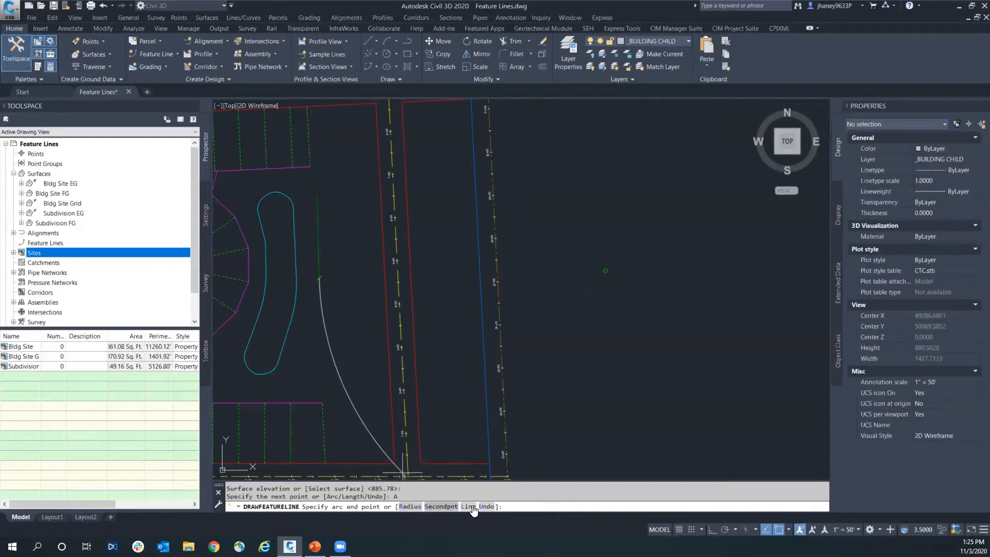
Add an arc segment with a 25 ft radius, about 36 ft long, to the end of the straight feature line segment.
{"action": "scroll", "coordinate": [330, 330], "scroll_direction": "up", "scroll_amount": 4}
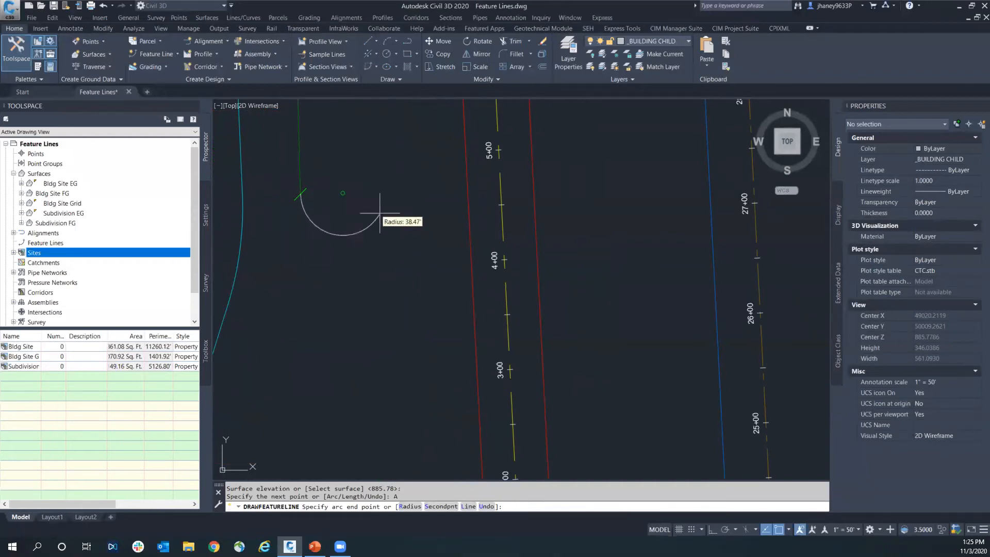
{"action": "left_click", "coordinate": [410, 507]}
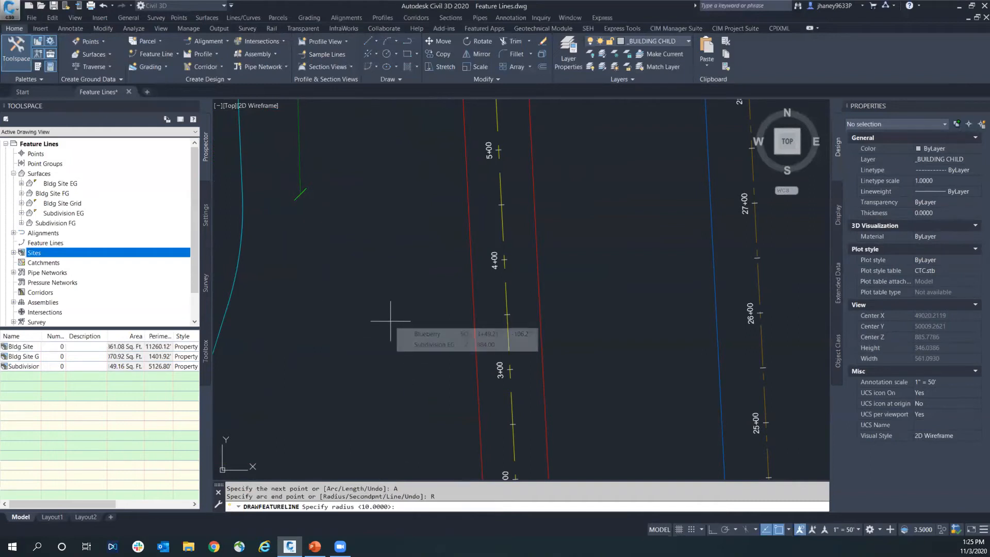
{"action": "type", "text": "25"}
{"action": "key", "text": "Return"}
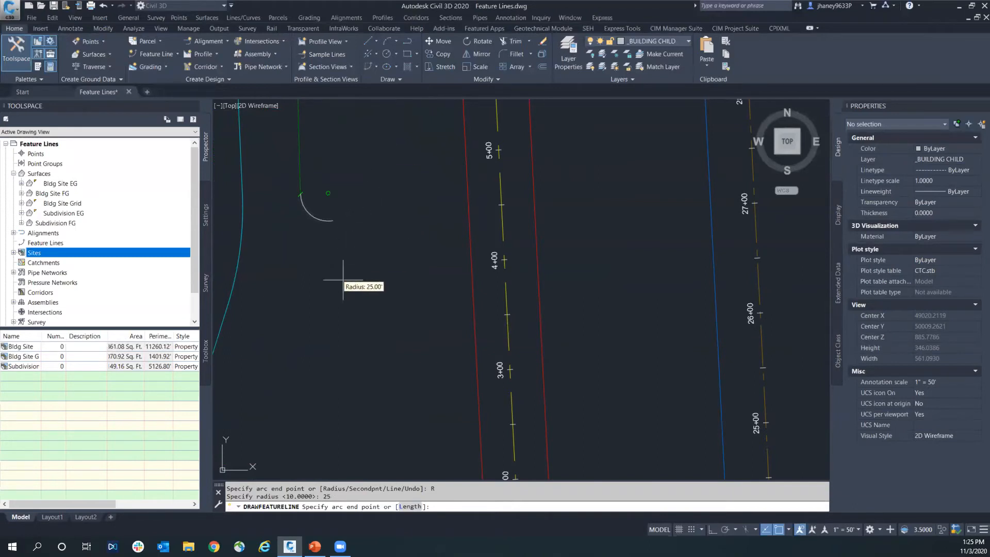
{"action": "left_click", "coordinate": [317, 301]}
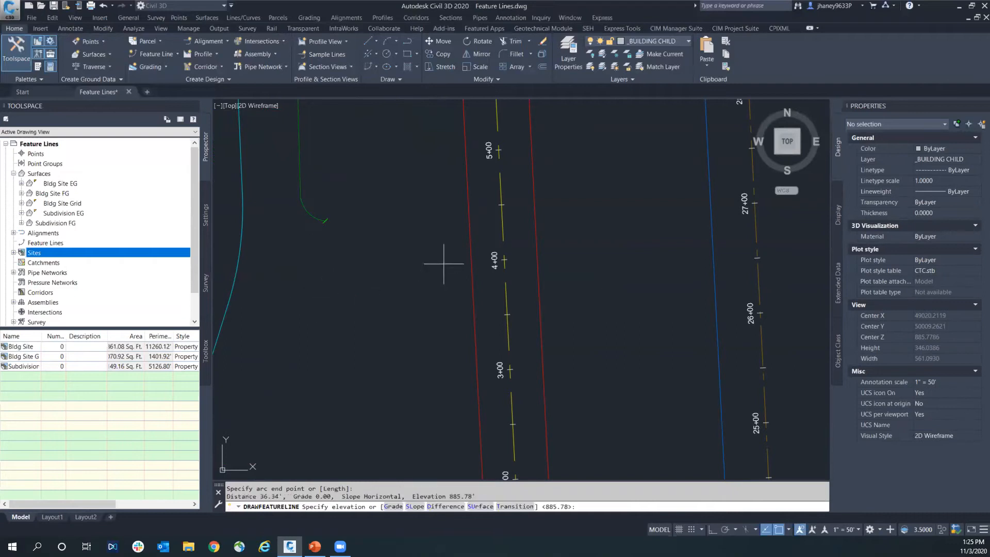
Add a straight segment about 72 ft long running east from the arc, accepting elevation 885.78 for both points, and finish the feature line.
{"action": "key", "text": "Return"}
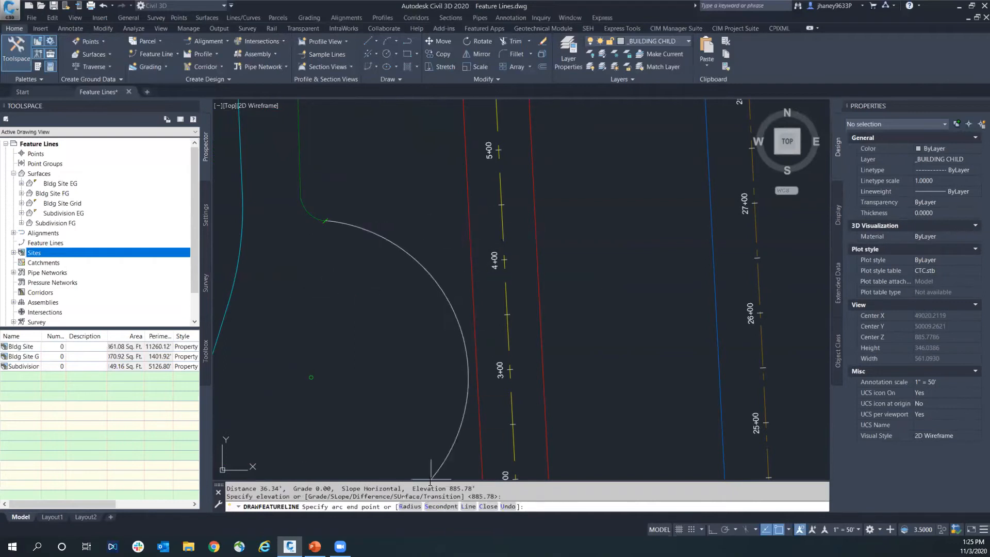
{"action": "left_click", "coordinate": [468, 507]}
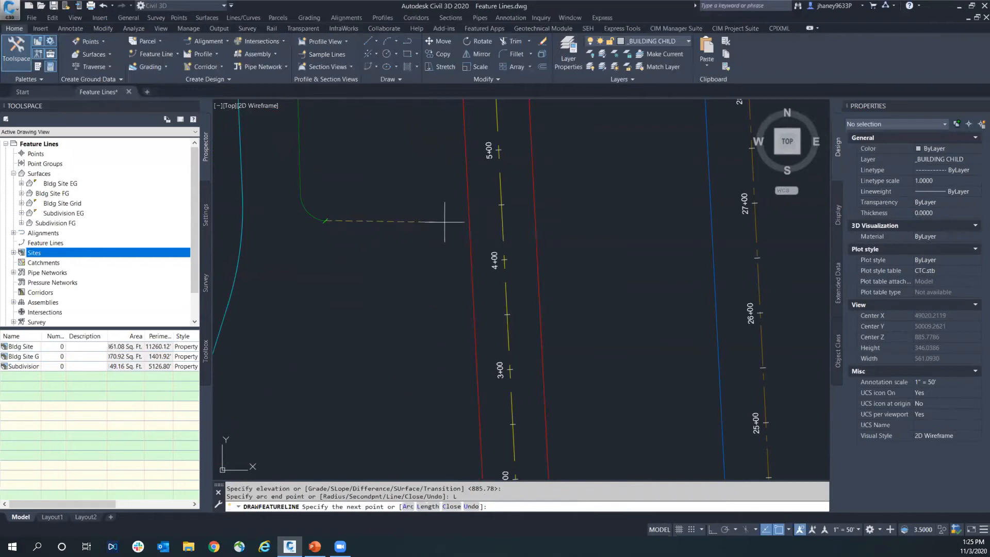
{"action": "left_click", "coordinate": [405, 220]}
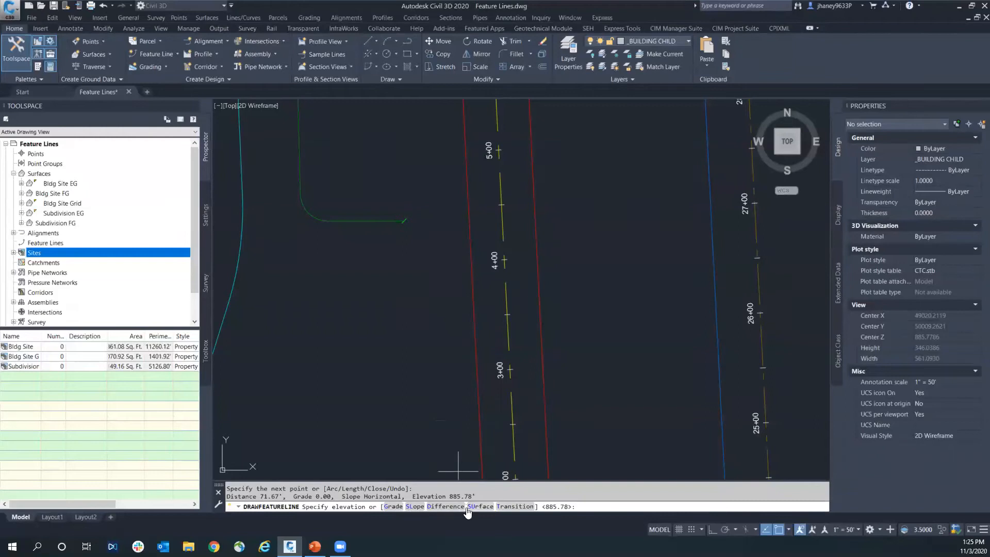
{"action": "key", "text": "Return"}
{"action": "key", "text": "Return"}
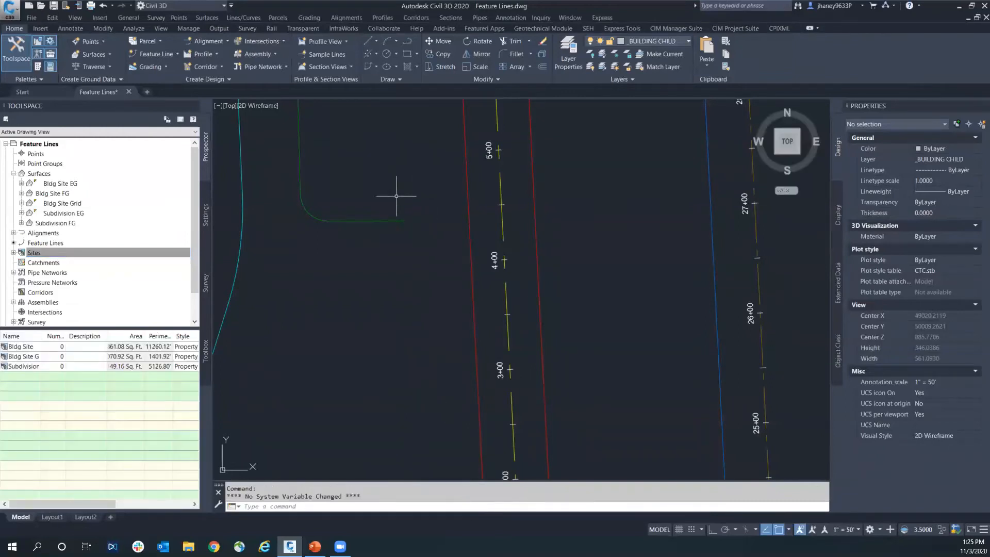
{"action": "scroll", "coordinate": [397, 214], "scroll_direction": "down", "scroll_amount": 2}
{"action": "key", "text": "Escape"}
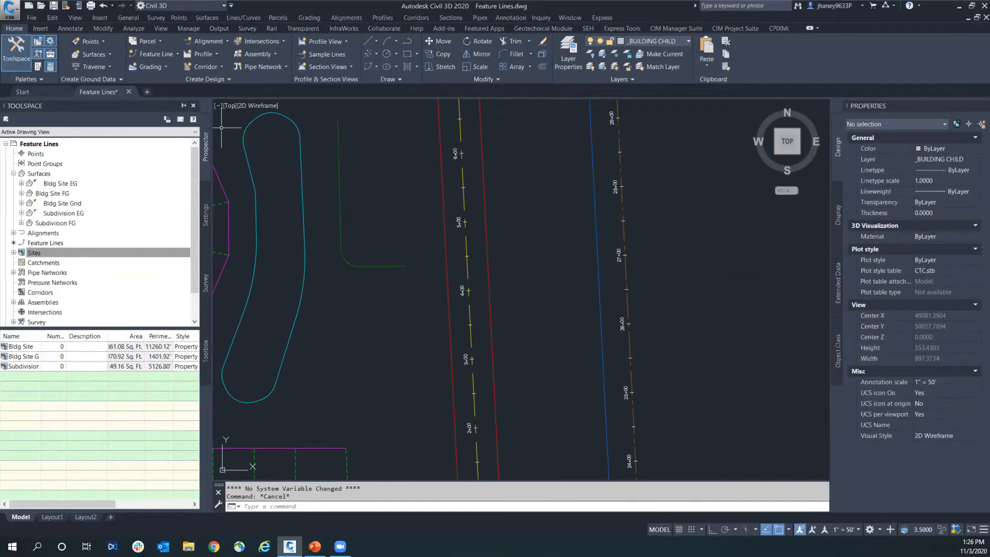
Try to fillet the corner of the new L-shaped feature line with the standard Fillet command.
{"action": "mouse_move", "coordinate": [381, 186]}
{"action": "middle_mouse_down"}
{"action": "mouse_move", "coordinate": [350, 189]}
{"action": "mouse_move", "coordinate": [340, 202]}
{"action": "middle_mouse_up"}
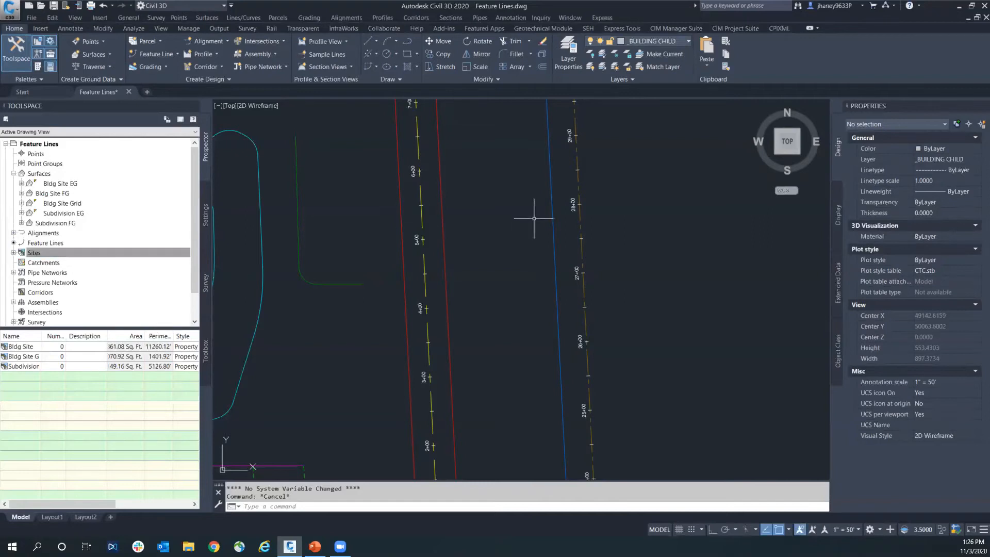
{"action": "left_click", "coordinate": [302, 260]}
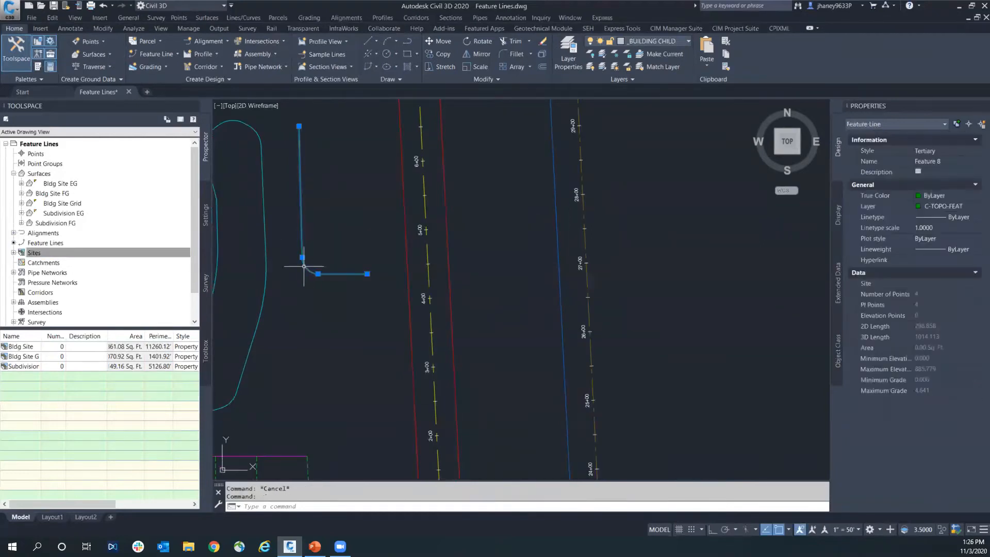
{"action": "scroll", "coordinate": [305, 262], "scroll_direction": "up", "scroll_amount": 4}
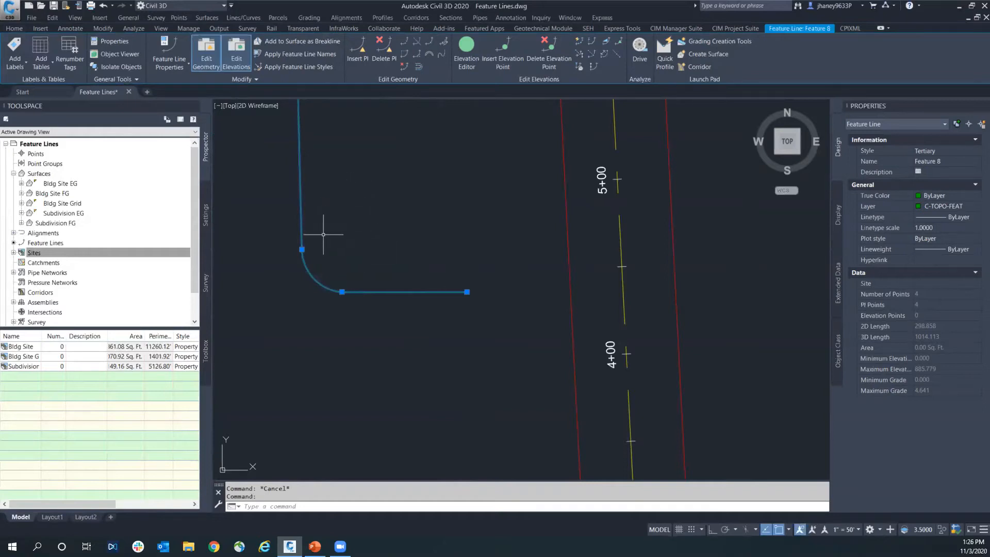
{"action": "key", "text": "Escape"}
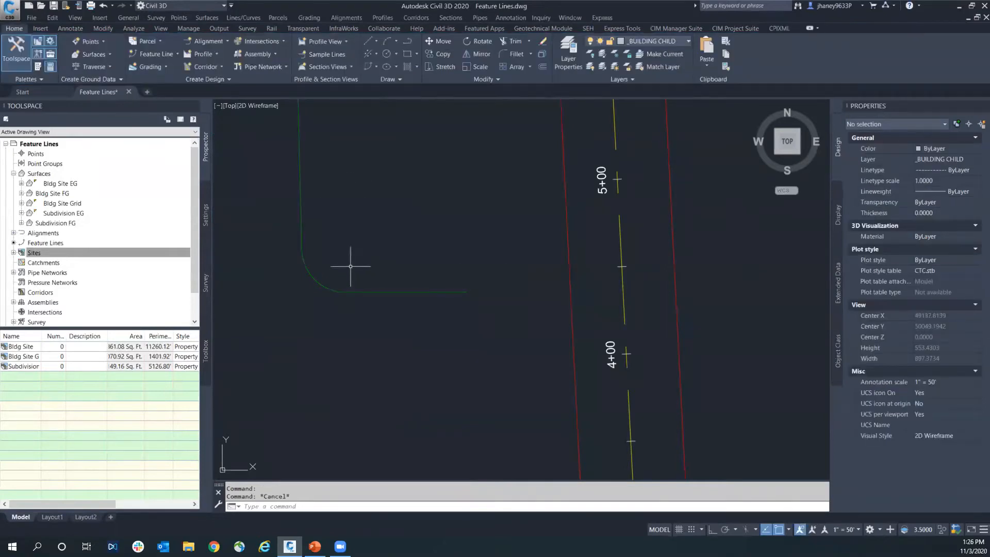
{"action": "key", "text": "Escape"}
{"action": "type", "text": "f"}
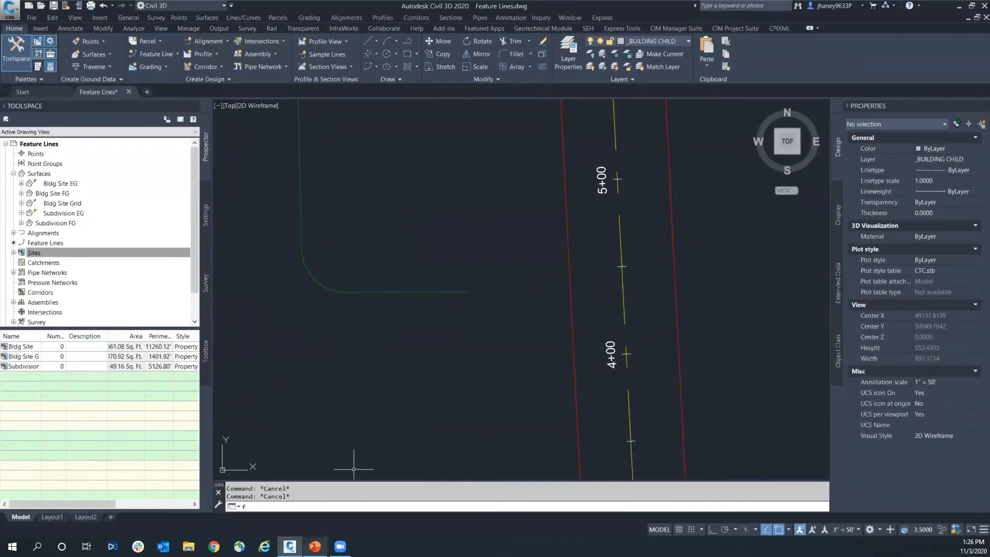
{"action": "key", "text": "Return"}
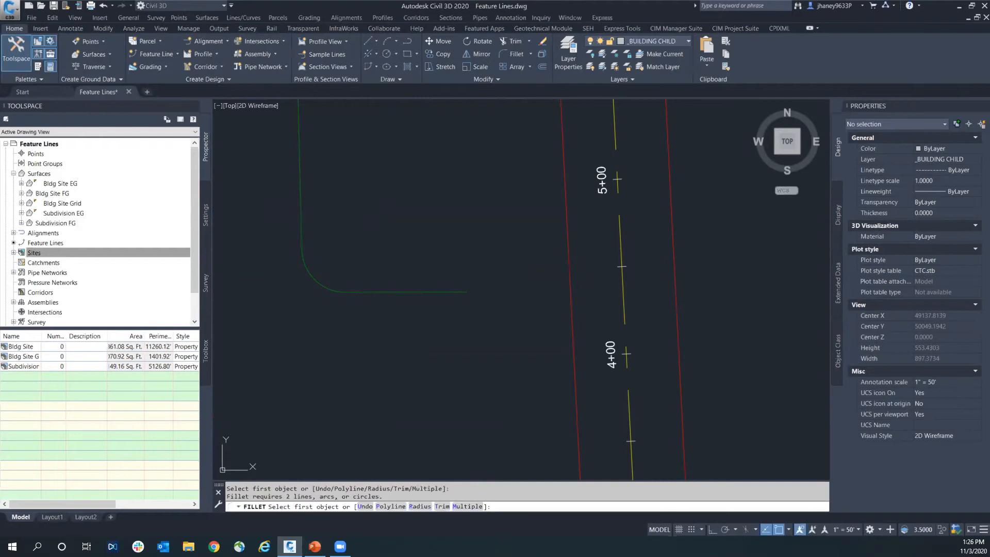
{"action": "key", "text": "Escape"}
{"action": "left_click", "coordinate": [389, 293]}
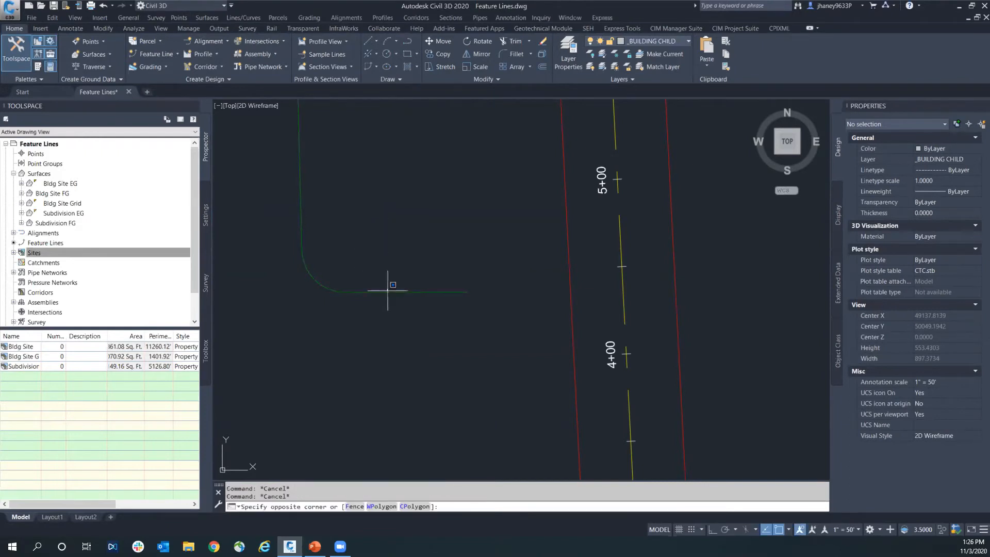
{"action": "left_click", "coordinate": [363, 200]}
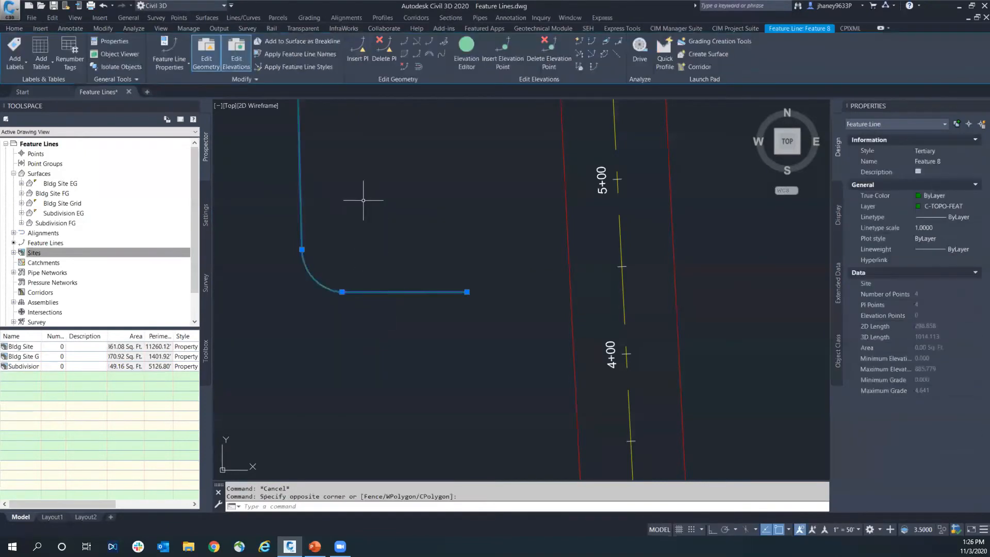
{"action": "left_click", "coordinate": [417, 53]}
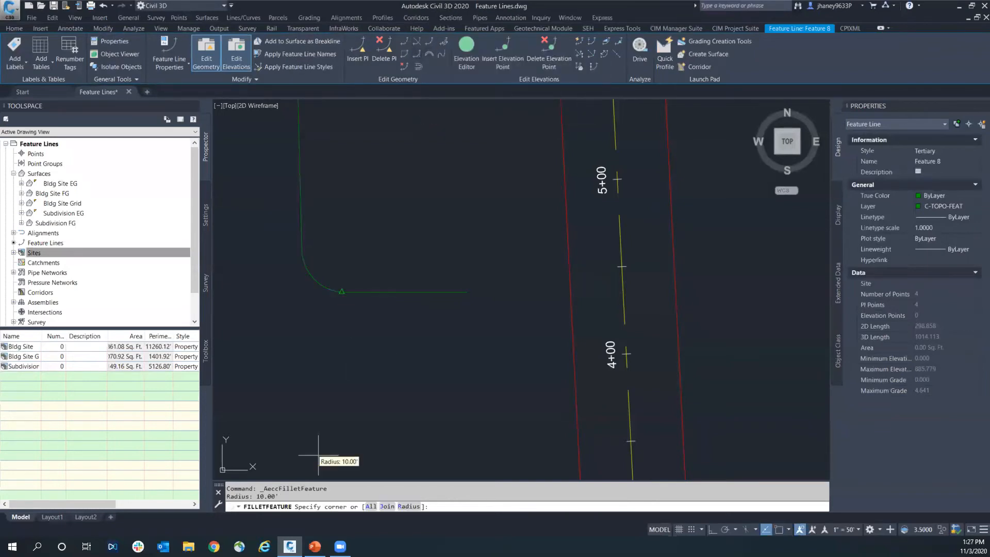
{"action": "left_click", "coordinate": [408, 507]}
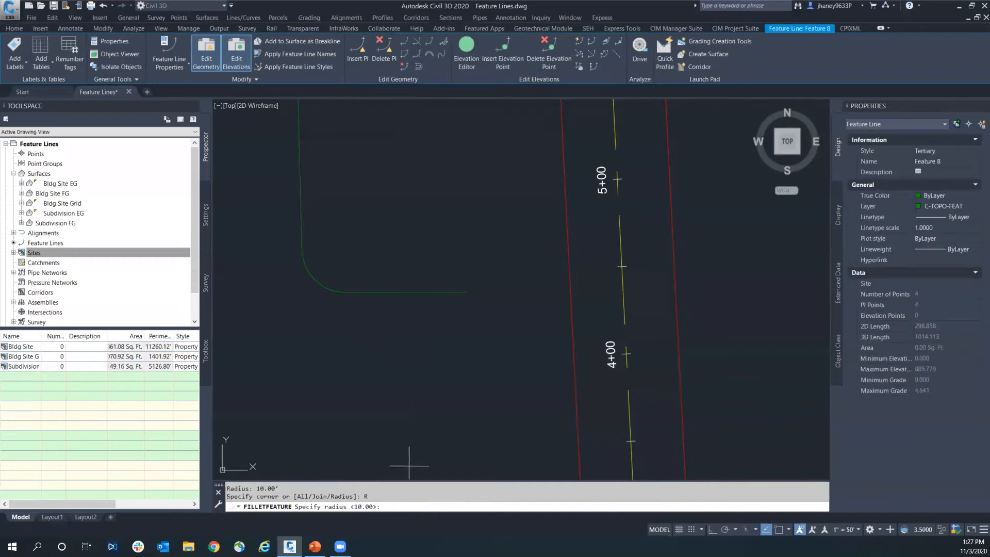
{"action": "type", "text": "520"}
{"action": "key", "text": "Return"}
{"action": "key", "text": "Escape"}
{"action": "key", "text": "Escape"}
{"action": "key", "text": "alt+space"}
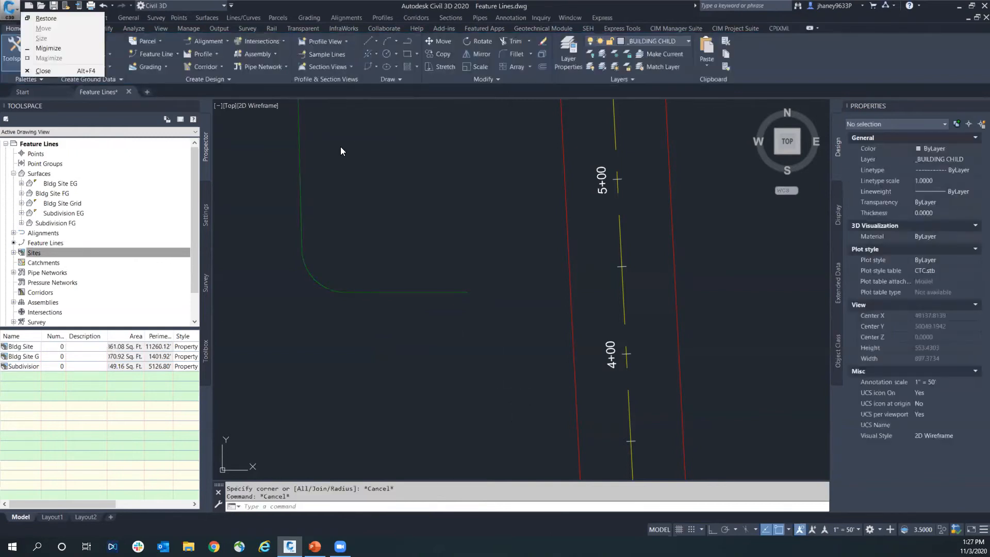
{"action": "key", "text": "Escape"}
Fillet the L-shaped feature line's corner with the feature line Fillet tool, previewing a 50 ft radius and applying 35 ft.
{"action": "left_click", "coordinate": [397, 292]}
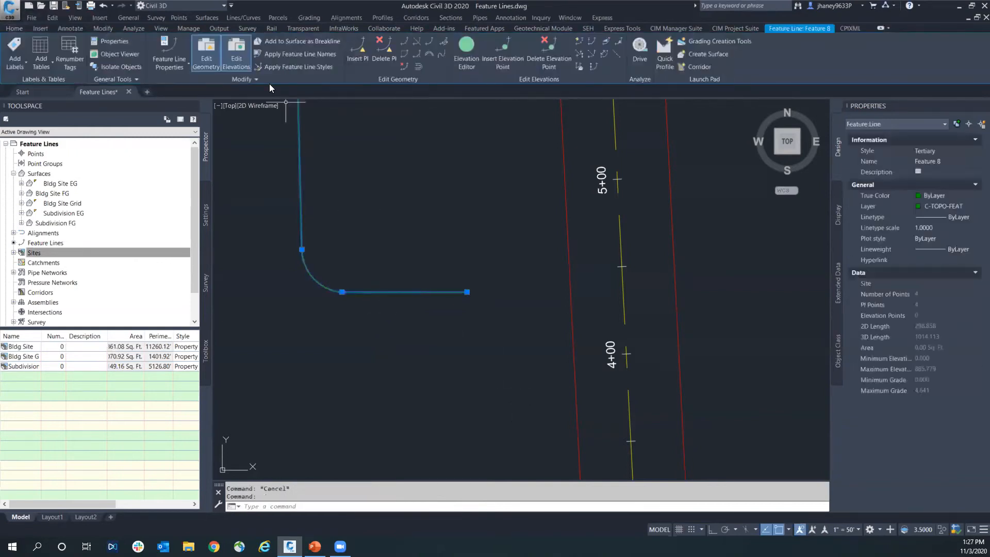
{"action": "left_click", "coordinate": [419, 53]}
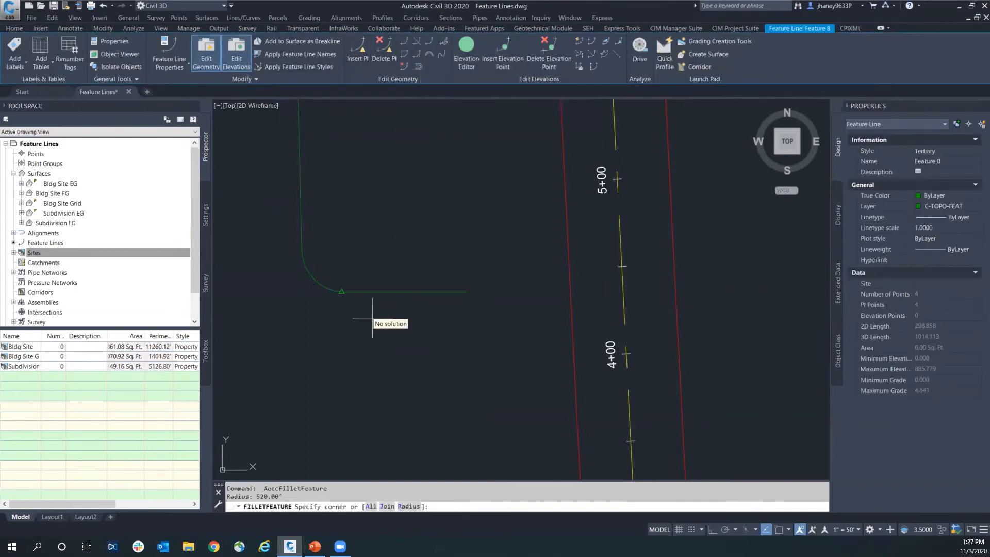
{"action": "left_click", "coordinate": [408, 506]}
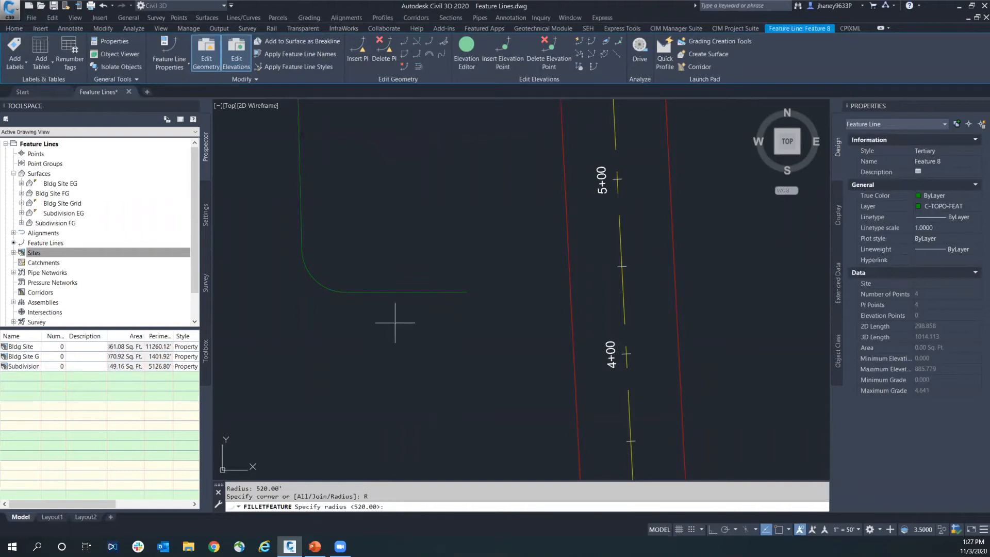
{"action": "key", "text": "Return"}
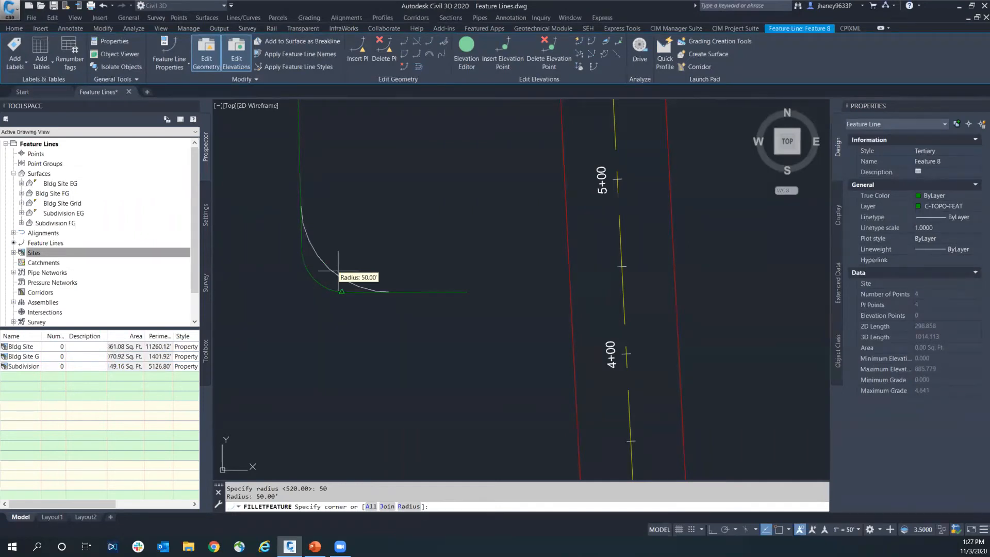
{"action": "left_click", "coordinate": [407, 507]}
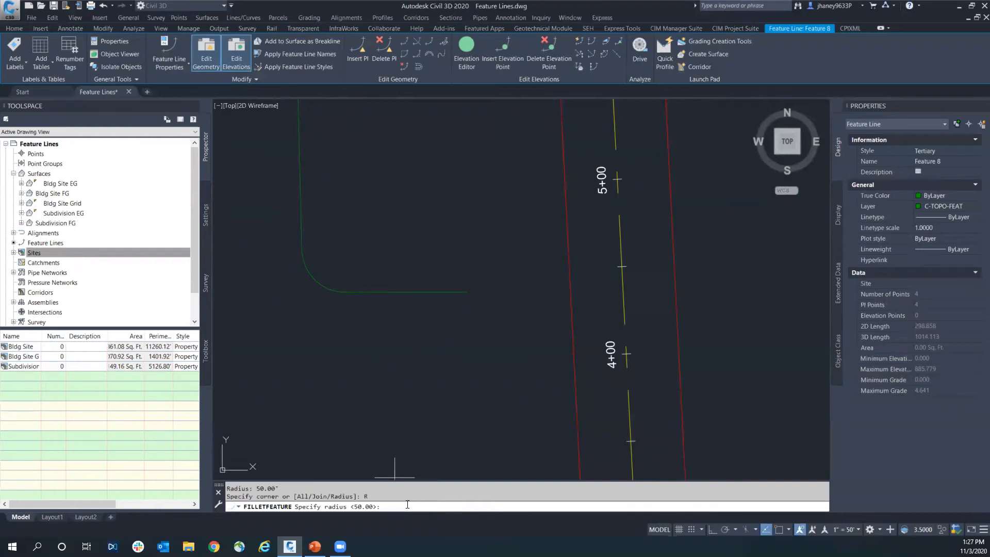
{"action": "key", "text": "Return"}
{"action": "left_click", "coordinate": [318, 272]}
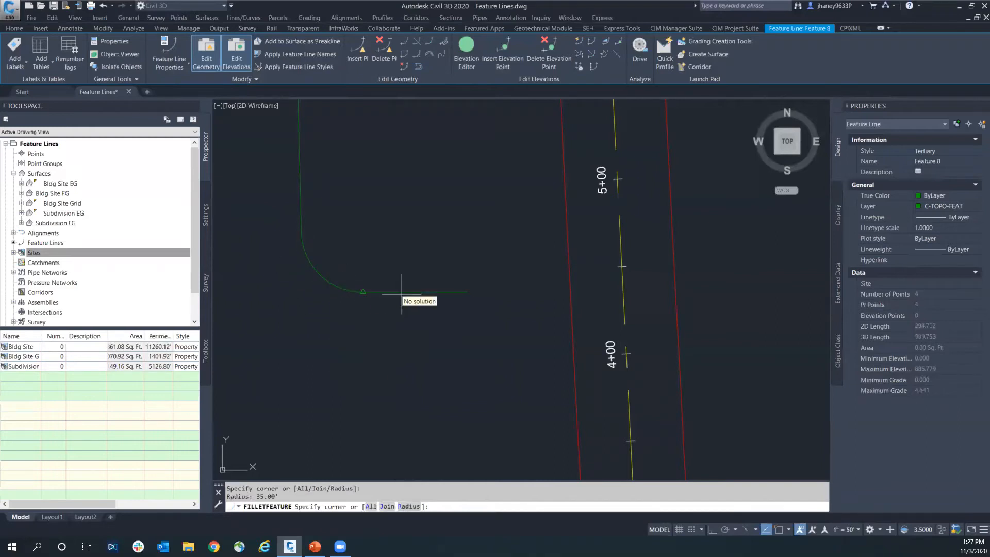
{"action": "key", "text": "Return"}
{"action": "key", "text": "Escape"}
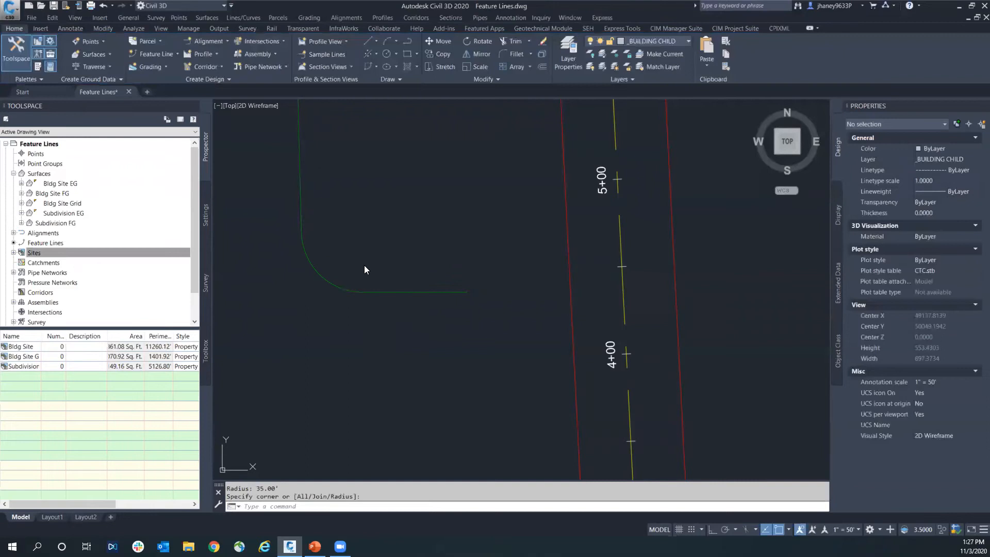
Erase the L-shaped feature line east of the pond.
{"action": "scroll", "coordinate": [340, 275], "scroll_direction": "down", "scroll_amount": 2}
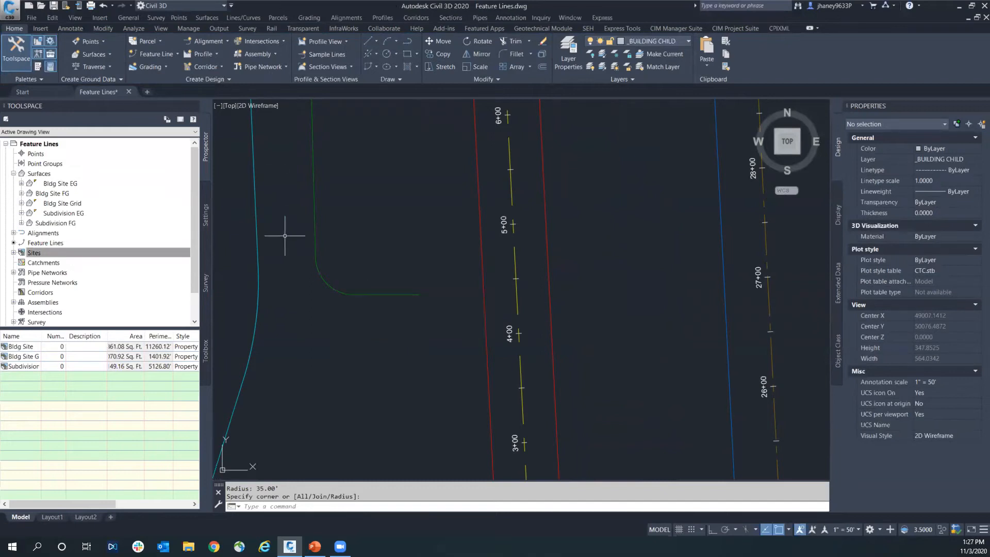
{"action": "scroll", "coordinate": [343, 209], "scroll_direction": "down", "scroll_amount": 4}
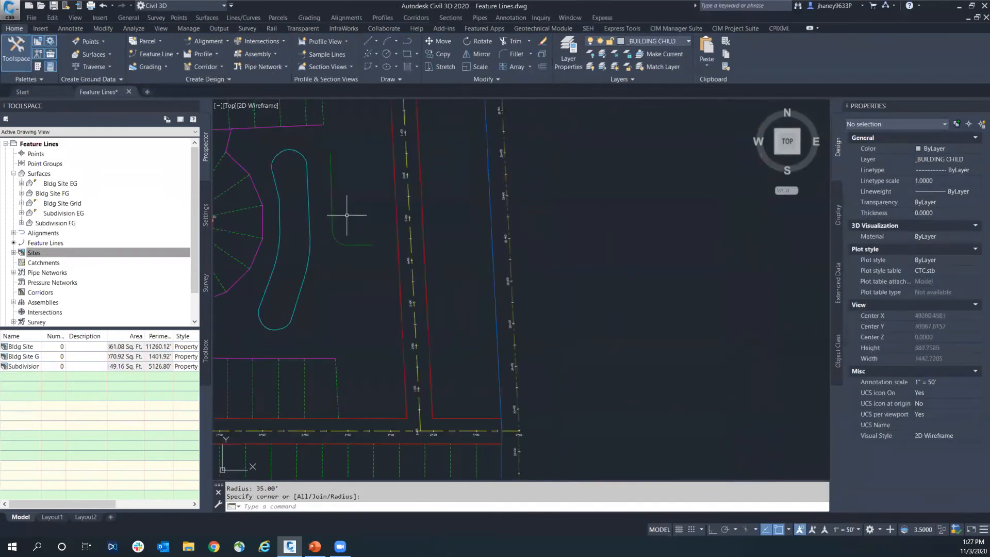
{"action": "middle_click_drag", "start_coordinate": [347, 214], "coordinate": [426, 212]}
{"action": "key", "text": "Escape"}
{"action": "left_click", "coordinate": [430, 226]}
{"action": "left_click", "coordinate": [407, 196]}
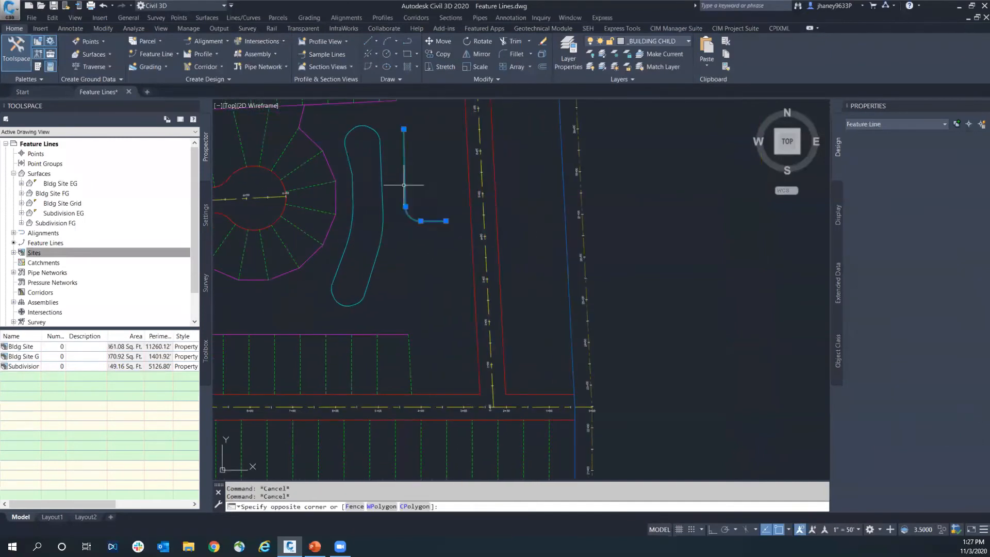
{"action": "key", "text": "Delete"}
Select one of the lot line feature lines between the northern road and the north property boundary.
{"action": "middle_click_drag", "start_coordinate": [414, 178], "coordinate": [450, 211]}
{"action": "scroll", "coordinate": [443, 204], "scroll_direction": "down", "scroll_amount": 4}
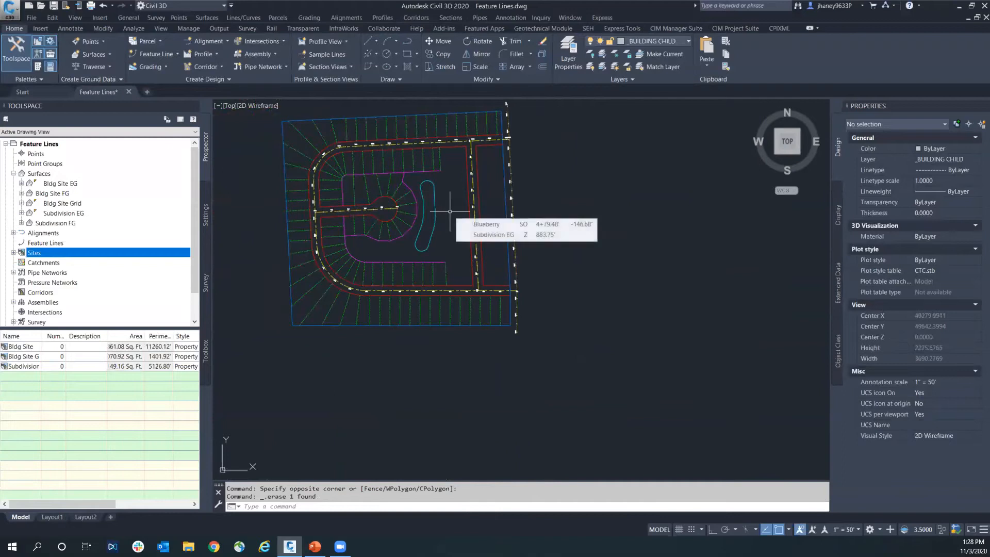
{"action": "middle_click_drag", "start_coordinate": [376, 195], "coordinate": [376, 204]}
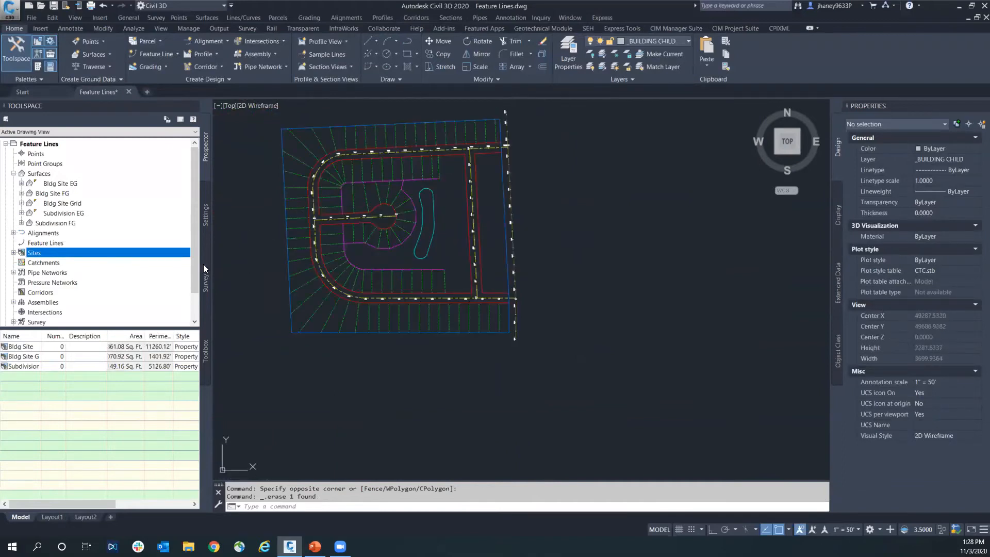
{"action": "scroll", "coordinate": [504, 287], "scroll_direction": "up", "scroll_amount": 5}
{"action": "middle_click_drag", "start_coordinate": [508, 287], "coordinate": [520, 302]}
{"action": "left_click", "coordinate": [512, 141]}
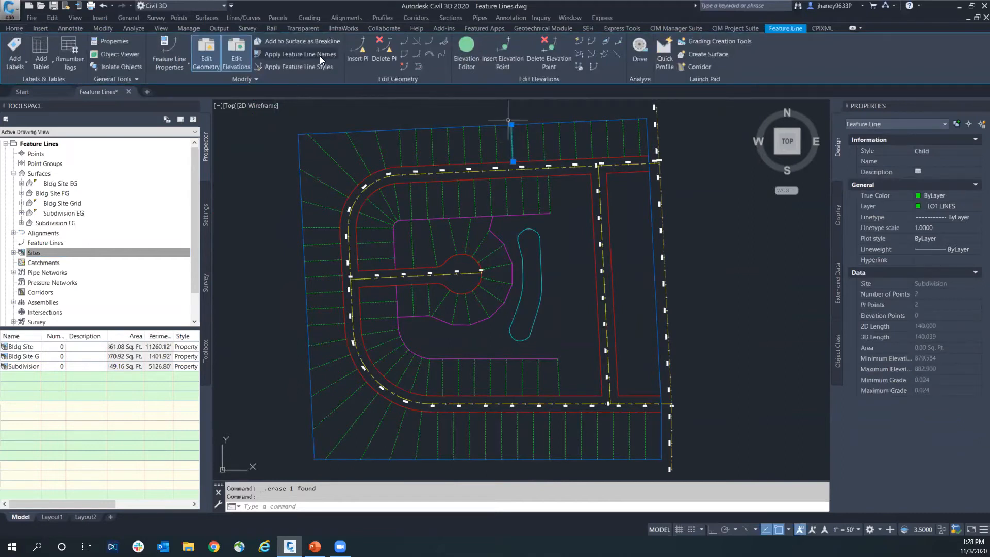
Expand the Subdivision site under Sites and list its feature lines.
{"action": "left_click", "coordinate": [22, 256]}
{"action": "left_click", "coordinate": [14, 253]}
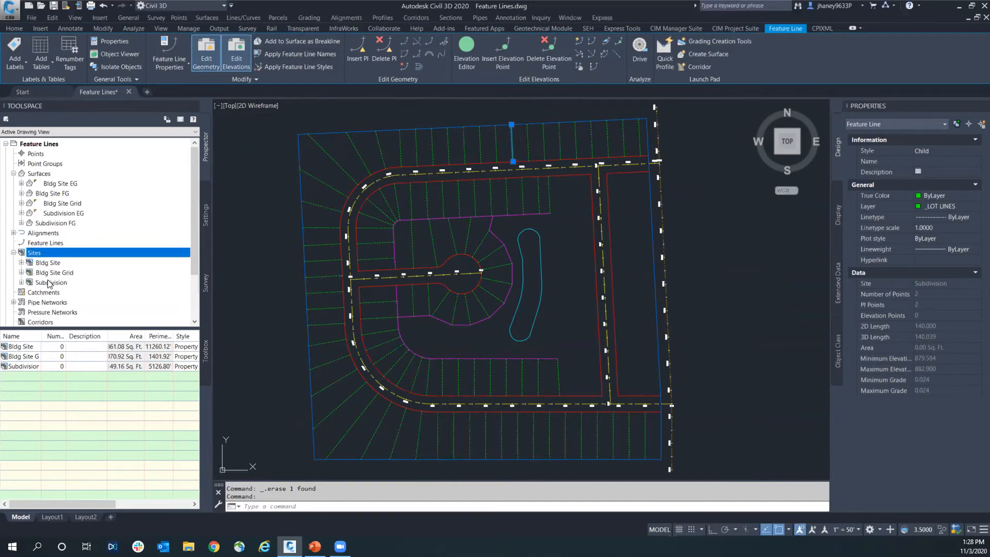
{"action": "left_click", "coordinate": [49, 283]}
{"action": "left_click", "coordinate": [22, 283]}
{"action": "scroll", "coordinate": [57, 247], "scroll_direction": "down", "scroll_amount": 3}
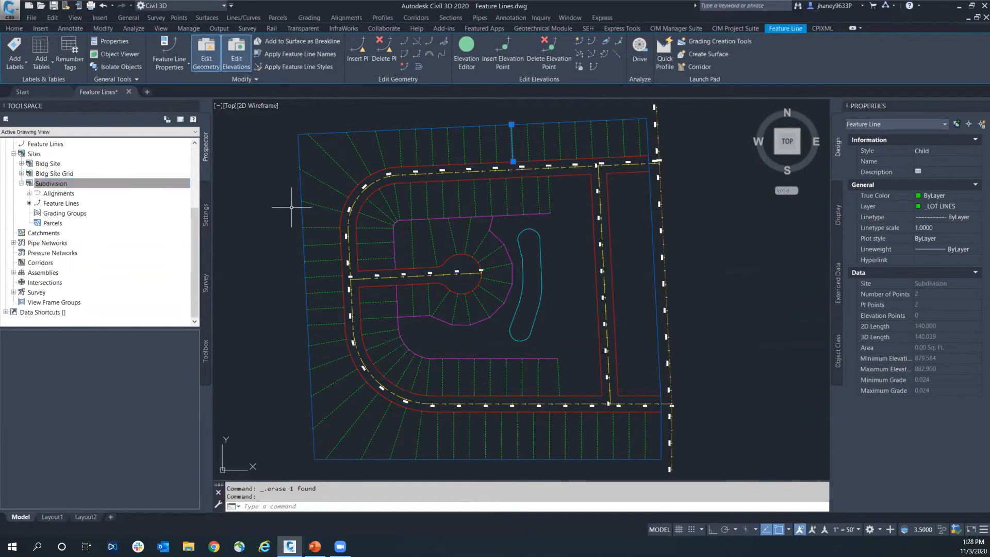
{"action": "left_click", "coordinate": [62, 205]}
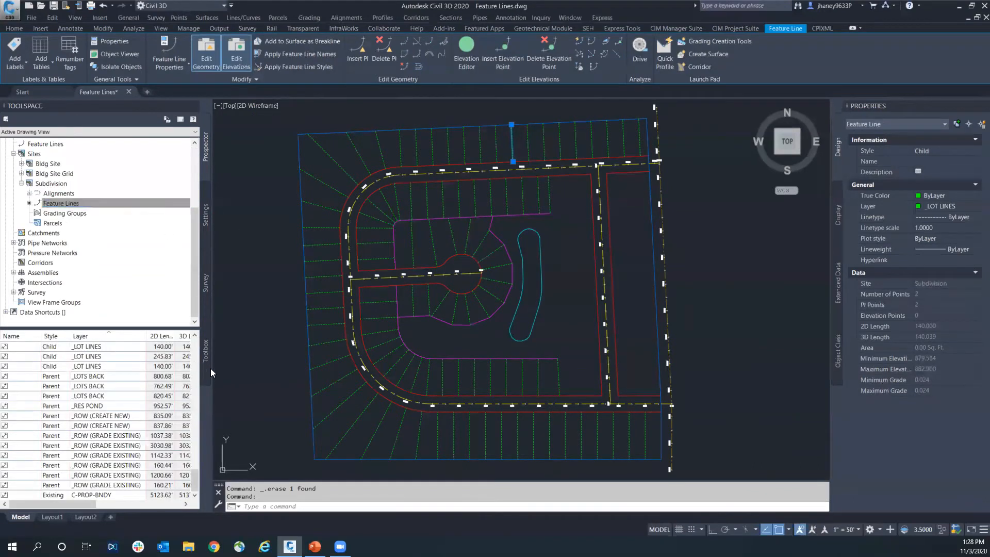
Enlarge the Subdivision site's feature line list and sort it by style with the Parent feature lines first.
{"action": "left_click_drag", "start_coordinate": [253, 369], "coordinate": [253, 368]}
{"action": "left_click_drag", "start_coordinate": [137, 328], "coordinate": [147, 271]}
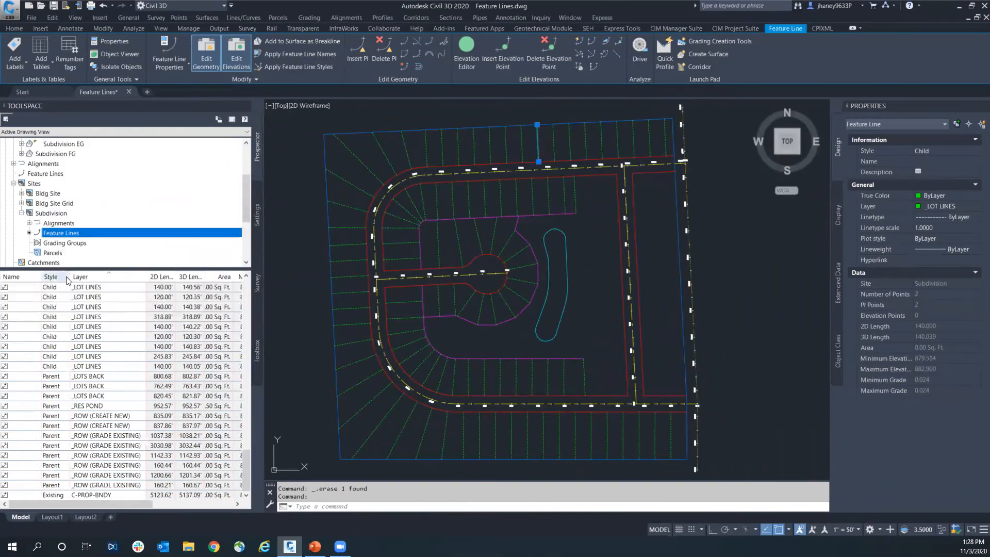
{"action": "left_click", "coordinate": [64, 277]}
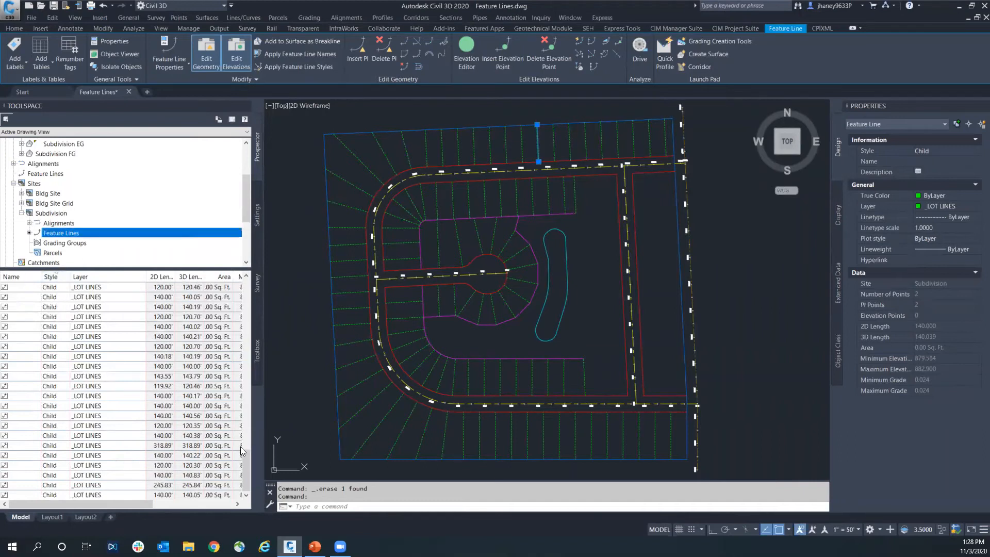
{"action": "scroll", "coordinate": [47, 298], "scroll_direction": "up", "scroll_amount": 15}
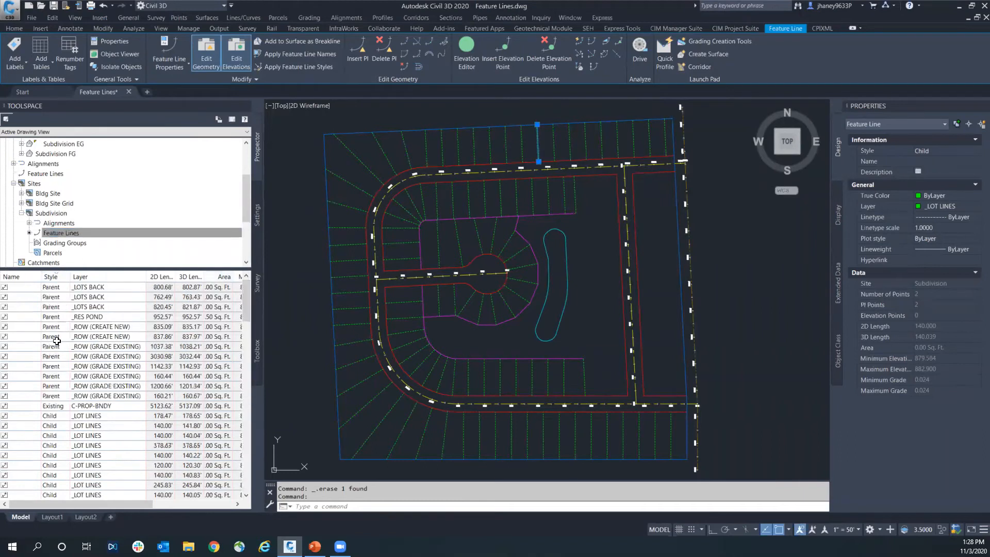
Look through the Subdivision site's style-sorted feature line list, down to the Child lot lines and back to the Parent entries.
{"action": "scroll", "coordinate": [63, 407], "scroll_direction": "down", "scroll_amount": 10}
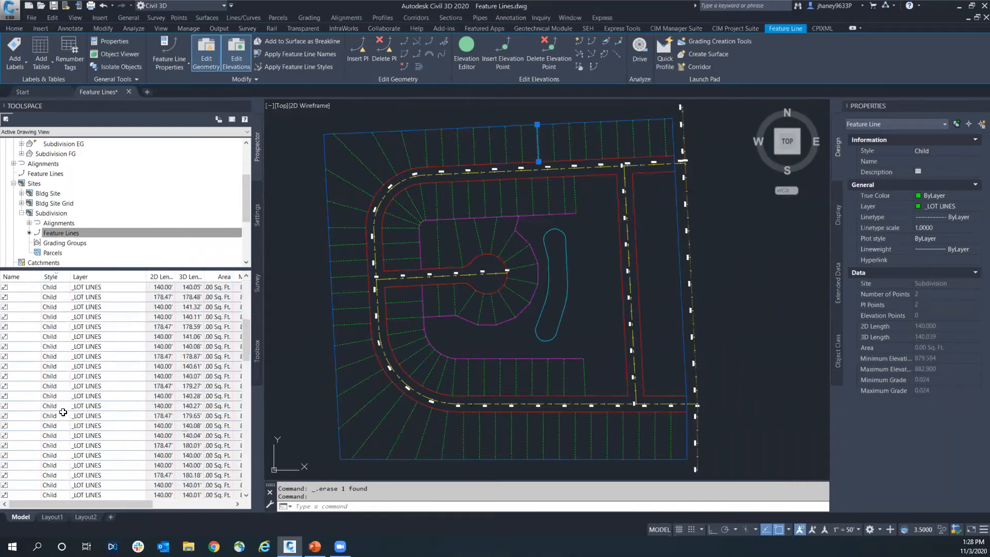
{"action": "scroll", "coordinate": [57, 330], "scroll_direction": "up", "scroll_amount": 5}
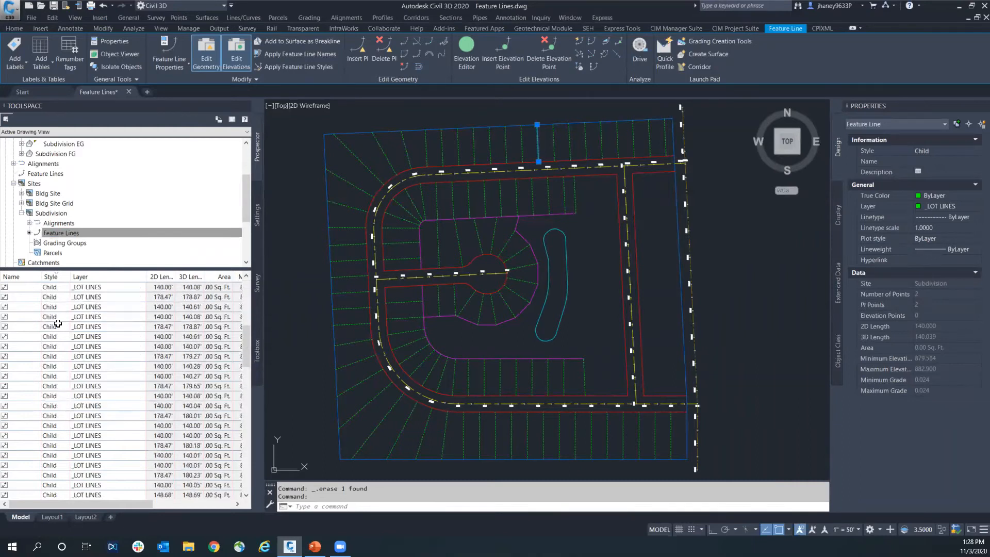
{"action": "scroll", "coordinate": [61, 317], "scroll_direction": "up", "scroll_amount": 4}
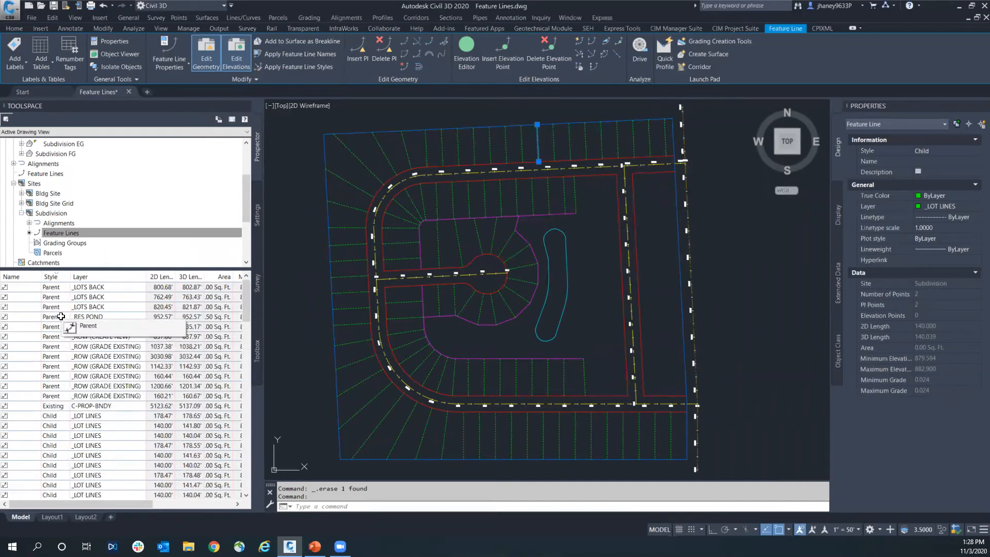
Examine the Existing, Parent and Child order for split point resolution in the Subdivision site's feature line properties, and close them.
{"action": "right_click", "coordinate": [89, 234]}
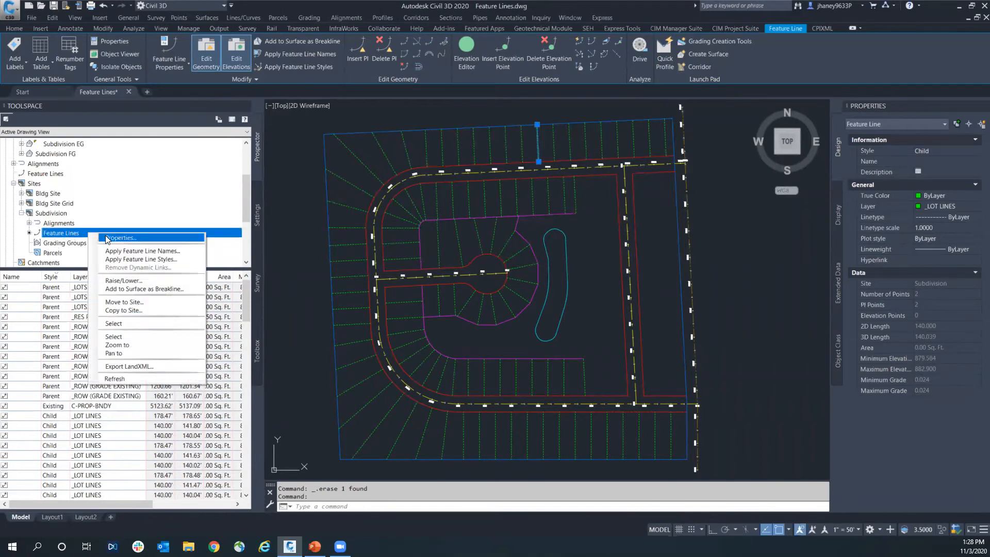
{"action": "left_click", "coordinate": [119, 237]}
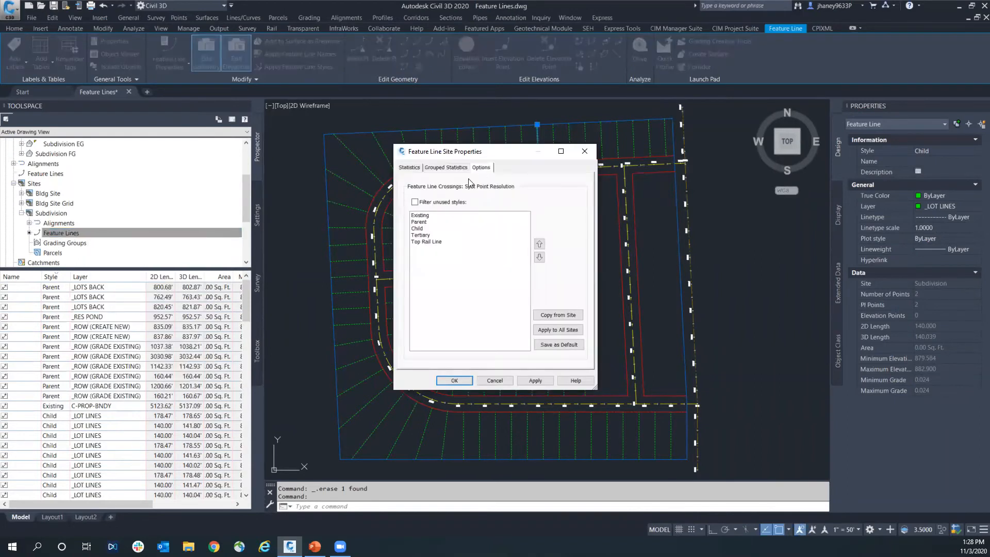
{"action": "left_click", "coordinate": [426, 216]}
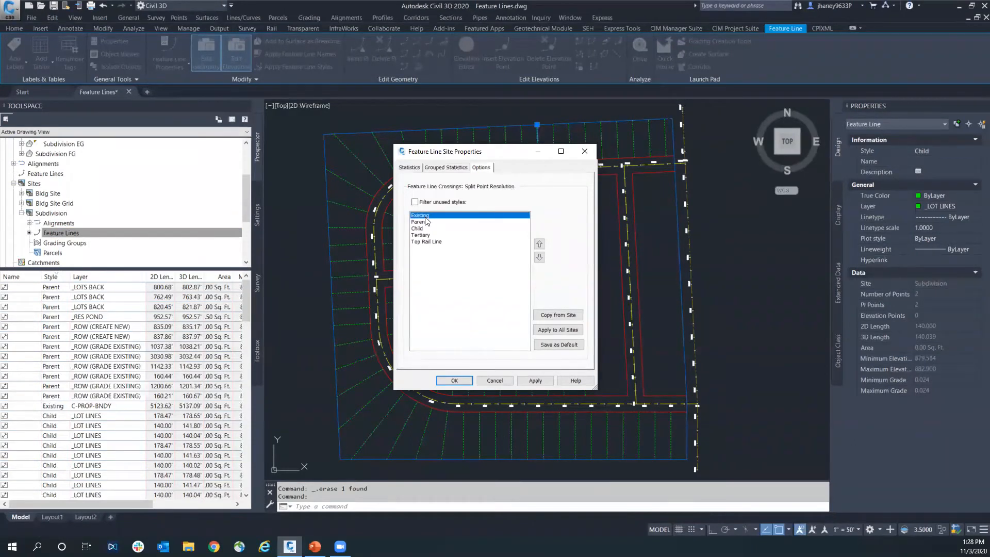
{"action": "left_click", "coordinate": [424, 222]}
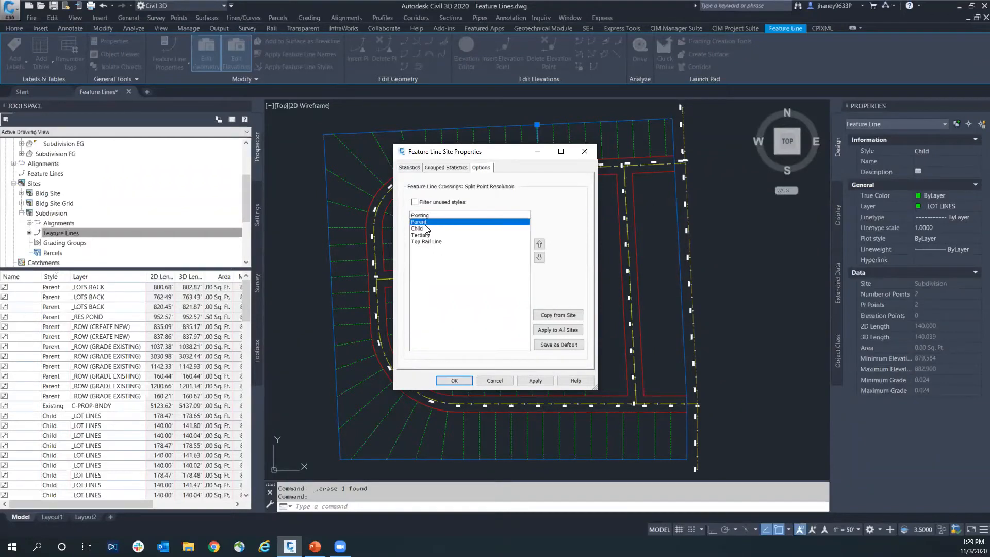
{"action": "left_click", "coordinate": [423, 228]}
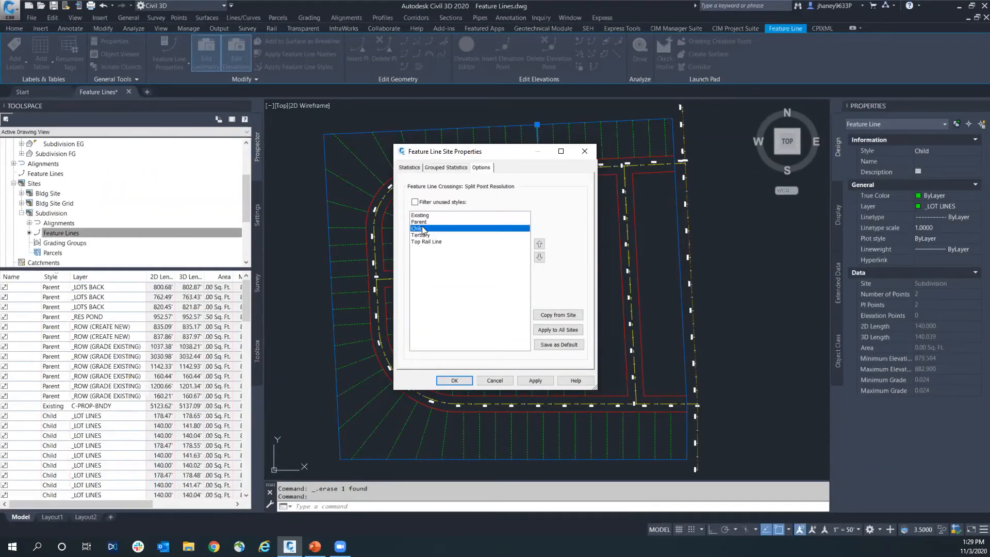
{"action": "left_click", "coordinate": [430, 222]}
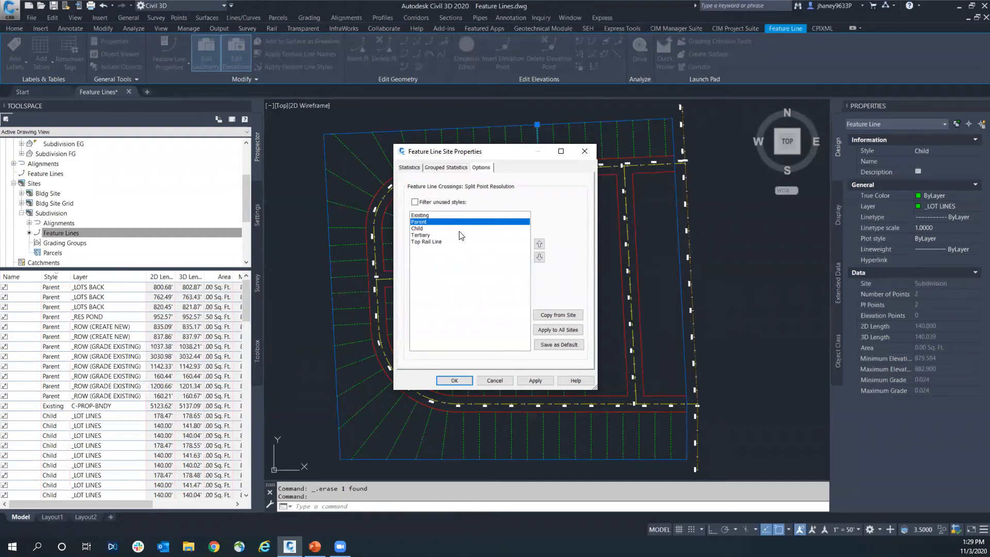
{"action": "left_click", "coordinate": [584, 151]}
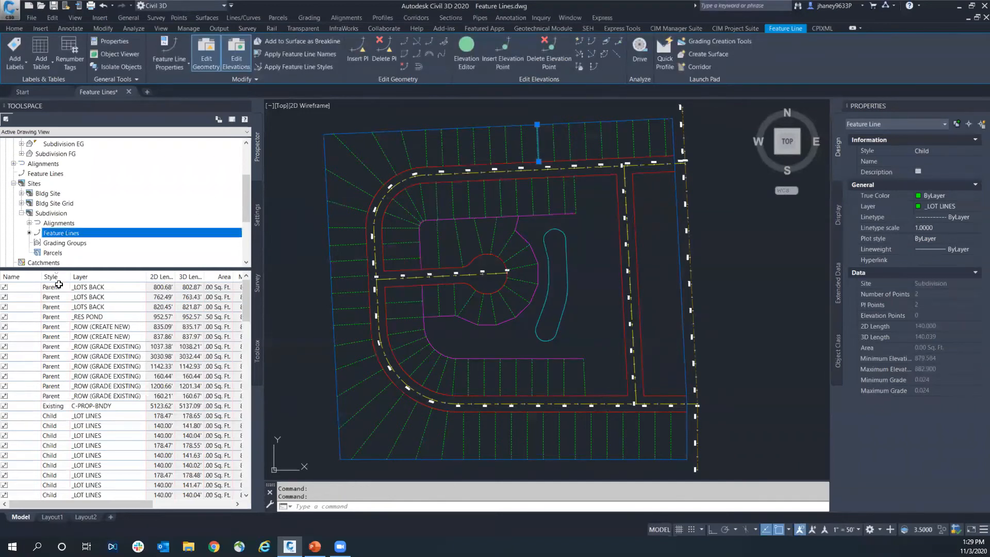
Compare the Subdivision site's listed feature lines with the style priority order, from Parent through Existing to Child.
{"action": "scroll", "coordinate": [56, 364], "scroll_direction": "down", "scroll_amount": 1}
{"action": "scroll", "coordinate": [57, 354], "scroll_direction": "up", "scroll_amount": 1}
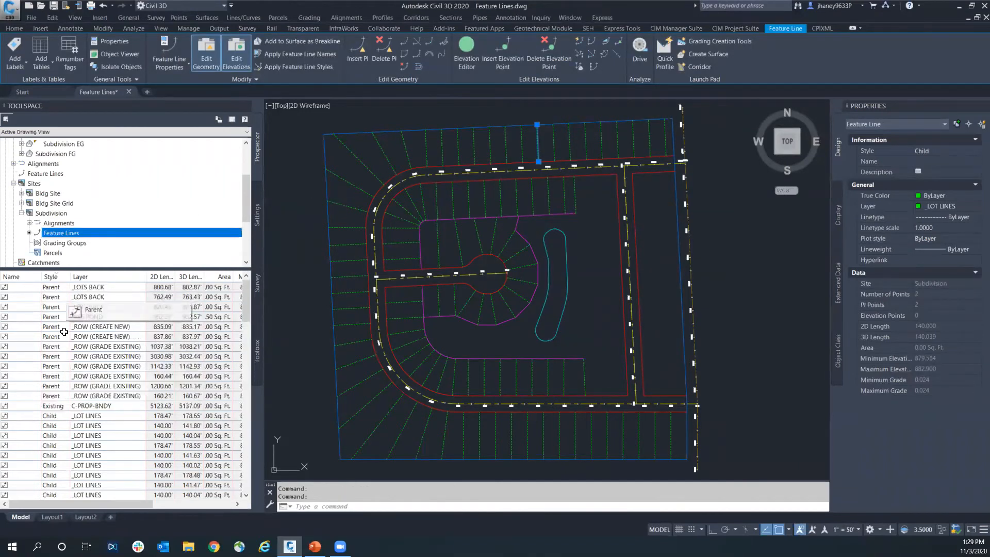
{"action": "scroll", "coordinate": [63, 361], "scroll_direction": "down", "scroll_amount": 2}
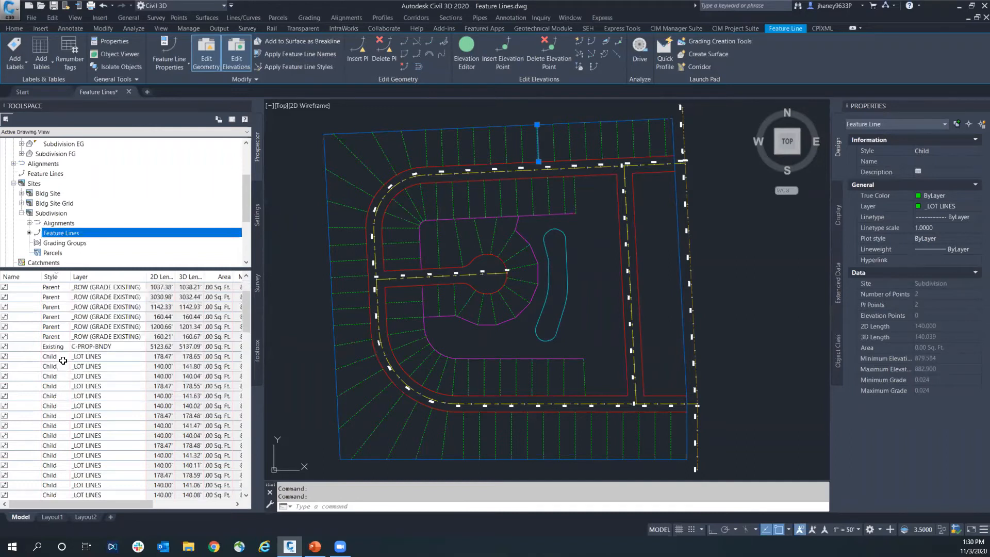
{"action": "scroll", "coordinate": [63, 361], "scroll_direction": "down", "scroll_amount": 15}
{"action": "scroll", "coordinate": [77, 389], "scroll_direction": "up", "scroll_amount": 10}
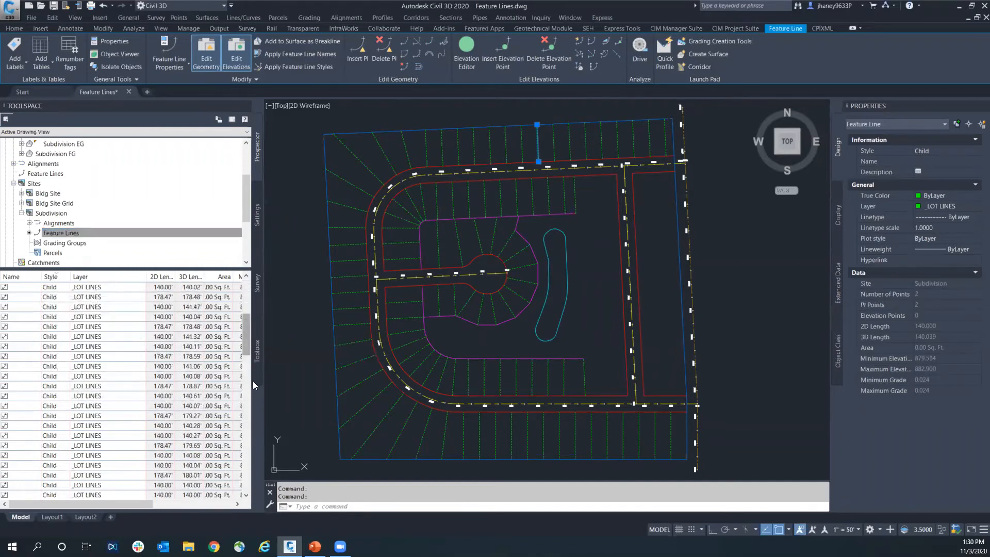
{"action": "scroll", "coordinate": [252, 316], "scroll_direction": "up", "scroll_amount": 6}
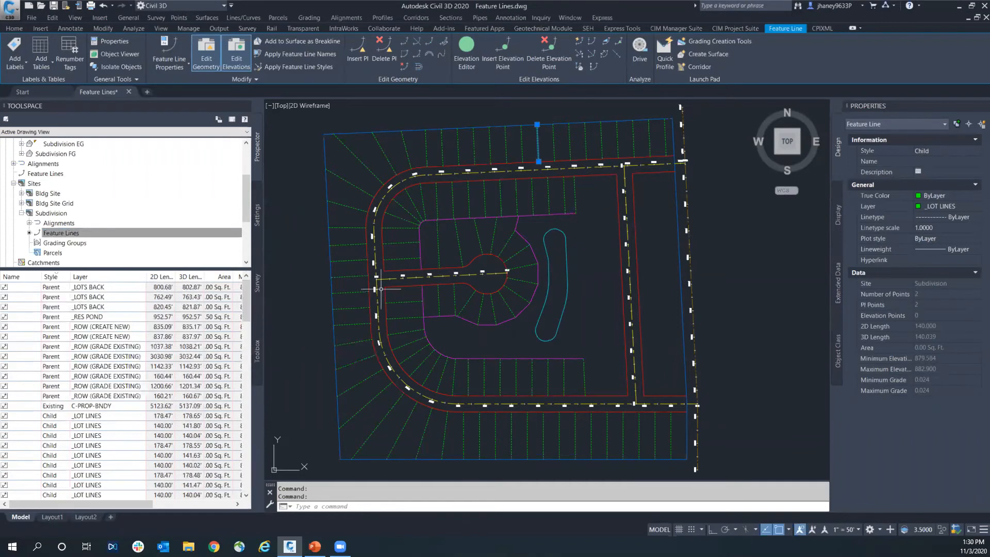
Inspect the style of the property boundary feature line and of the outer right-of-way feature line by selecting each in turn.
{"action": "key", "text": "Escape"}
{"action": "left_click", "coordinate": [454, 120]}
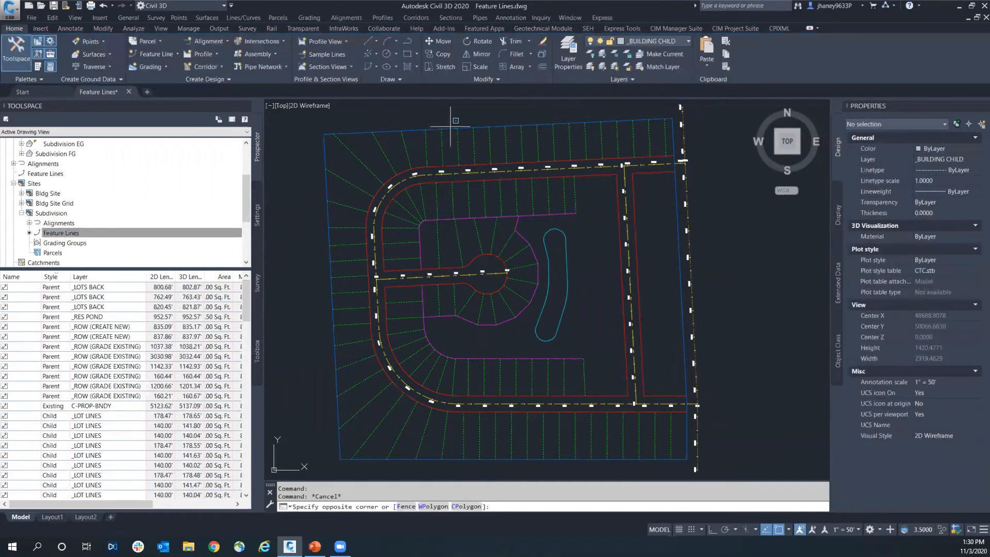
{"action": "key", "text": "Escape"}
{"action": "left_click", "coordinate": [453, 128]}
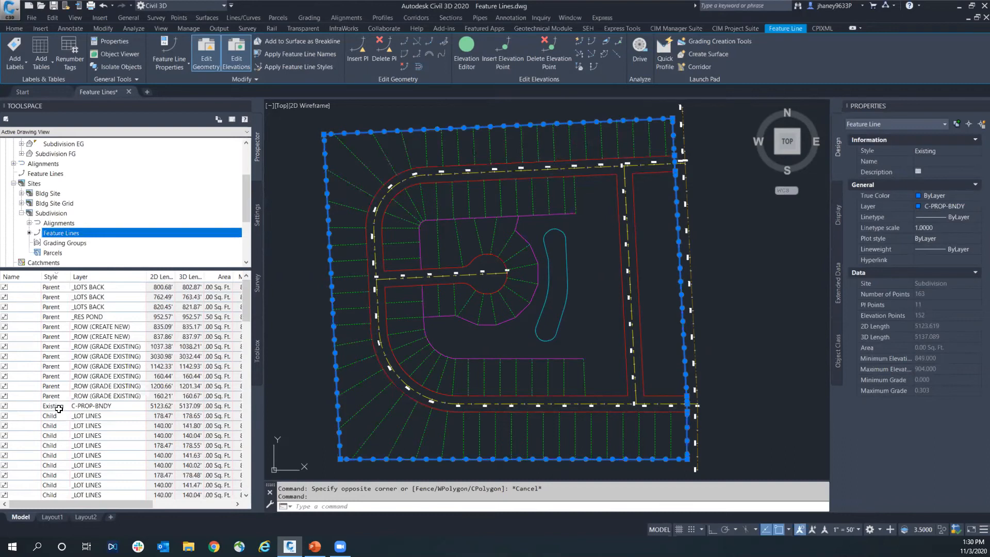
{"action": "key", "text": "Escape"}
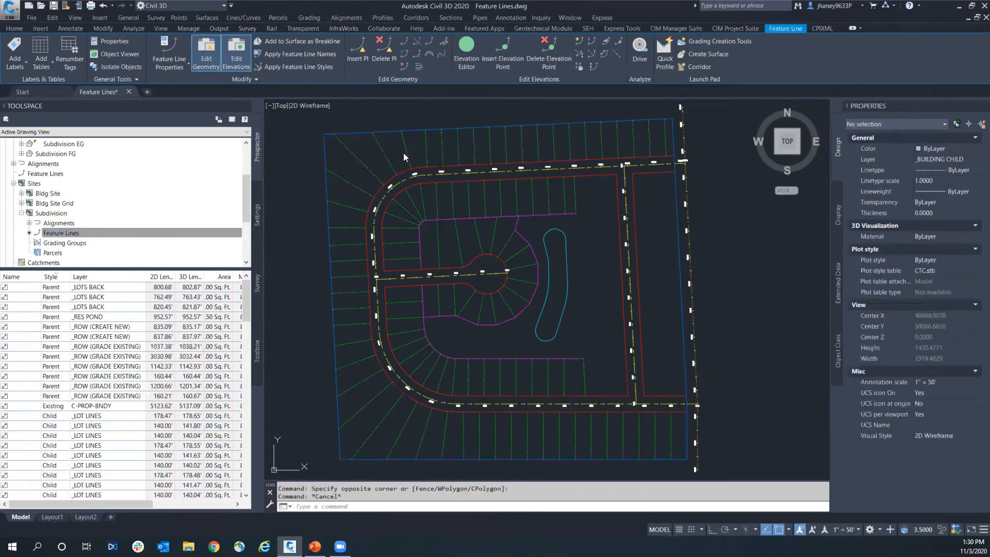
{"action": "left_click", "coordinate": [405, 172]}
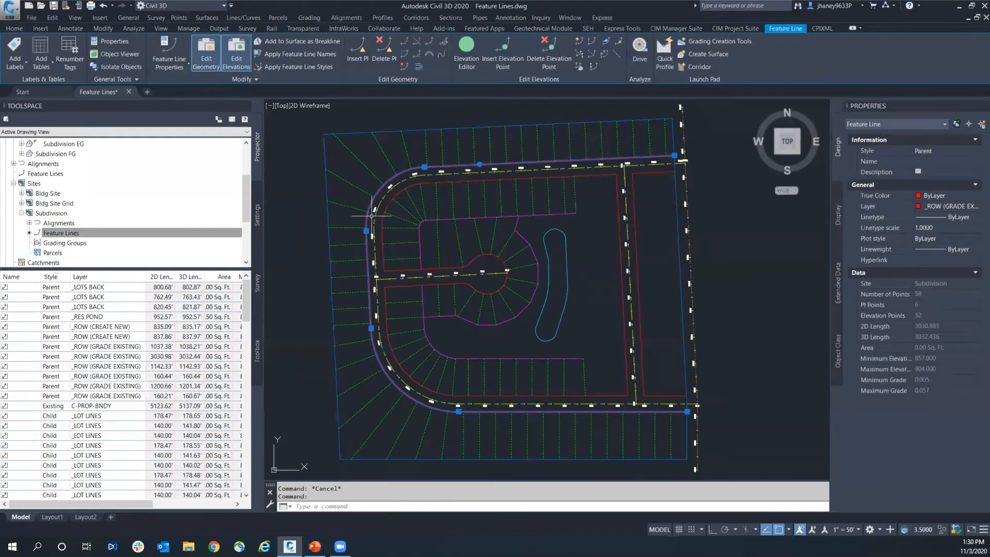
Select two lot line feature lines north of the road beside its northwest curve.
{"action": "scroll", "coordinate": [372, 216], "scroll_direction": "up", "scroll_amount": 2}
{"action": "scroll", "coordinate": [411, 156], "scroll_direction": "up", "scroll_amount": 3}
{"action": "left_click", "coordinate": [411, 156]}
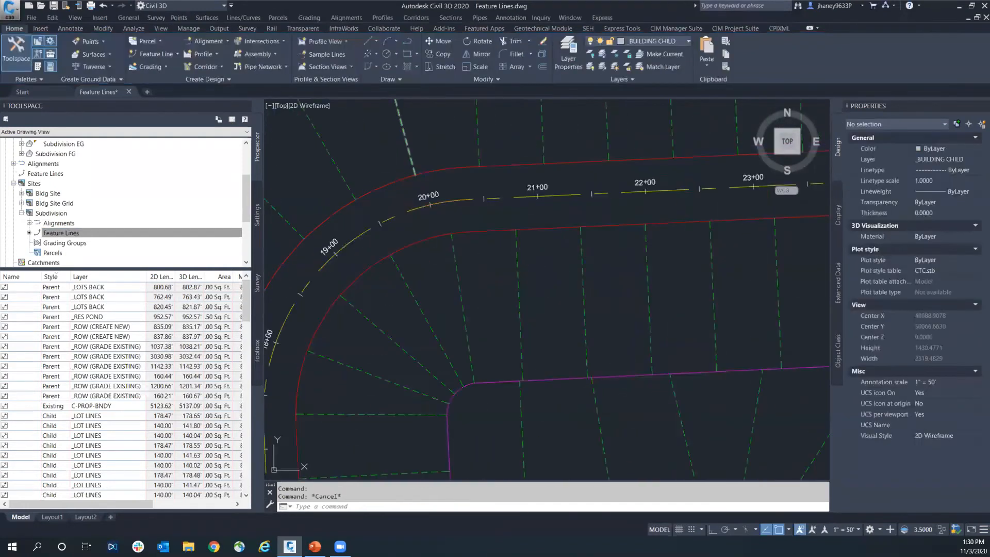
{"action": "left_click", "coordinate": [473, 146]}
{"action": "scroll", "coordinate": [493, 170], "scroll_direction": "down", "scroll_amount": 4}
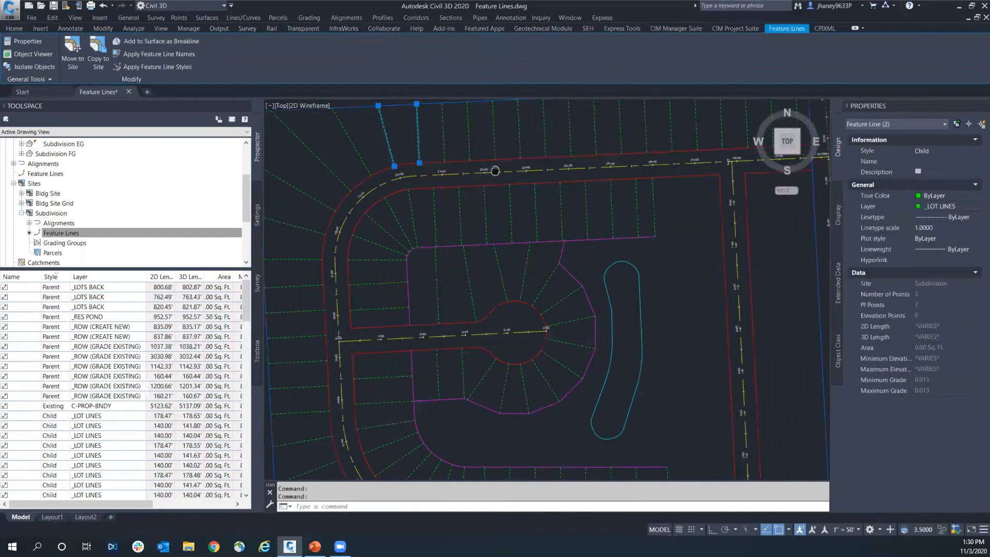
Inspect two adjacent lot line feature lines farther east along the north property boundary, and clear the selection.
{"action": "middle_click_drag", "start_coordinate": [495, 170], "coordinate": [488, 170]}
{"action": "key", "text": "Escape"}
{"action": "middle_click_drag", "start_coordinate": [643, 129], "coordinate": [617, 181]}
{"action": "left_click", "coordinate": [625, 180]}
{"action": "left_click", "coordinate": [577, 172]}
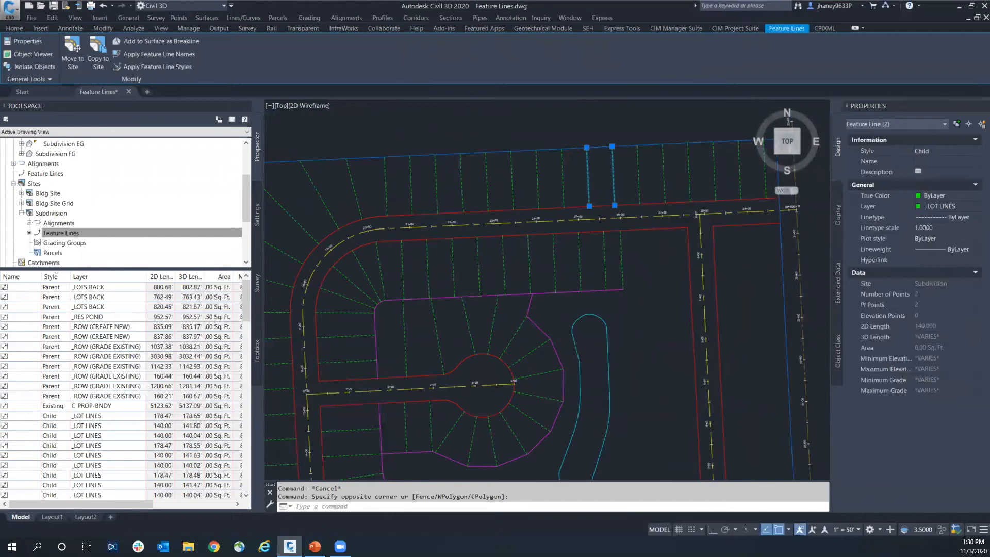
{"action": "scroll", "coordinate": [457, 190], "scroll_direction": "down", "scroll_amount": 3}
{"action": "key", "text": "Escape"}
Select all feature lines similar to the outer right-of-way feature line, and clear the selection.
{"action": "left_click", "coordinate": [457, 170]}
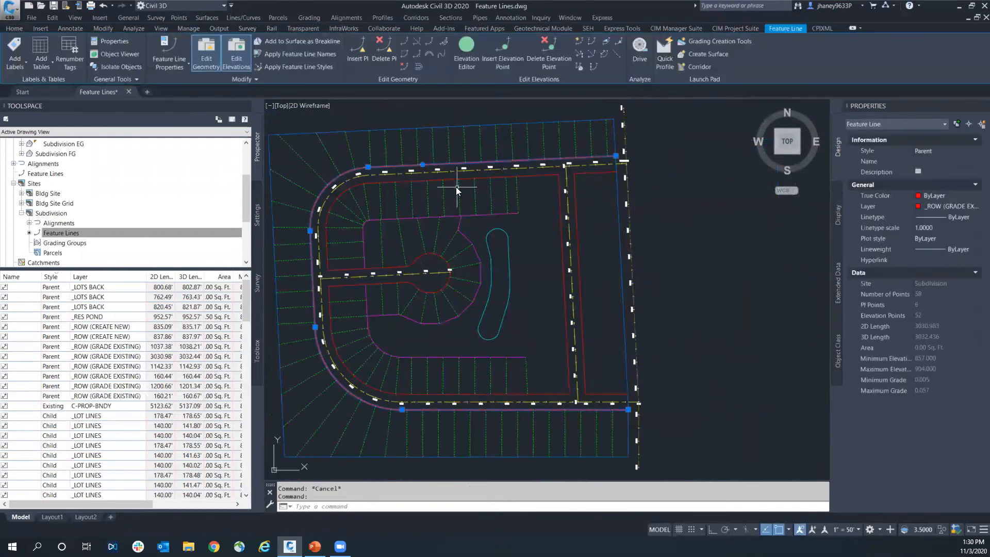
{"action": "right_click", "coordinate": [457, 190]}
{"action": "left_click", "coordinate": [512, 442]}
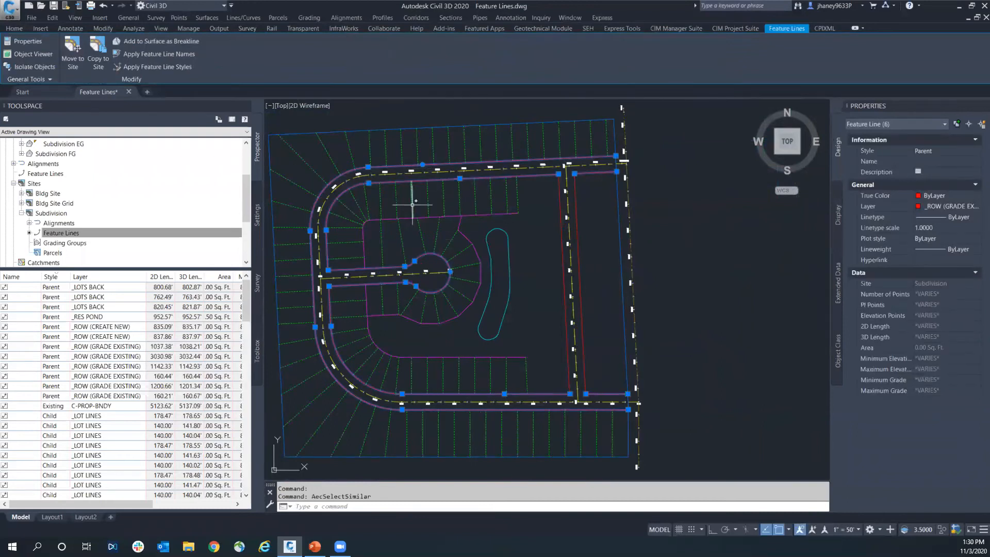
{"action": "key", "text": "Escape"}
Select all feature lines similar to the rear lot line around the cul-de-sac lots, check their layer, and clear the selection.
{"action": "left_click", "coordinate": [468, 227]}
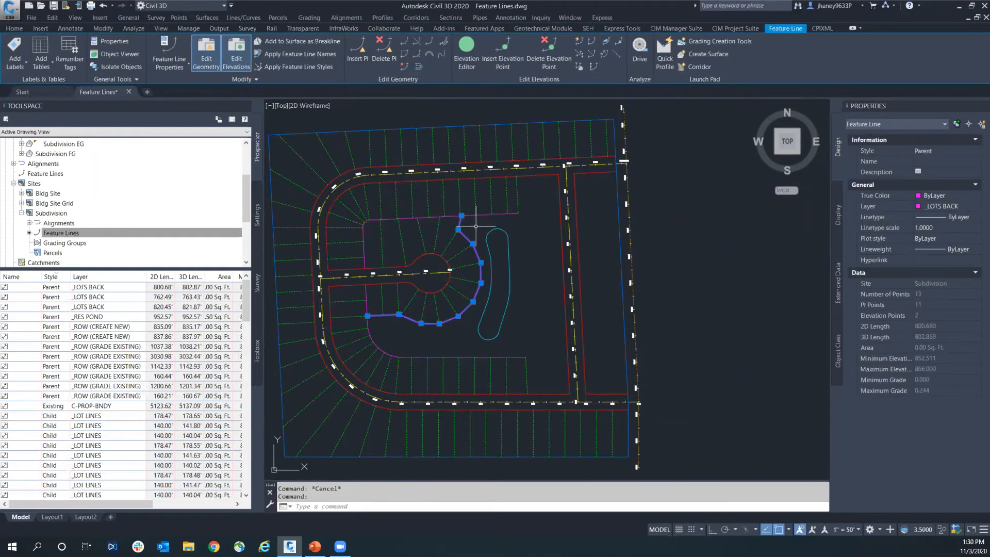
{"action": "right_click", "coordinate": [476, 226]}
{"action": "left_click", "coordinate": [521, 480]}
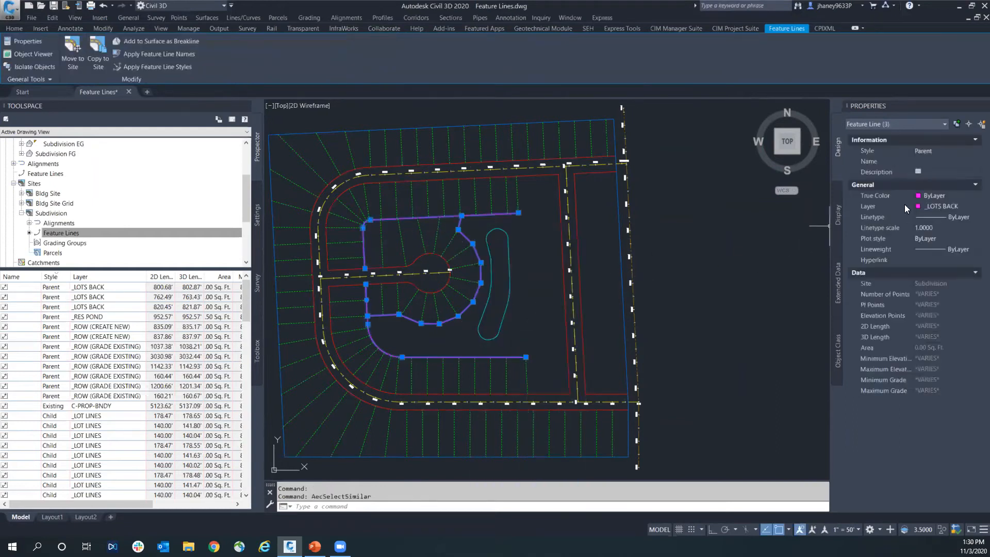
{"action": "scroll", "coordinate": [348, 192], "scroll_direction": "up", "scroll_amount": 3}
{"action": "key", "text": "Escape"}
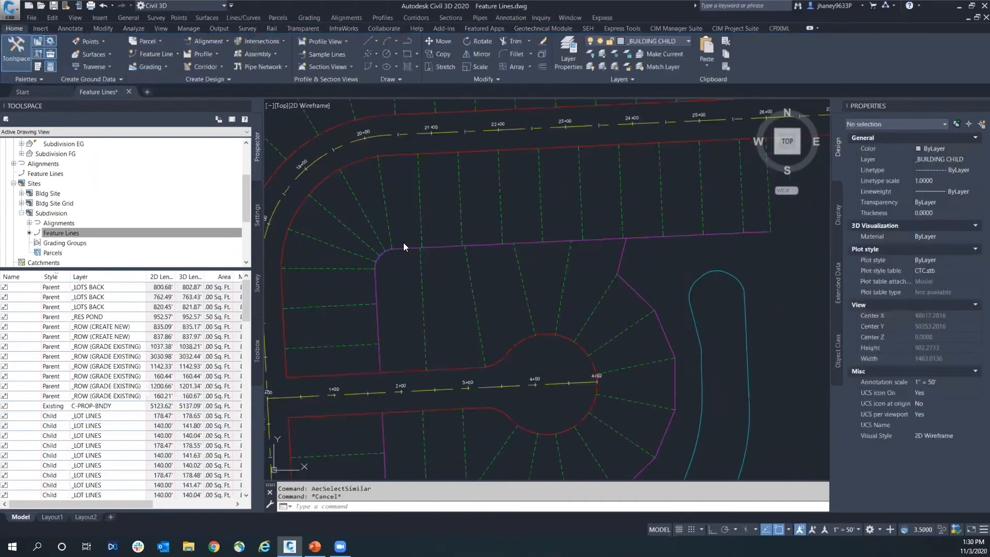
Inspect the rear lot line feature line along the north edge of the cul-de-sac lots, and clear the selection.
{"action": "left_click", "coordinate": [407, 246]}
{"action": "scroll", "coordinate": [452, 192], "scroll_direction": "down", "scroll_amount": 2}
{"action": "key", "text": "Escape"}
{"action": "left_click", "coordinate": [446, 180]}
{"action": "key", "text": "Escape"}
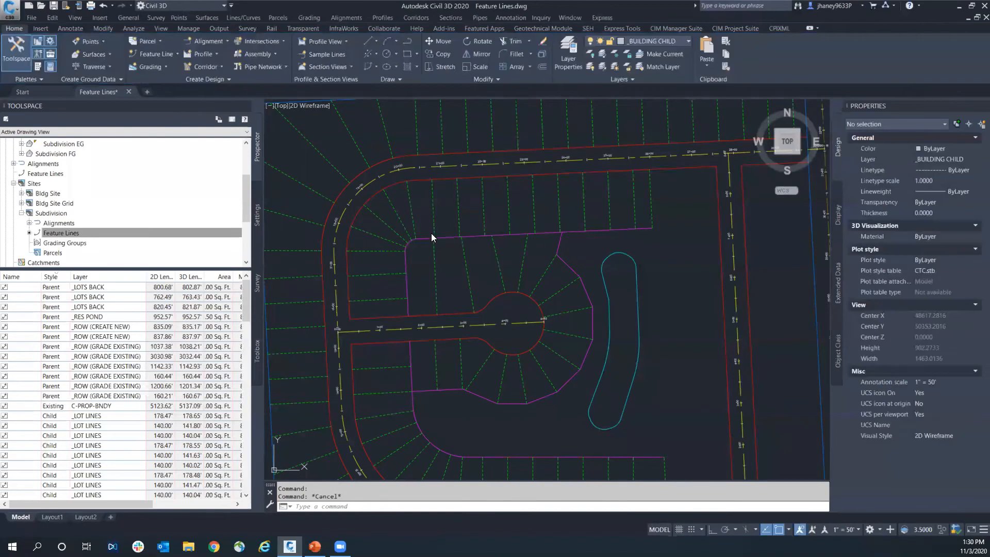
{"action": "mouse_move", "coordinate": [508, 168]}
{"action": "middle_mouse_down"}
{"action": "mouse_move", "coordinate": [493, 180]}
{"action": "mouse_move", "coordinate": [447, 186]}
{"action": "middle_mouse_up"}
{"action": "scroll", "coordinate": [455, 237], "scroll_direction": "up", "scroll_amount": 2}
{"action": "middle_click_drag", "start_coordinate": [462, 237], "coordinate": [436, 205]}
{"action": "key", "text": "Escape"}
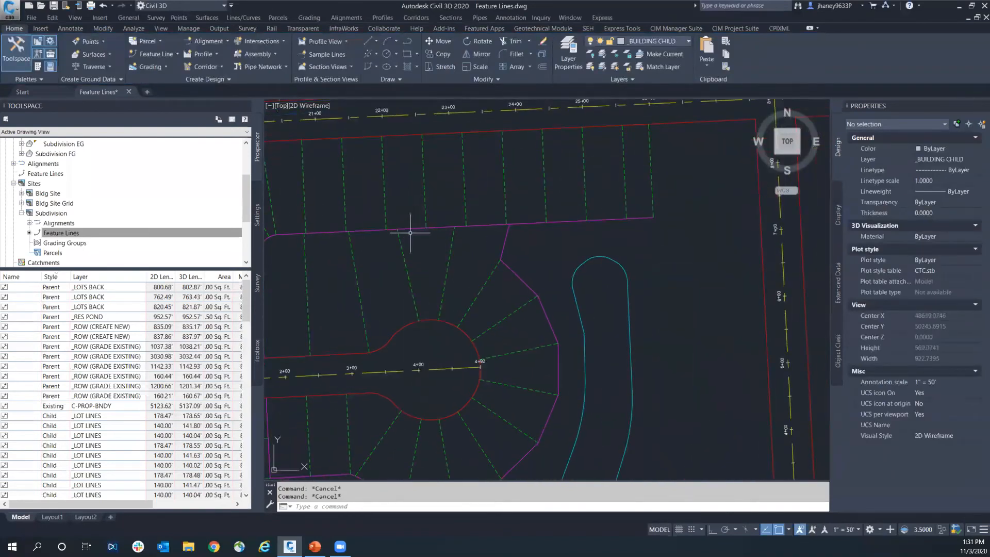
{"action": "left_click", "coordinate": [411, 226]}
{"action": "scroll", "coordinate": [418, 227], "scroll_direction": "down", "scroll_amount": 2}
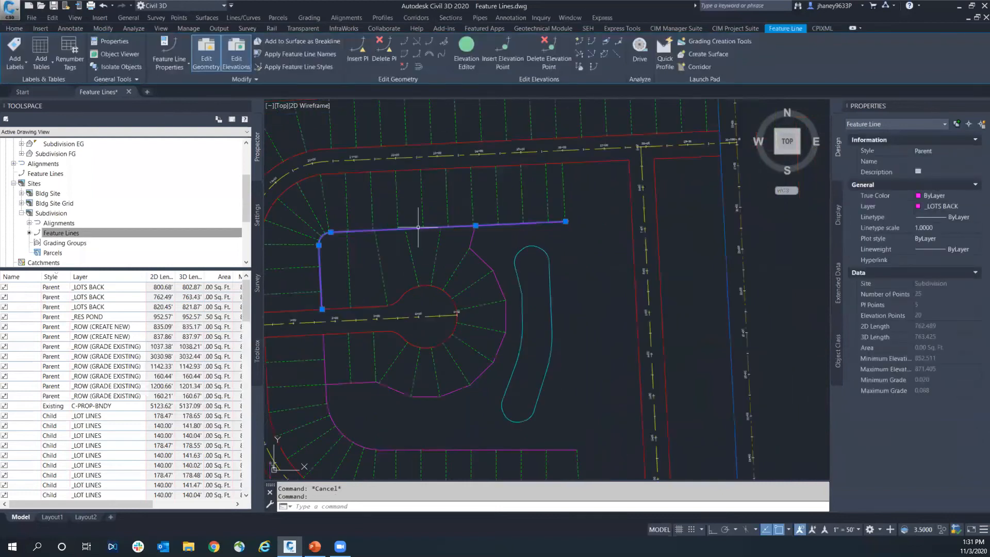
{"action": "scroll", "coordinate": [536, 263], "scroll_direction": "up", "scroll_amount": 2}
{"action": "key", "text": "Escape"}
Open the Elevation Editor for the rear lot line feature line that wraps around the cul-de-sac lots west of the pond.
{"action": "scroll", "coordinate": [490, 263], "scroll_direction": "up", "scroll_amount": 2}
{"action": "left_click", "coordinate": [437, 269]}
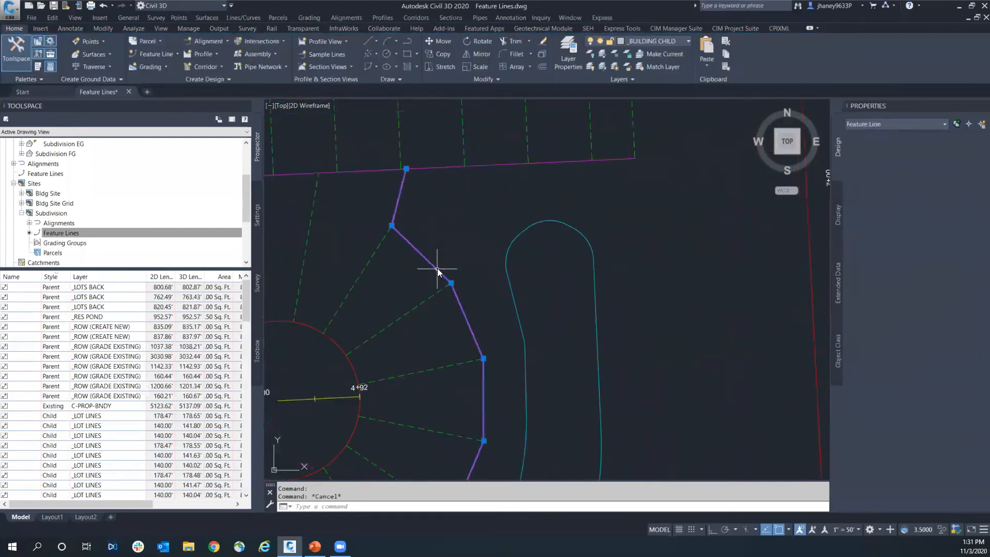
{"action": "scroll", "coordinate": [443, 275], "scroll_direction": "down", "scroll_amount": 2}
{"action": "mouse_move", "coordinate": [454, 281]}
{"action": "middle_mouse_down"}
{"action": "mouse_move", "coordinate": [387, 223]}
{"action": "mouse_move", "coordinate": [330, 197]}
{"action": "middle_mouse_up"}
{"action": "scroll", "coordinate": [357, 204], "scroll_direction": "up", "scroll_amount": 2}
{"action": "right_click", "coordinate": [359, 190]}
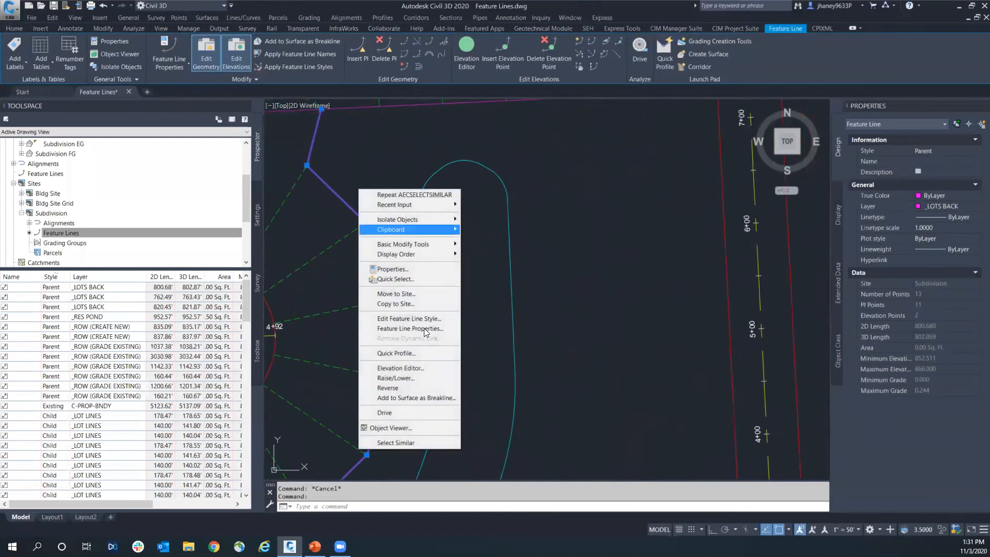
{"action": "left_click", "coordinate": [424, 368]}
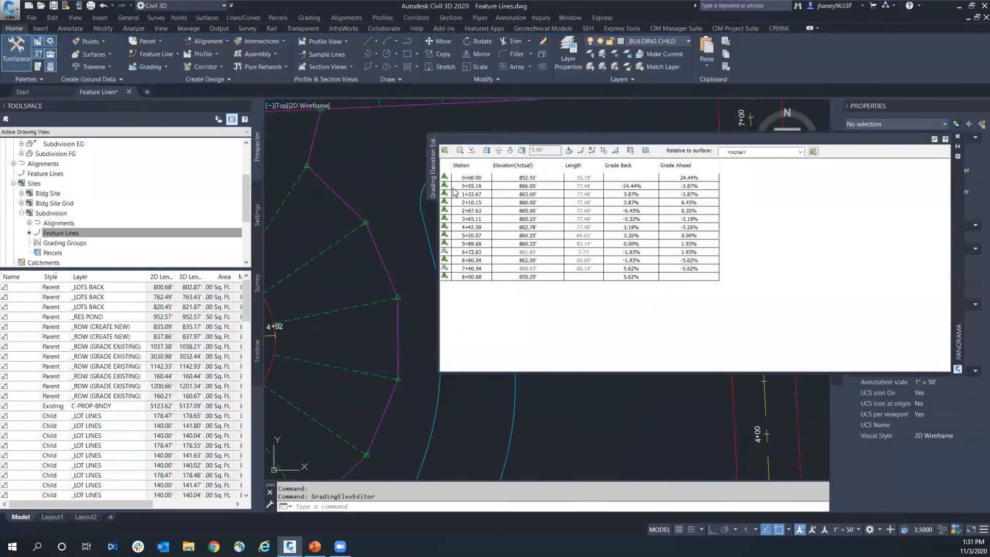
Highlight station 0+55.19 in the elevation table and locate that point on the rear lot line feature line.
{"action": "left_click", "coordinate": [454, 186]}
{"action": "middle_click_drag", "start_coordinate": [386, 205], "coordinate": [386, 246]}
{"action": "left_click", "coordinate": [449, 186]}
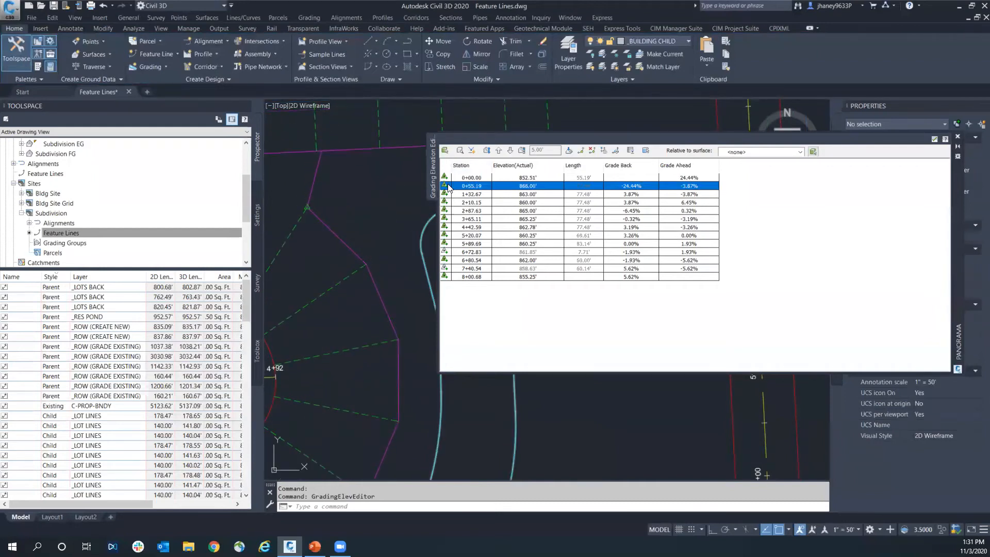
{"action": "scroll", "coordinate": [308, 205], "scroll_direction": "up", "scroll_amount": 3}
{"action": "scroll", "coordinate": [308, 205], "scroll_direction": "down", "scroll_amount": 2}
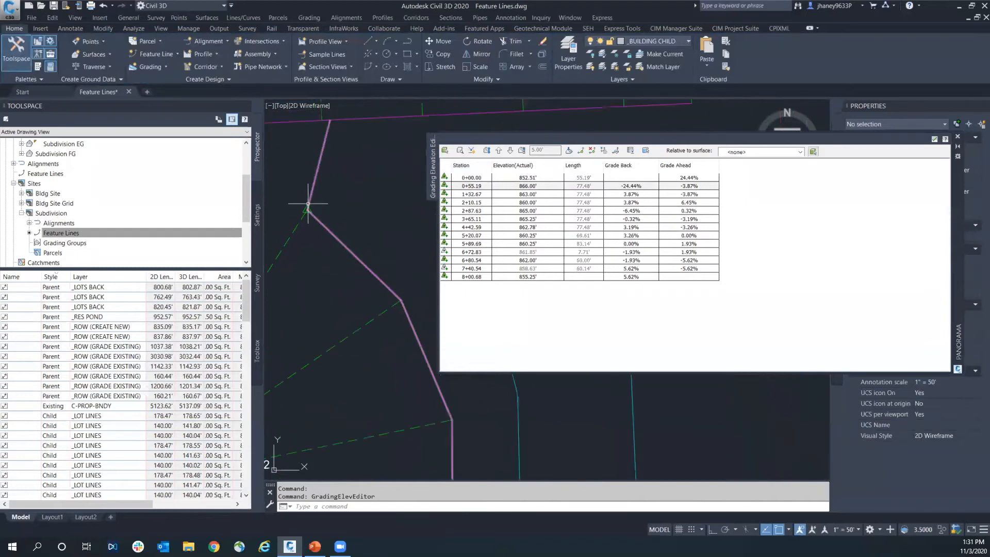
{"action": "left_click", "coordinate": [473, 186]}
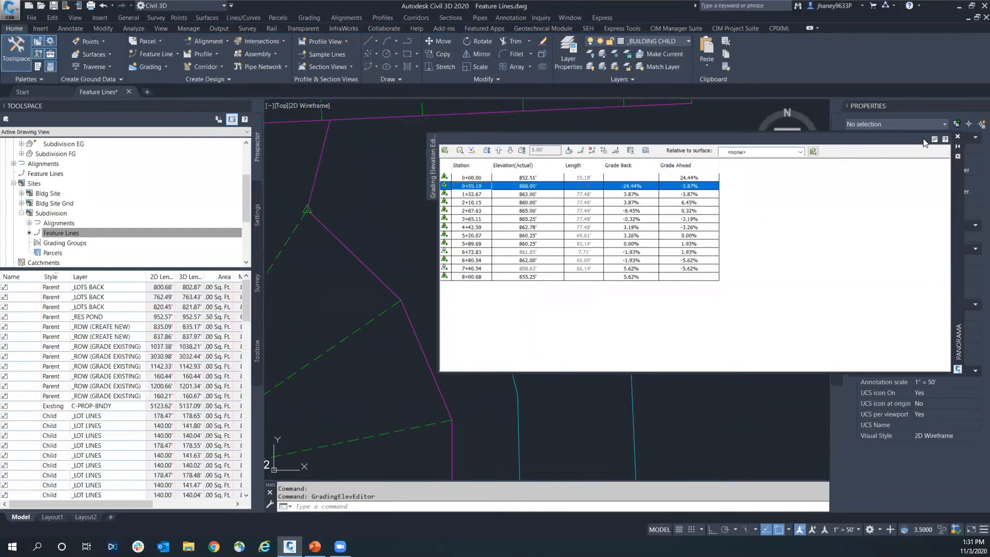
Load the dashed side lot line feature line that meets the rear lot line's northern corner into the Elevation Editor.
{"action": "left_click", "coordinate": [444, 150]}
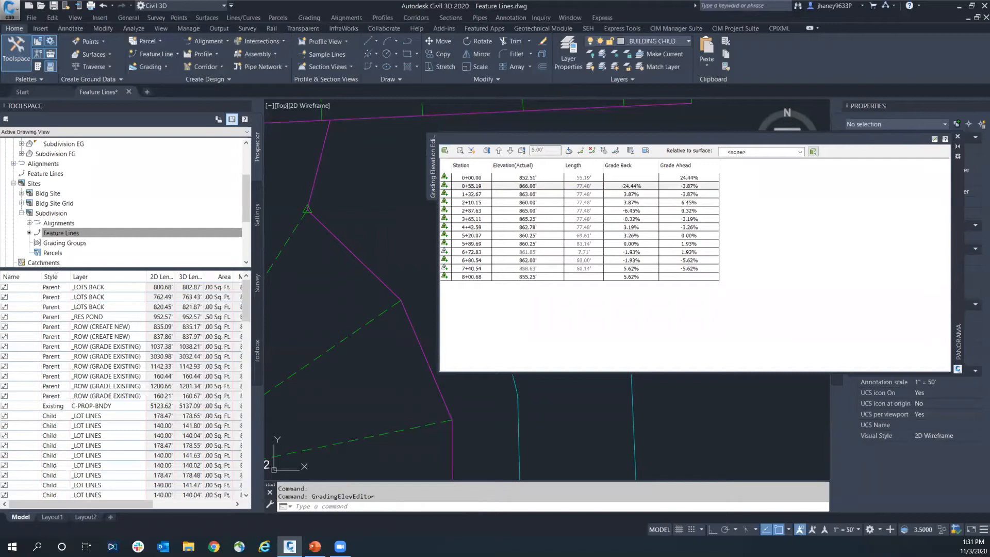
{"action": "left_click", "coordinate": [294, 231]}
{"action": "scroll", "coordinate": [304, 232], "scroll_direction": "down", "scroll_amount": 2}
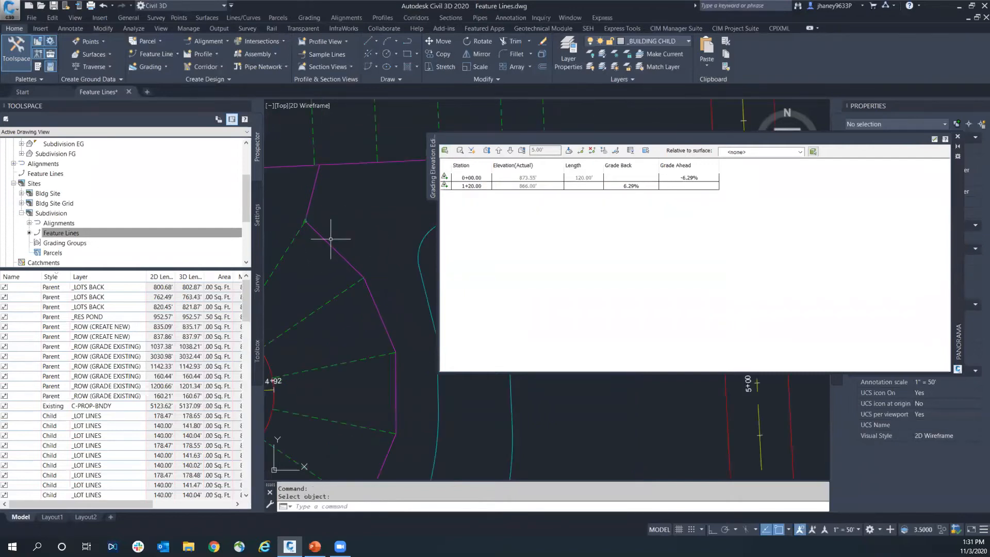
{"action": "mouse_move", "coordinate": [331, 239]}
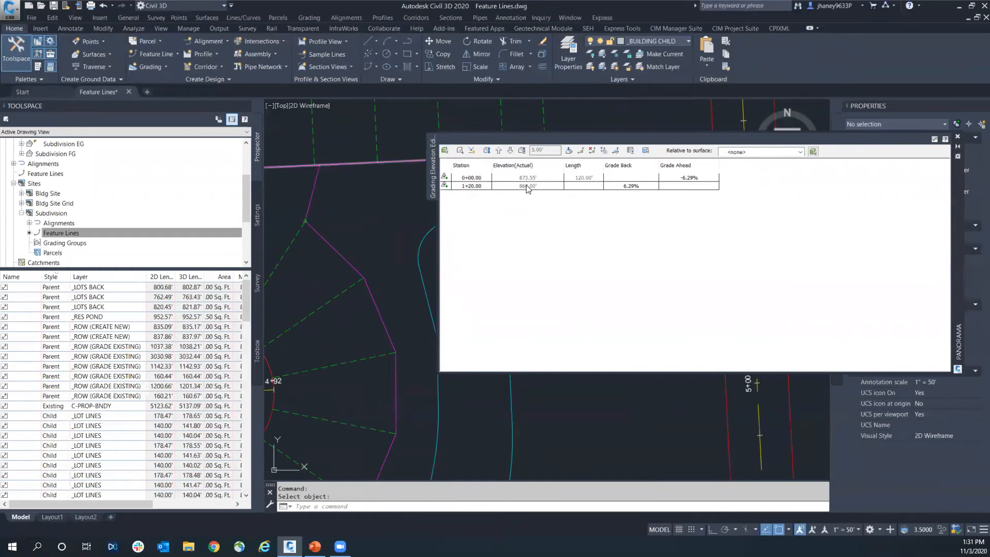
Highlight stations 1+20.00 and 0+00.00 in the elevation table and locate both ends of the side lot line.
{"action": "left_click", "coordinate": [461, 186]}
{"action": "scroll", "coordinate": [346, 223], "scroll_direction": "down", "scroll_amount": 2}
{"action": "middle_click_drag", "start_coordinate": [331, 230], "coordinate": [338, 227]}
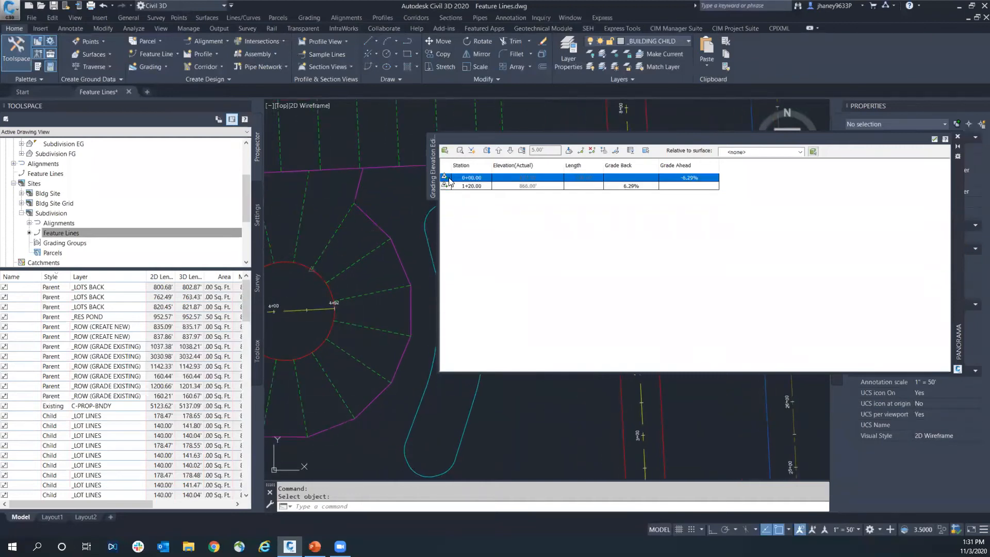
{"action": "middle_click_drag", "start_coordinate": [333, 240], "coordinate": [327, 283]}
{"action": "scroll", "coordinate": [304, 265], "scroll_direction": "up", "scroll_amount": 2}
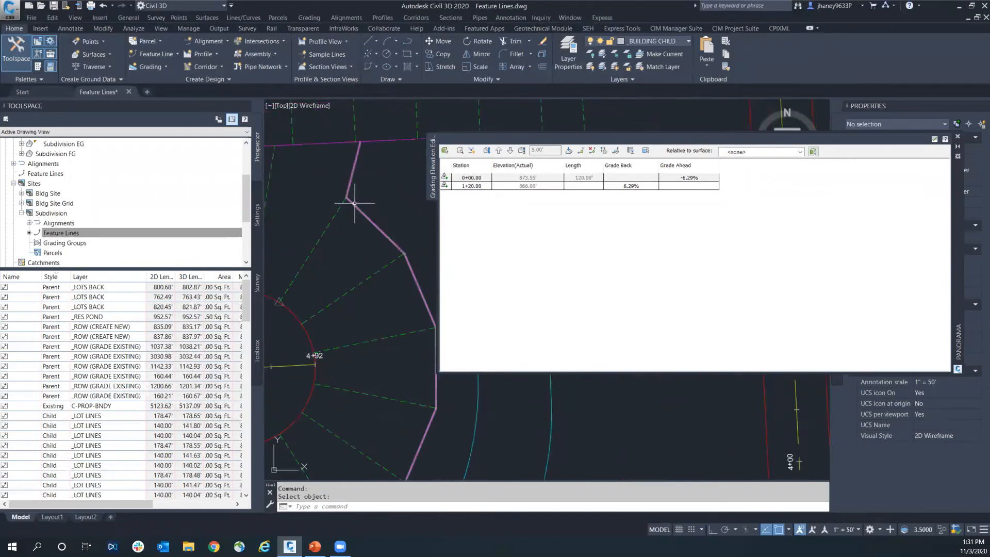
Select the rear lot line and the adjoining side lot line to inspect their shared vertex, and clear the selection.
{"action": "left_click", "coordinate": [359, 212]}
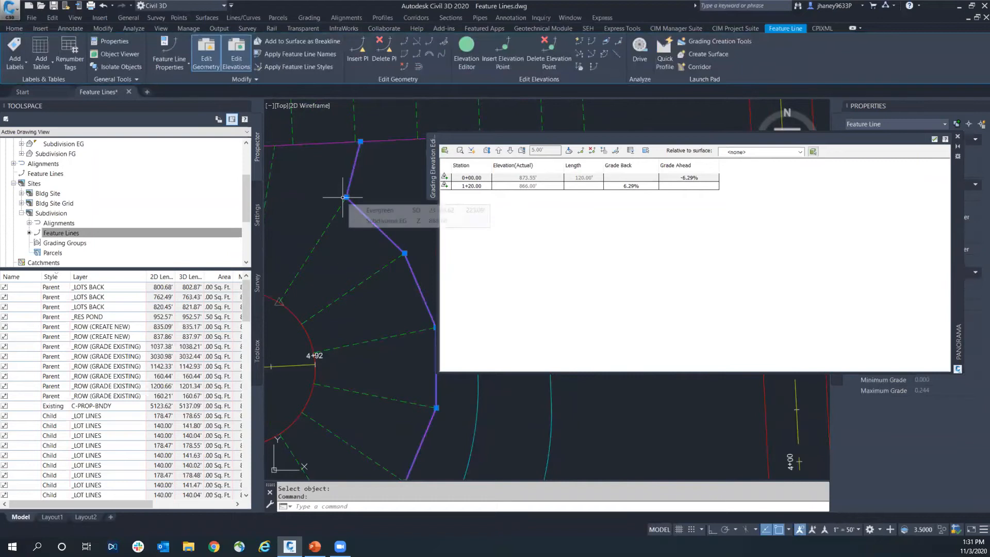
{"action": "scroll", "coordinate": [344, 202], "scroll_direction": "up", "scroll_amount": 2}
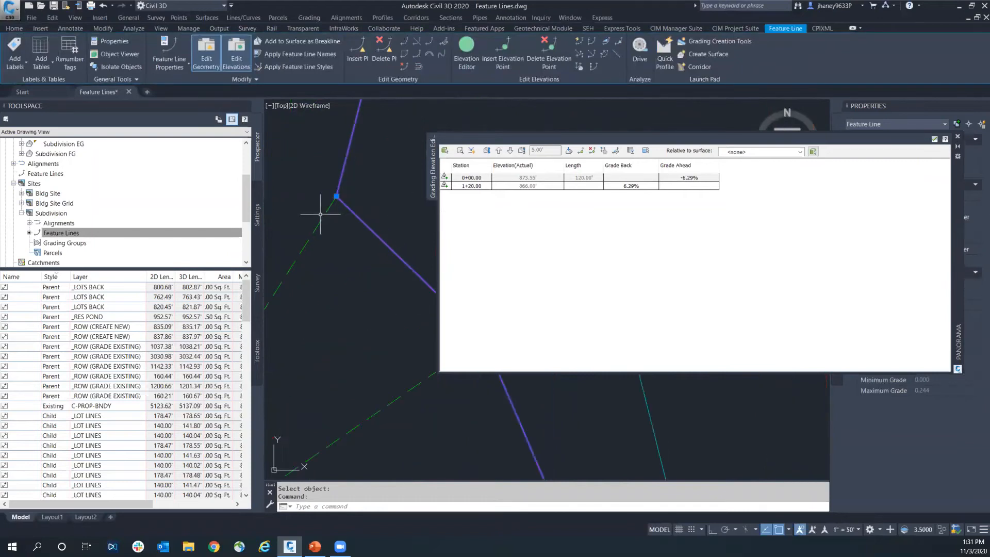
{"action": "left_click", "coordinate": [320, 218]}
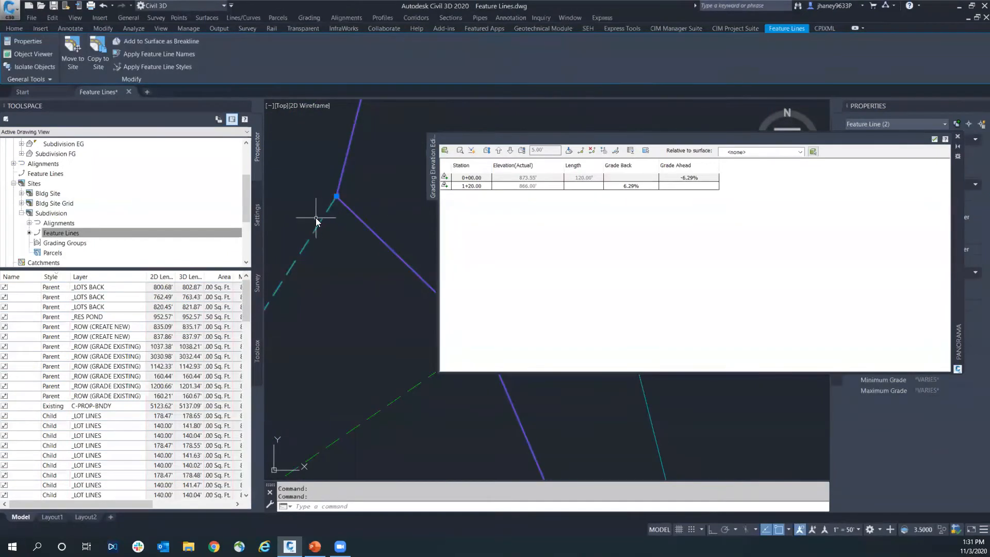
{"action": "key", "text": "Escape"}
Load the rear lot line feature line into the Elevation Editor and set its elevation at station 0+55.19 to 900.
{"action": "left_click", "coordinate": [445, 151]}
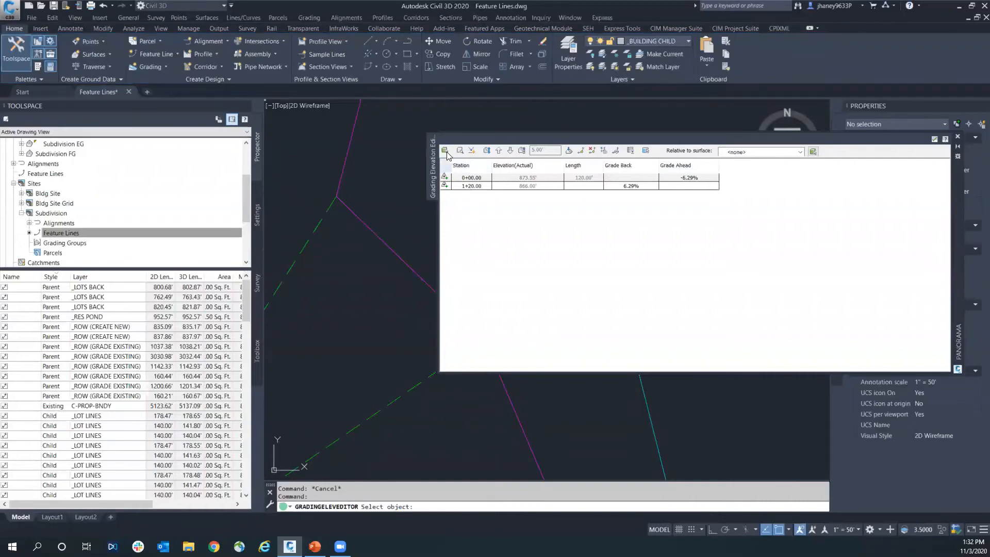
{"action": "left_click", "coordinate": [346, 206]}
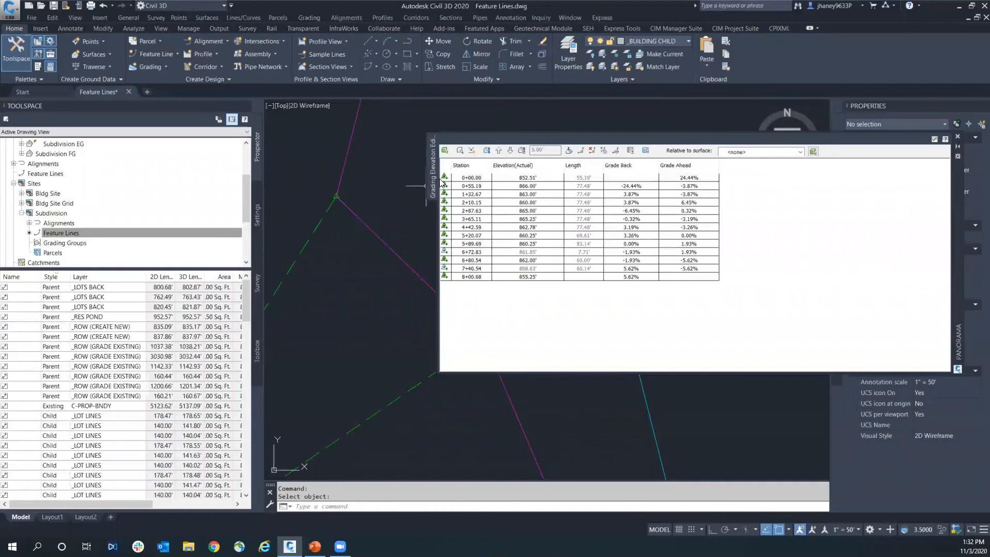
{"action": "left_click", "coordinate": [529, 187]}
{"action": "left_click", "coordinate": [551, 186]}
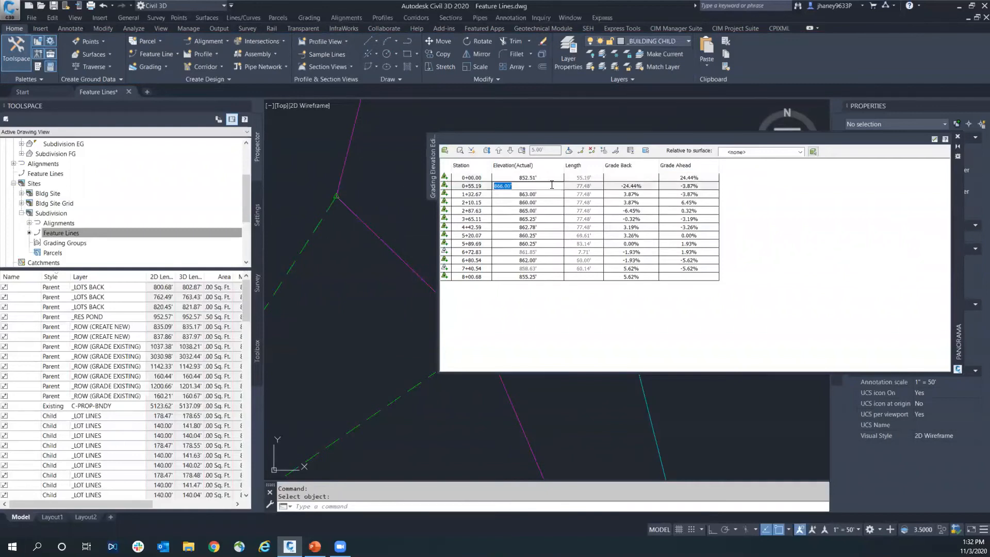
{"action": "type", "text": "900"}
{"action": "key", "text": "Return"}
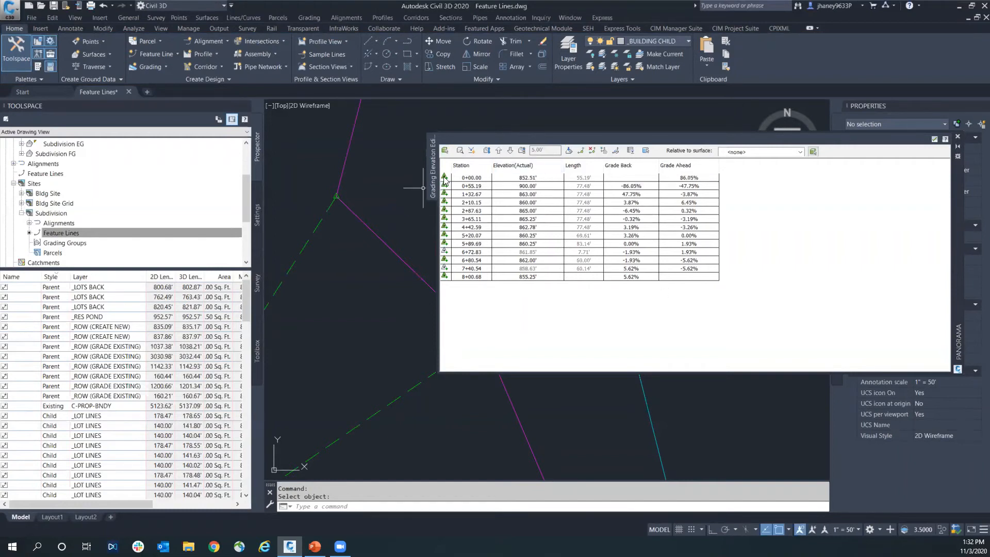
Reload the adjoining side lot line in the Elevation Editor to check its elevation at the shared corner.
{"action": "left_click", "coordinate": [444, 151]}
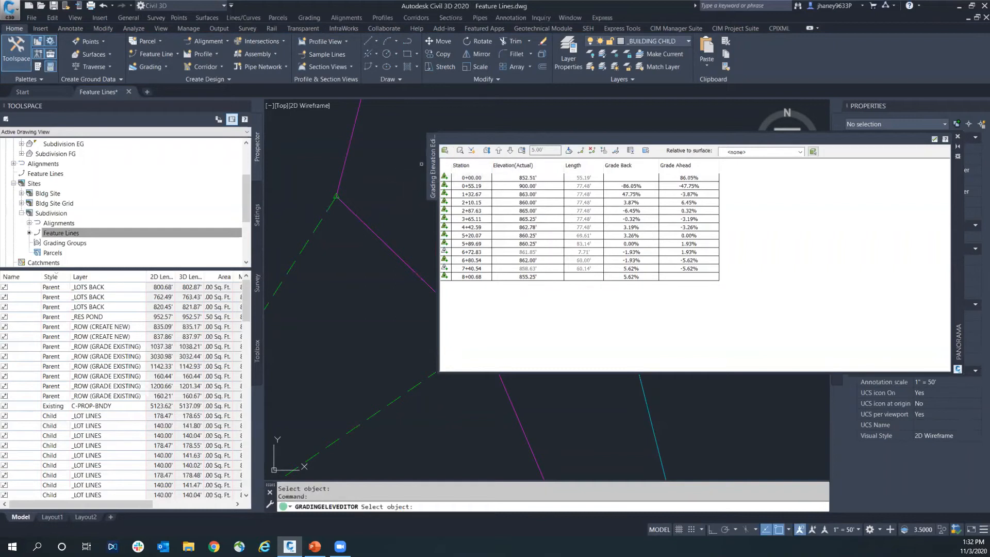
{"action": "left_click", "coordinate": [330, 213]}
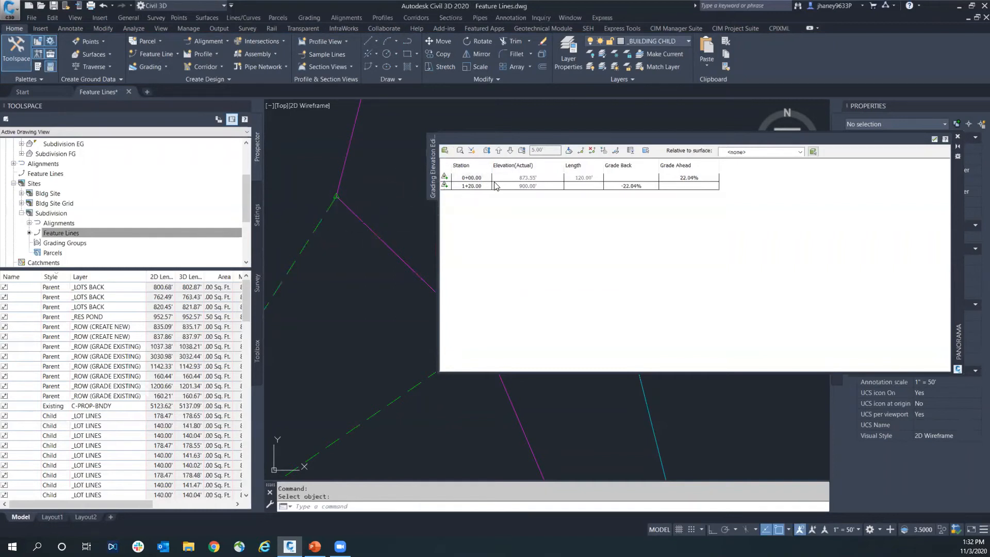
Check whether the elevations at the lot line's two stations can be edited in the elevation editor.
{"action": "left_click", "coordinate": [536, 190]}
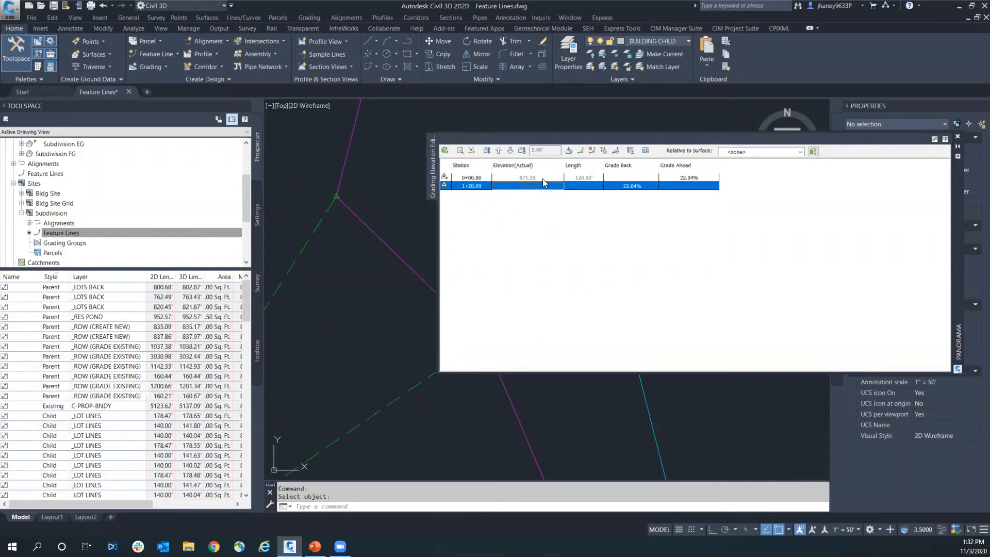
{"action": "left_click", "coordinate": [542, 177]}
{"action": "left_click", "coordinate": [541, 184]}
{"action": "left_click", "coordinate": [540, 179]}
{"action": "left_click", "coordinate": [540, 186]}
{"action": "left_click", "coordinate": [532, 176]}
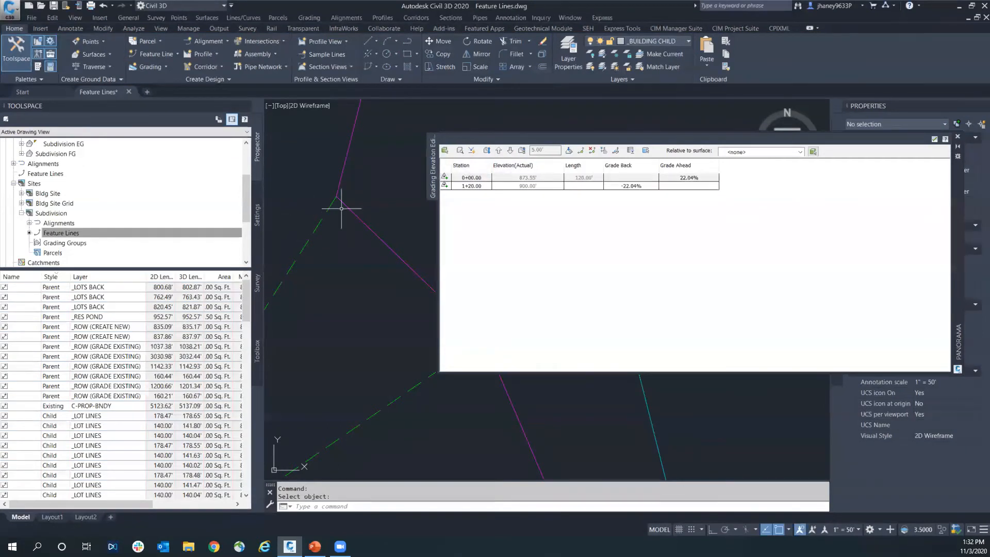
Open the elevation editor on the magenta lot-back feature line and examine its elevations around the cul-de-sac lot corner.
{"action": "key", "text": "Escape"}
{"action": "key", "text": "Return"}
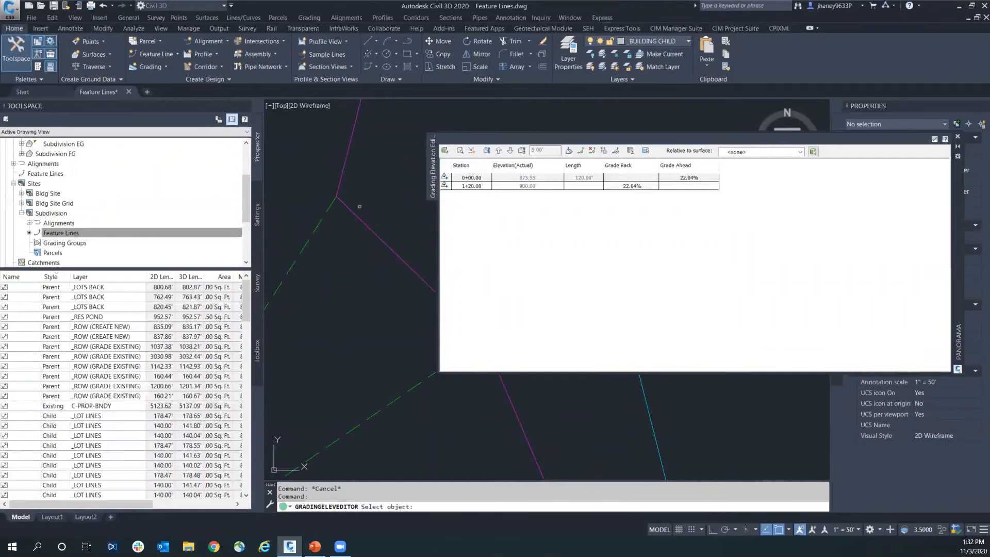
{"action": "left_click", "coordinate": [355, 212]}
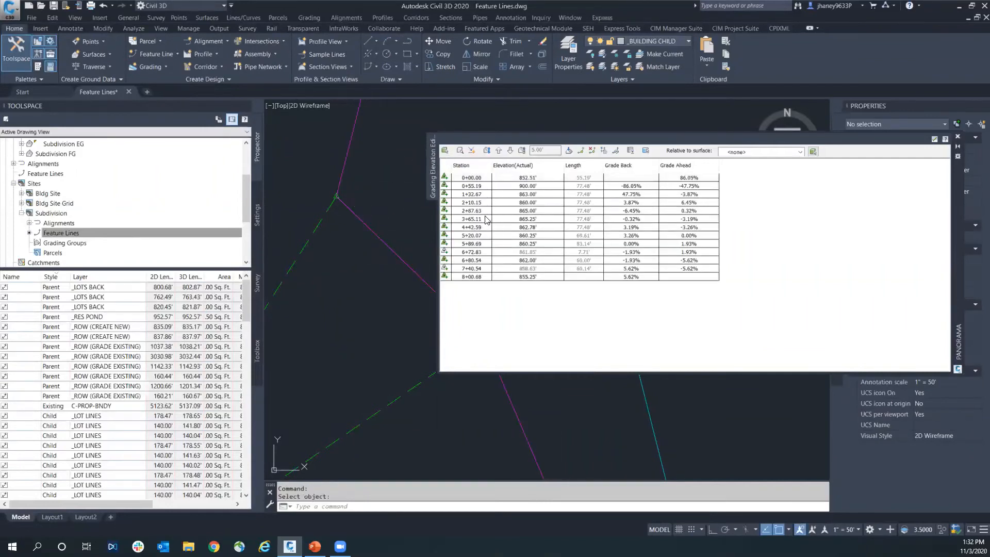
{"action": "scroll", "coordinate": [347, 212], "scroll_direction": "up", "scroll_amount": 3}
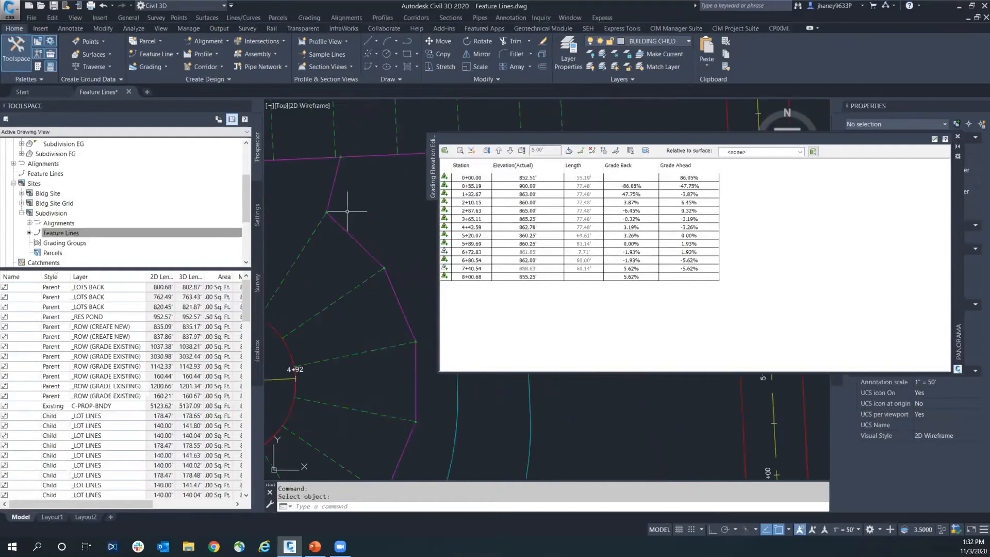
{"action": "scroll", "coordinate": [345, 174], "scroll_direction": "up", "scroll_amount": 4}
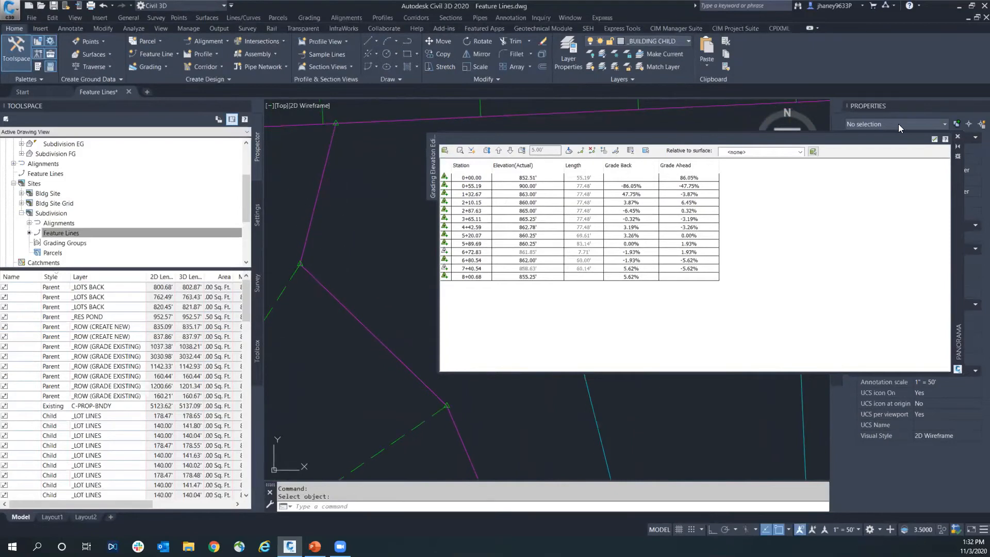
Close the elevation editor and reopen it for the green dashed lot line ending at the lot-back line's first bend.
{"action": "left_click", "coordinate": [945, 141]}
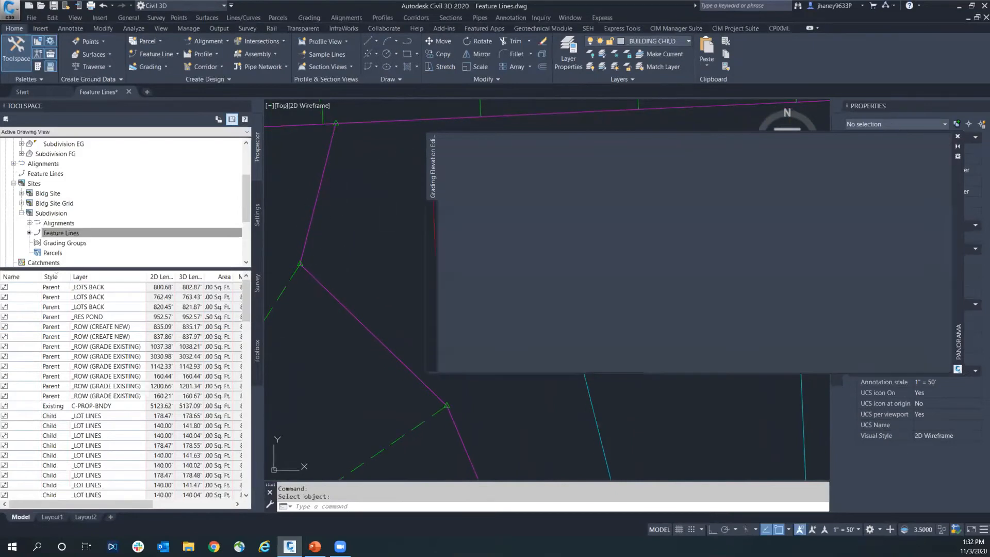
{"action": "key", "text": "Escape"}
{"action": "key", "text": "Escape"}
{"action": "scroll", "coordinate": [330, 201], "scroll_direction": "down", "scroll_amount": 4}
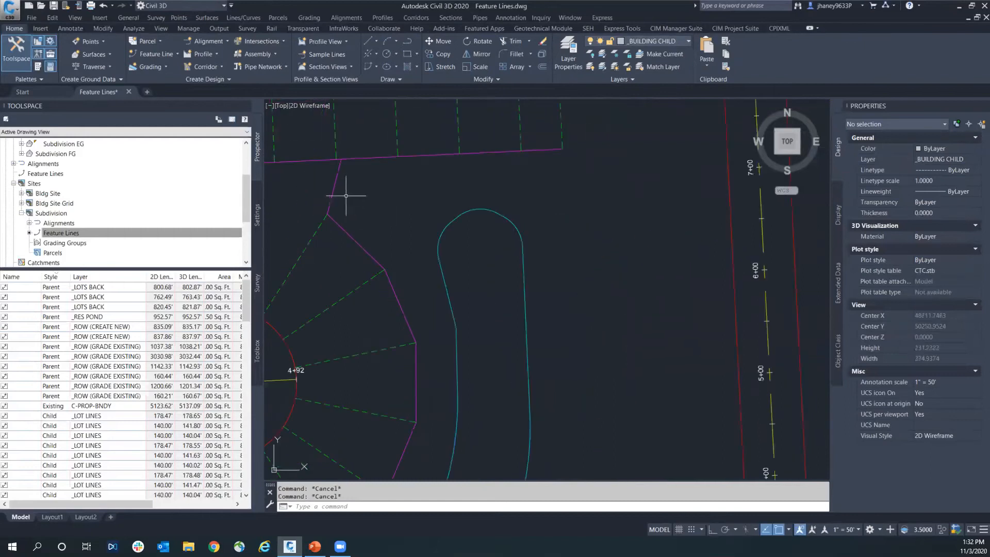
{"action": "left_click", "coordinate": [336, 189]}
{"action": "key", "text": "Escape"}
{"action": "left_click", "coordinate": [321, 227]}
{"action": "right_click", "coordinate": [334, 230]}
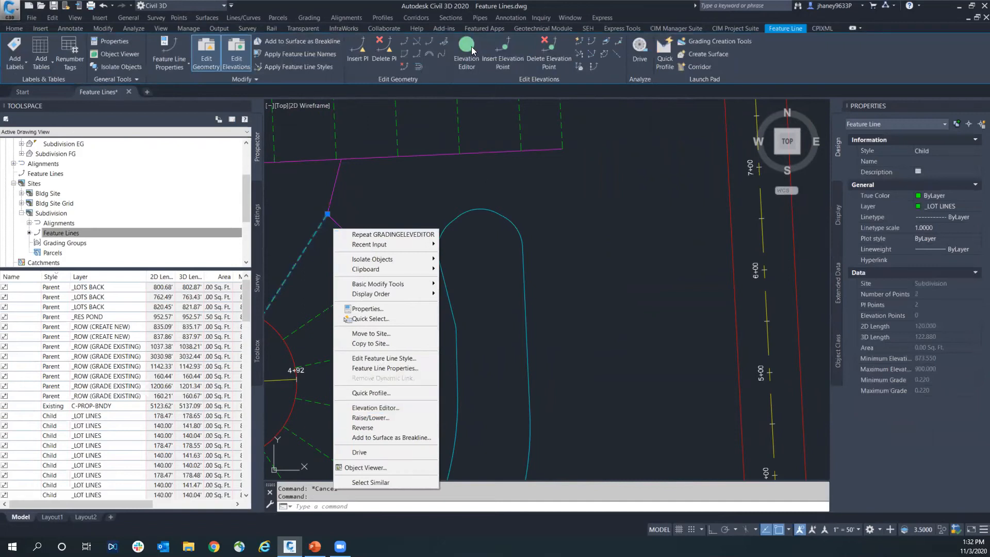
{"action": "left_click", "coordinate": [409, 408]}
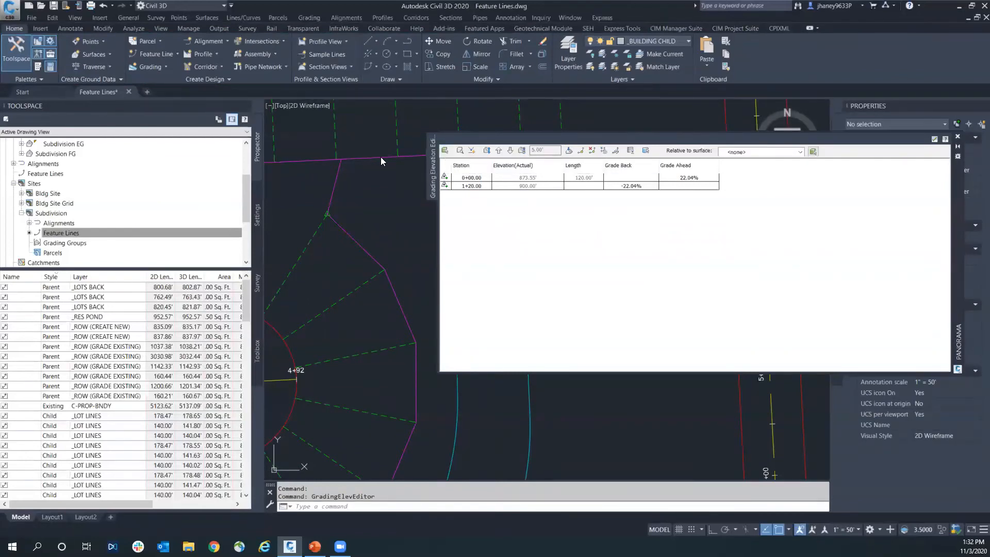
Switch the elevation editor to a lot line north of the lot-back line and examine its elevations.
{"action": "left_click", "coordinate": [444, 153]}
{"action": "key", "text": "Escape"}
{"action": "left_click", "coordinate": [445, 151]}
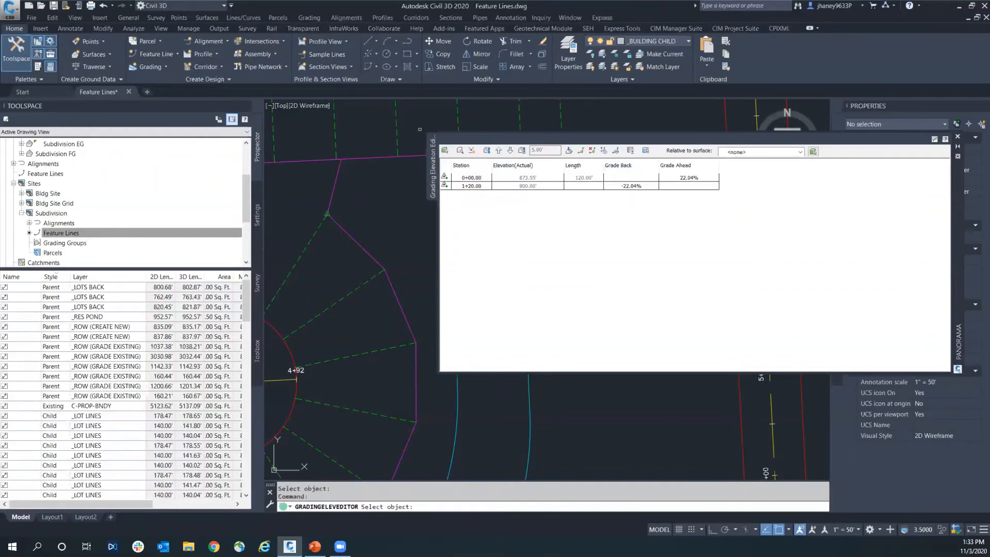
{"action": "left_click", "coordinate": [397, 127]}
{"action": "middle_click_drag", "start_coordinate": [408, 198], "coordinate": [346, 287]}
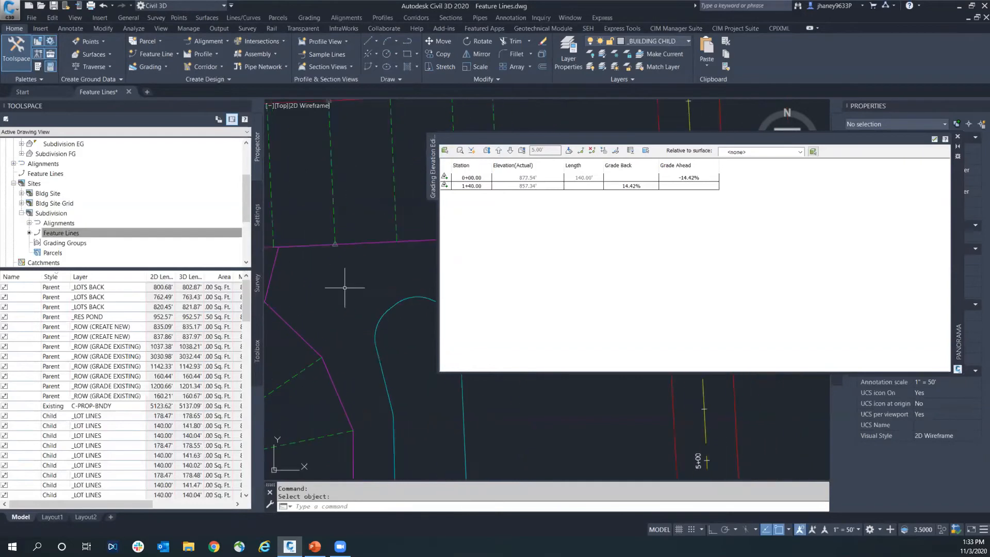
{"action": "scroll", "coordinate": [345, 285], "scroll_direction": "down", "scroll_amount": 2}
{"action": "scroll", "coordinate": [326, 181], "scroll_direction": "up", "scroll_amount": 2}
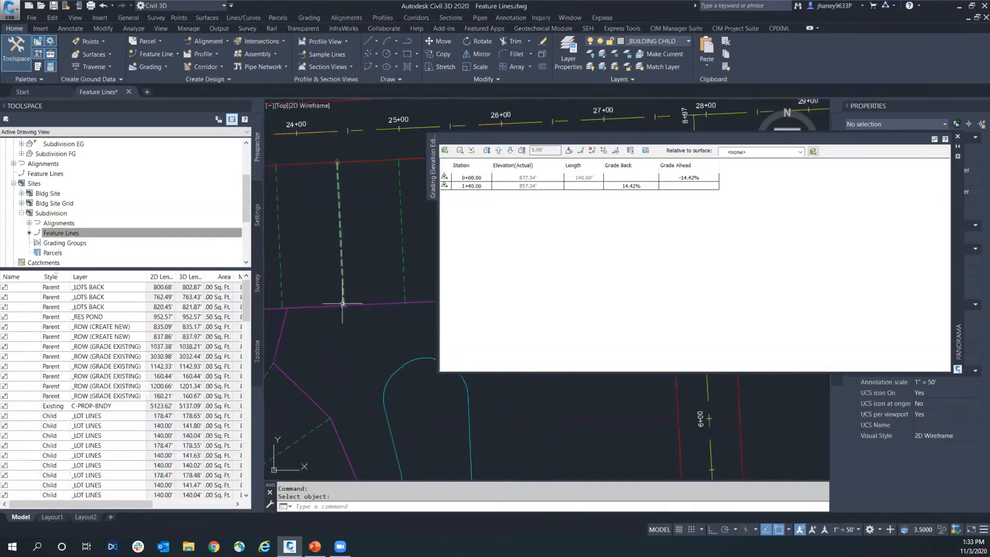
Load the magenta lot-back feature line into the elevation editor and set its elevation at station 0+55.19 to 866.
{"action": "left_click", "coordinate": [445, 151]}
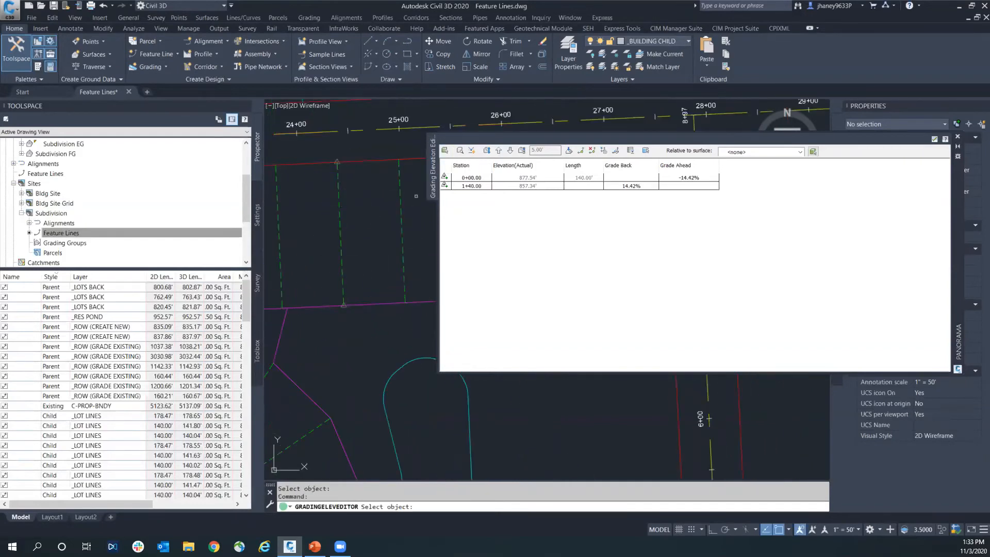
{"action": "left_click", "coordinate": [307, 398]}
{"action": "middle_click_drag", "start_coordinate": [374, 392], "coordinate": [390, 253]}
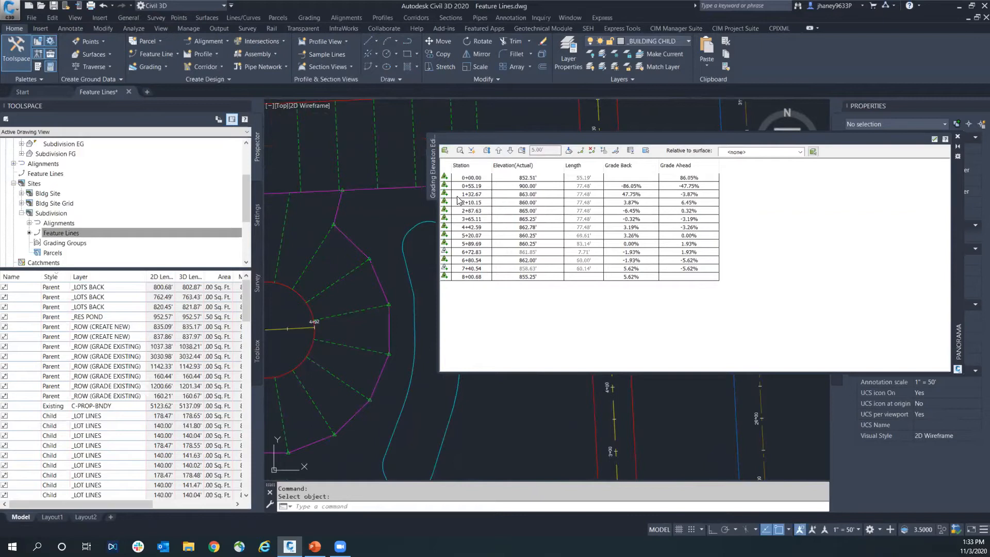
{"action": "left_click", "coordinate": [545, 185]}
{"action": "left_click", "coordinate": [544, 185]}
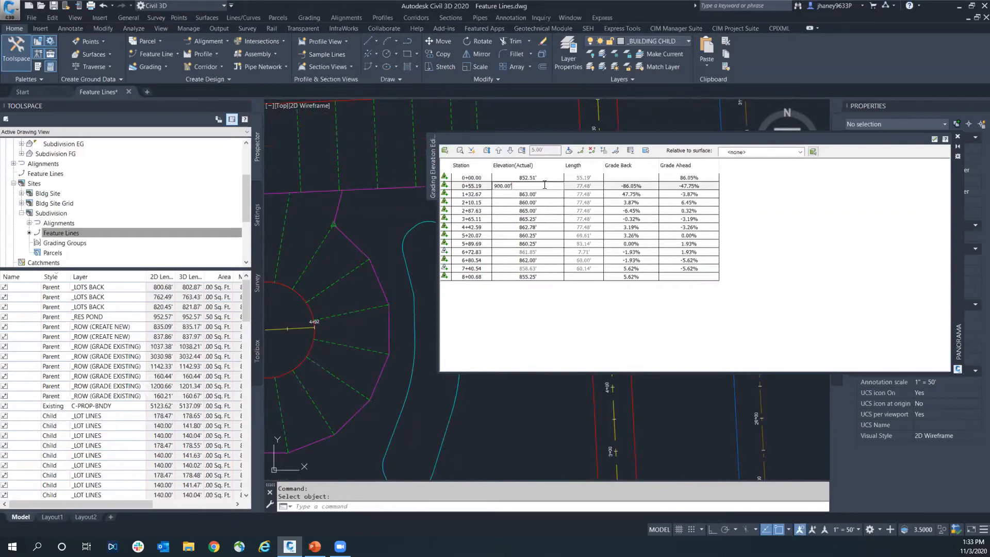
{"action": "left_click_drag", "start_coordinate": [544, 188], "coordinate": [470, 189]}
{"action": "type", "text": "866"}
{"action": "key", "text": "Return"}
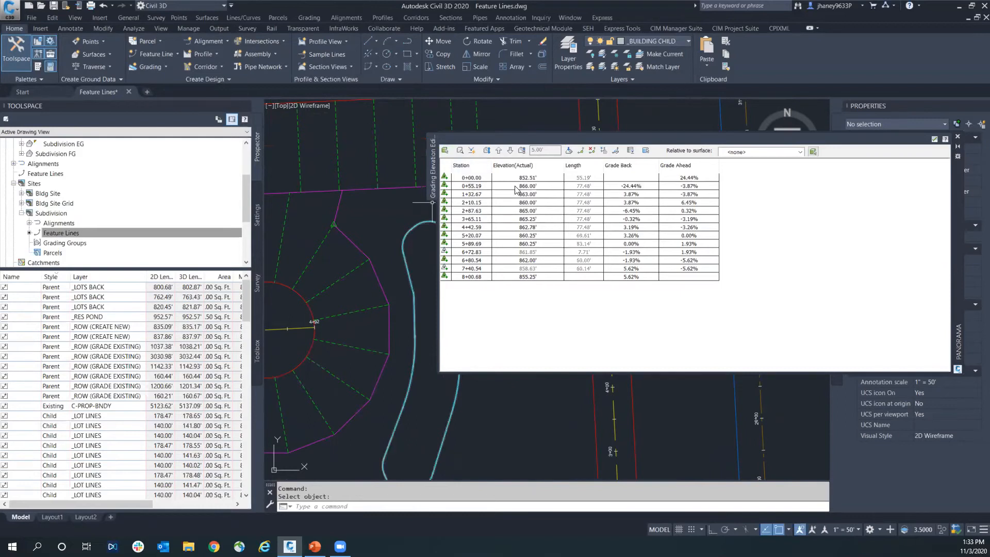
Open the elevation editor on the adjoining green lot line to check its end elevation, and close the editor.
{"action": "left_click", "coordinate": [936, 140]}
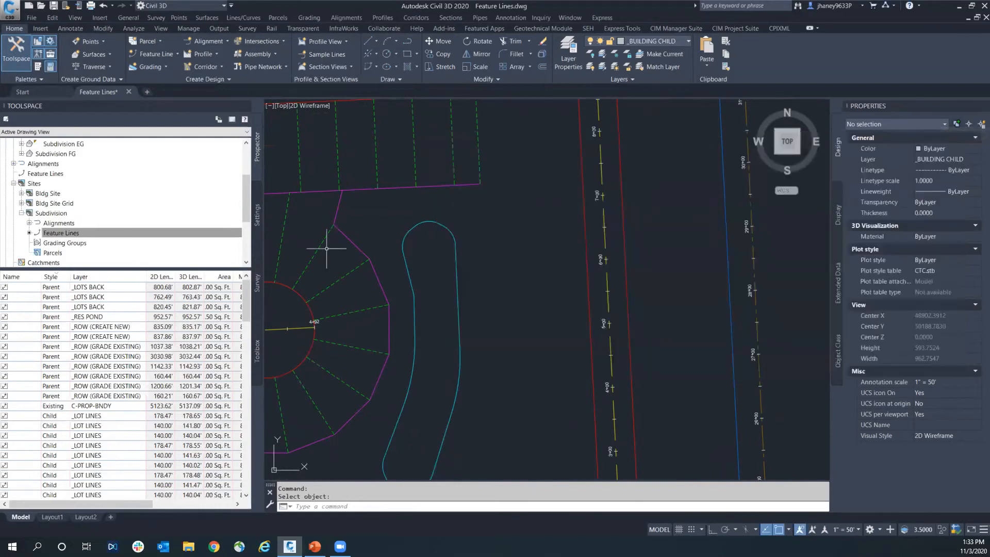
{"action": "left_click", "coordinate": [325, 243]}
{"action": "left_click", "coordinate": [322, 245]}
{"action": "right_click", "coordinate": [322, 245]}
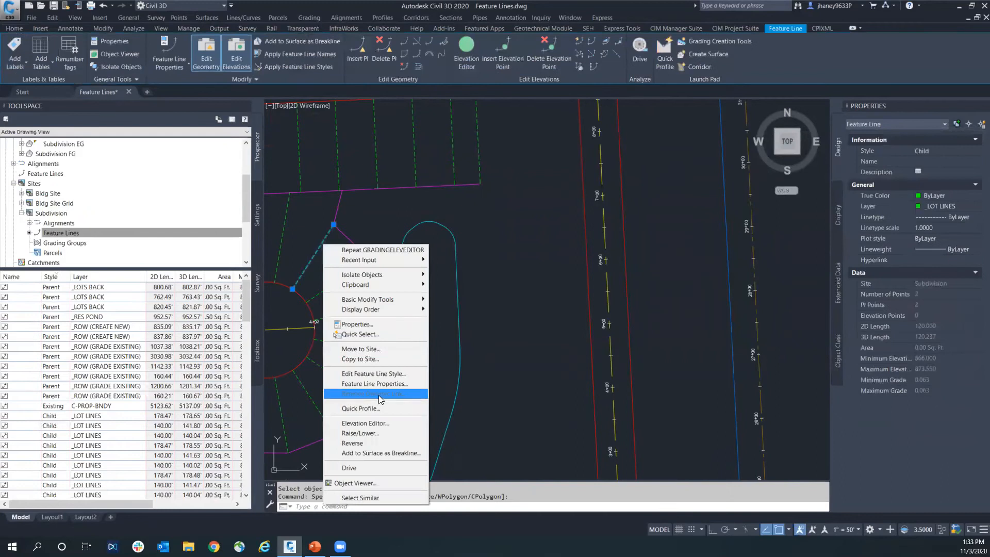
{"action": "left_click", "coordinate": [381, 424]}
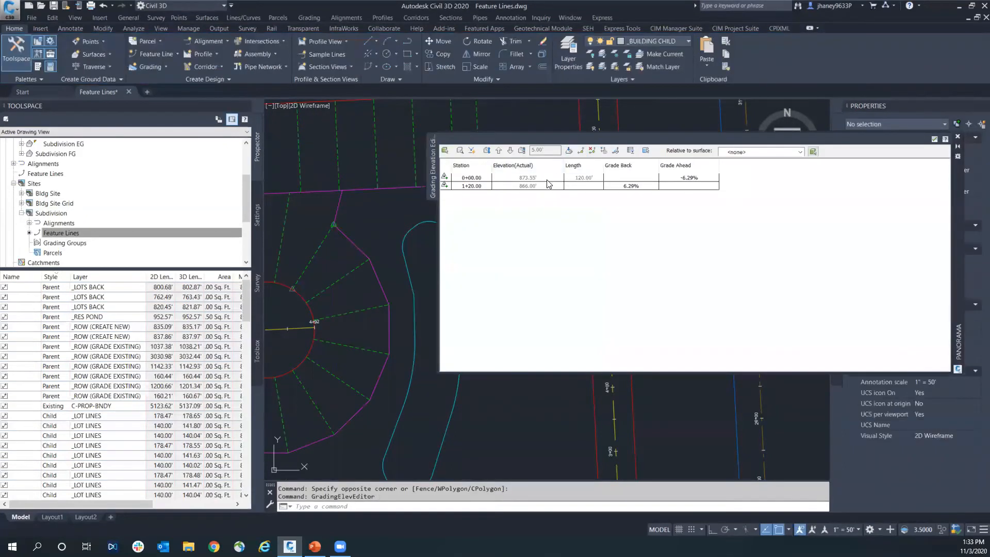
{"action": "left_click", "coordinate": [934, 139]}
Show the whole subdivision and enlarge the tree area above the feature line list.
{"action": "scroll", "coordinate": [575, 211], "scroll_direction": "down", "scroll_amount": 5}
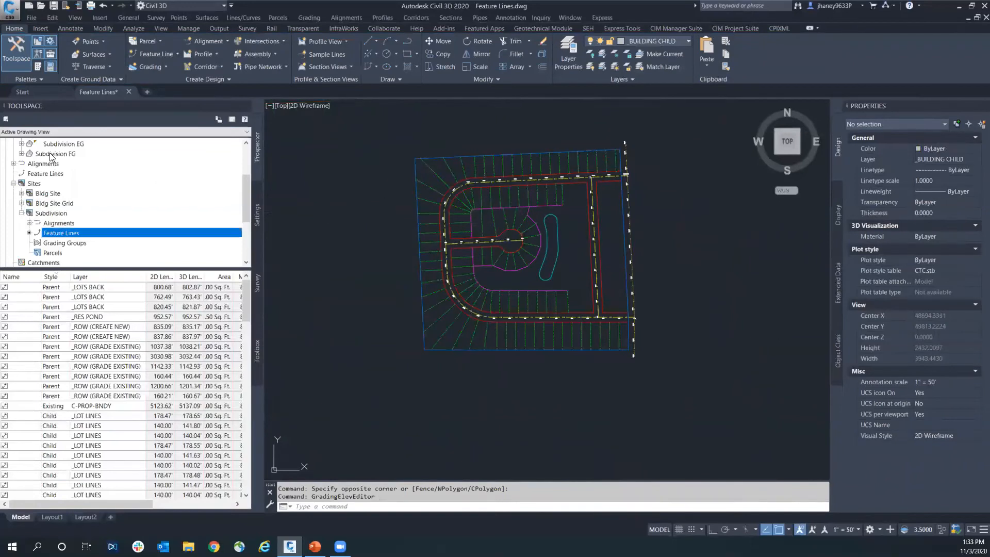
{"action": "mouse_move", "coordinate": [130, 269]}
{"action": "left_mouse_down"}
{"action": "mouse_move", "coordinate": [130, 313]}
{"action": "mouse_move", "coordinate": [130, 294]}
{"action": "left_mouse_up"}
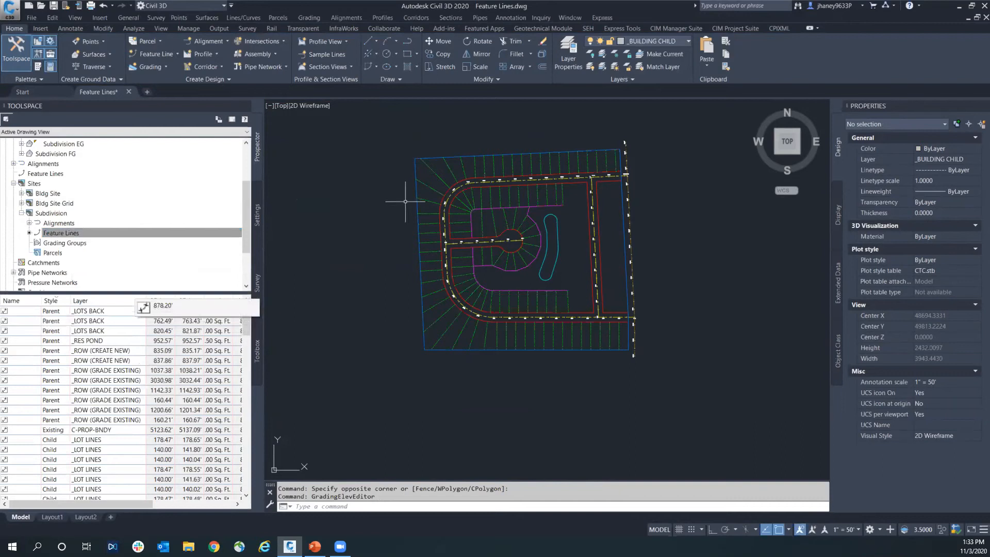
{"action": "key", "text": "Escape"}
{"action": "key", "text": "Escape"}
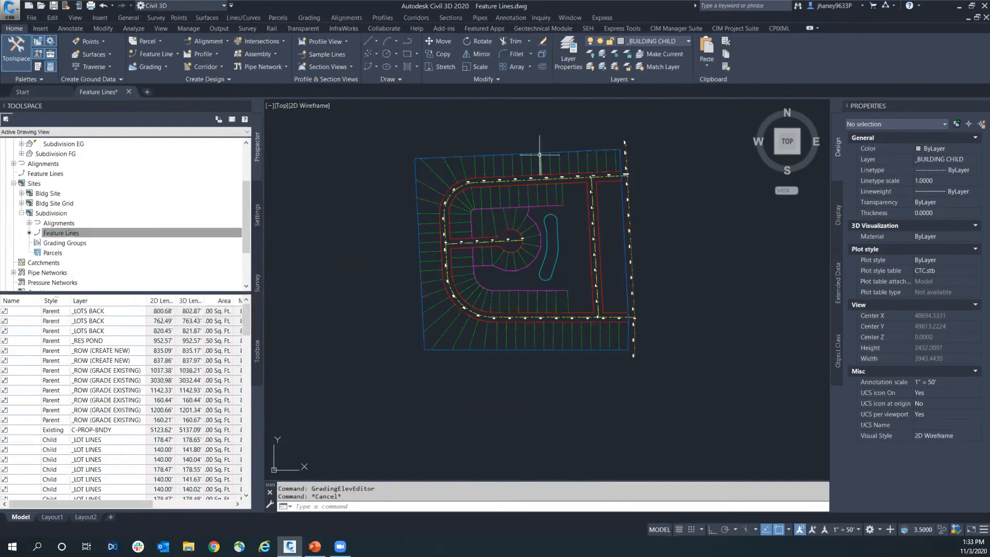
Start creating a new feature line and assign it to the Subdivision site.
{"action": "left_click", "coordinate": [157, 53]}
{"action": "left_click", "coordinate": [173, 58]}
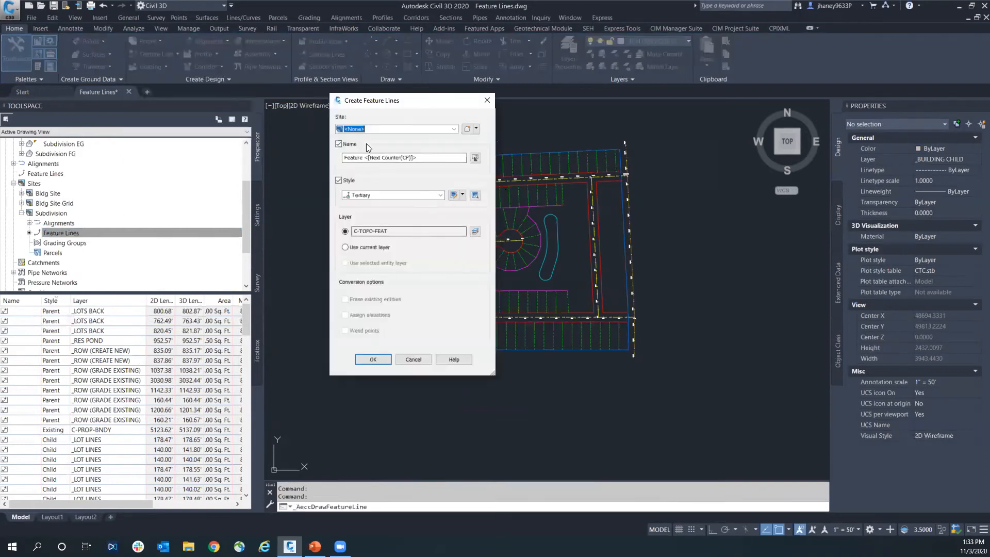
{"action": "left_click", "coordinate": [375, 133]}
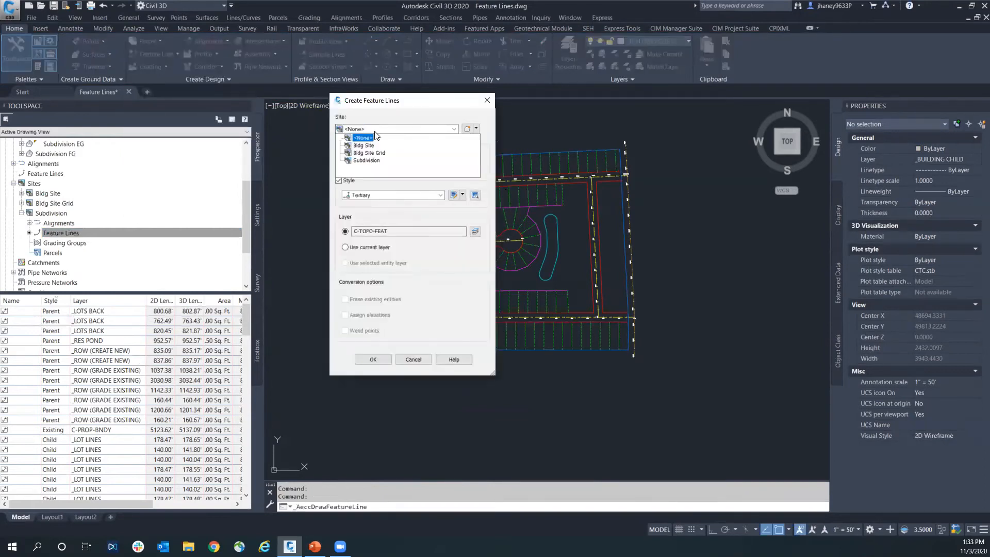
{"action": "left_click", "coordinate": [367, 160]}
{"action": "left_click", "coordinate": [368, 161]}
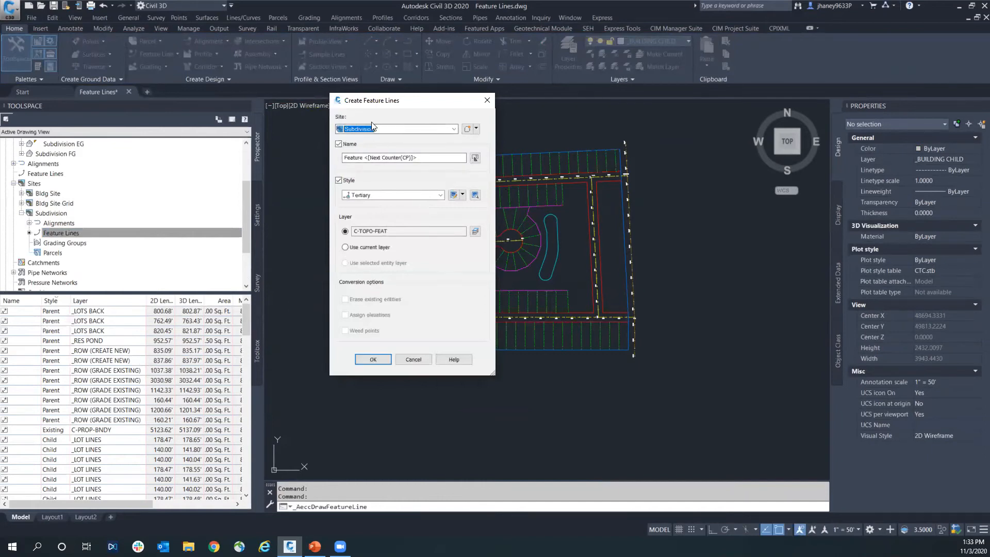
Try the Child, Existing, Parent and Top Rail Line styles for the new feature line, and cancel its creation.
{"action": "left_click", "coordinate": [363, 196]}
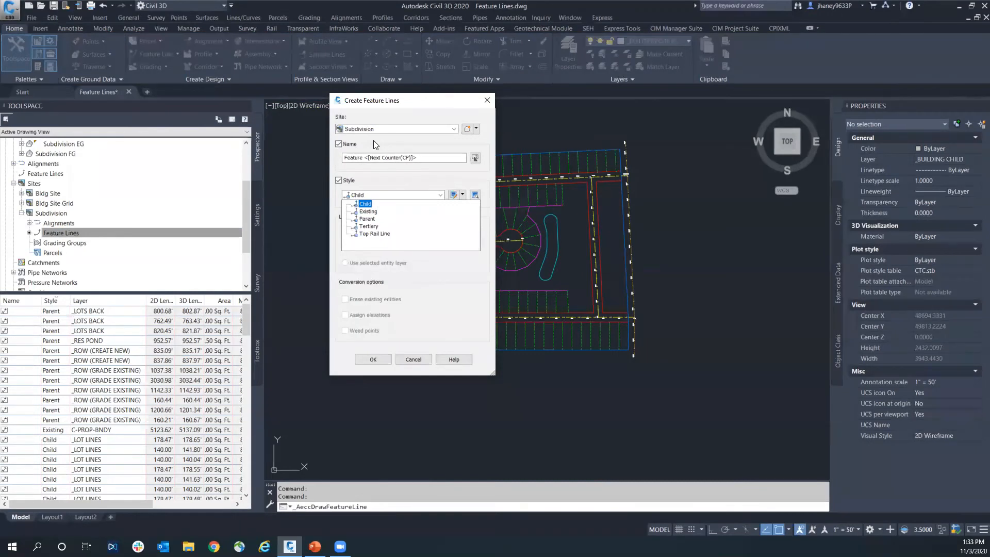
{"action": "left_click", "coordinate": [412, 161]}
{"action": "left_click", "coordinate": [425, 157]}
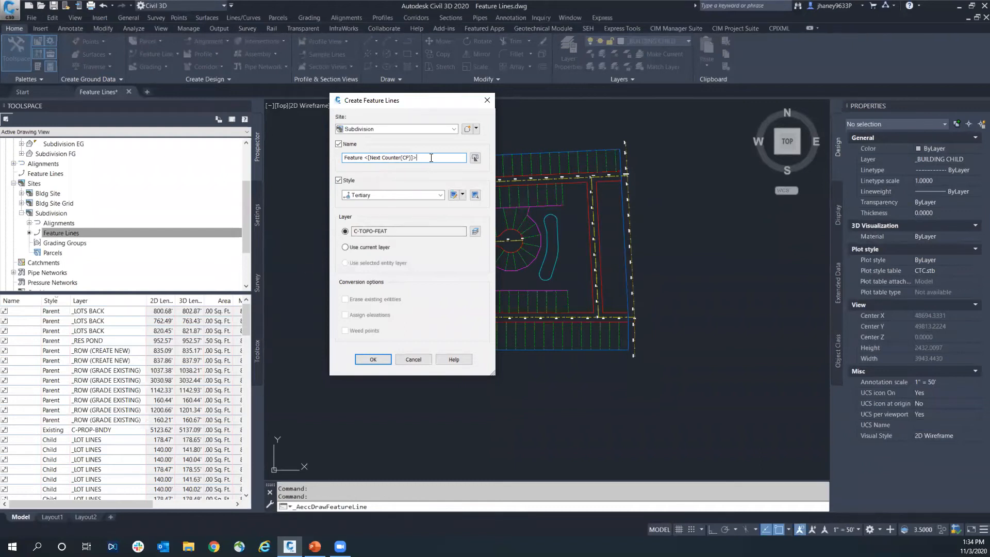
{"action": "left_click_drag", "start_coordinate": [424, 163], "coordinate": [343, 161]}
{"action": "left_click", "coordinate": [380, 195]}
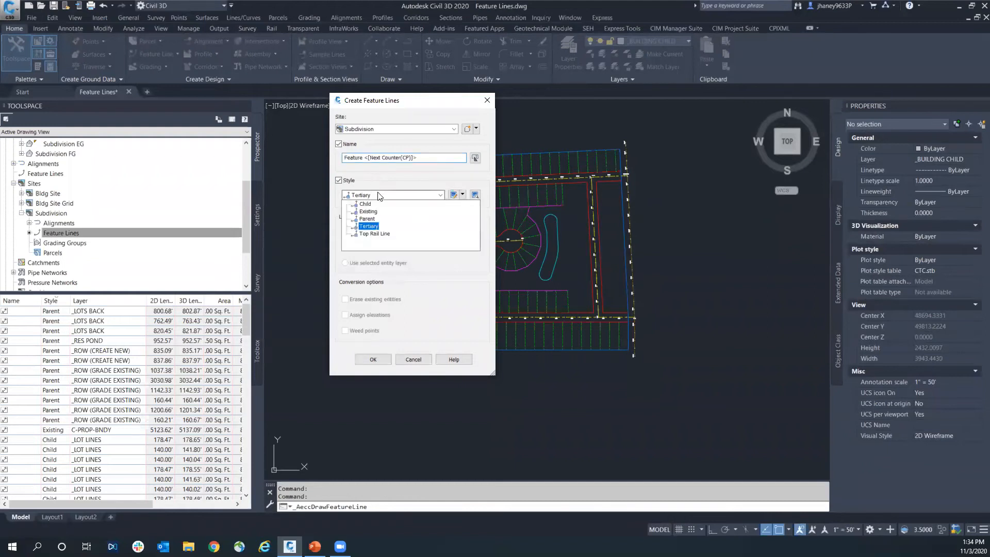
{"action": "left_click", "coordinate": [364, 203]}
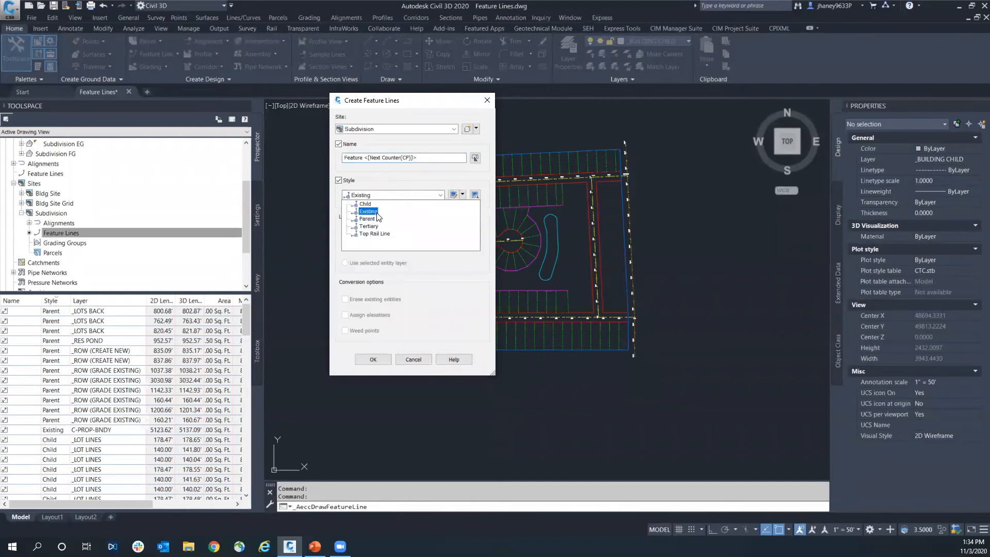
{"action": "left_click", "coordinate": [373, 220]}
{"action": "left_click", "coordinate": [367, 205]}
{"action": "left_click", "coordinate": [373, 234]}
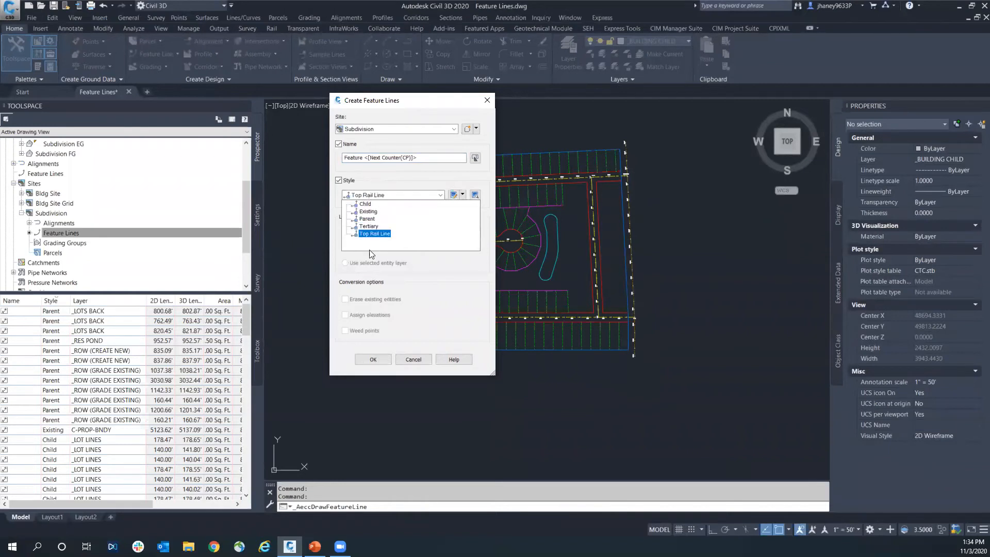
{"action": "left_click", "coordinate": [366, 204]}
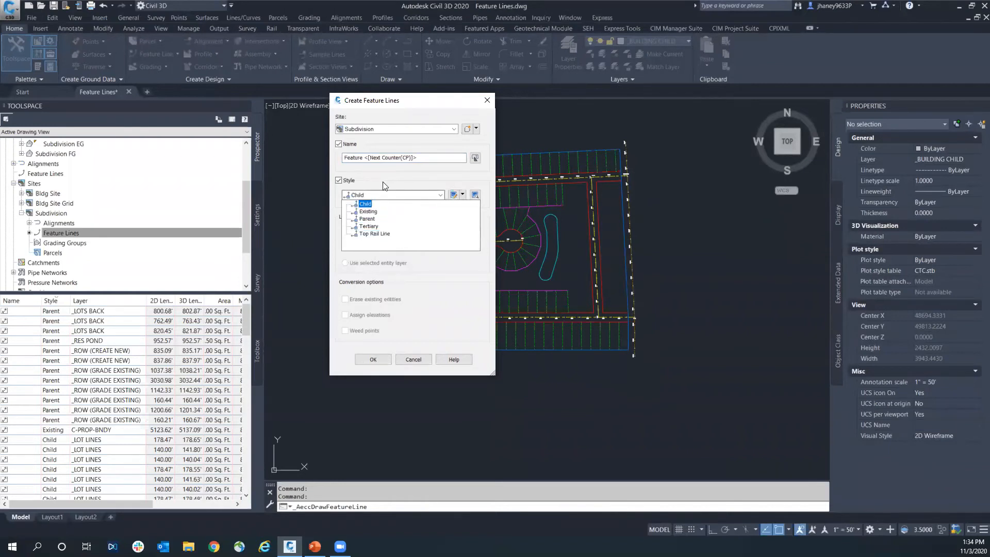
{"action": "left_click", "coordinate": [486, 100]}
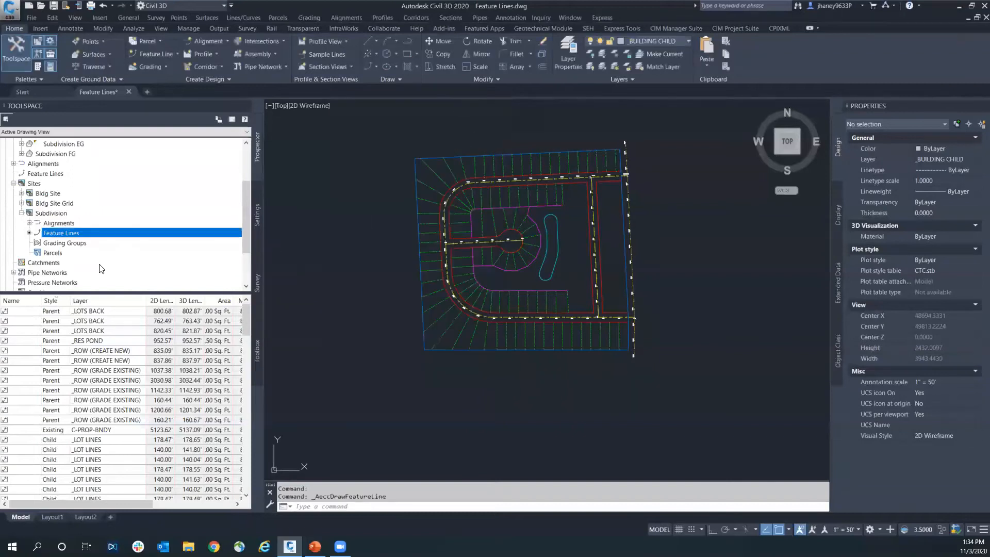
Look through the styles and layers in the Subdivision site's feature line list.
{"action": "scroll", "coordinate": [74, 337], "scroll_direction": "down", "scroll_amount": 10}
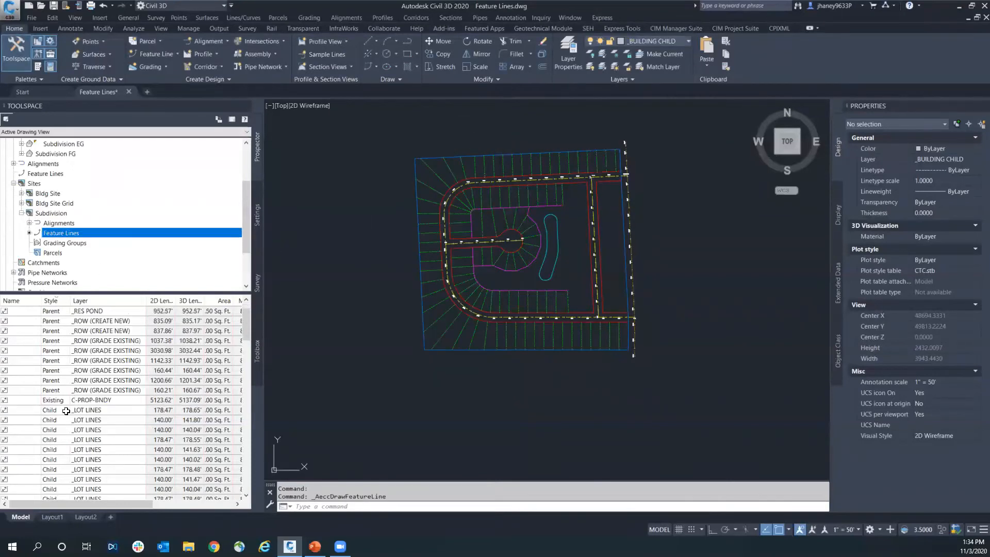
{"action": "scroll", "coordinate": [74, 403], "scroll_direction": "up", "scroll_amount": 8}
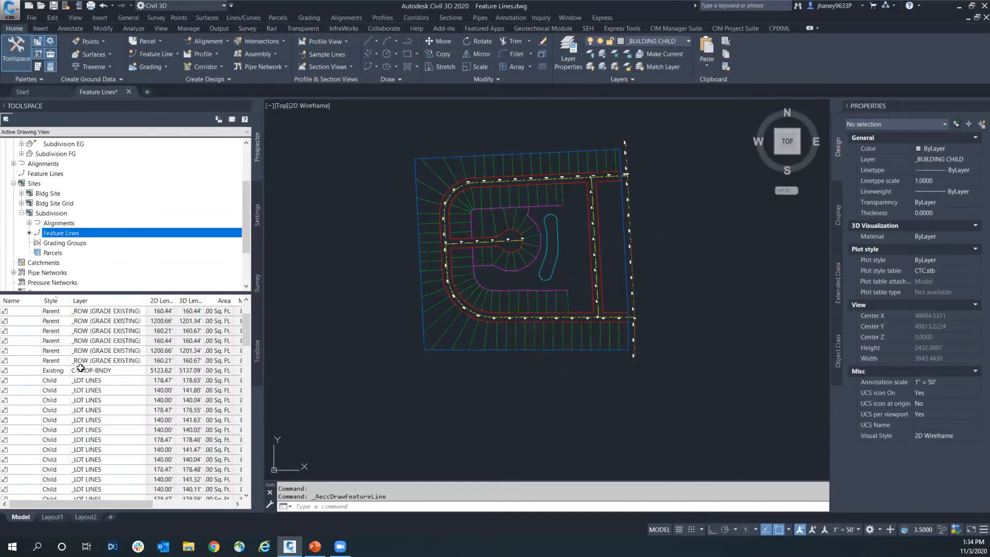
Collapse the Subdivision site and expand the Subdivision FG surface down to its definition components.
{"action": "left_click", "coordinate": [21, 214]}
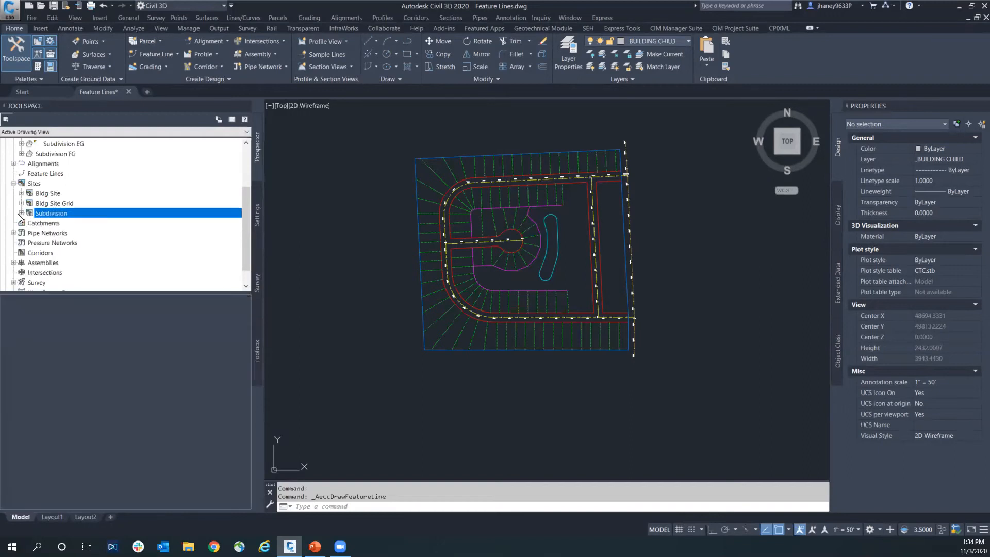
{"action": "scroll", "coordinate": [50, 237], "scroll_direction": "up", "scroll_amount": 3}
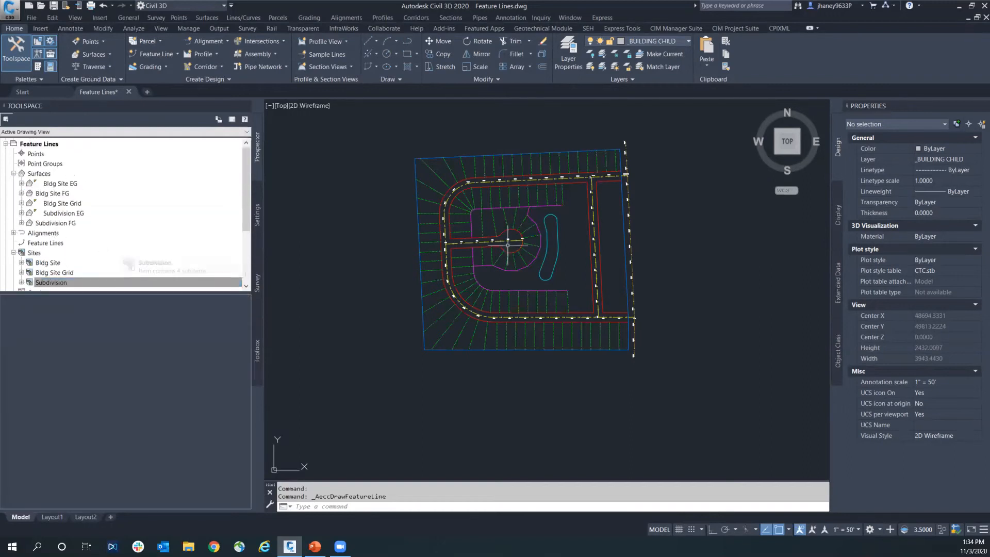
{"action": "middle_click_drag", "start_coordinate": [525, 232], "coordinate": [496, 262]}
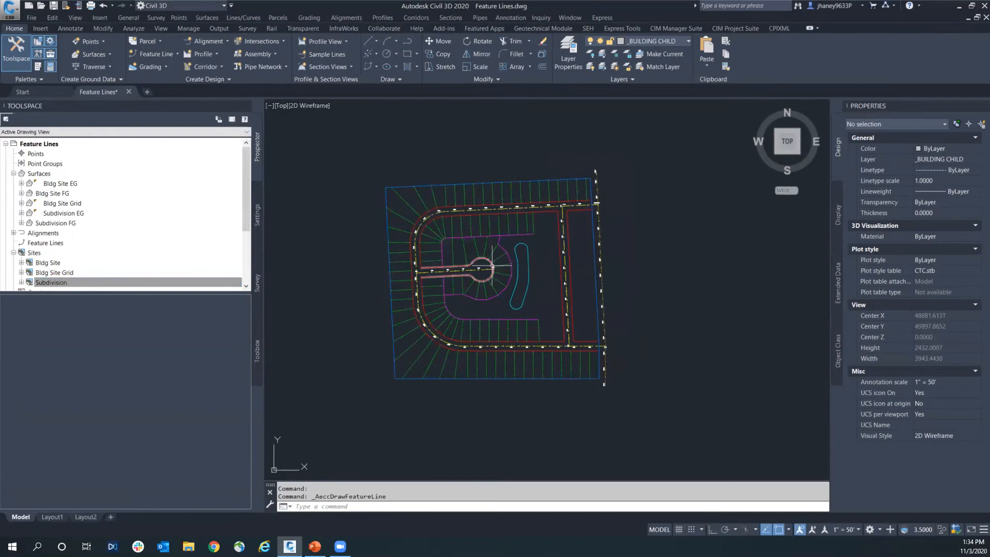
{"action": "left_click", "coordinate": [41, 213]}
{"action": "left_click", "coordinate": [29, 224]}
{"action": "left_click", "coordinate": [21, 223]}
{"action": "left_click", "coordinate": [29, 254]}
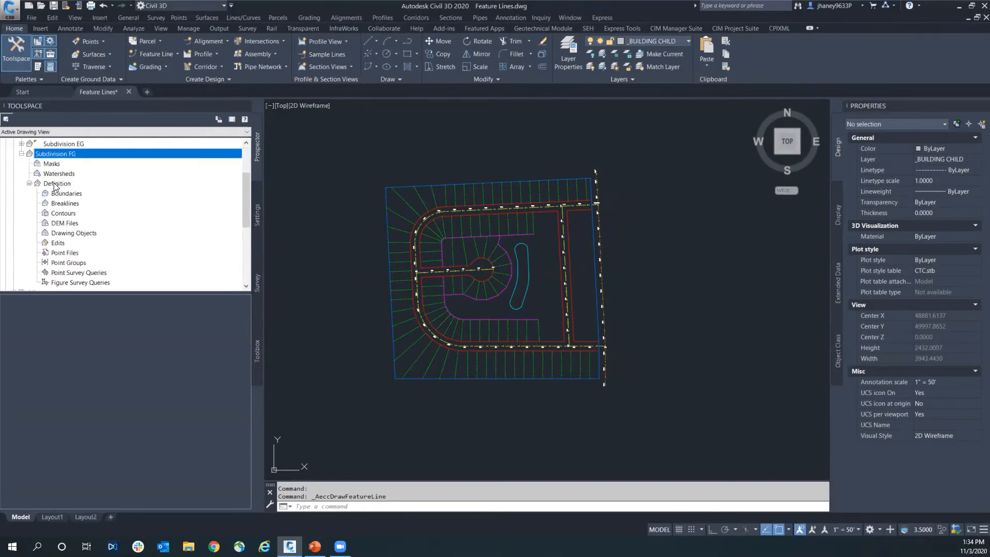
Check the definition and statistics in the Subdivision FG surface properties, and close them without changes.
{"action": "right_click", "coordinate": [61, 153]}
{"action": "left_click", "coordinate": [88, 157]}
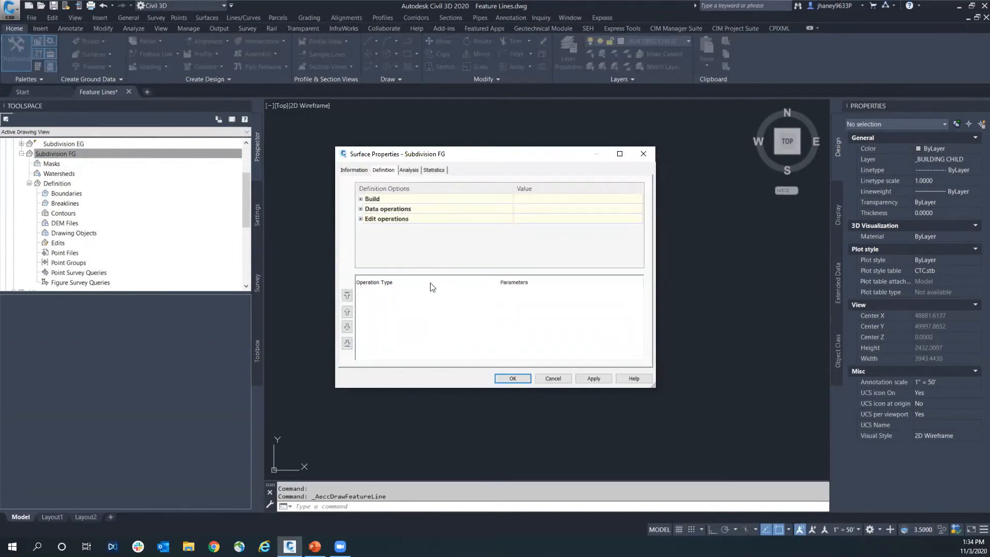
{"action": "left_click", "coordinate": [431, 170]}
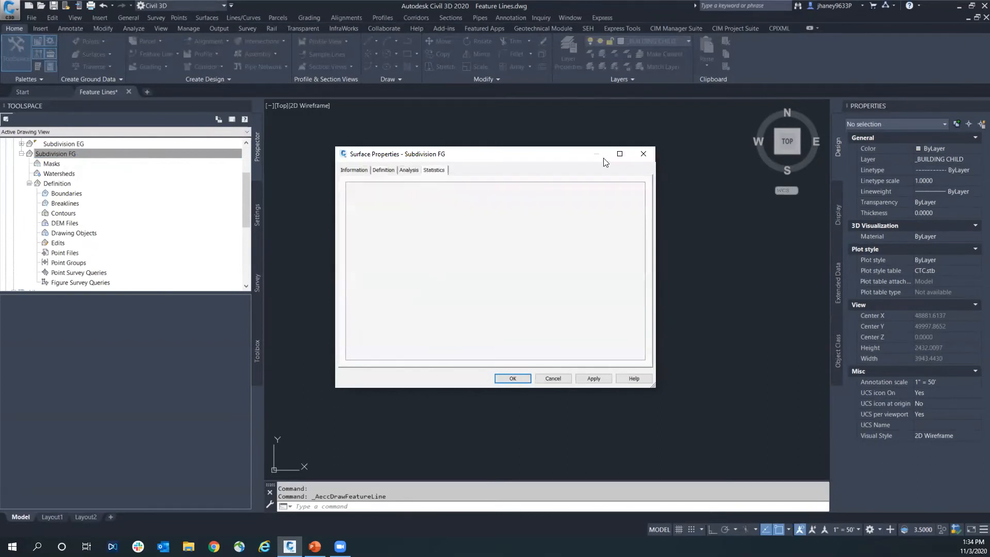
{"action": "left_click", "coordinate": [649, 155]}
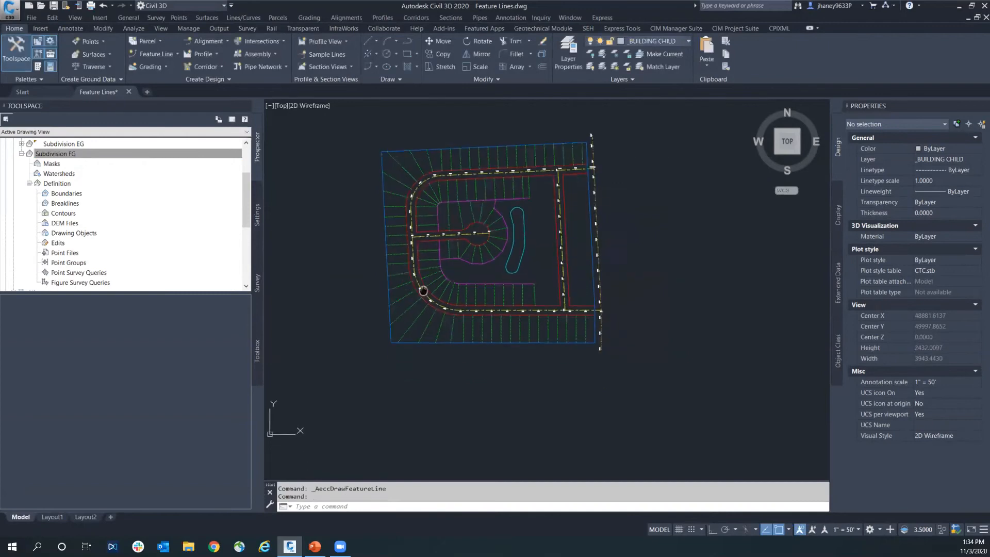
Enlarge the tree area, expand the Subdivision site and list its feature lines.
{"action": "left_click_drag", "start_coordinate": [89, 292], "coordinate": [89, 399]}
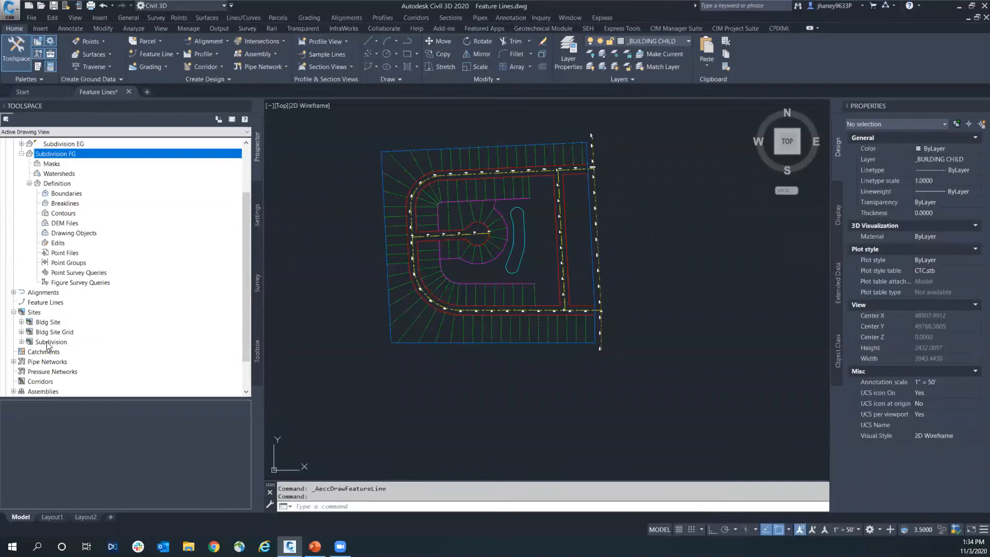
{"action": "left_click", "coordinate": [47, 342]}
{"action": "left_click", "coordinate": [21, 342]}
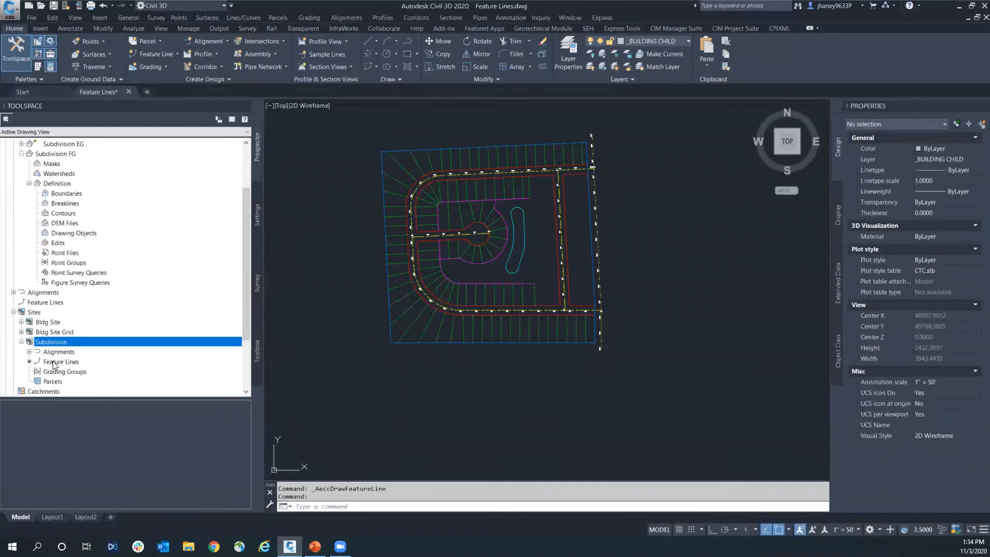
{"action": "left_click", "coordinate": [55, 362]}
{"action": "left_click_drag", "start_coordinate": [188, 328], "coordinate": [182, 314]}
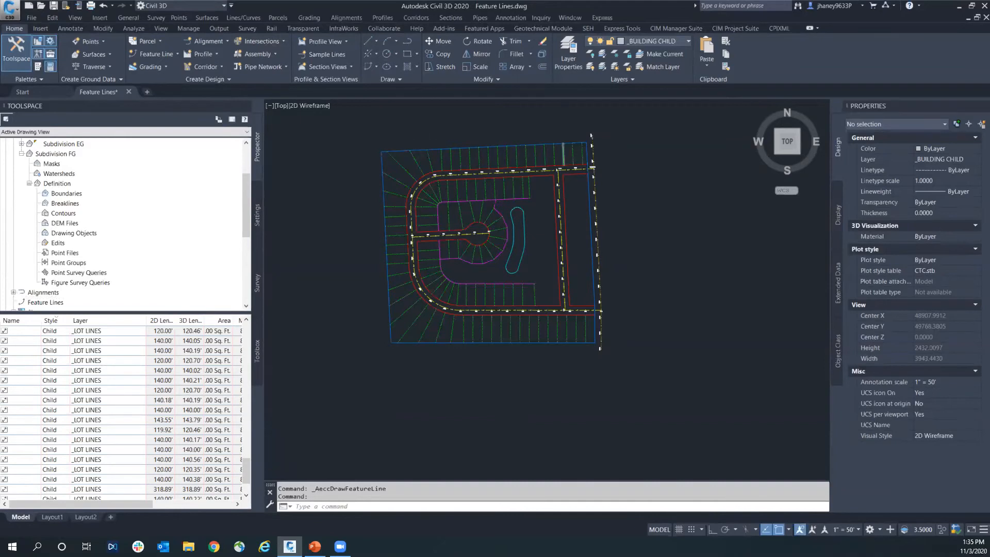
Inspect the back-of-lot Parent feature line north of the cul-de-sac and its available commands, and clear the selection.
{"action": "scroll", "coordinate": [562, 153], "scroll_direction": "up", "scroll_amount": 2}
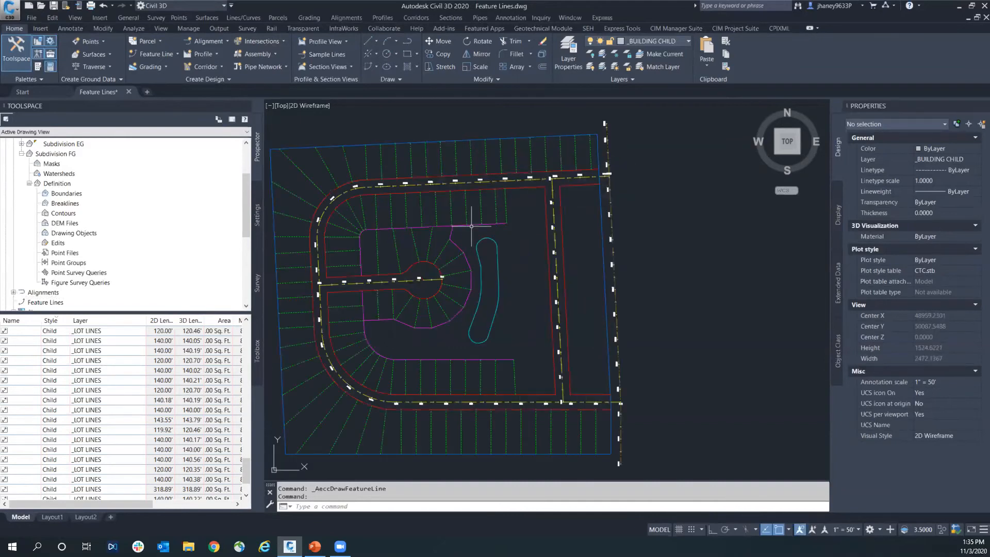
{"action": "left_click", "coordinate": [498, 225]}
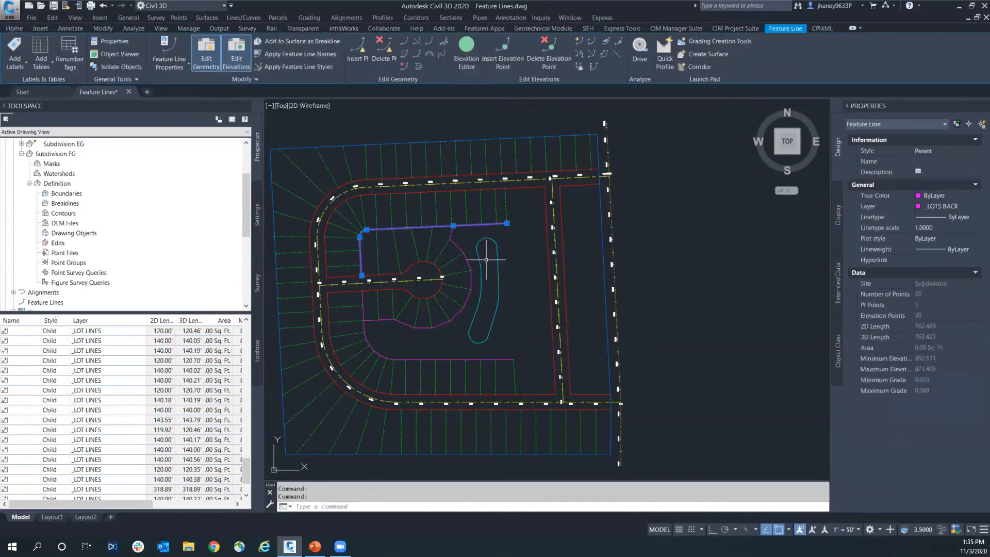
{"action": "right_click", "coordinate": [520, 251]}
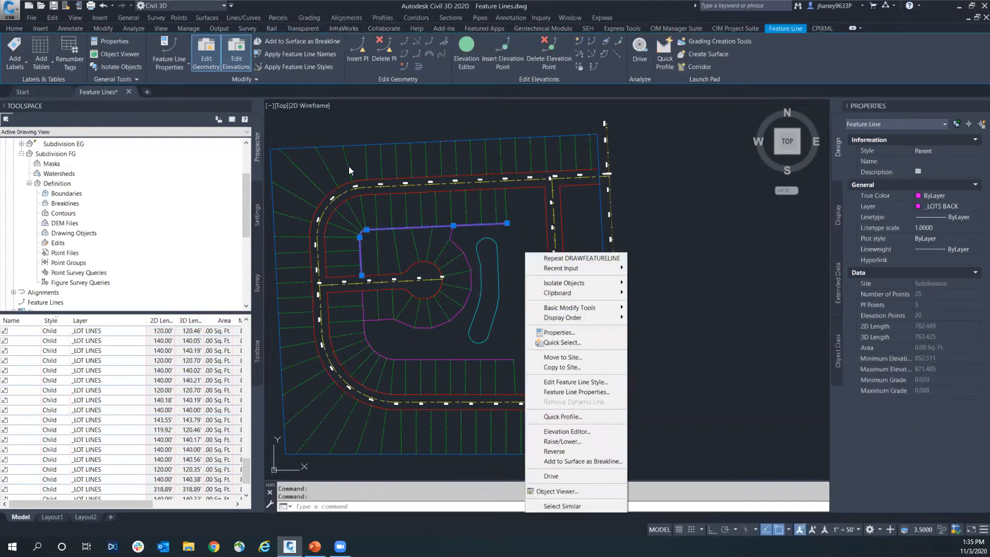
{"action": "key", "text": "Escape"}
{"action": "key", "text": "Escape"}
{"action": "left_click", "coordinate": [413, 163]}
{"action": "key", "text": "Escape"}
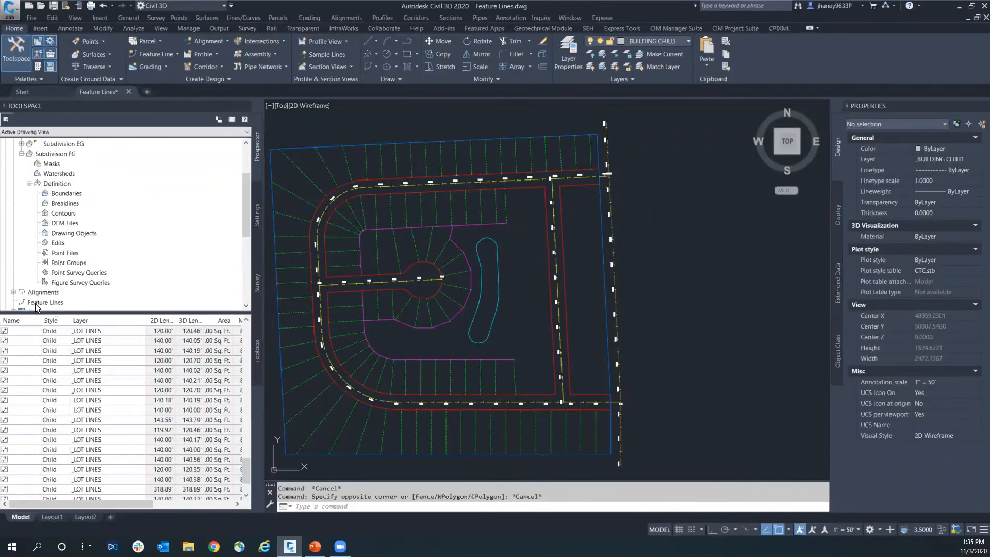
{"action": "scroll", "coordinate": [38, 301], "scroll_direction": "down", "scroll_amount": 1}
{"action": "scroll", "coordinate": [72, 282], "scroll_direction": "up", "scroll_amount": 2}
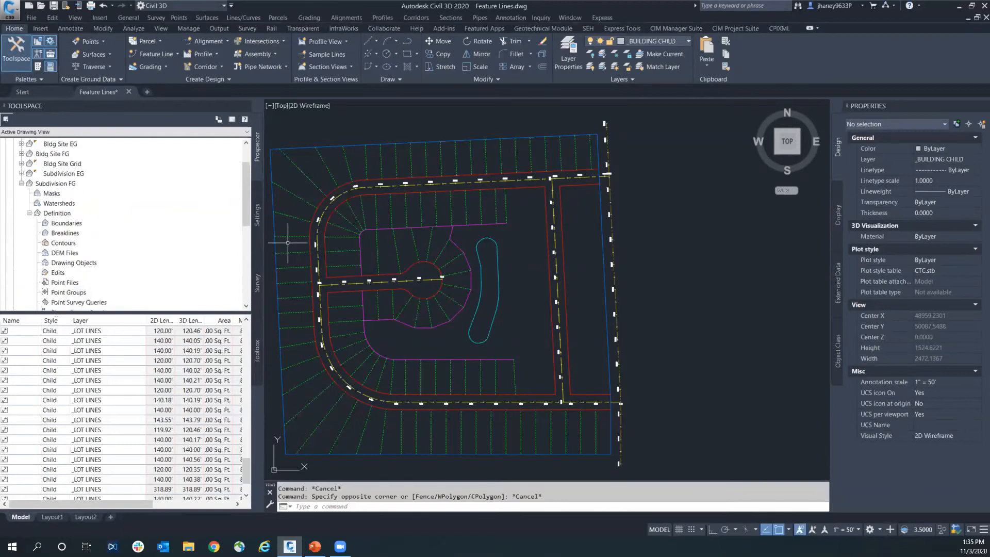
Select one Child lot line along the north edge, extend the selection to all similar feature lines, and isolate them.
{"action": "left_click", "coordinate": [558, 152]}
{"action": "right_click", "coordinate": [550, 178]}
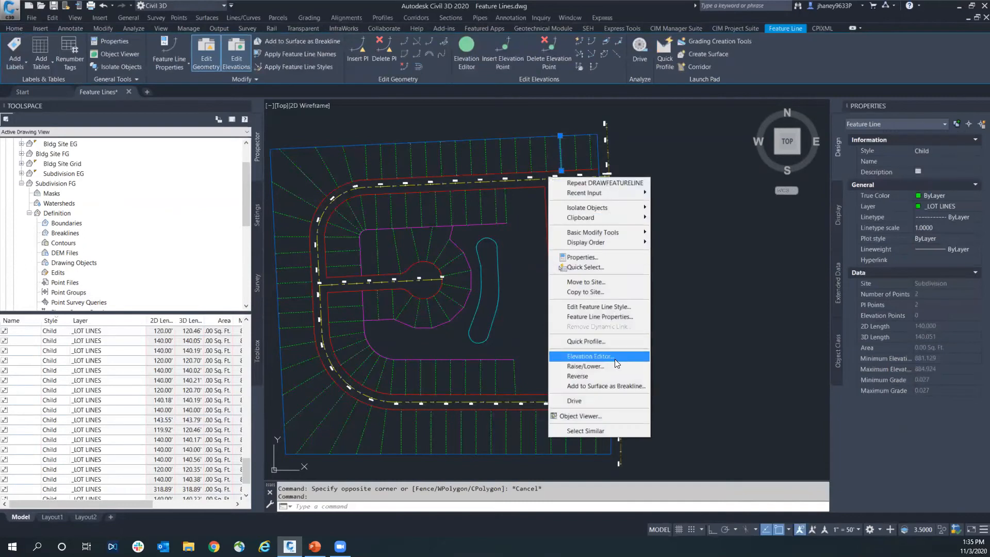
{"action": "left_click", "coordinate": [613, 431]}
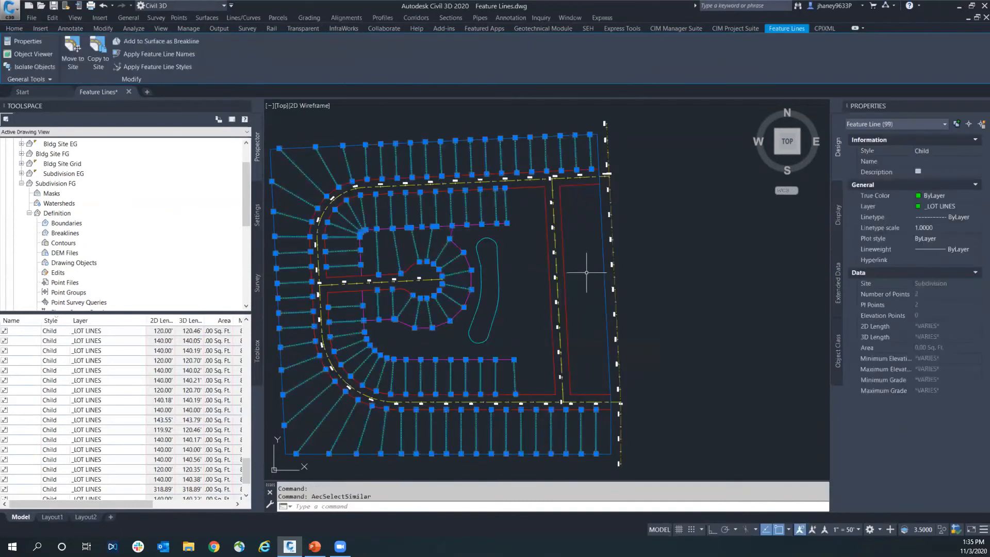
{"action": "left_click", "coordinate": [942, 530]}
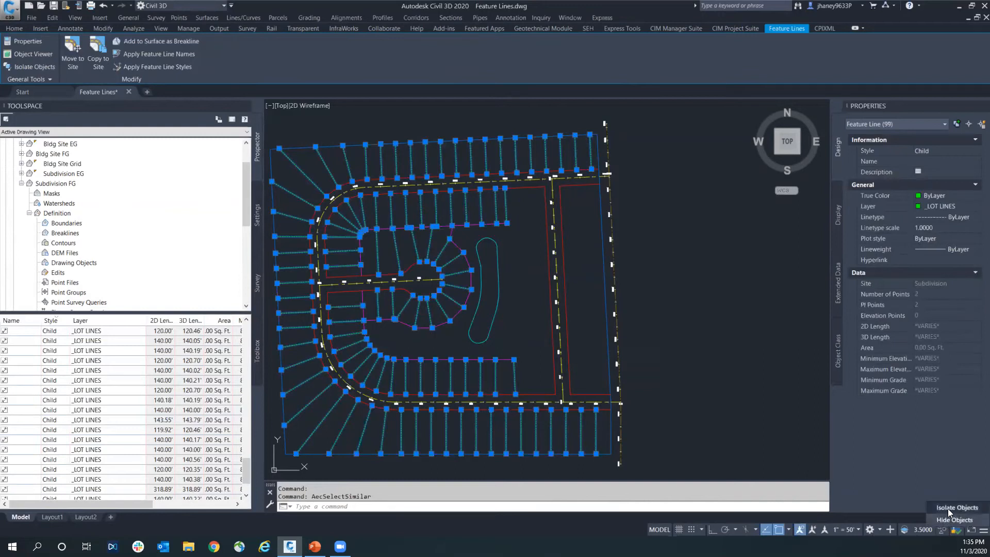
{"action": "left_click", "coordinate": [948, 510]}
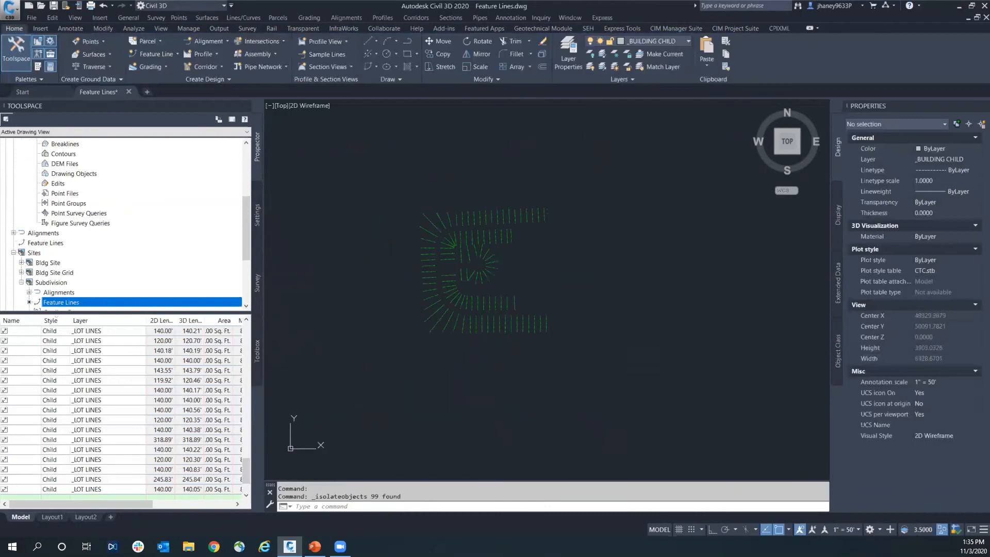
Check the properties of all isolated lot lines together, and inspect the northwest corner line's available commands.
{"action": "scroll", "coordinate": [100, 301], "scroll_direction": "up", "scroll_amount": 2}
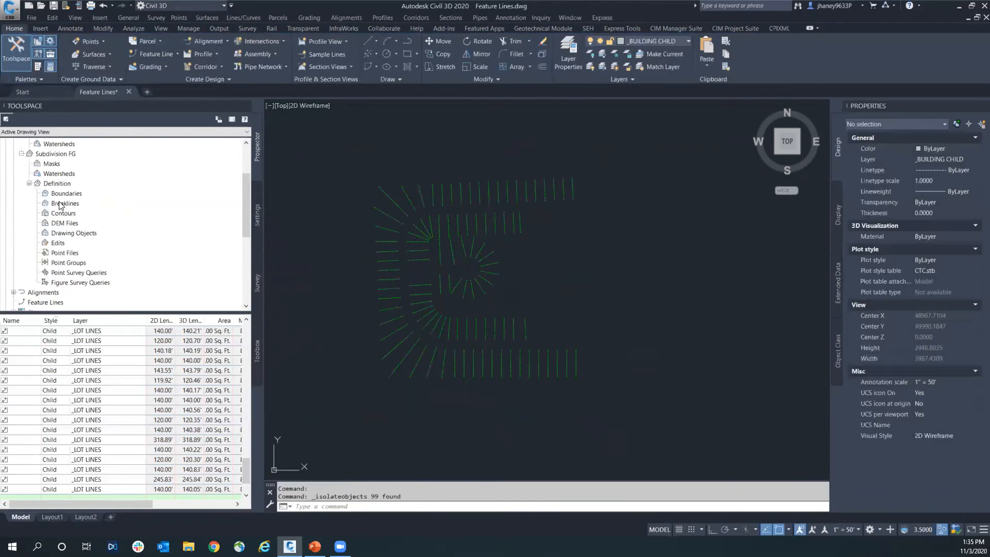
{"action": "left_click_drag", "start_coordinate": [650, 413], "coordinate": [359, 152]}
{"action": "left_click", "coordinate": [359, 152]}
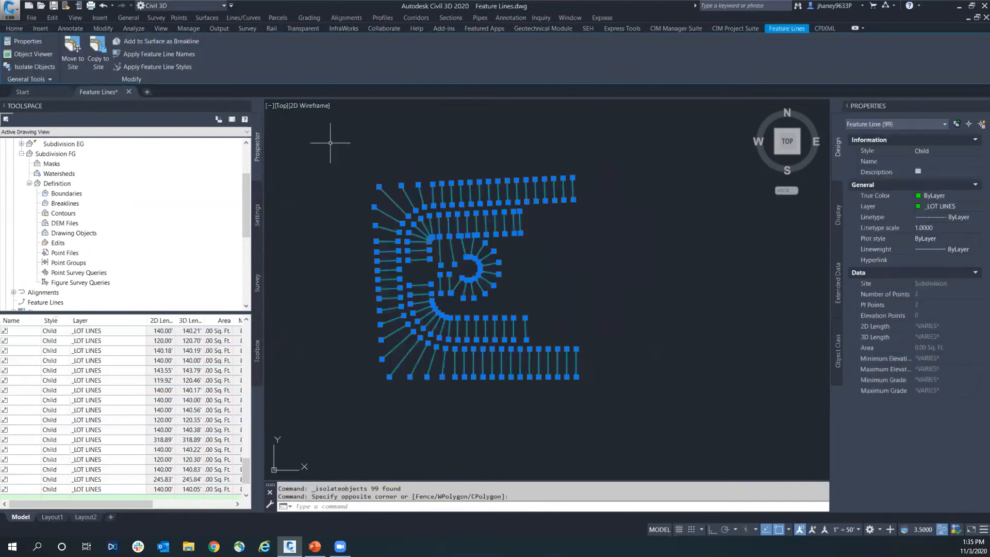
{"action": "key", "text": "Escape"}
{"action": "left_click", "coordinate": [389, 197]}
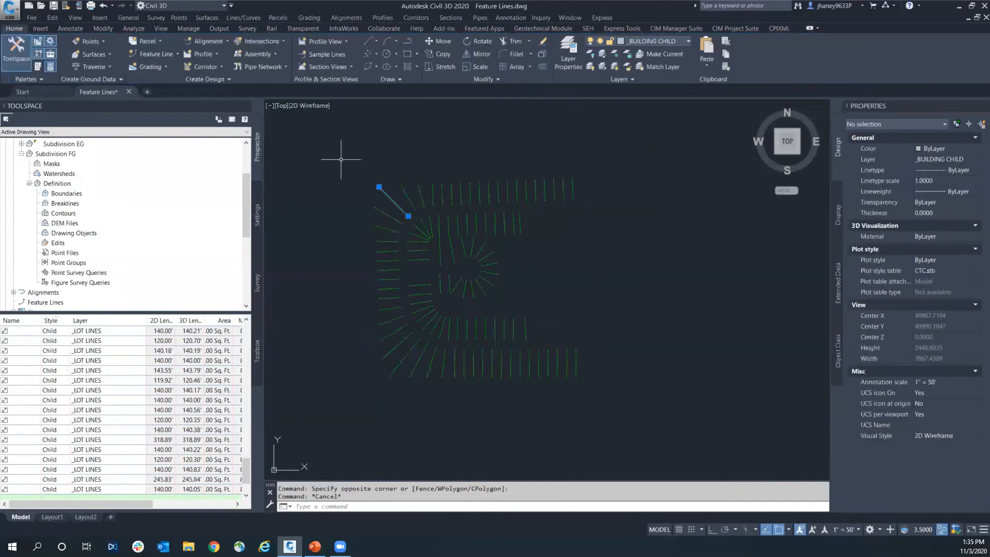
{"action": "right_click", "coordinate": [387, 196]}
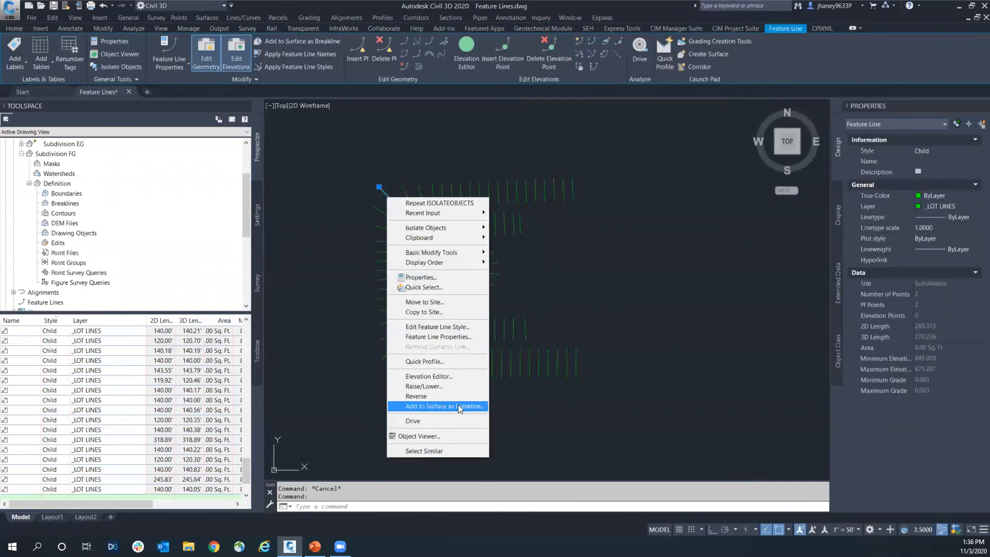
{"action": "left_click", "coordinate": [330, 202]}
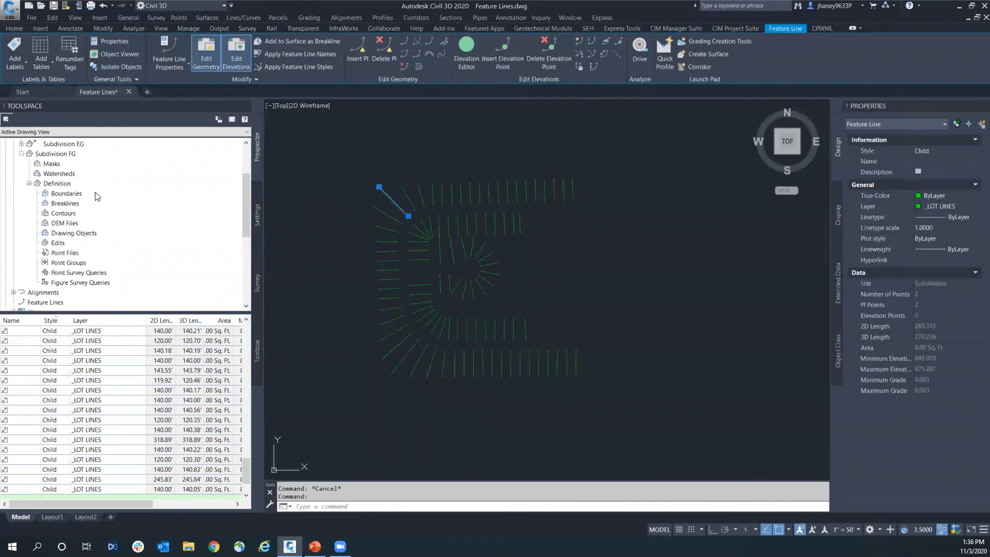
{"action": "left_click", "coordinate": [66, 243]}
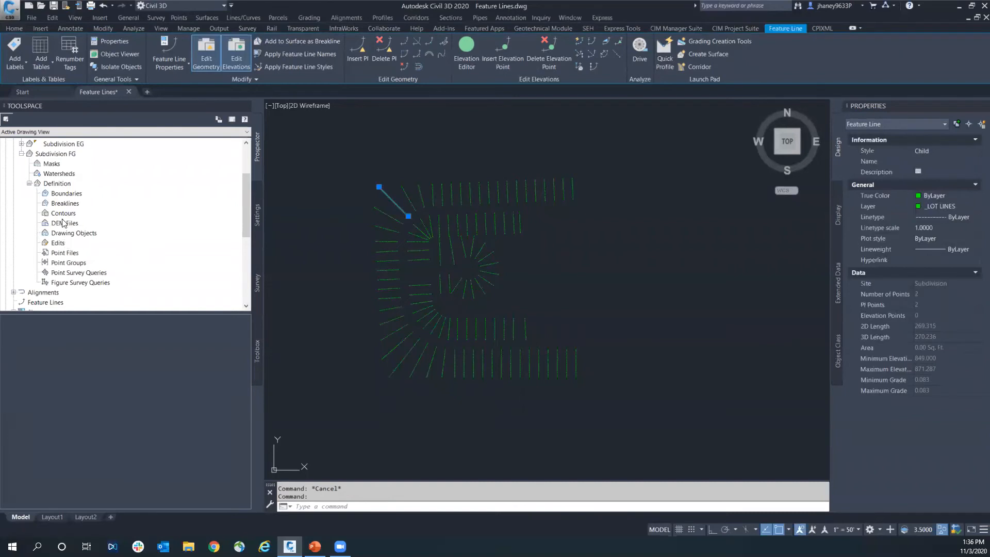
{"action": "left_click_drag", "start_coordinate": [64, 214], "coordinate": [64, 208]}
{"action": "left_click", "coordinate": [65, 206]}
{"action": "right_click", "coordinate": [73, 206]}
{"action": "left_click", "coordinate": [95, 209]}
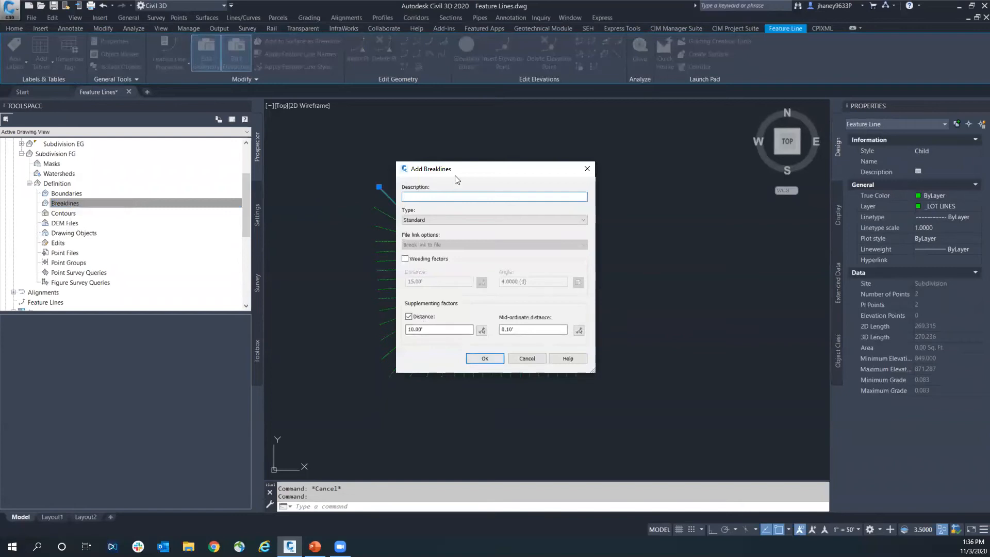
{"action": "left_click", "coordinate": [588, 169]}
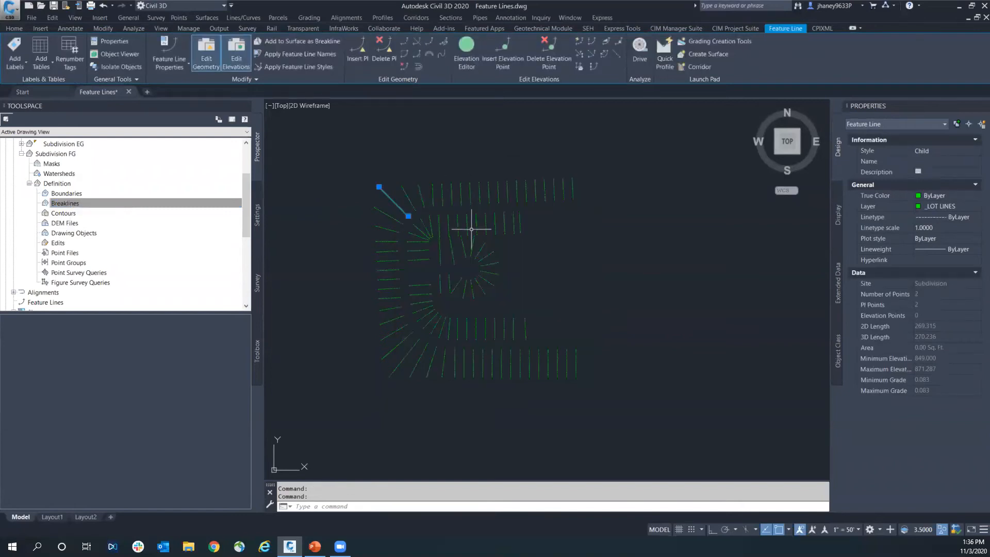
{"action": "key", "text": "Escape"}
{"action": "left_click", "coordinate": [387, 159]}
{"action": "key", "text": "Escape"}
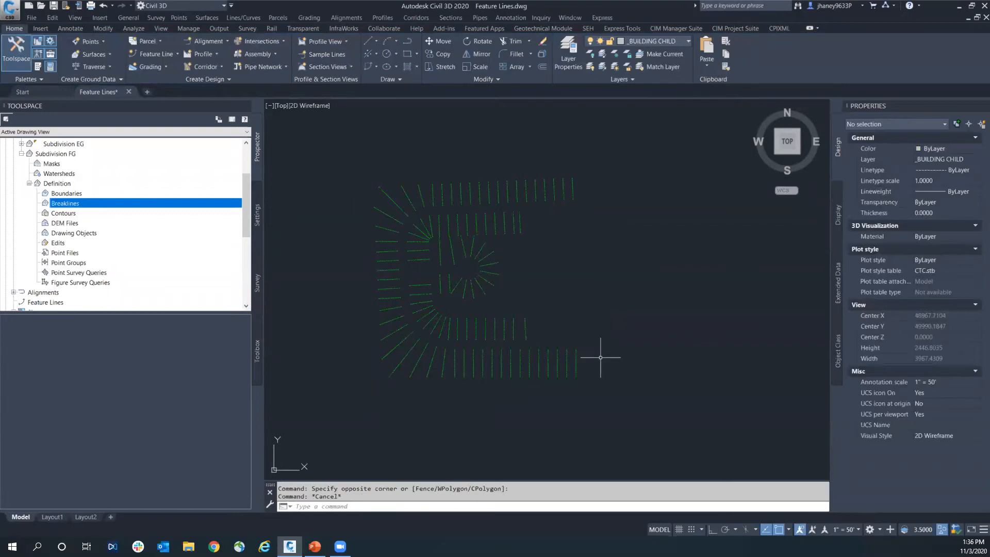
Select all isolated lot lines and start adding them as breaklines to the Subdivision FG surface.
{"action": "left_click", "coordinate": [627, 407]}
{"action": "left_click", "coordinate": [344, 138]}
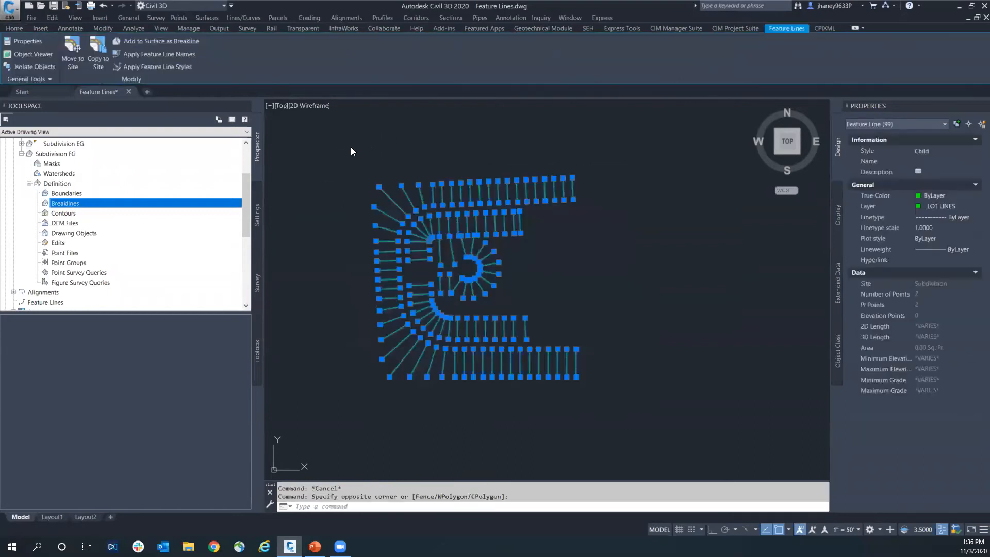
{"action": "right_click", "coordinate": [409, 149]}
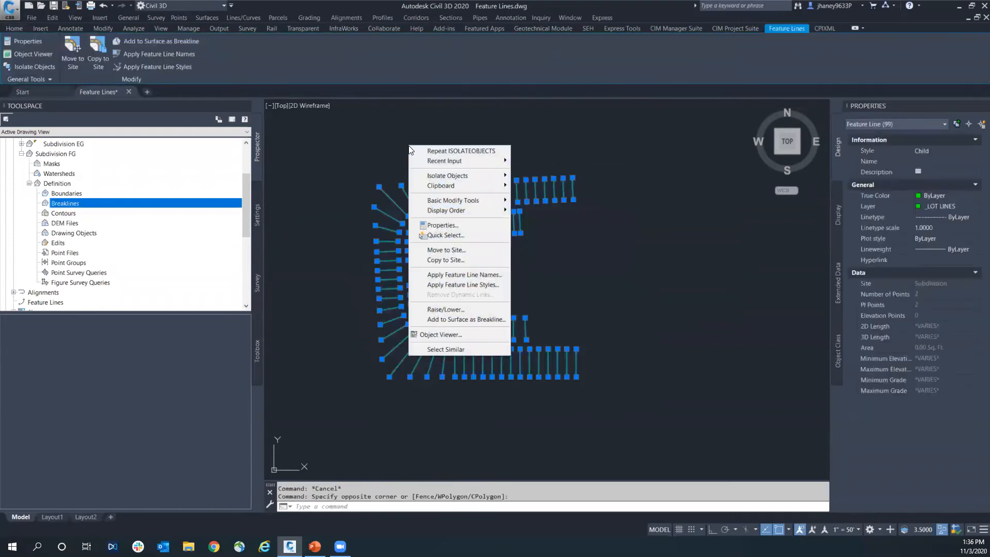
{"action": "left_click", "coordinate": [456, 320]}
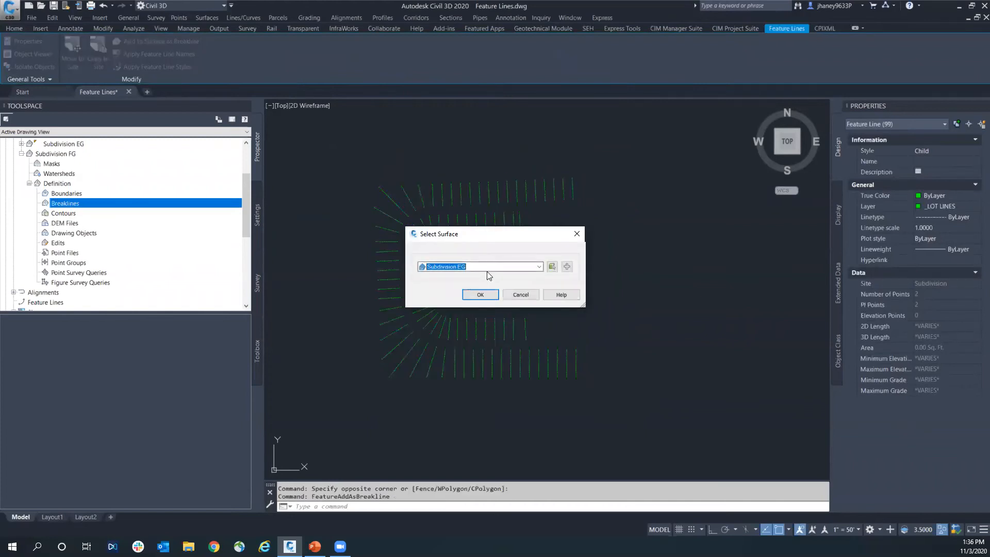
{"action": "left_click", "coordinate": [486, 271]}
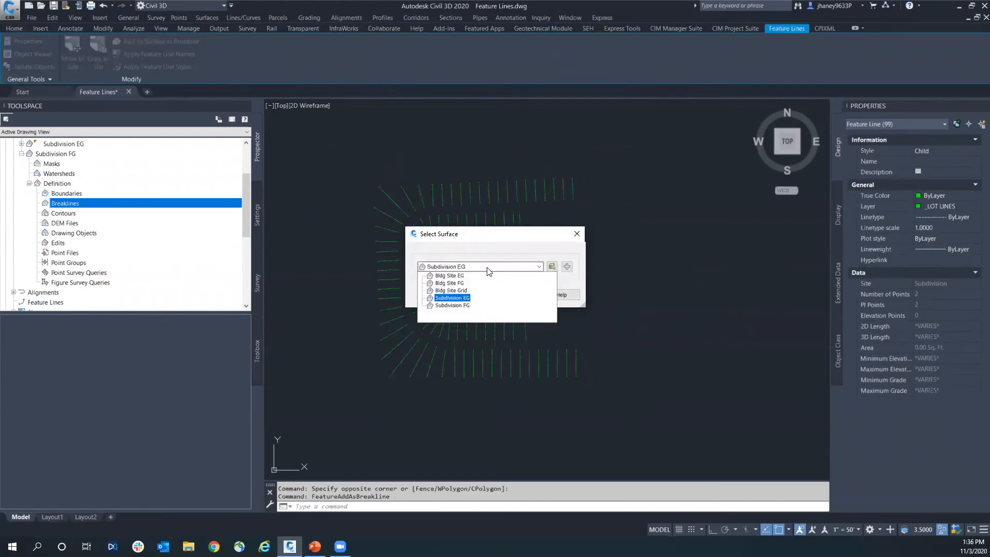
{"action": "left_click", "coordinate": [449, 306]}
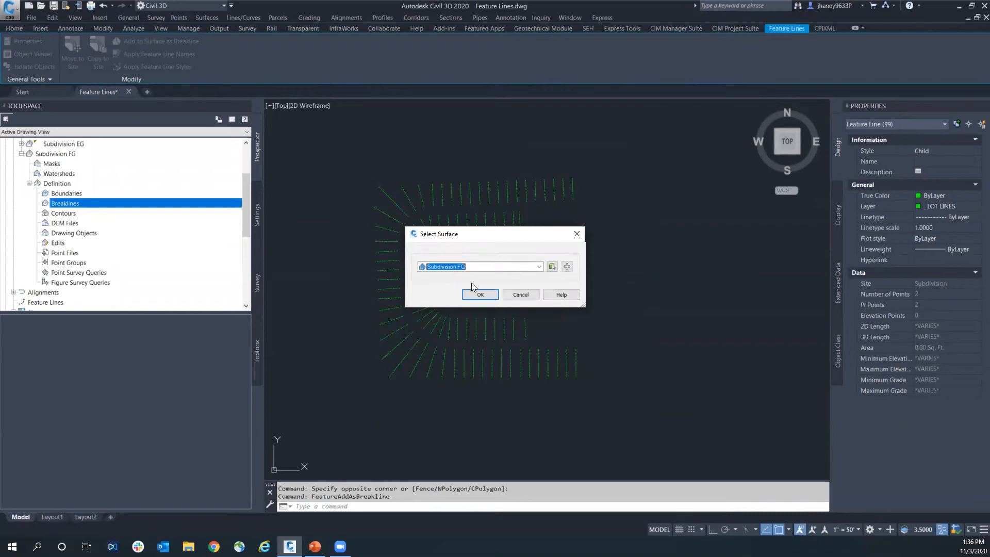
{"action": "left_click", "coordinate": [481, 295]}
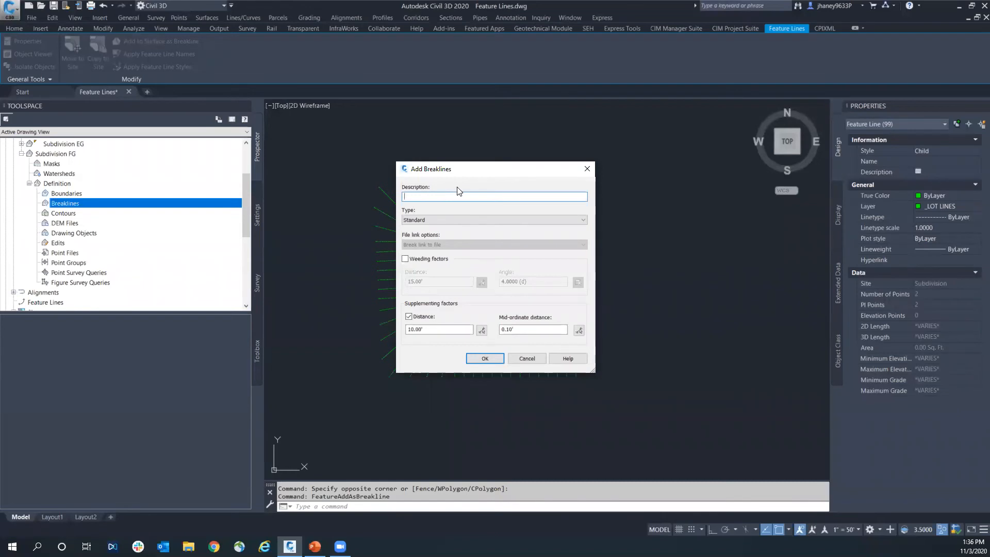
Describe the breakline set as "Lot Line", keep the Standard type, and add it to the surface.
{"action": "type", "text": "LOT"}
{"action": "key", "text": "BackSpace"}
{"action": "type", "text": "ot LI"}
{"action": "left_click", "coordinate": [448, 218]}
{"action": "left_click", "coordinate": [448, 218]}
{"action": "left_click", "coordinate": [492, 356]}
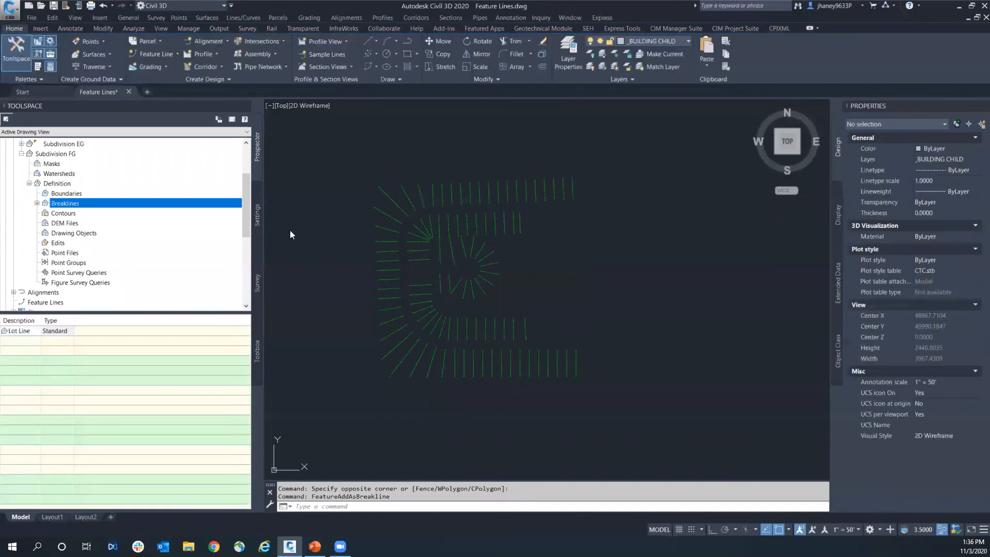
List the individual breaklines of the Lot Line set under Subdivision FG, and end the object isolation.
{"action": "left_click", "coordinate": [36, 203]}
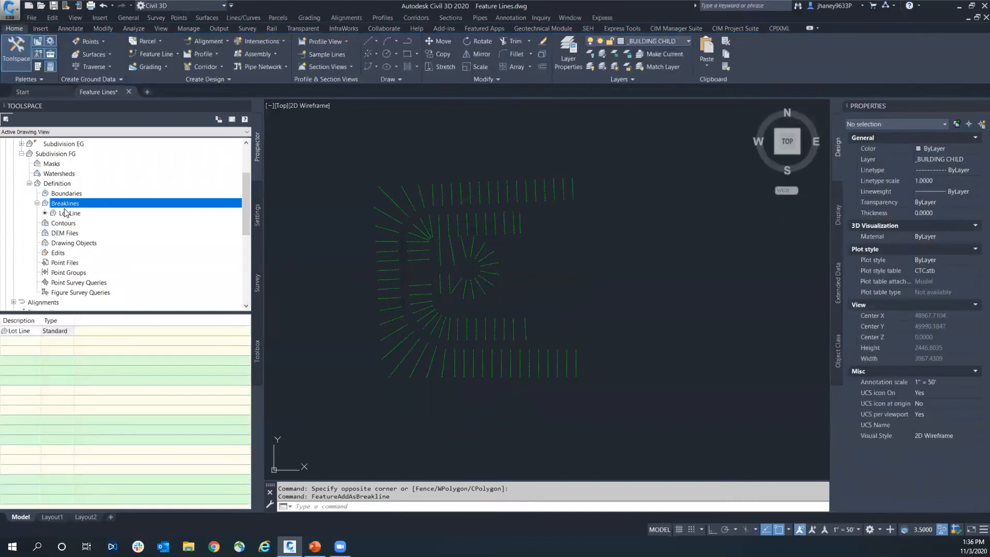
{"action": "left_click", "coordinate": [78, 215]}
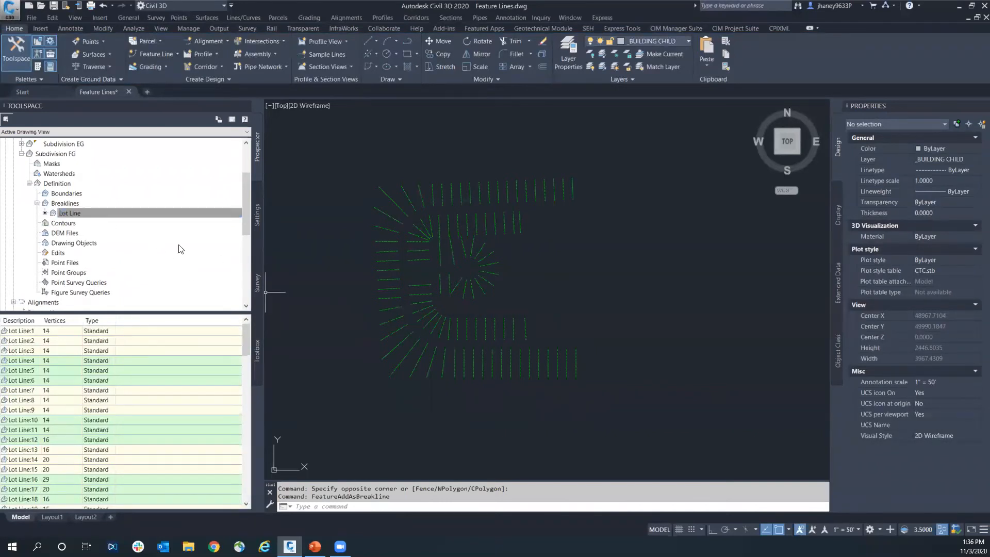
{"action": "left_click", "coordinate": [940, 530]}
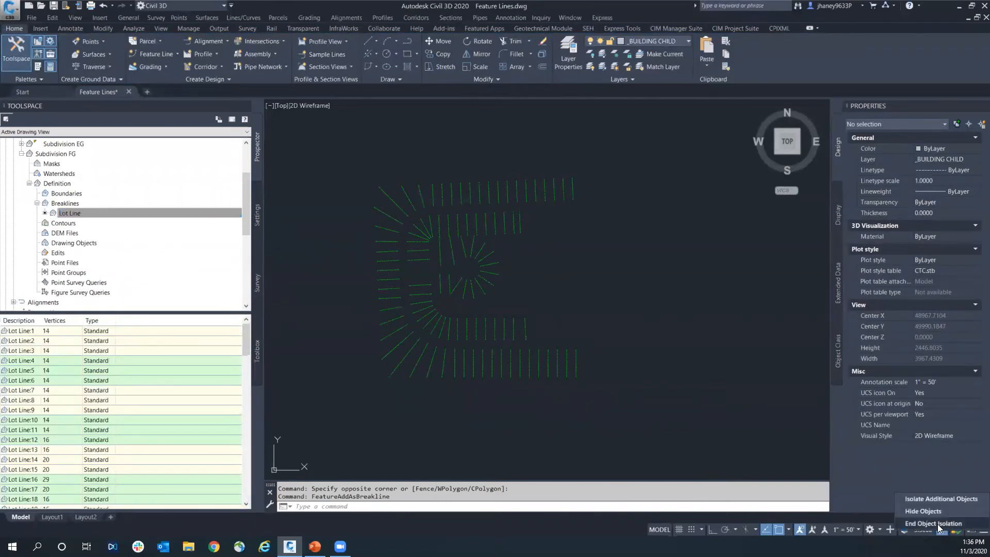
{"action": "left_click", "coordinate": [937, 523]}
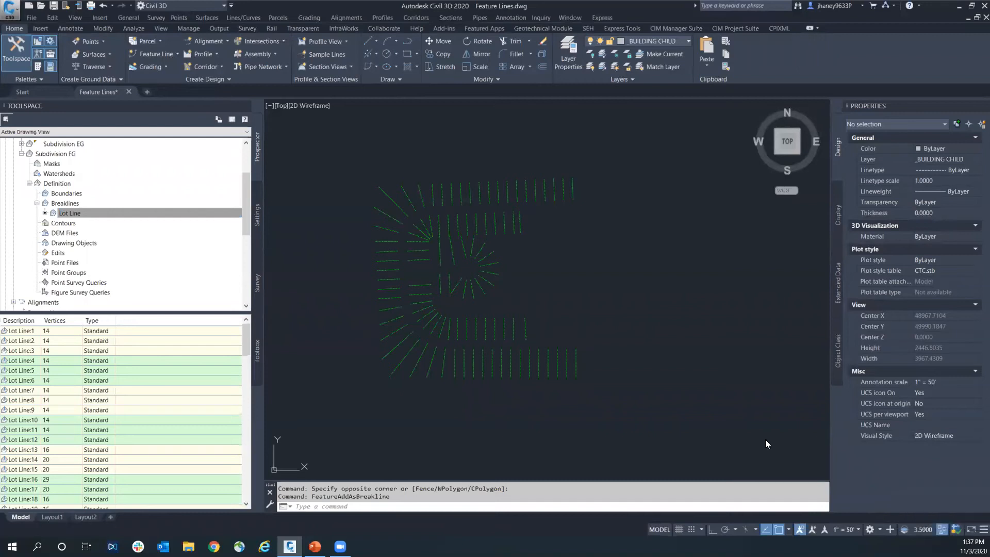
{"action": "scroll", "coordinate": [486, 232], "scroll_direction": "down", "scroll_amount": 4}
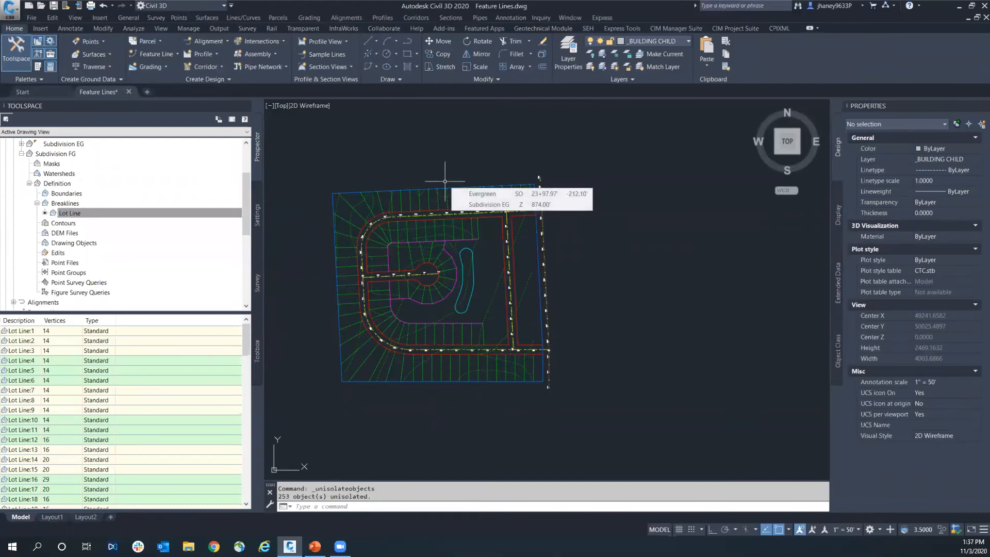
Select the red right-of-way feature line inside the loop road's north side and extend the selection to all similar feature lines.
{"action": "scroll", "coordinate": [442, 217], "scroll_direction": "up", "scroll_amount": 4}
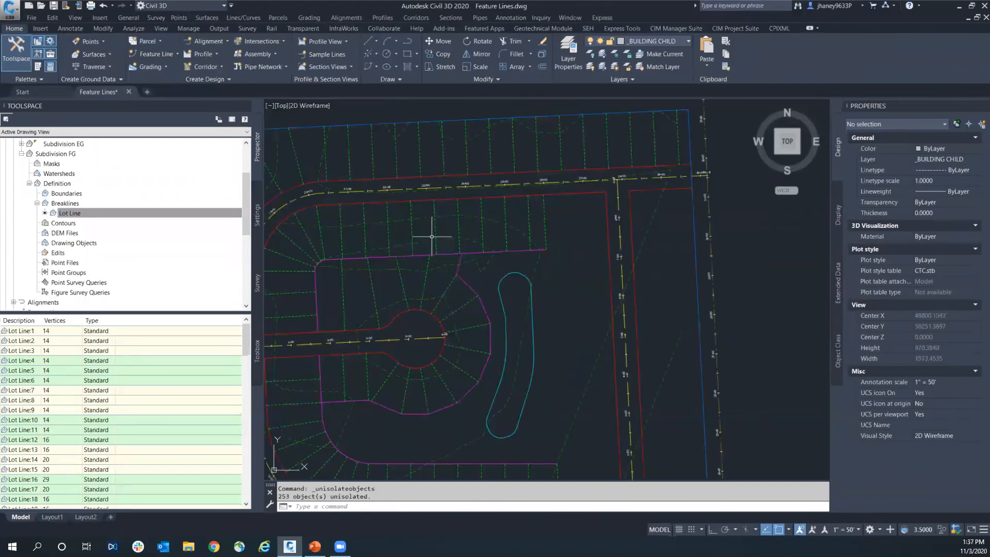
{"action": "scroll", "coordinate": [489, 318], "scroll_direction": "down", "scroll_amount": 2}
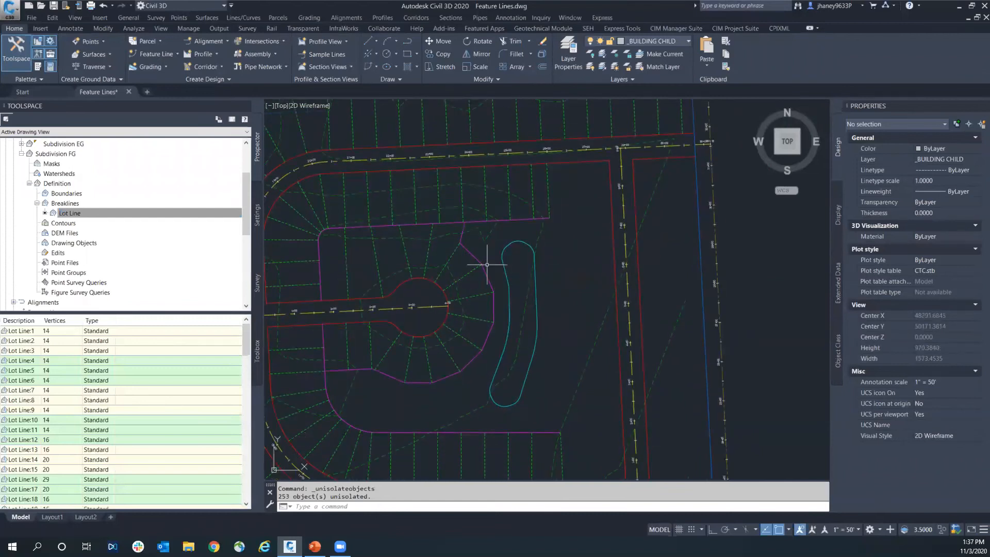
{"action": "left_click", "coordinate": [491, 217]}
{"action": "scroll", "coordinate": [537, 206], "scroll_direction": "up", "scroll_amount": 4}
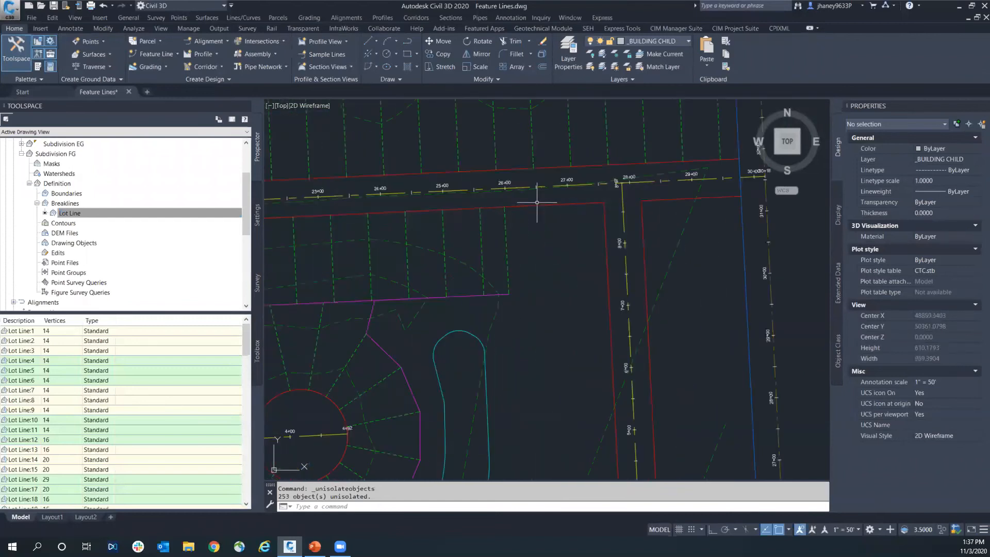
{"action": "scroll", "coordinate": [539, 205], "scroll_direction": "down", "scroll_amount": 3}
{"action": "right_click", "coordinate": [536, 259]}
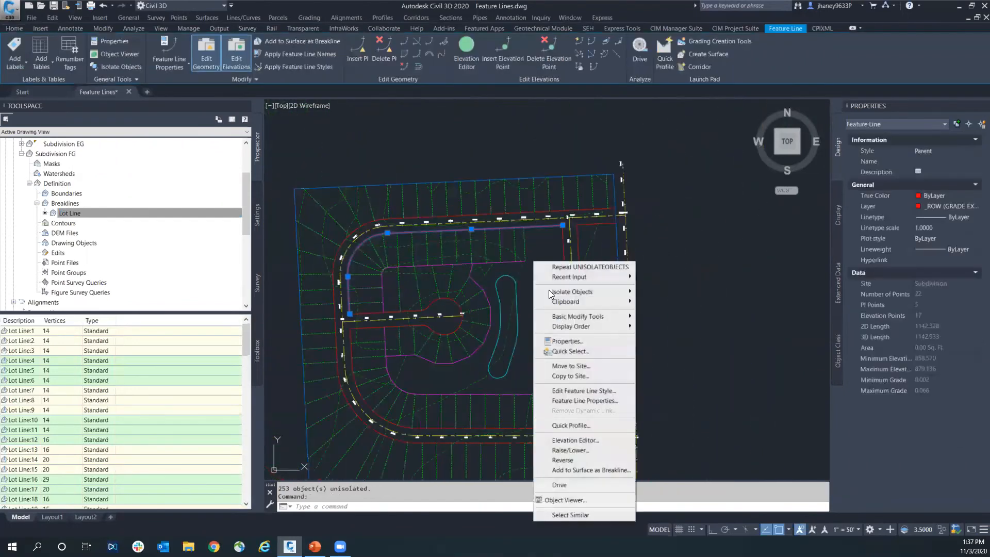
{"action": "left_click", "coordinate": [577, 514]}
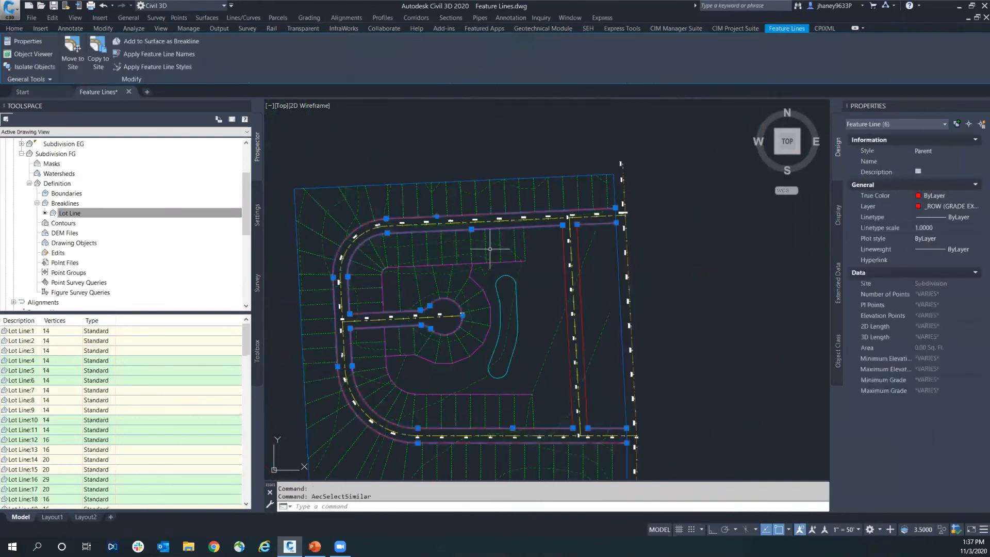
Add the selected loop-road right-of-way lines to the Subdivision FG surface as Standard breaklines described as "ROW (EX)".
{"action": "mouse_move", "coordinate": [573, 365]}
{"action": "middle_mouse_down"}
{"action": "mouse_move", "coordinate": [571, 338]}
{"action": "mouse_move", "coordinate": [615, 301]}
{"action": "middle_mouse_up"}
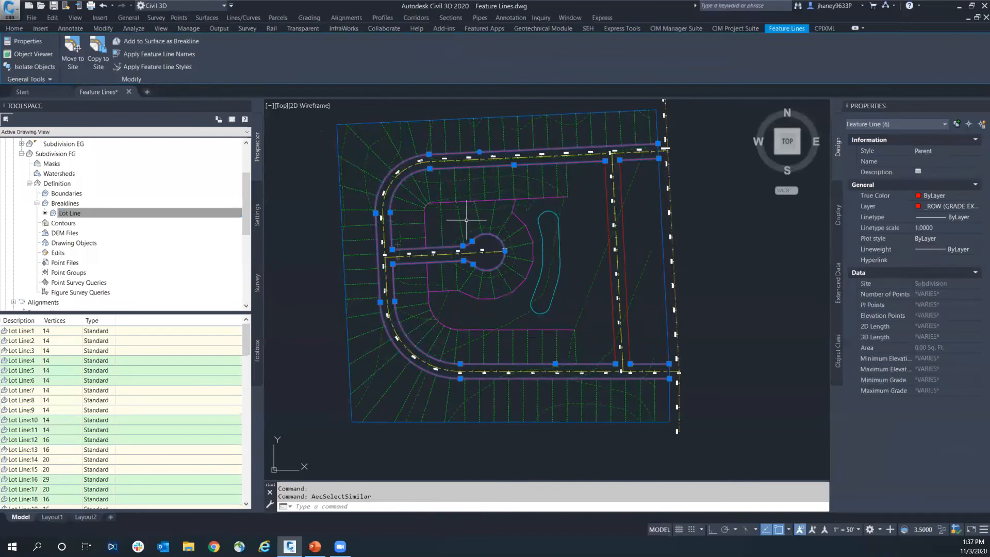
{"action": "right_click", "coordinate": [351, 258]}
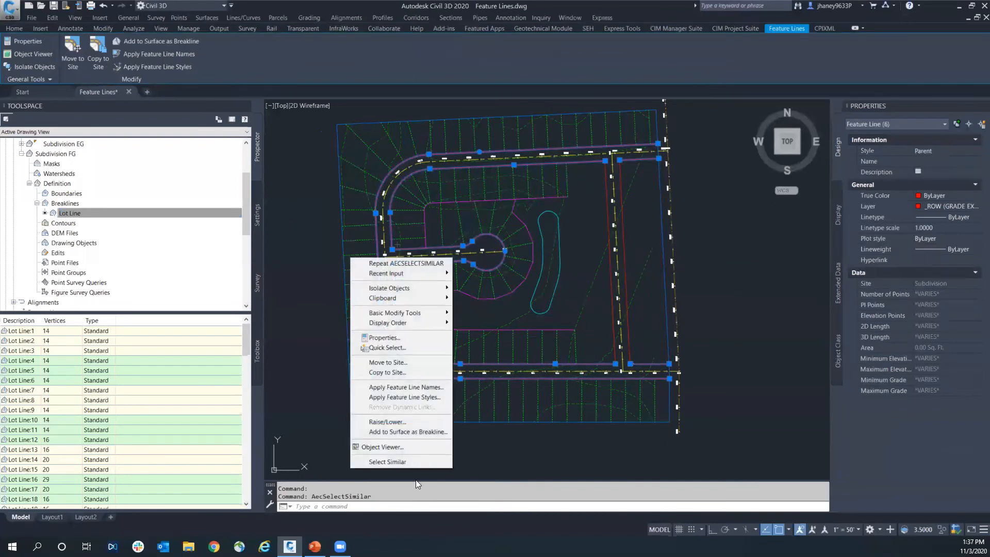
{"action": "left_click", "coordinate": [398, 432]}
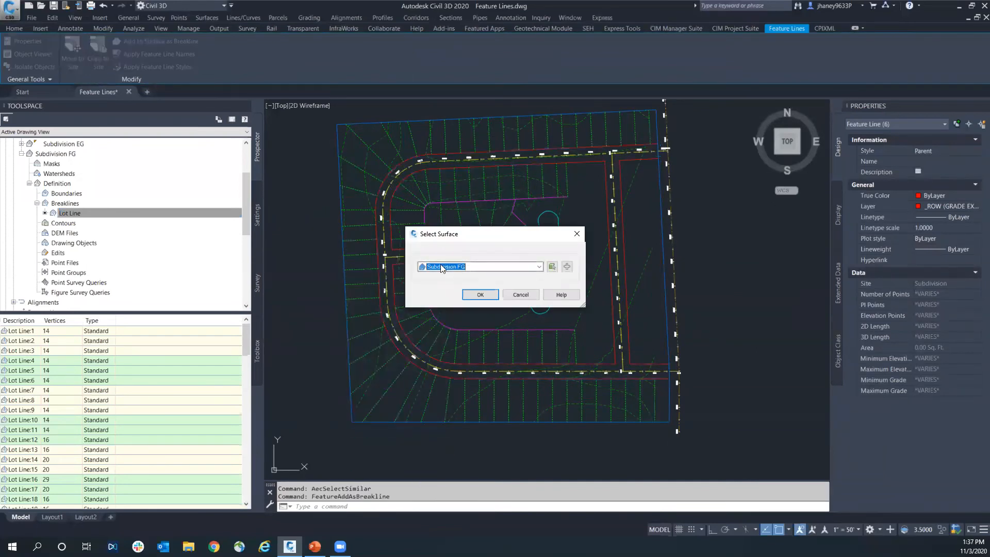
{"action": "left_click", "coordinate": [473, 296]}
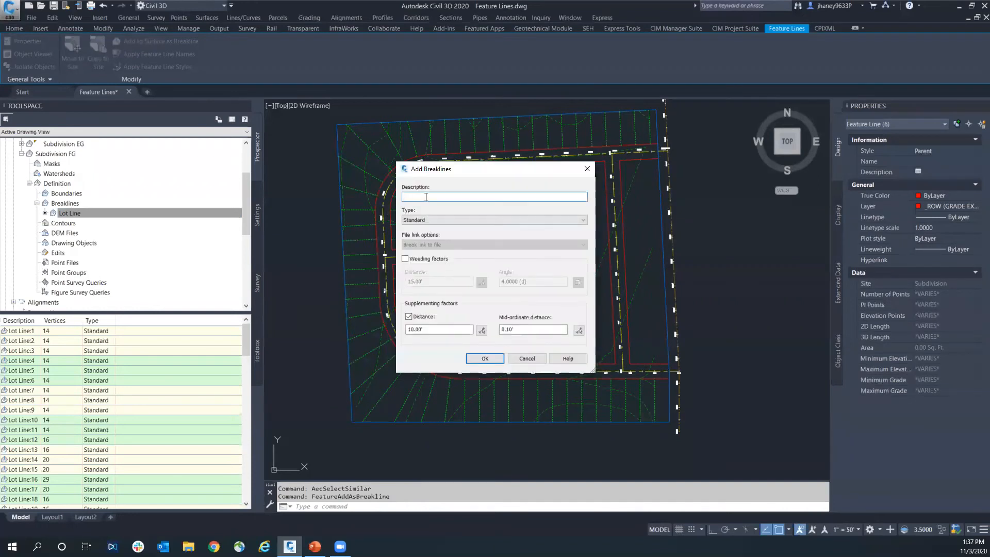
{"action": "type", "text": "ROW (EX"}
{"action": "left_click", "coordinate": [475, 358]}
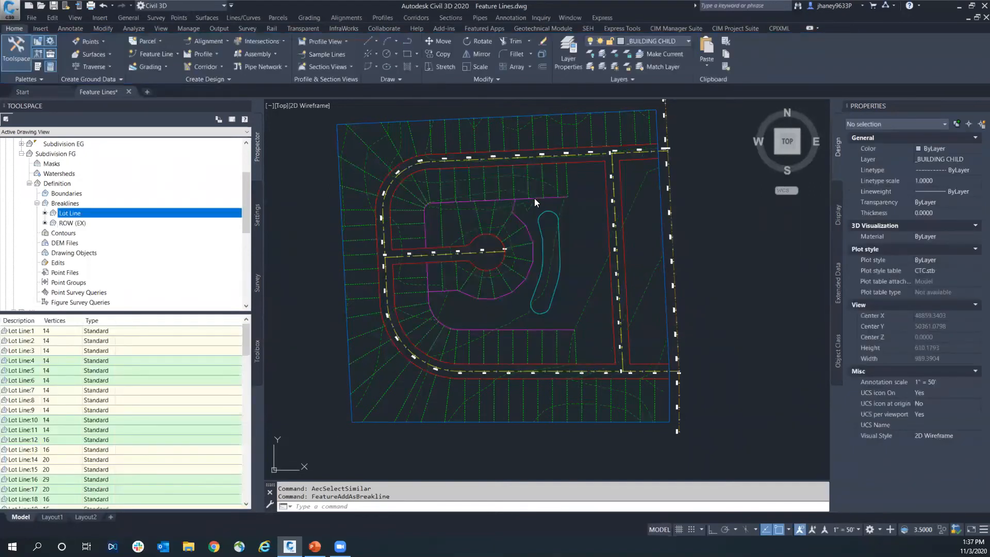
Select a right-of-way line of the straight north-south road on the east side and extend the selection to similar feature lines.
{"action": "left_click", "coordinate": [596, 190]}
{"action": "middle_click_drag", "start_coordinate": [607, 186], "coordinate": [596, 190]}
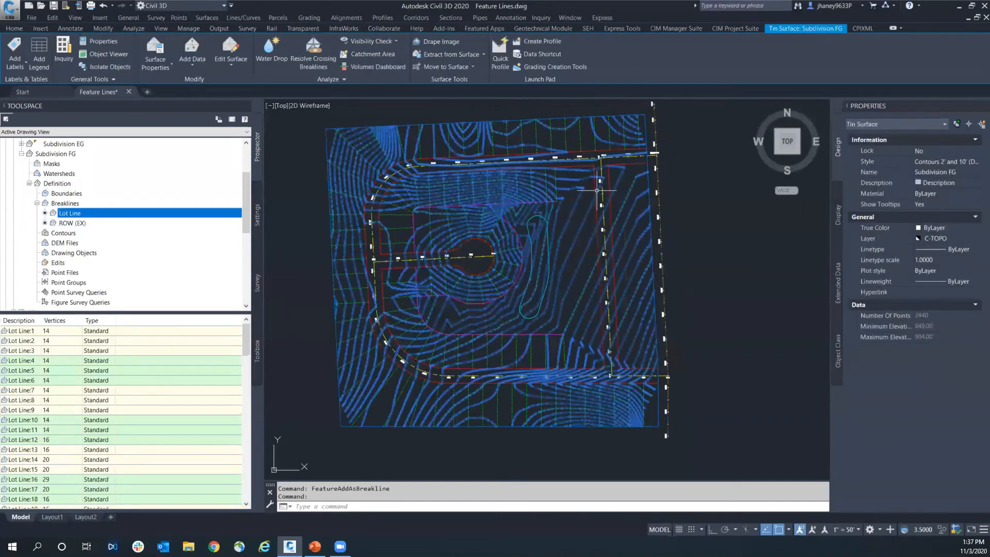
{"action": "key", "text": "Escape"}
{"action": "left_click", "coordinate": [597, 200]}
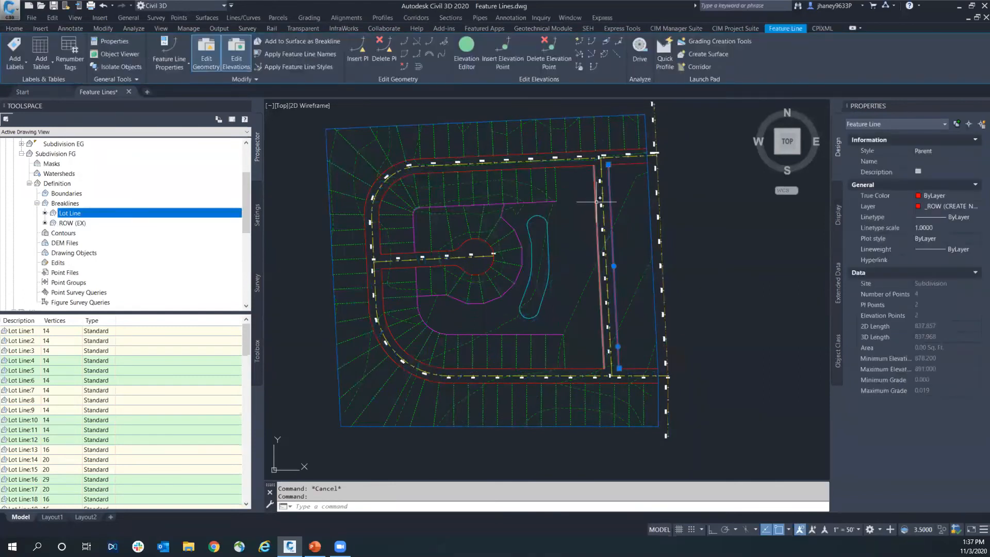
{"action": "right_click", "coordinate": [639, 219]}
{"action": "left_click", "coordinate": [665, 425]}
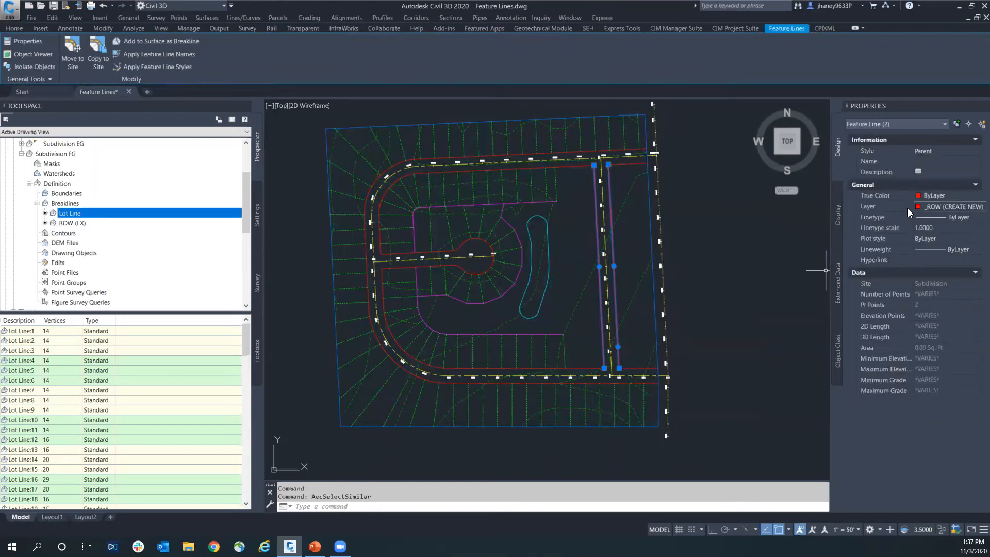
Add the selected pair to Subdivision FG as Standard breaklines described as "ROW New", and list the surface's breakline sets.
{"action": "right_click", "coordinate": [508, 198]}
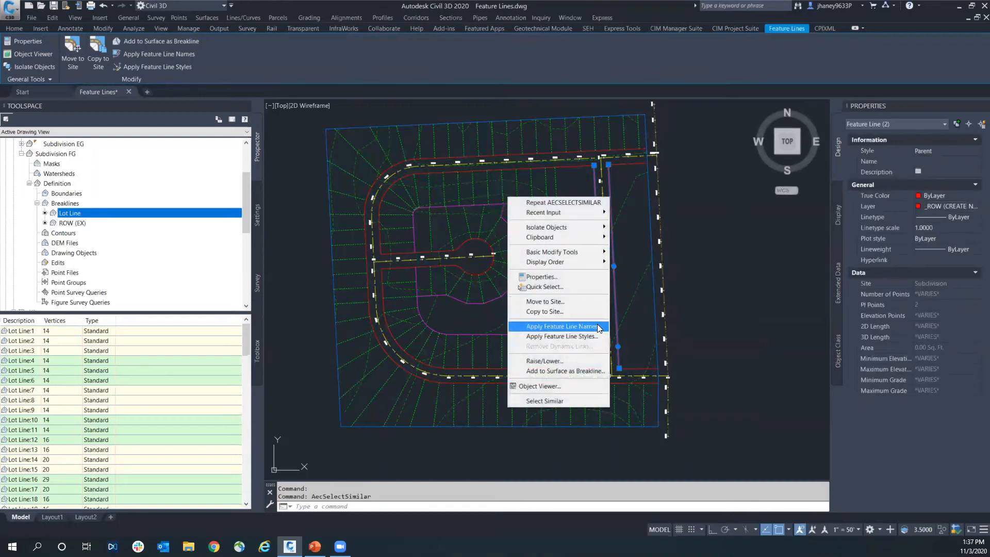
{"action": "left_click", "coordinate": [565, 371]}
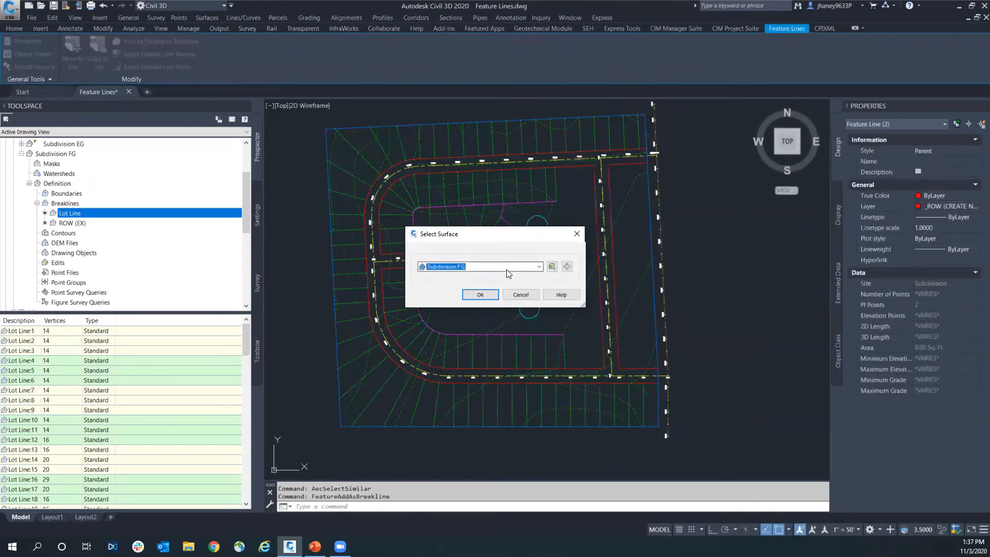
{"action": "left_click", "coordinate": [480, 294]}
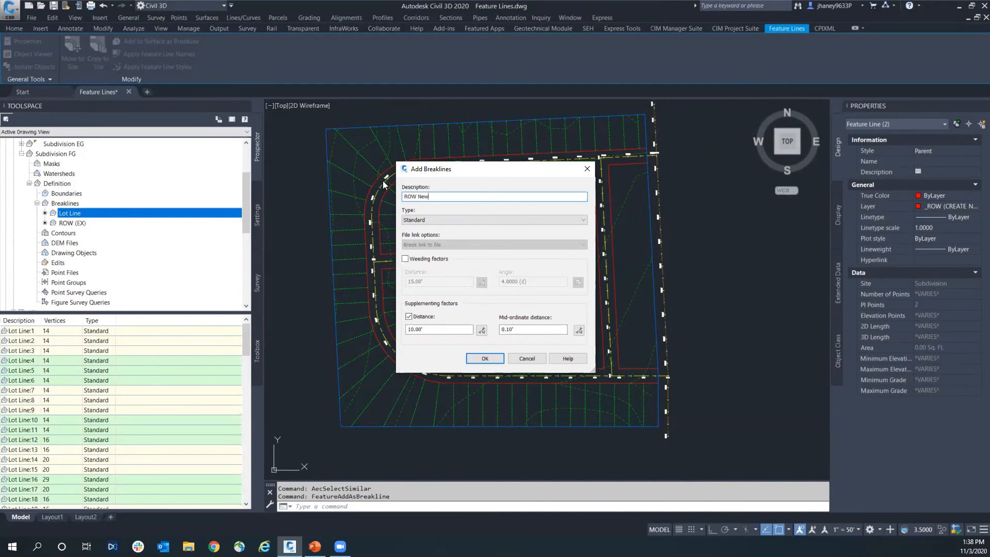
{"action": "left_click", "coordinate": [488, 356]}
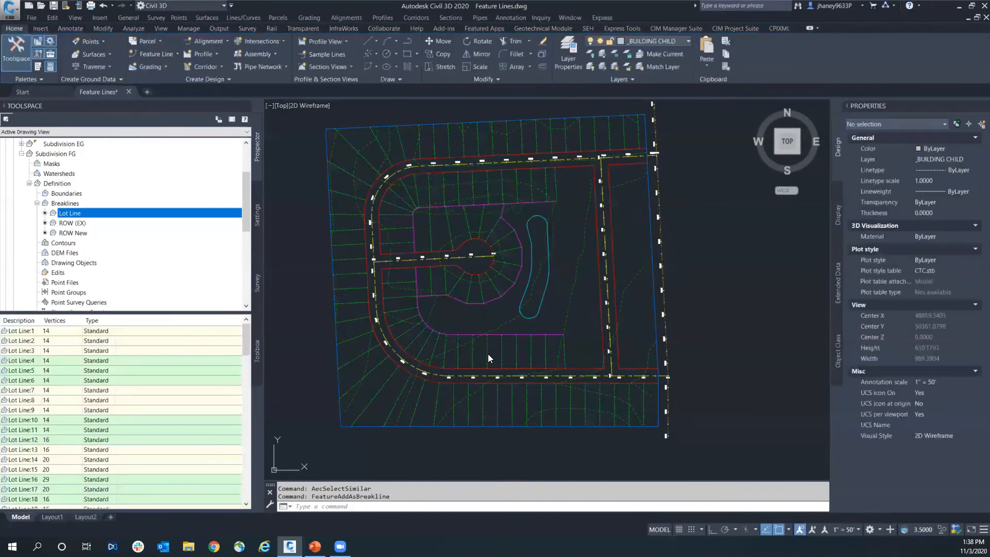
{"action": "left_click", "coordinate": [66, 205]}
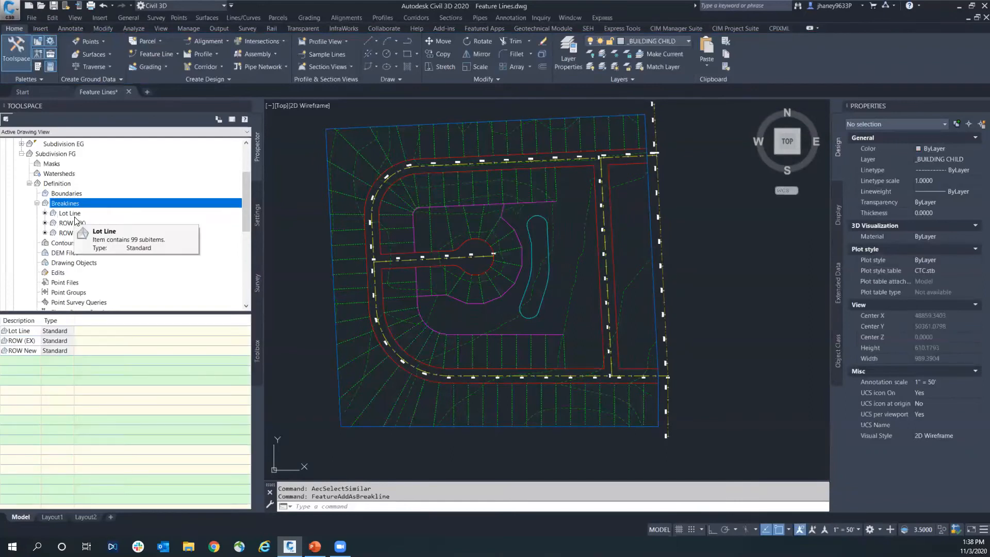
{"action": "scroll", "coordinate": [499, 259], "scroll_direction": "up", "scroll_amount": 2}
{"action": "scroll", "coordinate": [499, 259], "scroll_direction": "down", "scroll_amount": 2}
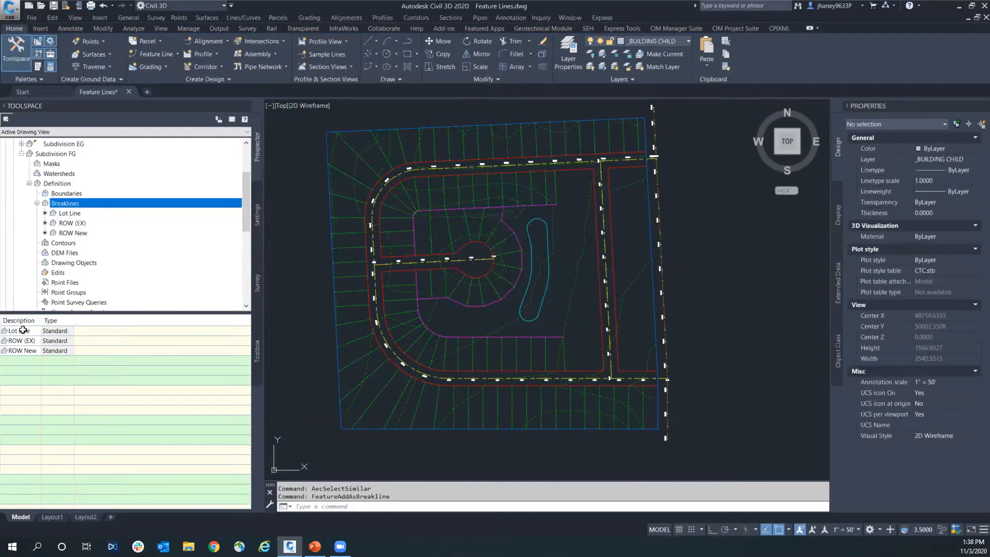
Select the magenta back-of-lot feature line around the cul-de-sac and extend the selection to all similar feature lines.
{"action": "left_click", "coordinate": [505, 226]}
{"action": "right_click", "coordinate": [492, 249]}
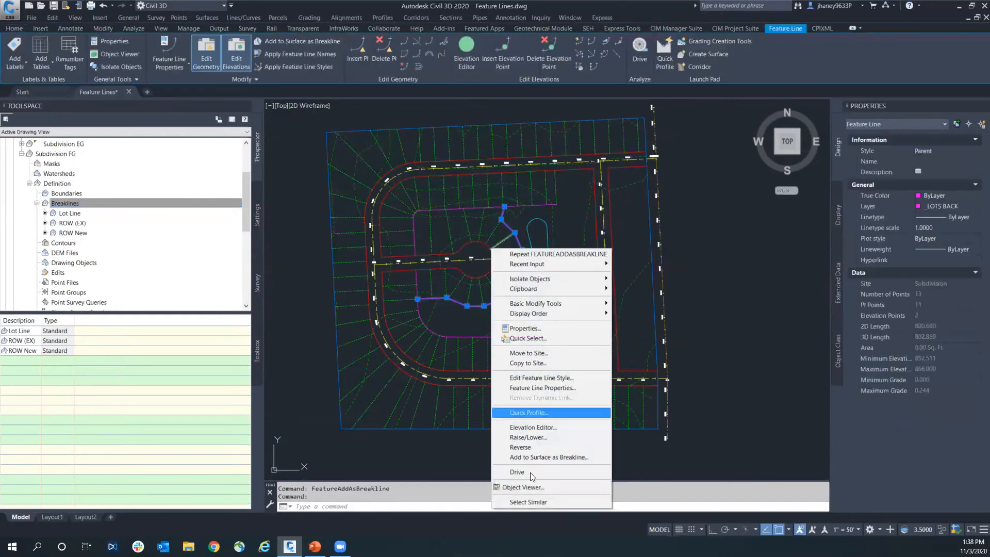
{"action": "left_click", "coordinate": [529, 502]}
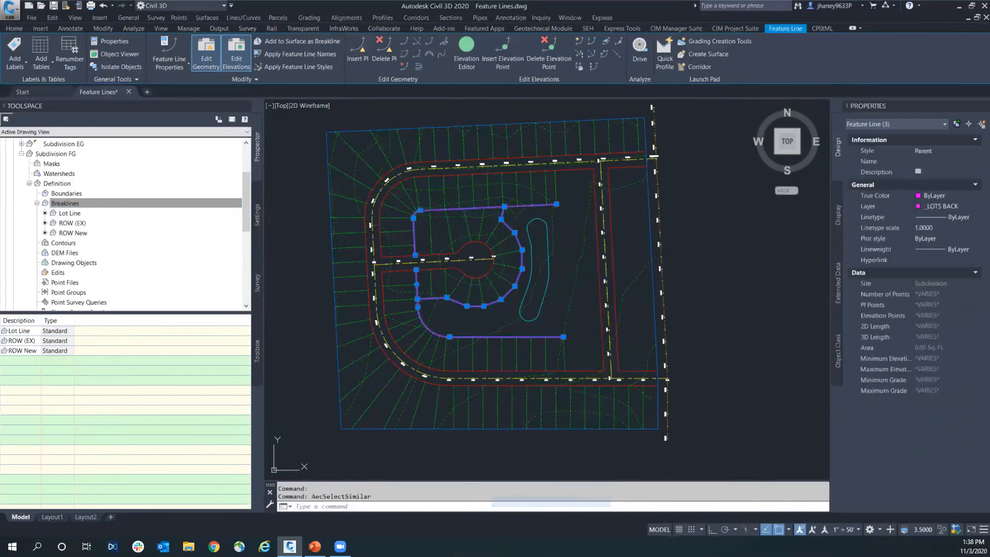
Add the selected back-of-lot lines to the Subdivision FG surface as Standard breaklines described as "Lot Back".
{"action": "right_click", "coordinate": [471, 263]}
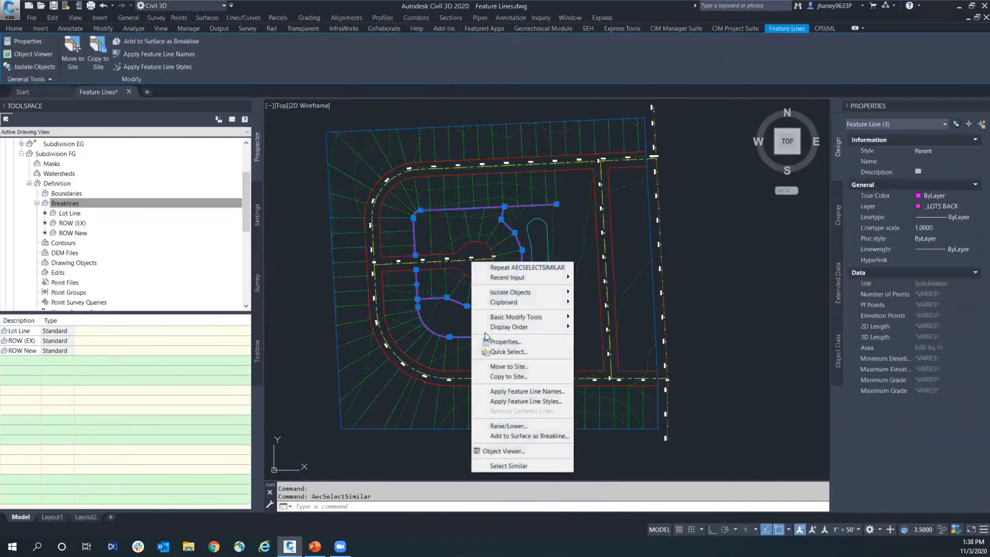
{"action": "left_click", "coordinate": [510, 435]}
{"action": "left_click", "coordinate": [484, 266]}
{"action": "left_click", "coordinate": [480, 300]}
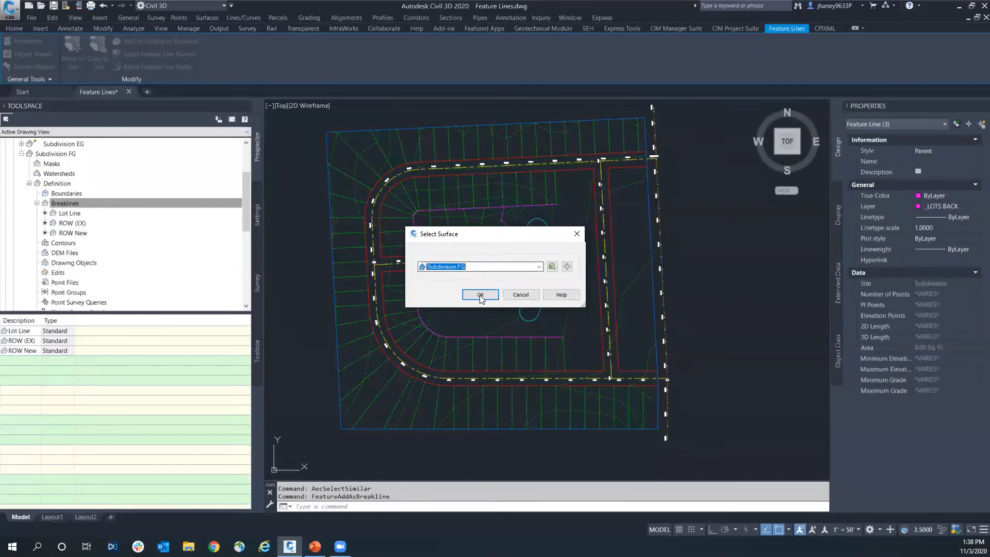
{"action": "left_click", "coordinate": [480, 295]}
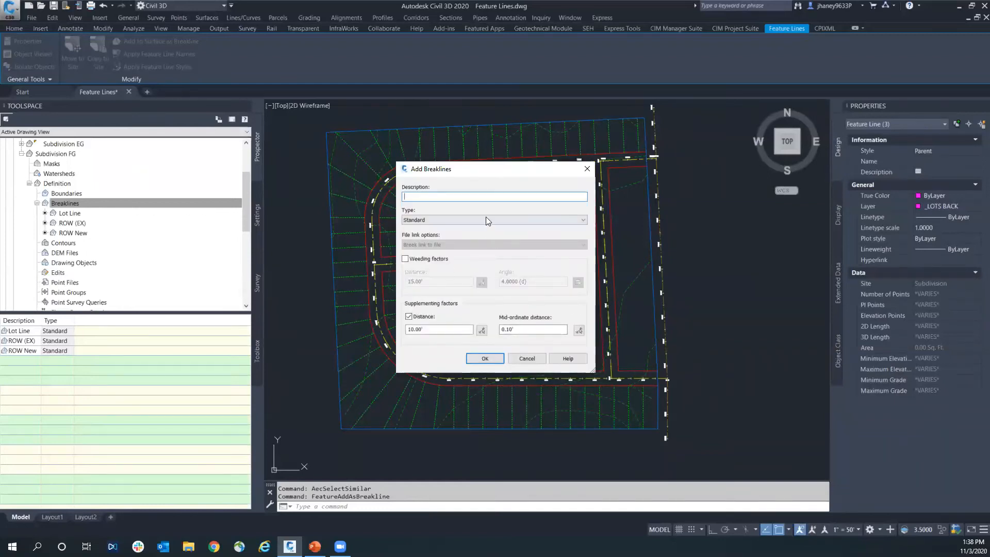
{"action": "type", "text": "LOt Back"}
{"action": "left_click", "coordinate": [497, 355]}
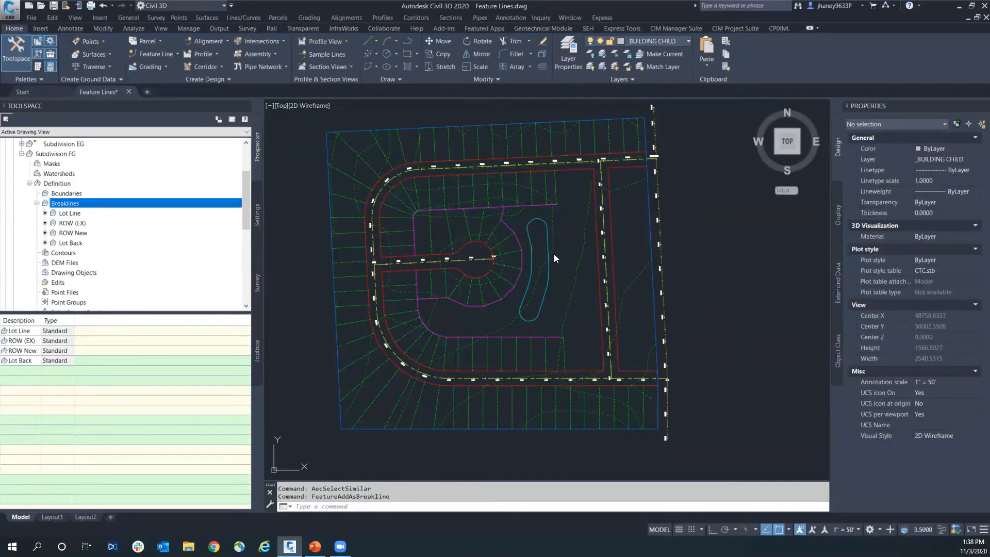
Add the blue property boundary feature line to the Subdivision FG surface as a Standard breakline described as "BND".
{"action": "mouse_move", "coordinate": [457, 128]}
{"action": "left_mouse_down"}
{"action": "mouse_move", "coordinate": [482, 273]}
{"action": "mouse_move", "coordinate": [453, 113]}
{"action": "left_mouse_up"}
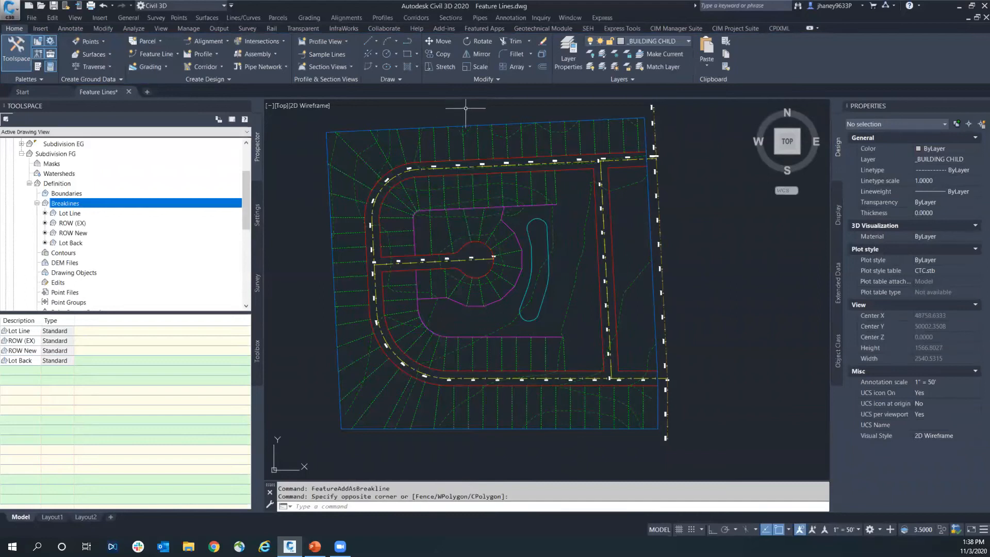
{"action": "left_click", "coordinate": [450, 126]}
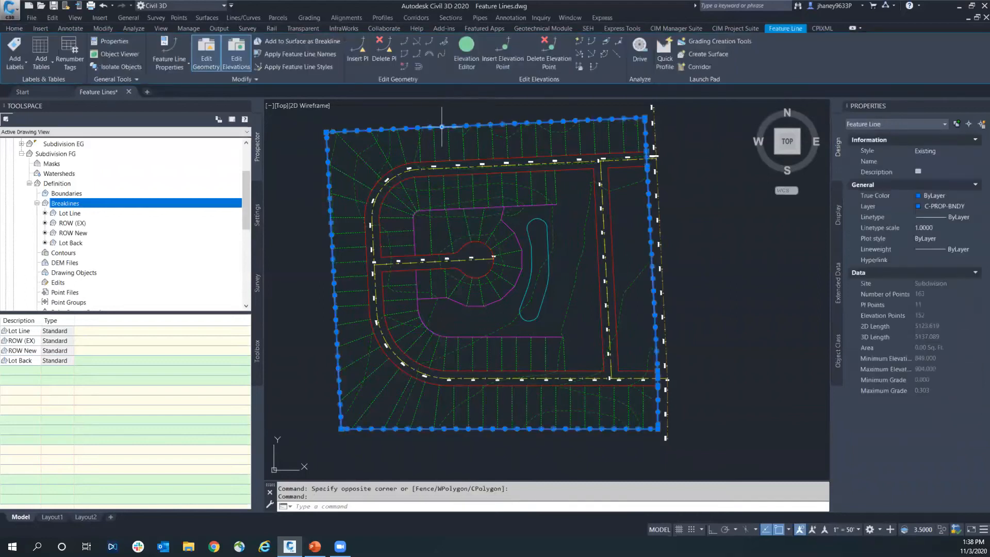
{"action": "right_click", "coordinate": [441, 188]}
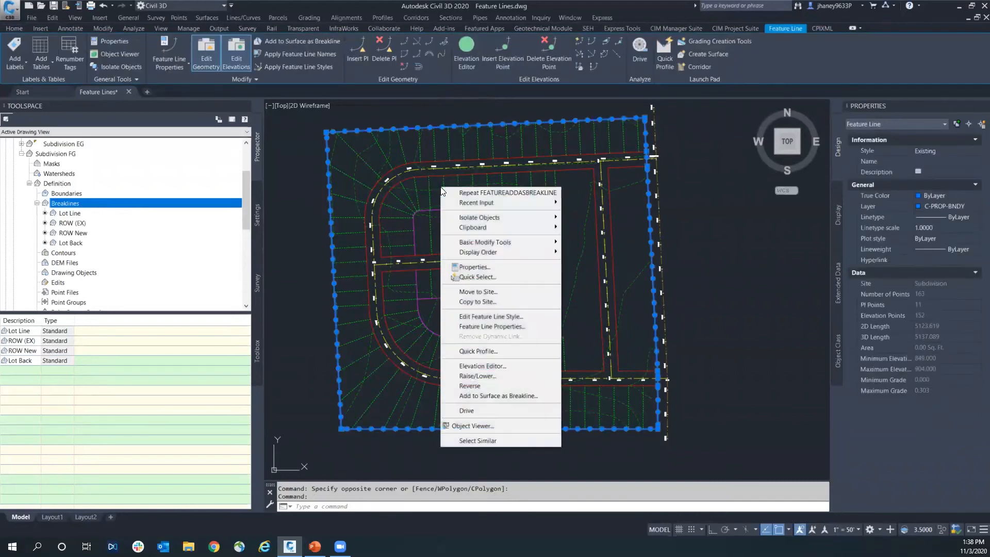
{"action": "left_click", "coordinate": [500, 395]}
{"action": "left_click", "coordinate": [479, 294]}
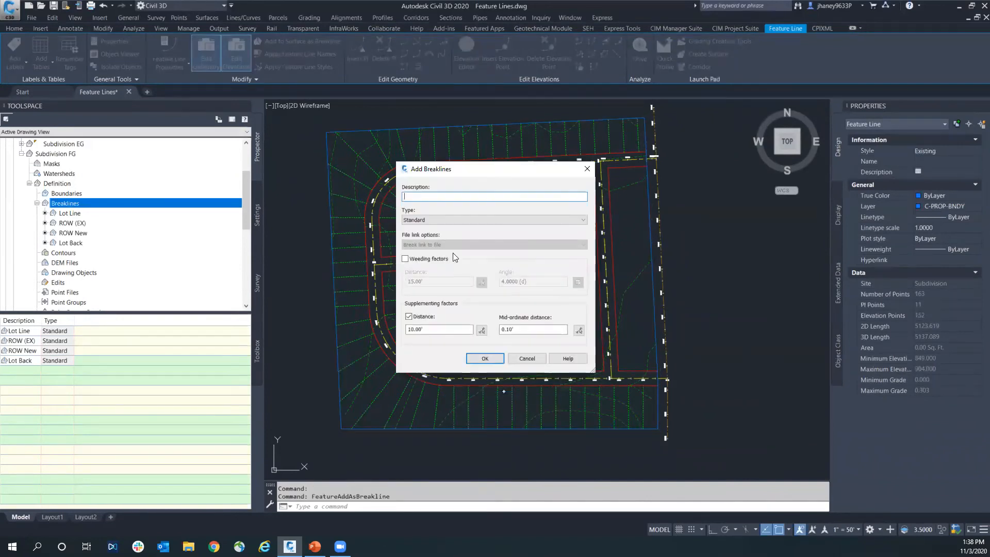
{"action": "type", "text": "BND"}
{"action": "left_click", "coordinate": [481, 359]}
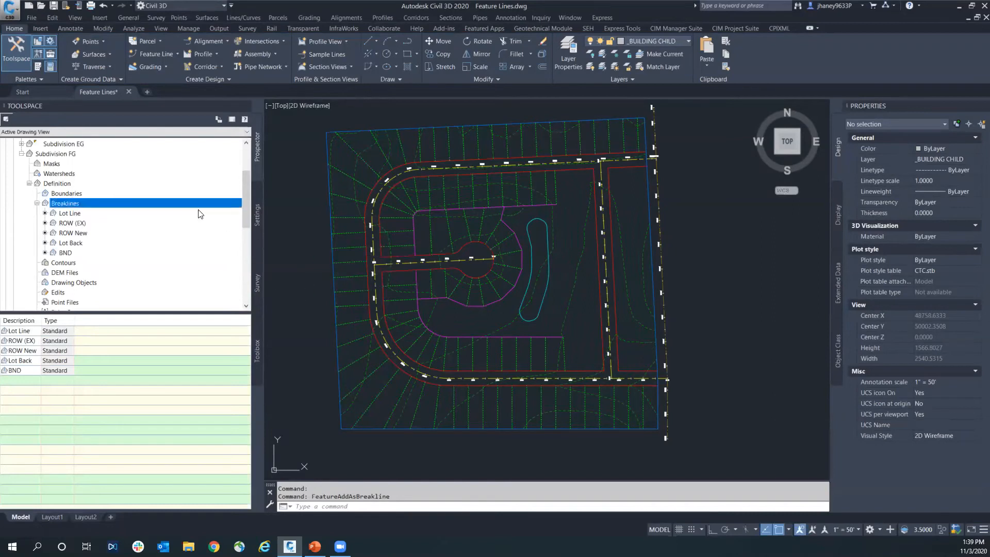
Examine the Subdivision FG surface's definition operations and its General and TIN statistics in the surface properties.
{"action": "left_click", "coordinate": [63, 155]}
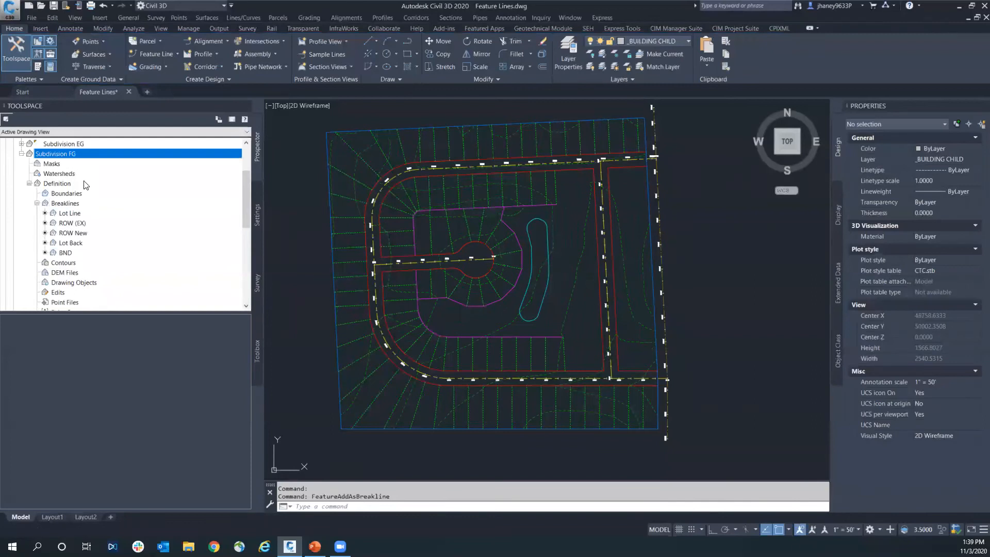
{"action": "right_click", "coordinate": [97, 157]}
{"action": "left_click", "coordinate": [133, 163]}
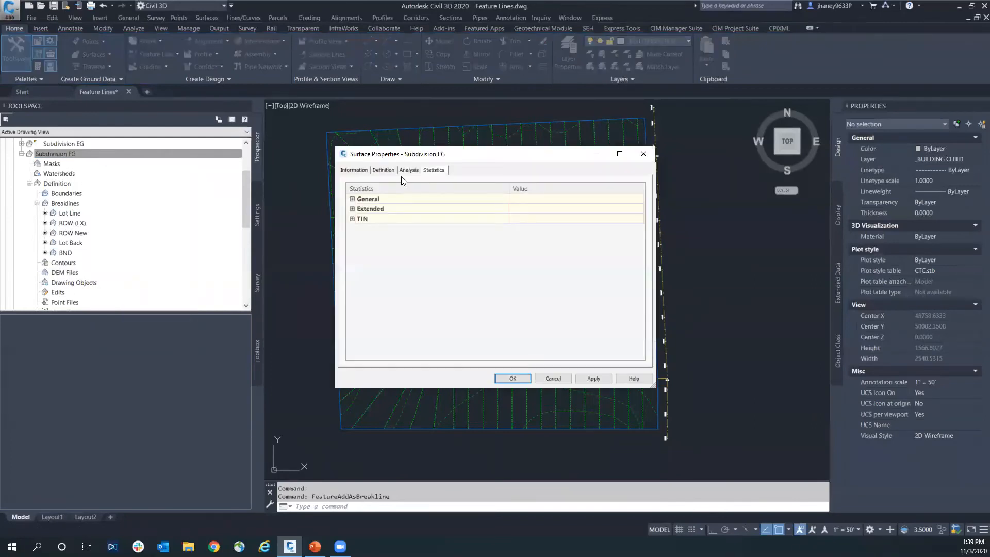
{"action": "left_click", "coordinate": [386, 170]}
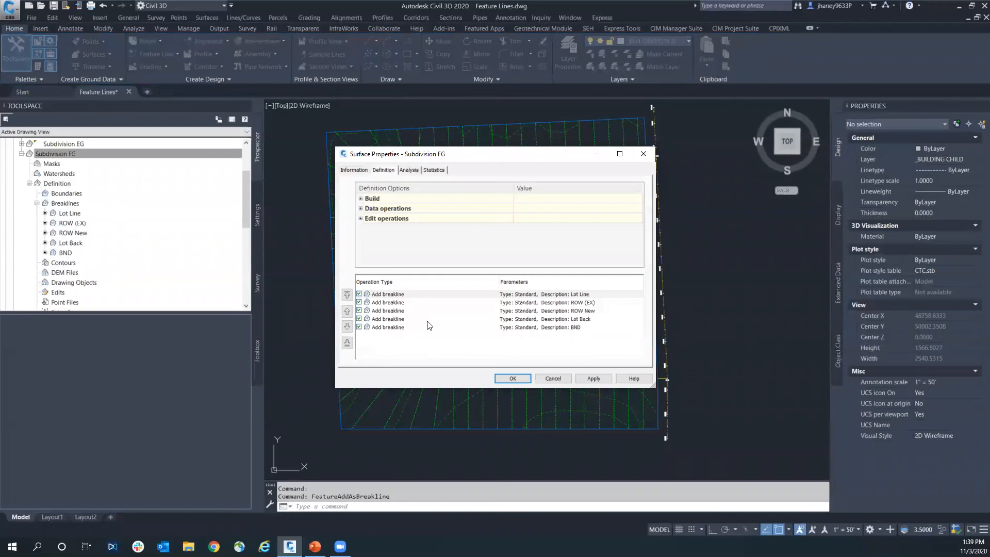
{"action": "left_click", "coordinate": [432, 170]}
{"action": "left_click", "coordinate": [352, 198]}
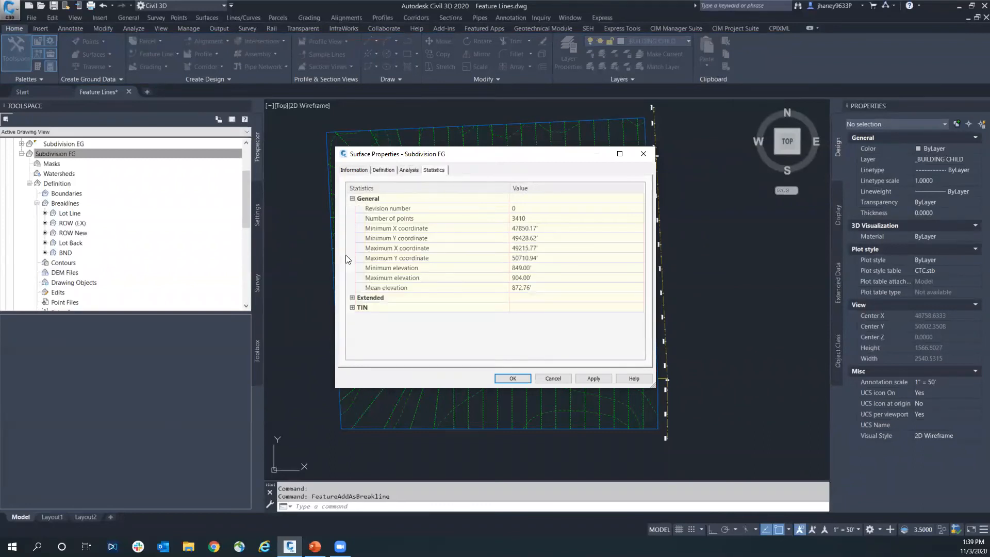
{"action": "left_click", "coordinate": [353, 308]}
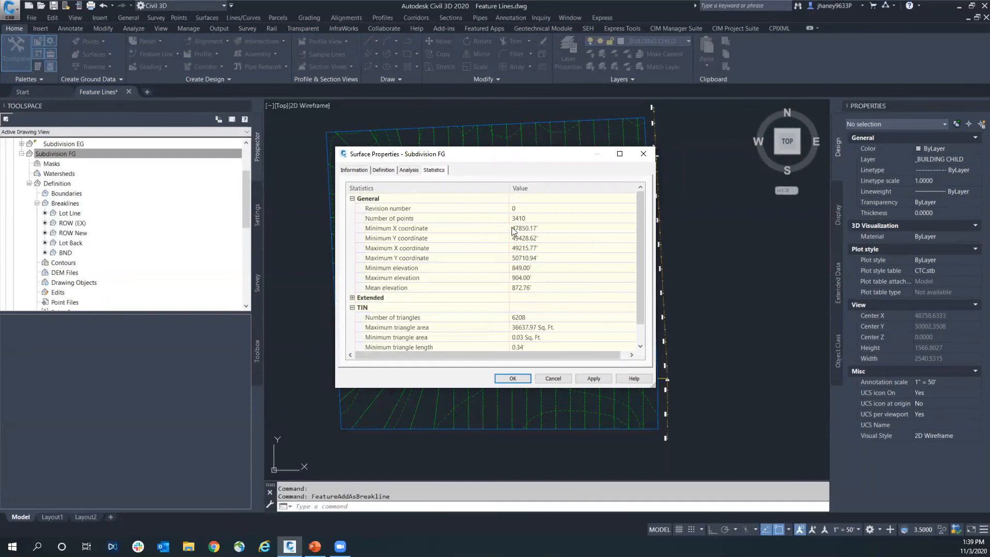
{"action": "left_click", "coordinate": [642, 154]}
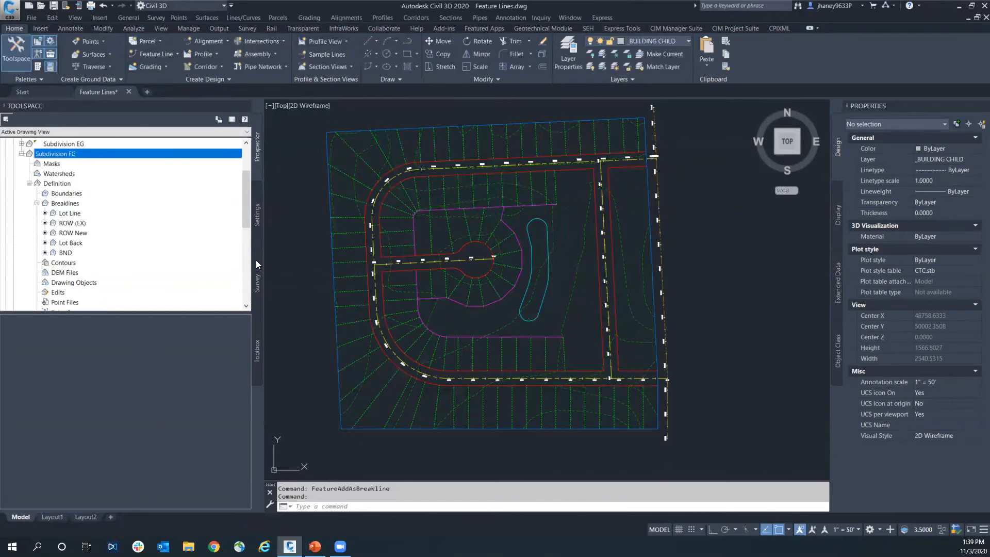
Save the drawing and try to view the Subdivision FG surface in the Object Viewer.
{"action": "left_click", "coordinate": [55, 7]}
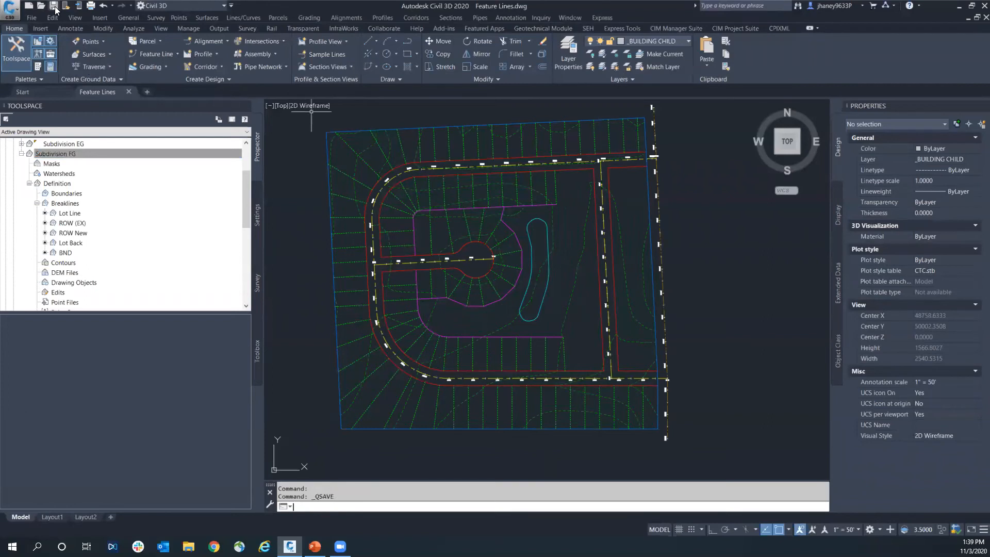
{"action": "left_click", "coordinate": [592, 244]}
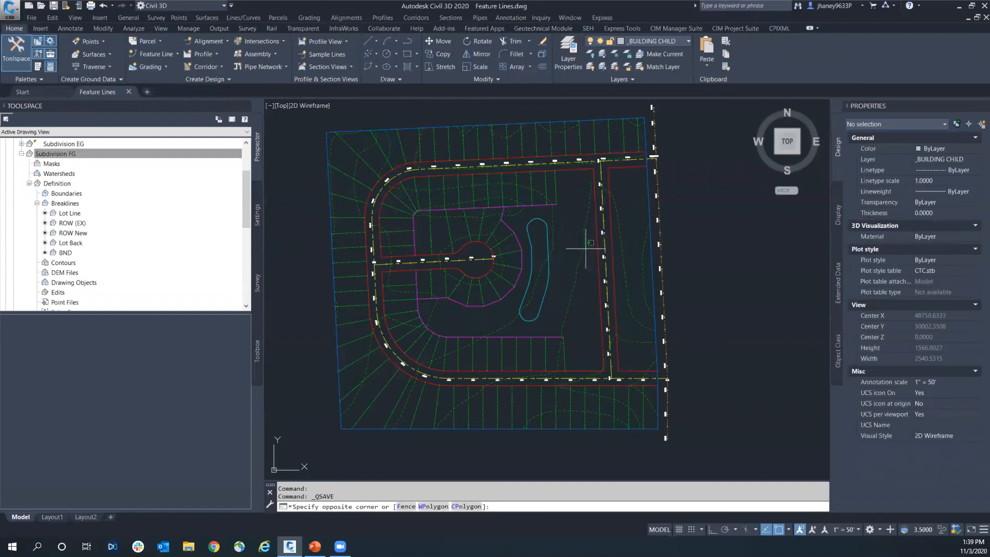
{"action": "left_click", "coordinate": [581, 242]}
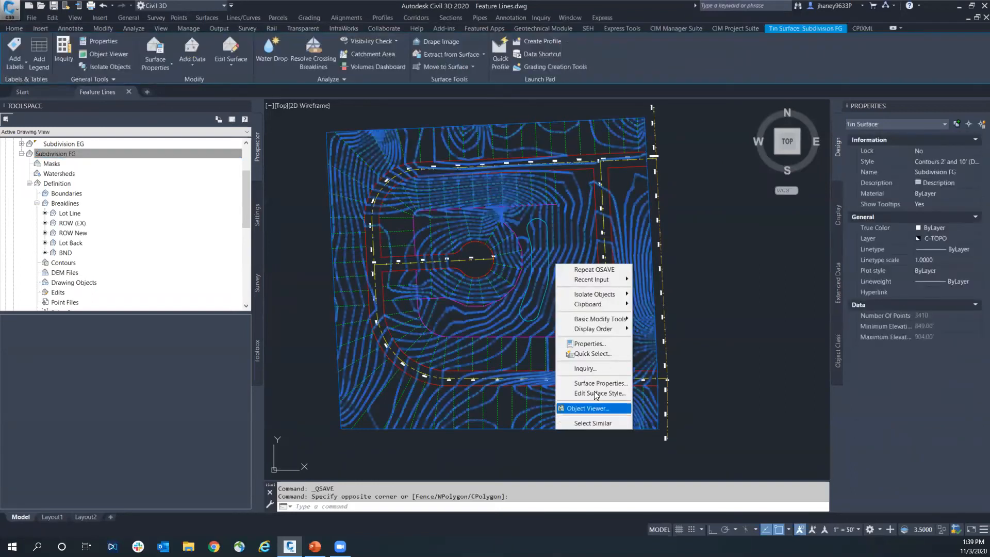
{"action": "left_click", "coordinate": [582, 408]}
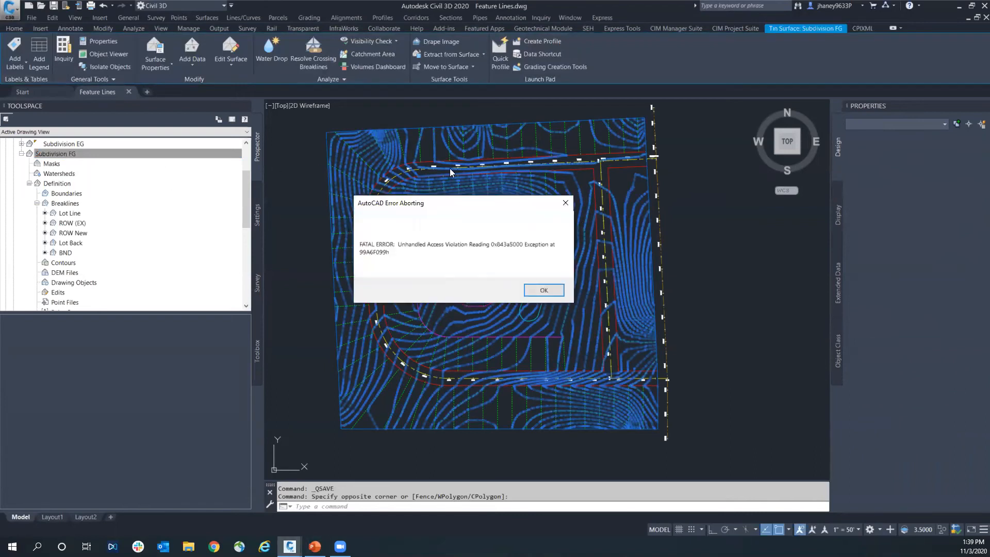
{"action": "left_click", "coordinate": [544, 291]}
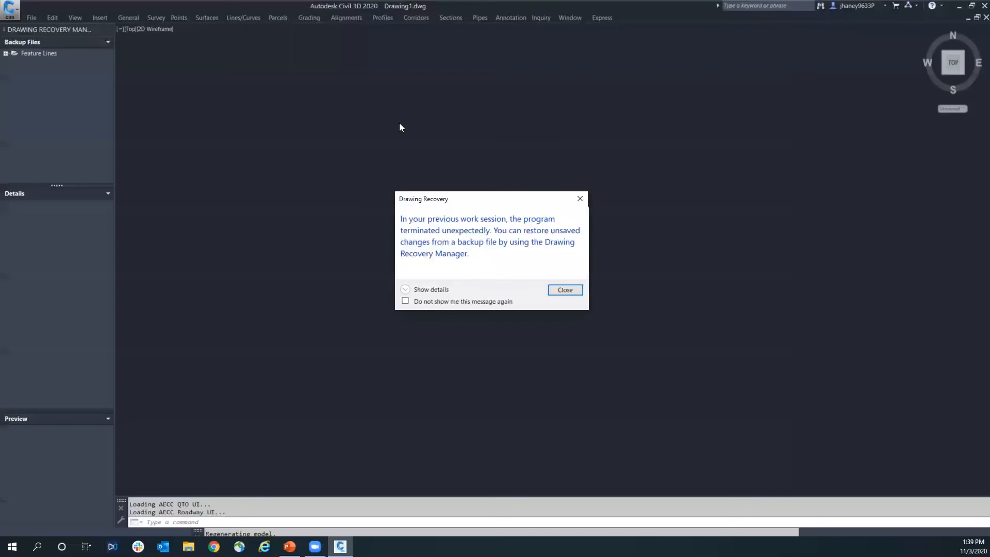
Dismiss the recovery notice, remove the Feature Lines entry from the backup files, and close the Drawing Recovery Manager.
{"action": "left_click", "coordinate": [565, 293]}
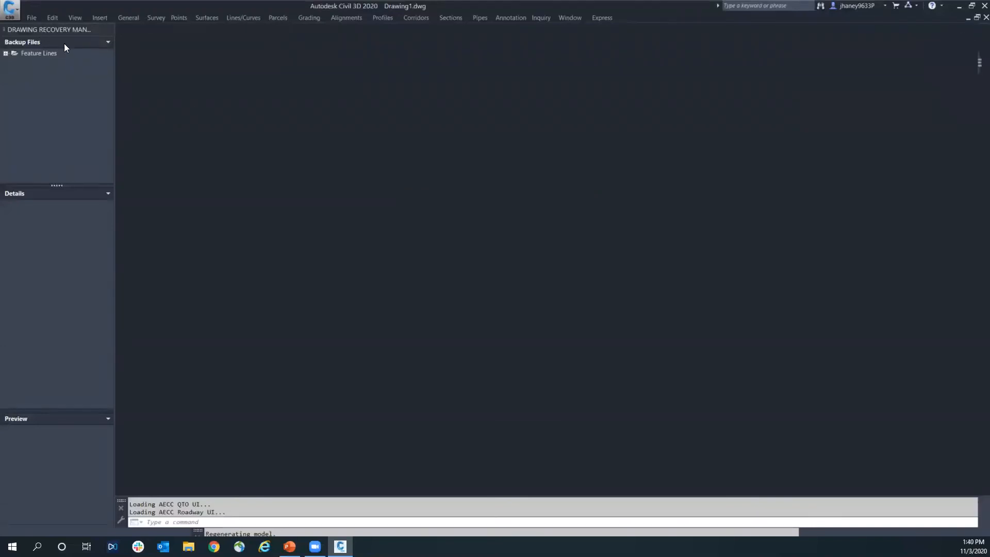
{"action": "right_click", "coordinate": [48, 52]}
{"action": "left_click", "coordinate": [63, 70]}
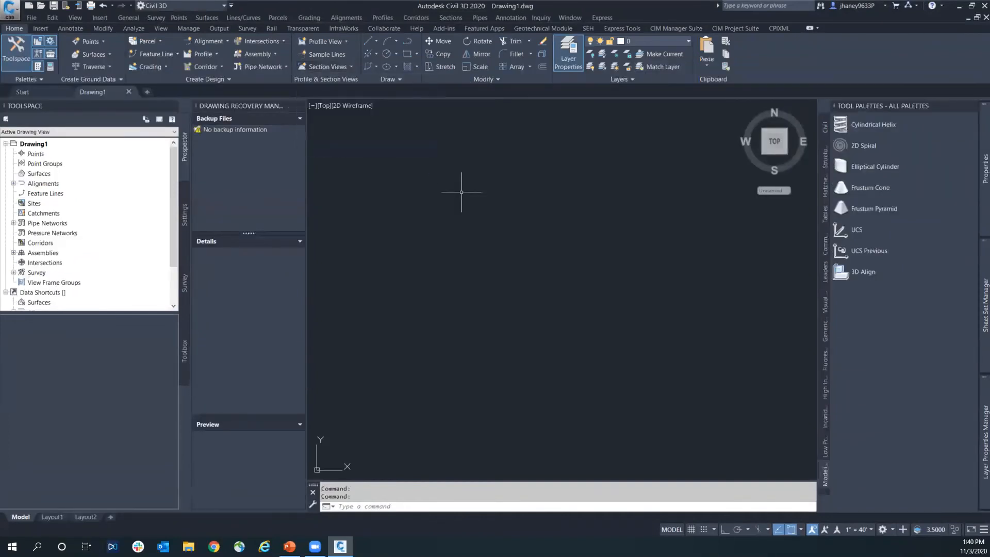
{"action": "left_click", "coordinate": [300, 106]}
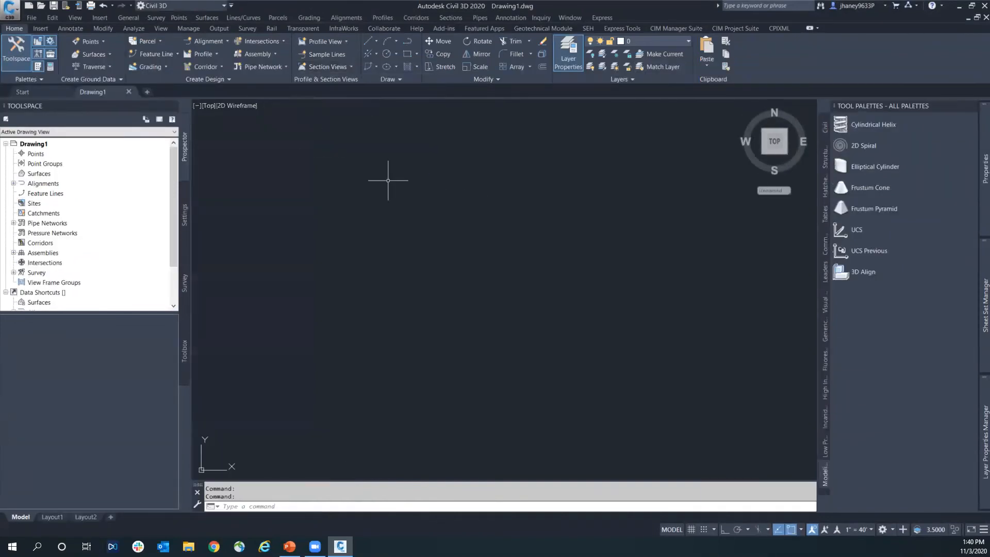
Reopen the Feature Lines.dwg drawing.
{"action": "left_click", "coordinate": [35, 19]}
{"action": "left_click", "coordinate": [44, 40]}
{"action": "left_click", "coordinate": [421, 191]}
{"action": "left_click", "coordinate": [651, 372]}
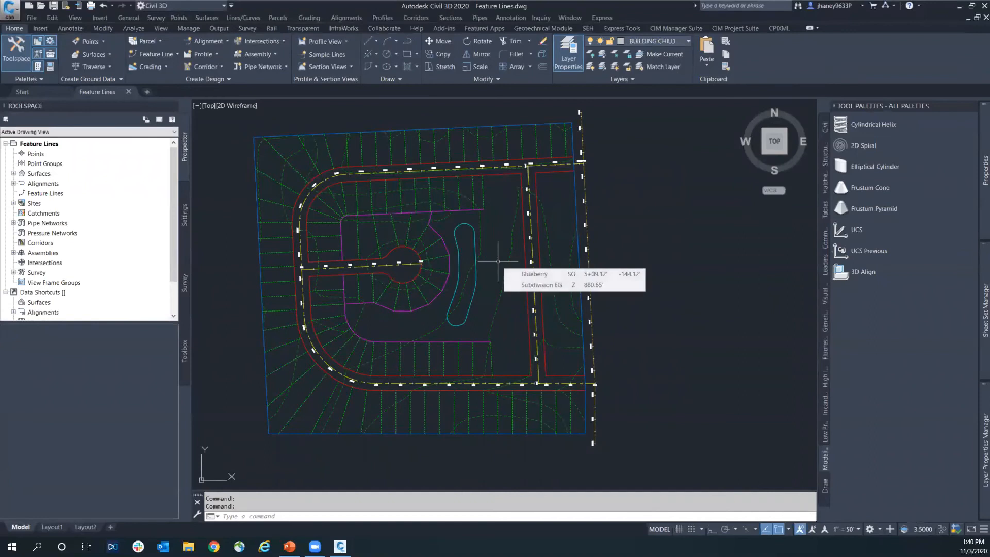
Select the cyan pond feature line east of the cul-de-sac lots.
{"action": "scroll", "coordinate": [498, 262], "scroll_direction": "up", "scroll_amount": 4}
{"action": "mouse_move", "coordinate": [471, 260]}
{"action": "middle_mouse_down"}
{"action": "mouse_move", "coordinate": [490, 241]}
{"action": "mouse_move", "coordinate": [494, 249]}
{"action": "middle_mouse_up"}
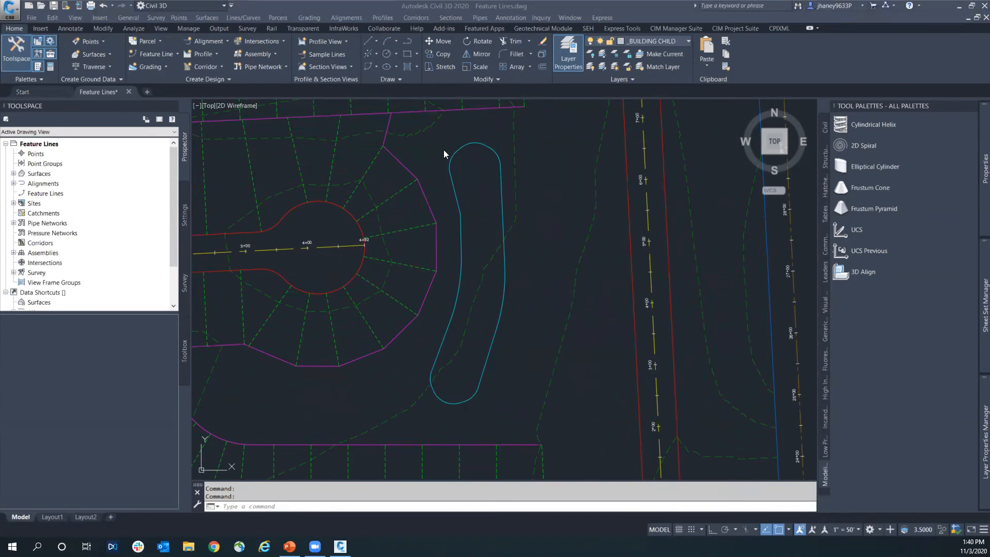
{"action": "scroll", "coordinate": [442, 169], "scroll_direction": "up", "scroll_amount": 2}
{"action": "scroll", "coordinate": [411, 188], "scroll_direction": "down", "scroll_amount": 2}
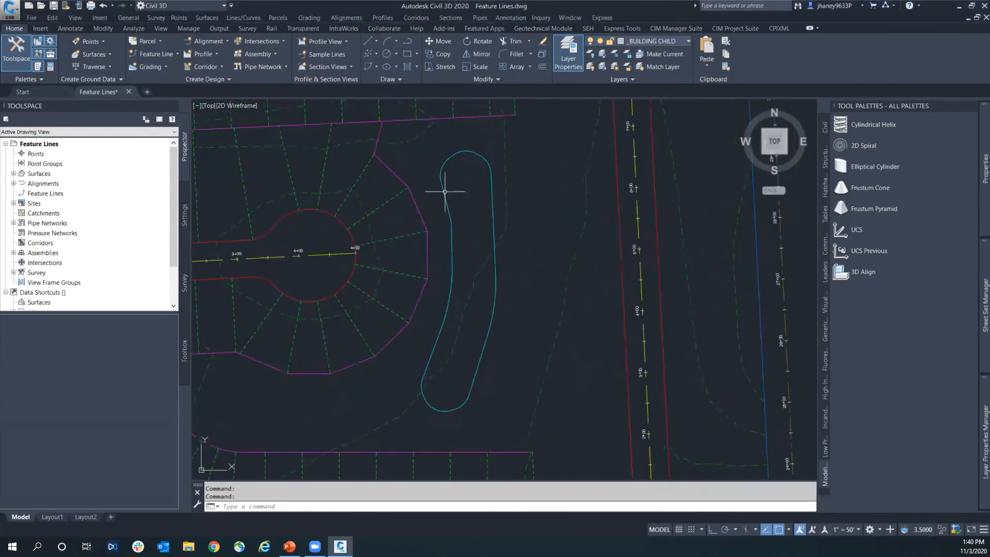
{"action": "middle_click_drag", "start_coordinate": [449, 194], "coordinate": [371, 161]}
{"action": "key", "text": "Escape"}
{"action": "left_click", "coordinate": [416, 155]}
{"action": "scroll", "coordinate": [415, 159], "scroll_direction": "up", "scroll_amount": 1}
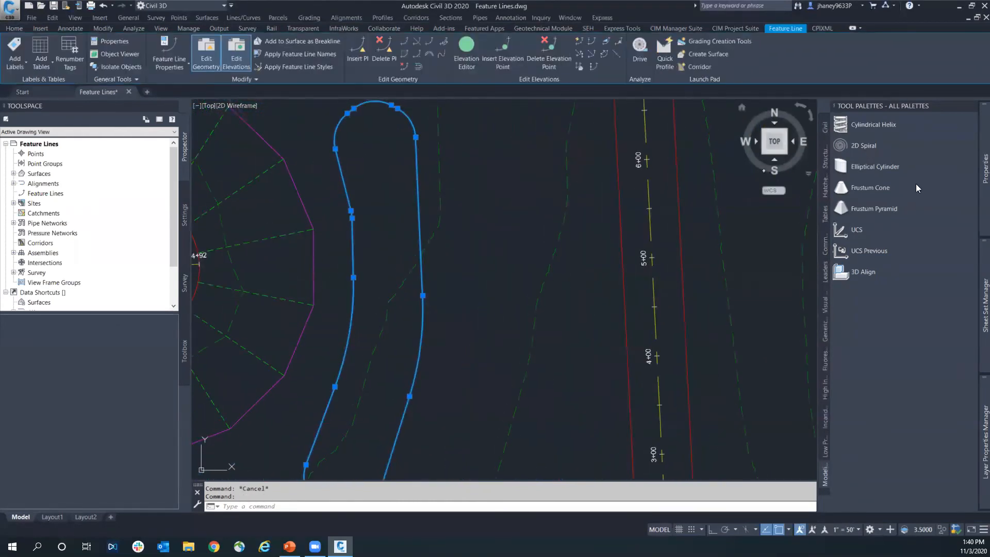
Turn off auto-hide for the Properties palette, close the other palettes docked beside it, and deselect the pond feature line.
{"action": "left_click", "coordinate": [983, 168]}
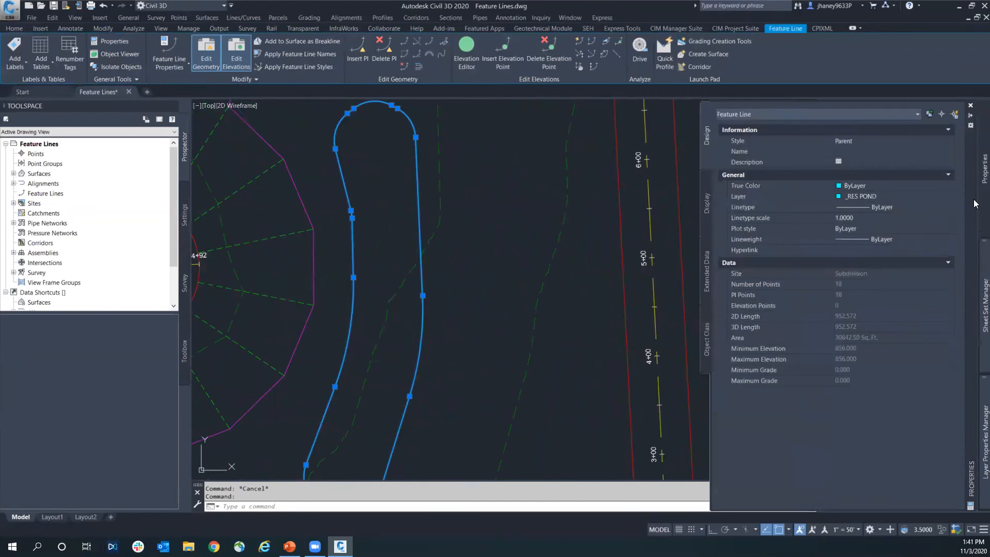
{"action": "right_click", "coordinate": [968, 164]}
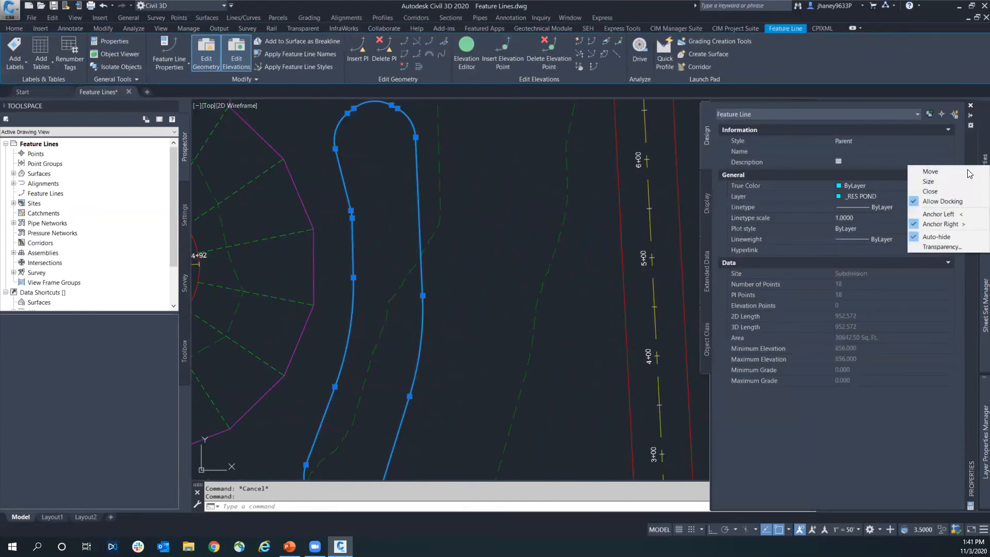
{"action": "left_click", "coordinate": [951, 236]}
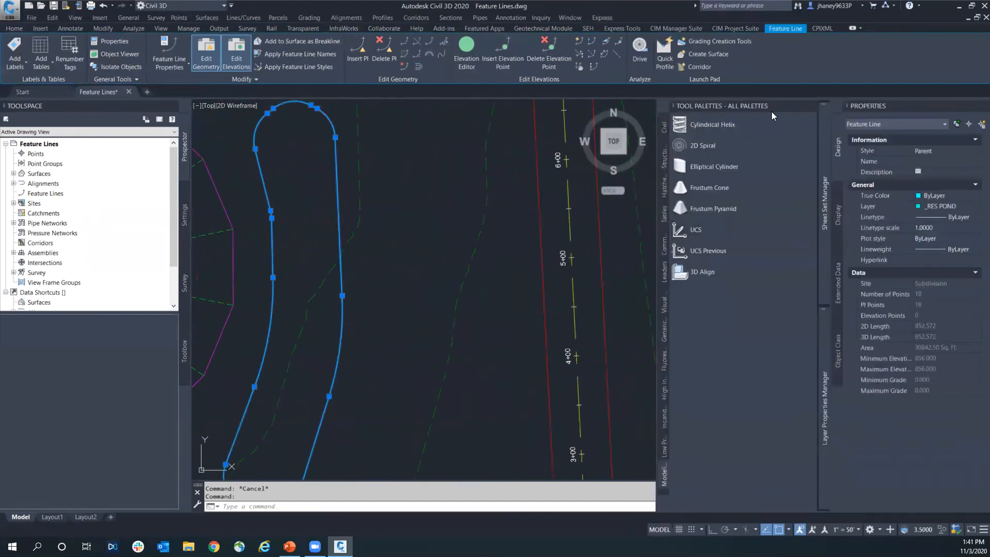
{"action": "left_click", "coordinate": [811, 106]}
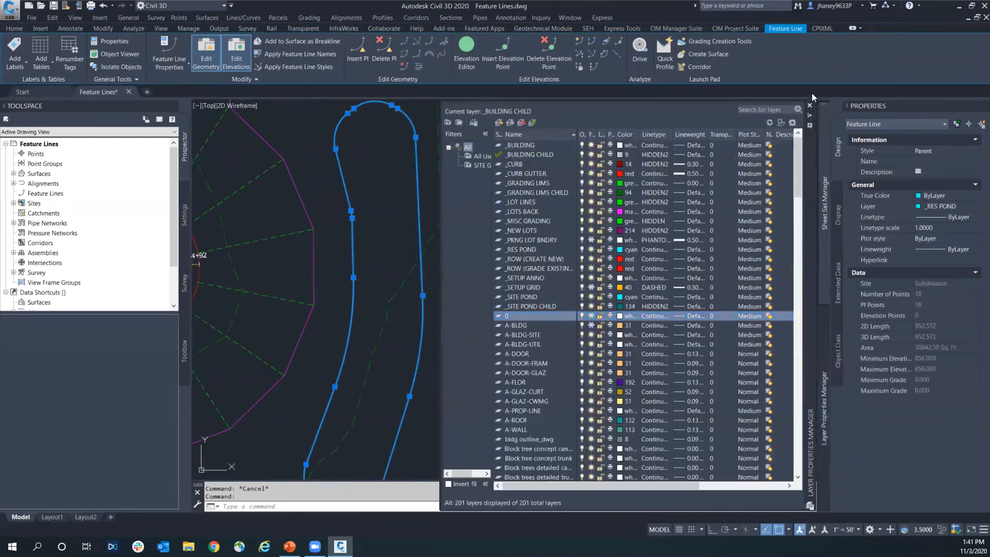
{"action": "mouse_move", "coordinate": [824, 191]}
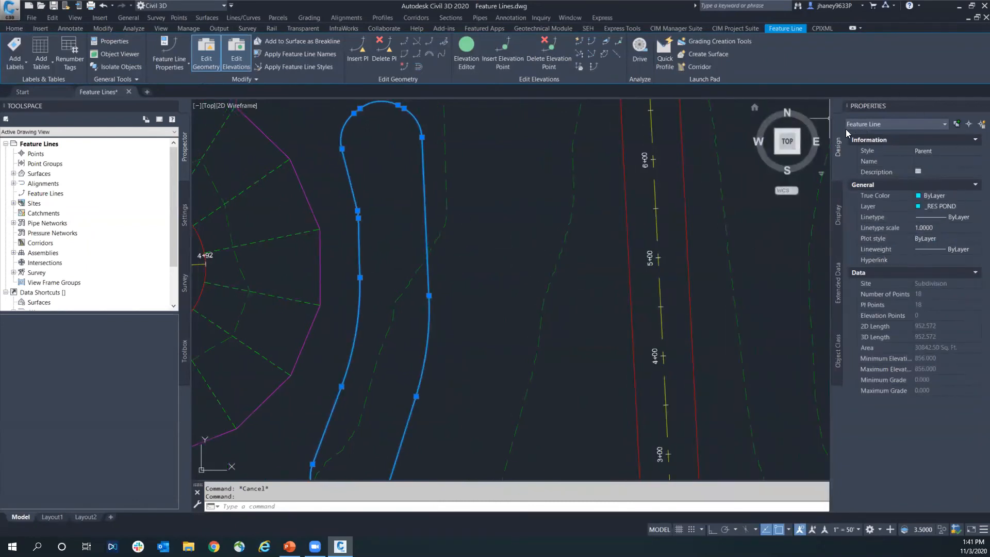
{"action": "key", "text": "Escape"}
Create a feature line from stepped offset, placed 9 outside the cyan pond feature line.
{"action": "middle_click_drag", "start_coordinate": [433, 189], "coordinate": [474, 217]}
{"action": "scroll", "coordinate": [549, 184], "scroll_direction": "up", "scroll_amount": 3}
{"action": "scroll", "coordinate": [525, 278], "scroll_direction": "down", "scroll_amount": 1}
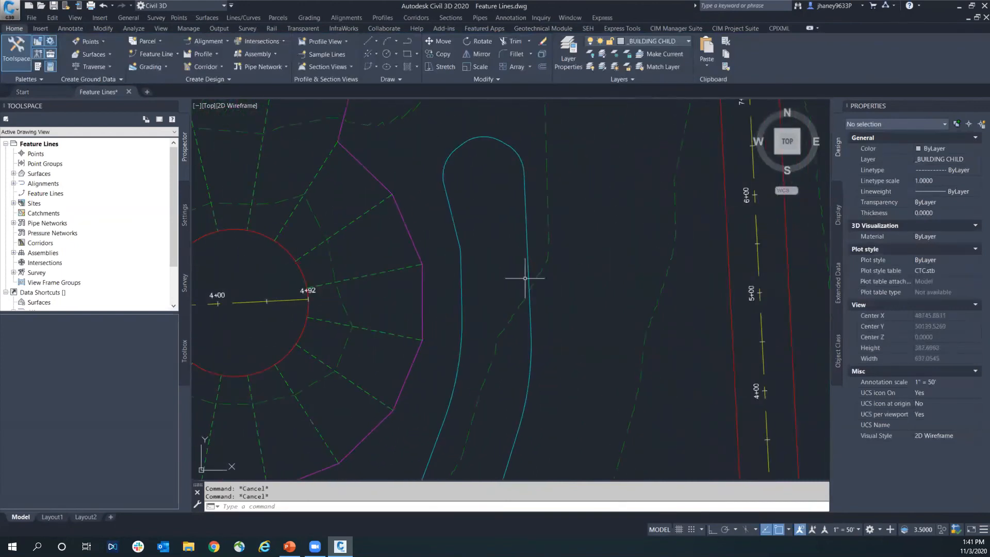
{"action": "left_click", "coordinate": [156, 55]}
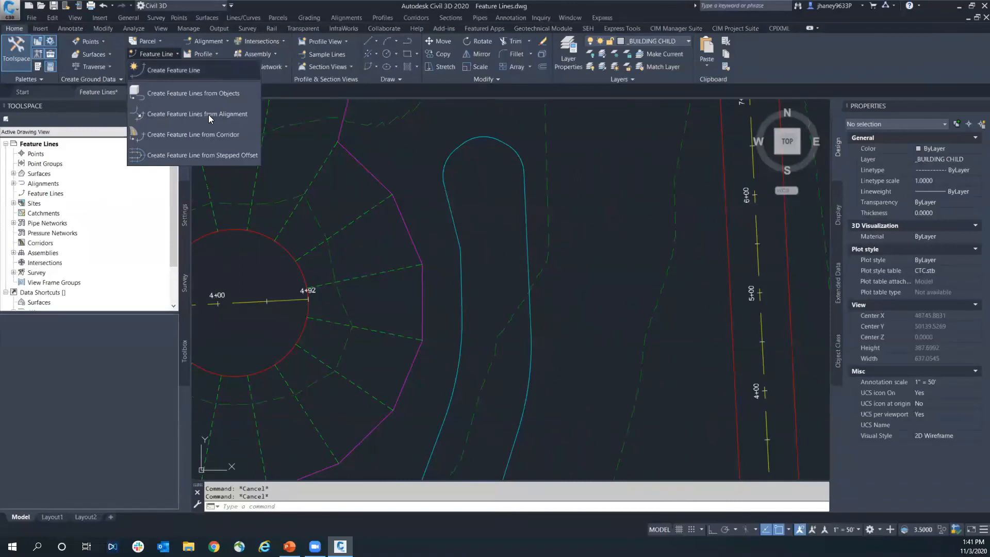
{"action": "left_click", "coordinate": [194, 155]}
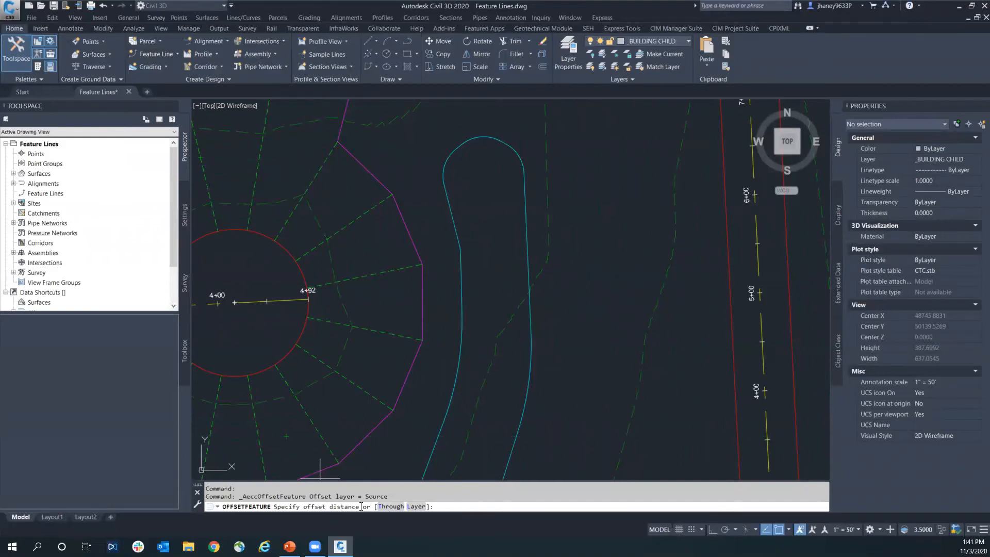
{"action": "type", "text": "9"}
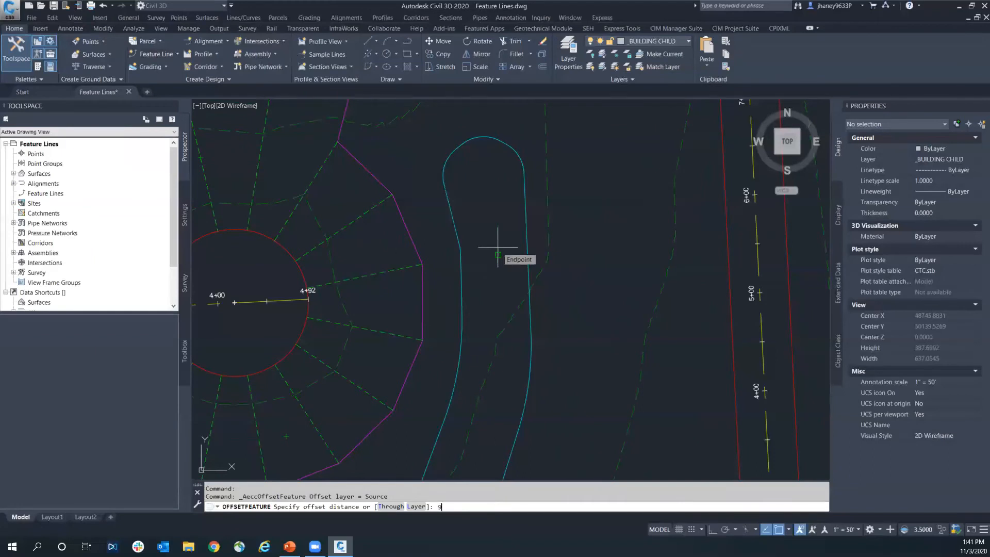
{"action": "key", "text": "Return"}
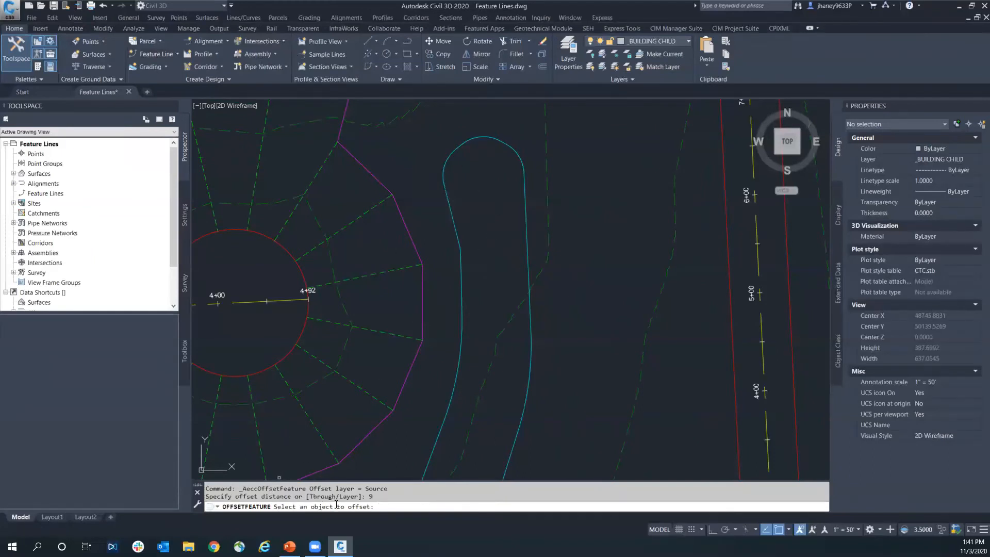
{"action": "left_click", "coordinate": [447, 155]}
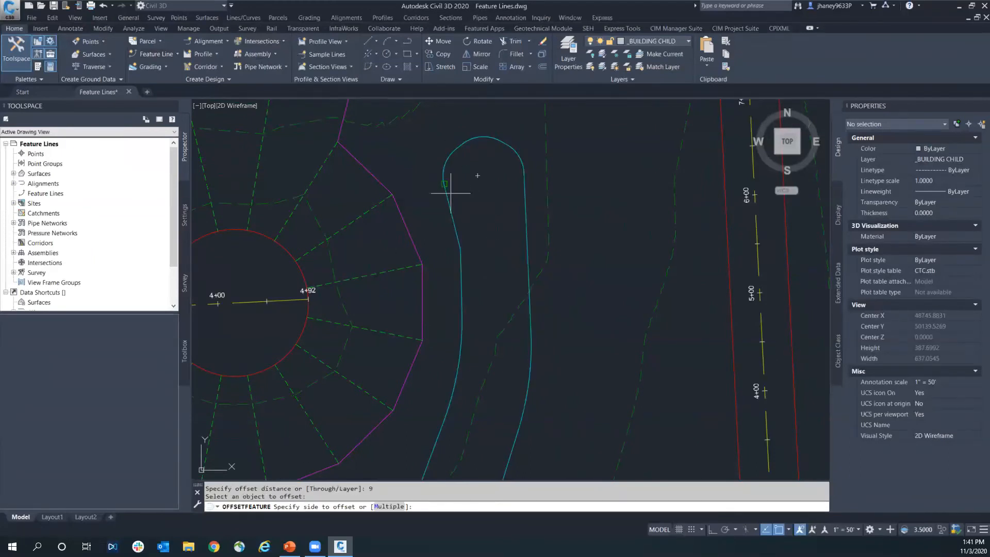
{"action": "left_click", "coordinate": [449, 139]}
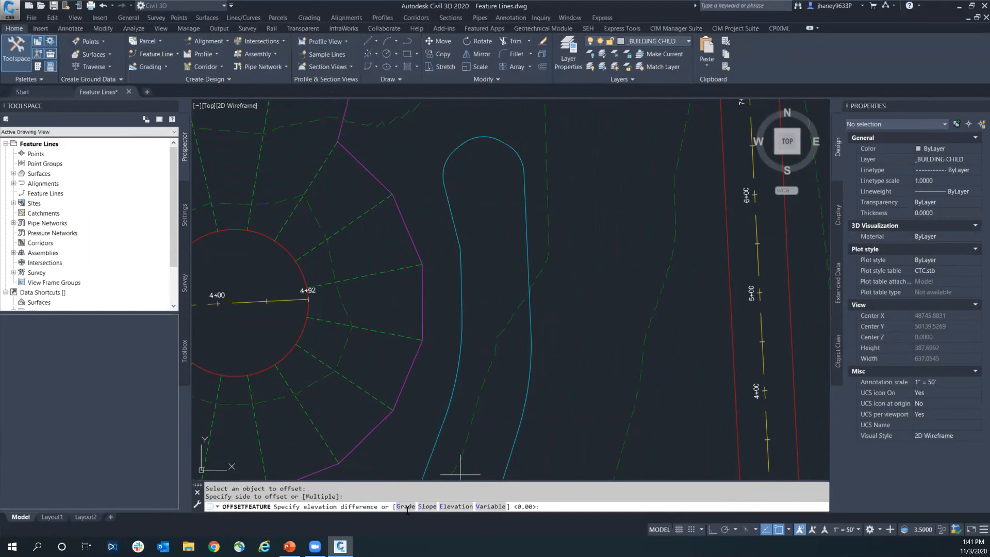
Use the Elevation option to give the pond's offset feature line an elevation of 600.
{"action": "left_click", "coordinate": [456, 508]}
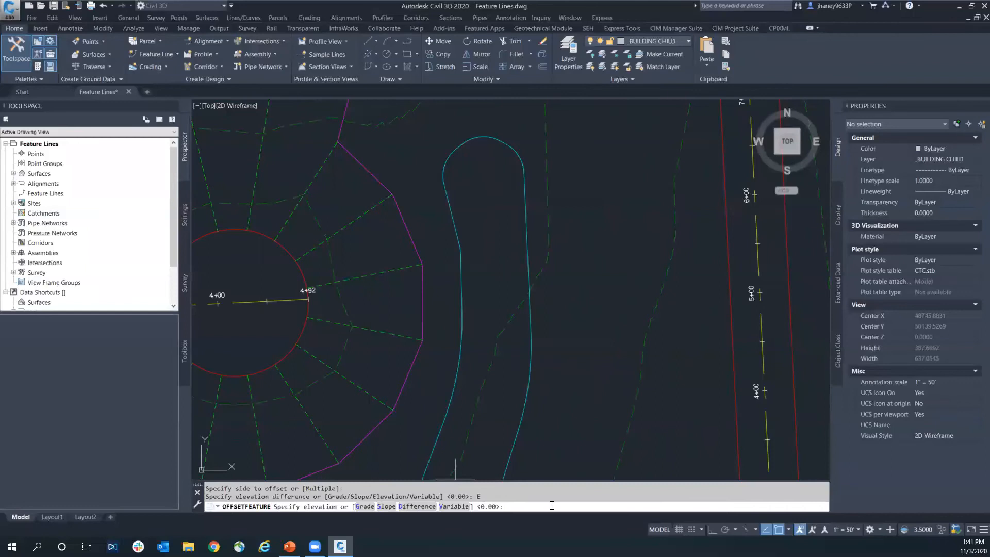
{"action": "type", "text": "8"}
{"action": "key", "text": "BackSpace"}
{"action": "type", "text": "600"}
{"action": "key", "text": "Return"}
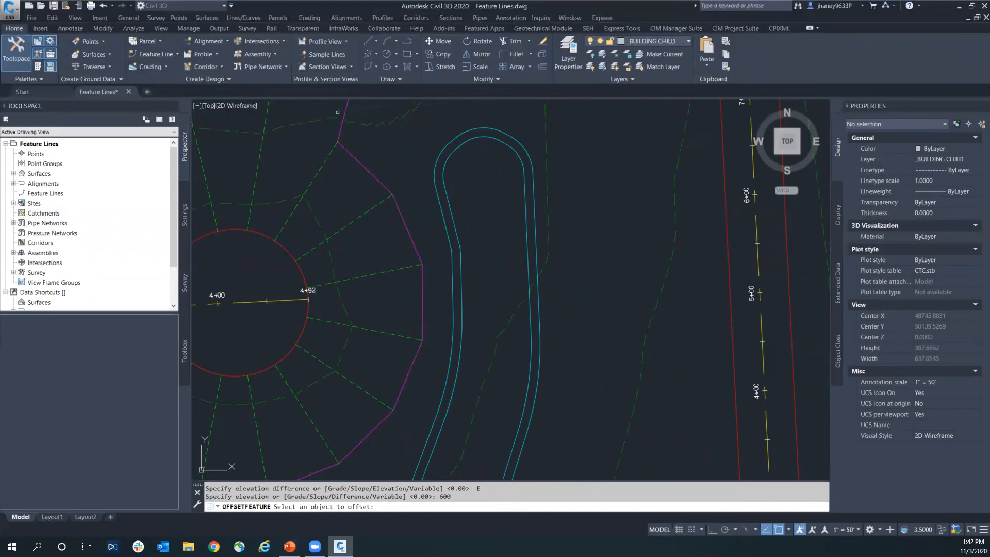
Offset the new outer pond feature line outward by the same distance with an elevation of 10.
{"action": "middle_click_drag", "start_coordinate": [439, 189], "coordinate": [390, 216]}
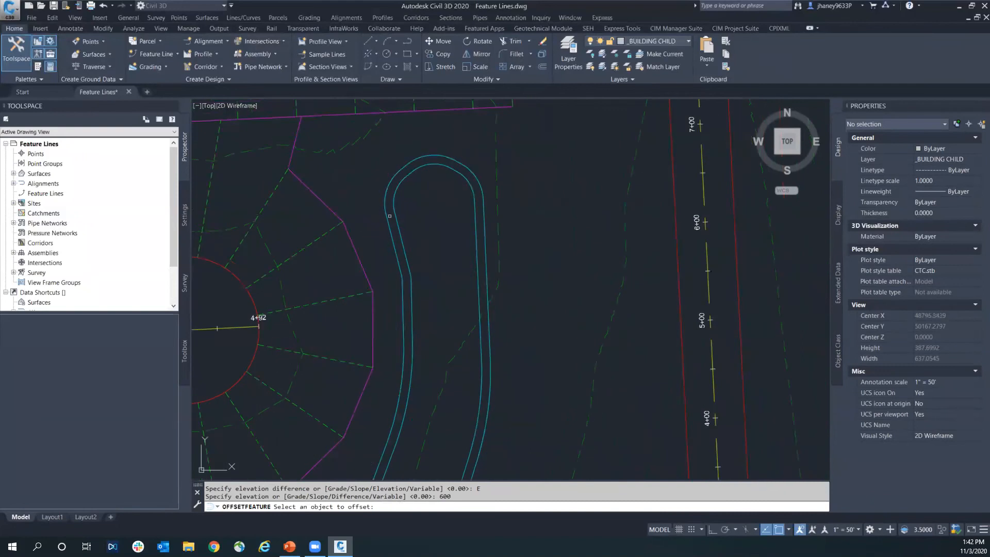
{"action": "left_click", "coordinate": [399, 169]}
{"action": "left_click", "coordinate": [374, 153]}
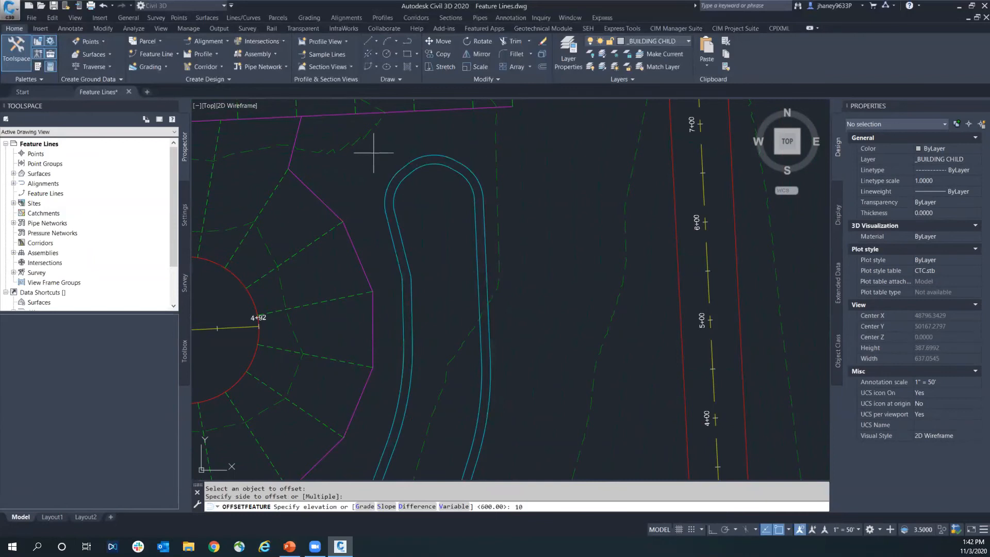
{"action": "key", "text": "Return"}
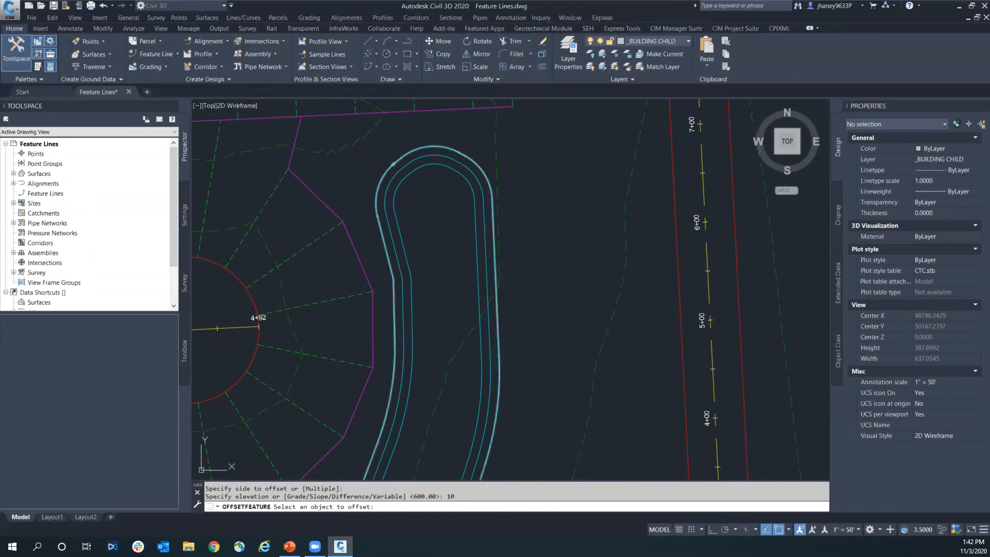
Offset the outermost pond feature line outward once more with an elevation of 12, and end the offset command.
{"action": "left_click", "coordinate": [393, 165]}
{"action": "left_click", "coordinate": [377, 145]}
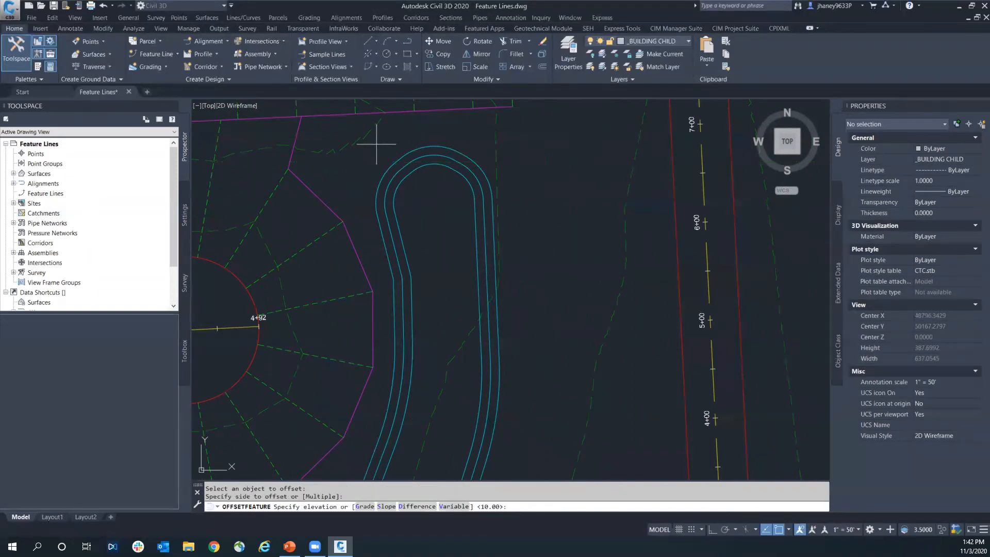
{"action": "type", "text": "12"}
{"action": "key", "text": "Return"}
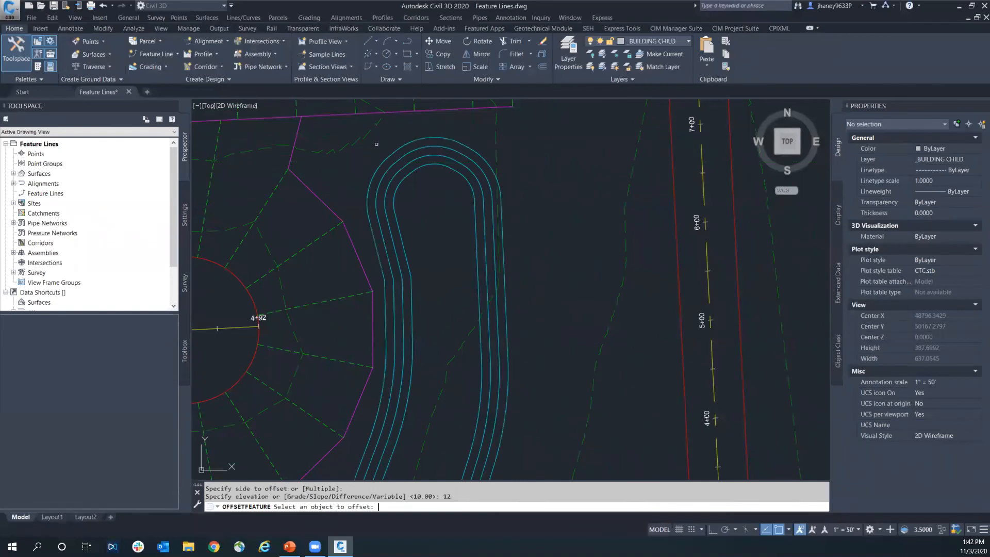
{"action": "key", "text": "Return"}
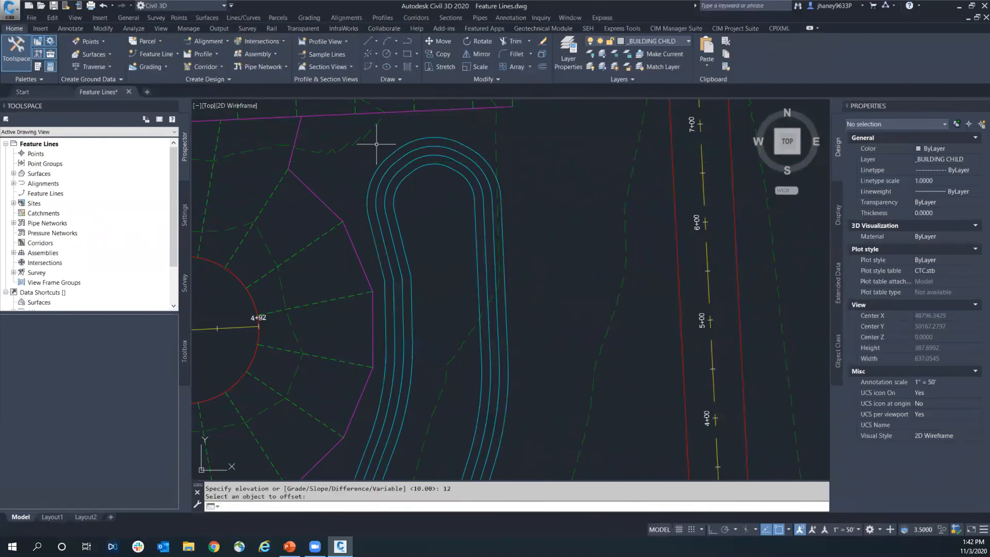
{"action": "key", "text": "Escape"}
{"action": "key", "text": "Escape"}
Add all four pond feature lines to the Subdivision FG surface as standard breaklines with the description Pond A.
{"action": "scroll", "coordinate": [451, 239], "scroll_direction": "down", "scroll_amount": 2}
{"action": "scroll", "coordinate": [451, 238], "scroll_direction": "down", "scroll_amount": 2}
{"action": "scroll", "coordinate": [398, 163], "scroll_direction": "up", "scroll_amount": 3}
{"action": "middle_click_drag", "start_coordinate": [397, 165], "coordinate": [481, 159]}
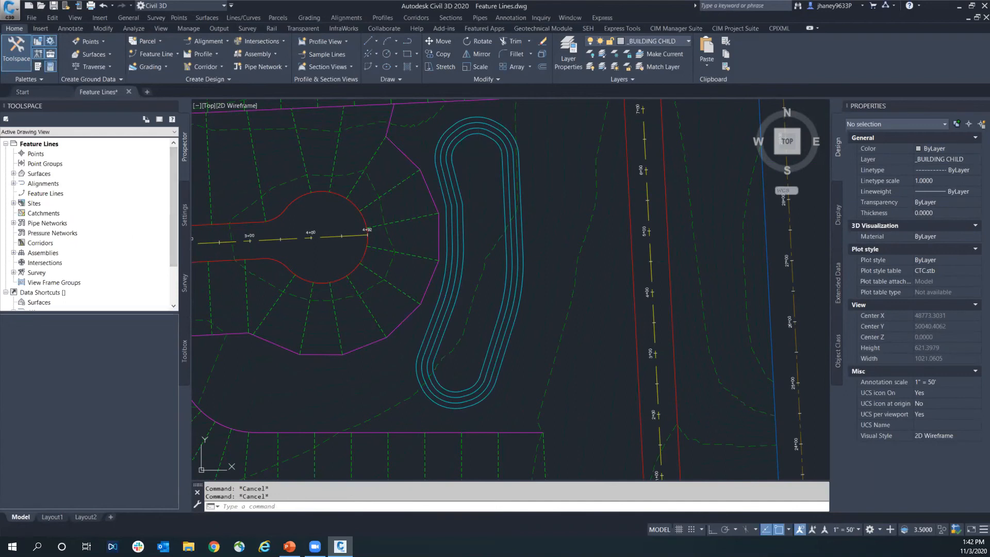
{"action": "scroll", "coordinate": [453, 139], "scroll_direction": "up", "scroll_amount": 4}
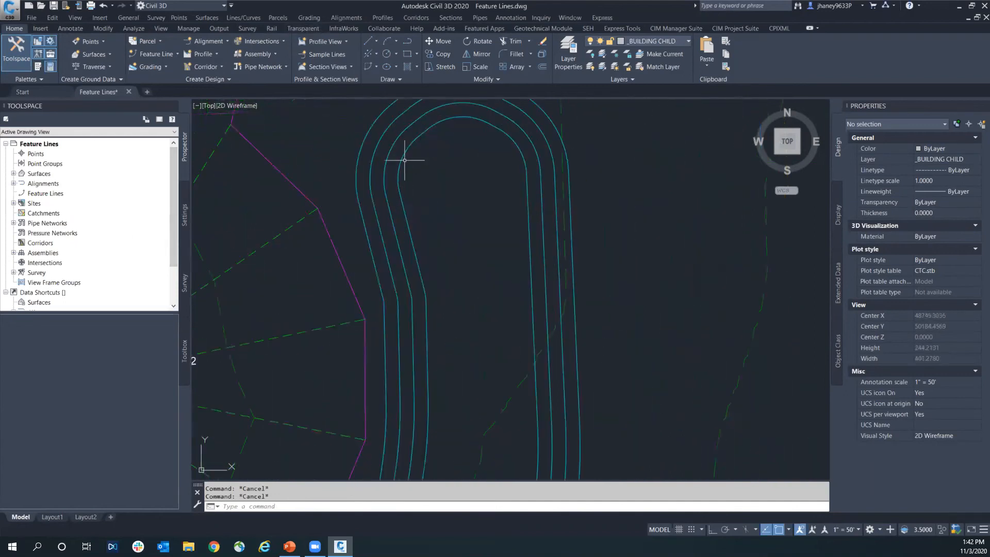
{"action": "left_click", "coordinate": [404, 156]}
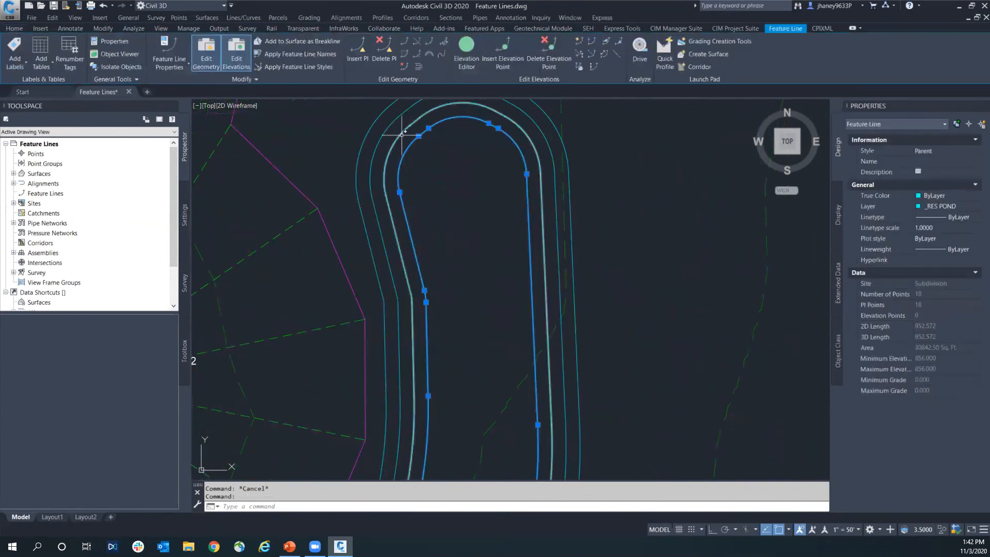
{"action": "left_click", "coordinate": [402, 134]}
{"action": "left_click", "coordinate": [391, 125]}
{"action": "left_click", "coordinate": [386, 110]}
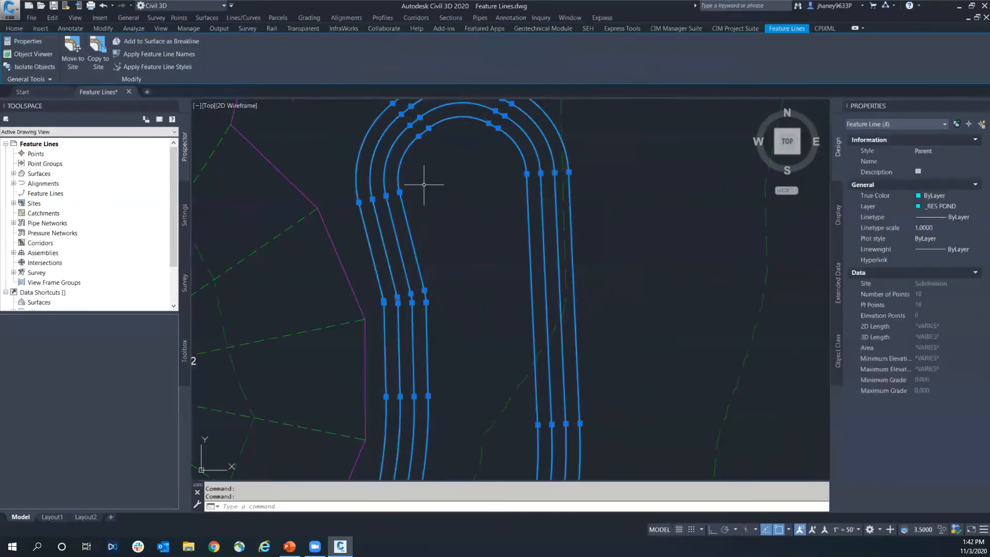
{"action": "scroll", "coordinate": [450, 209], "scroll_direction": "down", "scroll_amount": 2}
{"action": "middle_click_drag", "start_coordinate": [451, 210], "coordinate": [445, 167]}
{"action": "scroll", "coordinate": [446, 171], "scroll_direction": "down", "scroll_amount": 2}
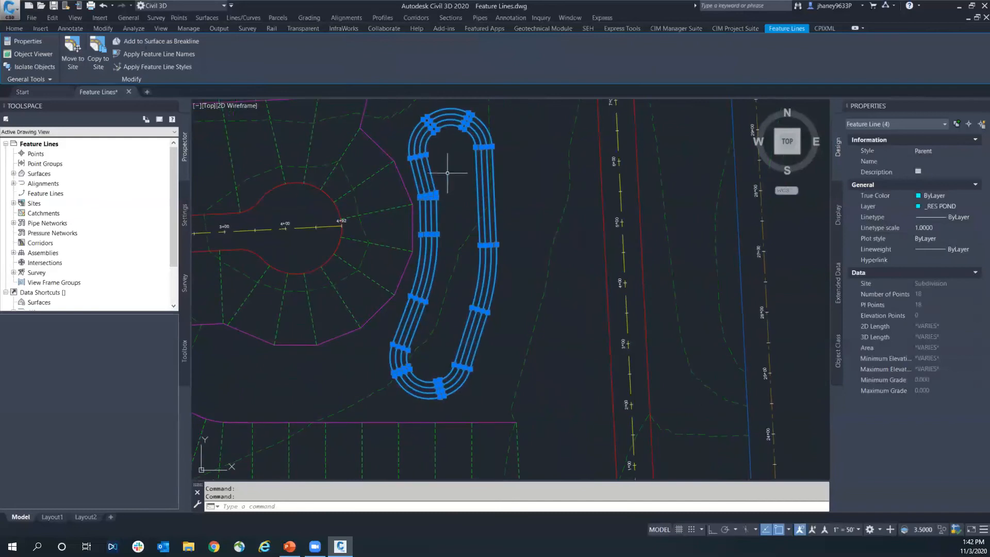
{"action": "right_click", "coordinate": [459, 215]}
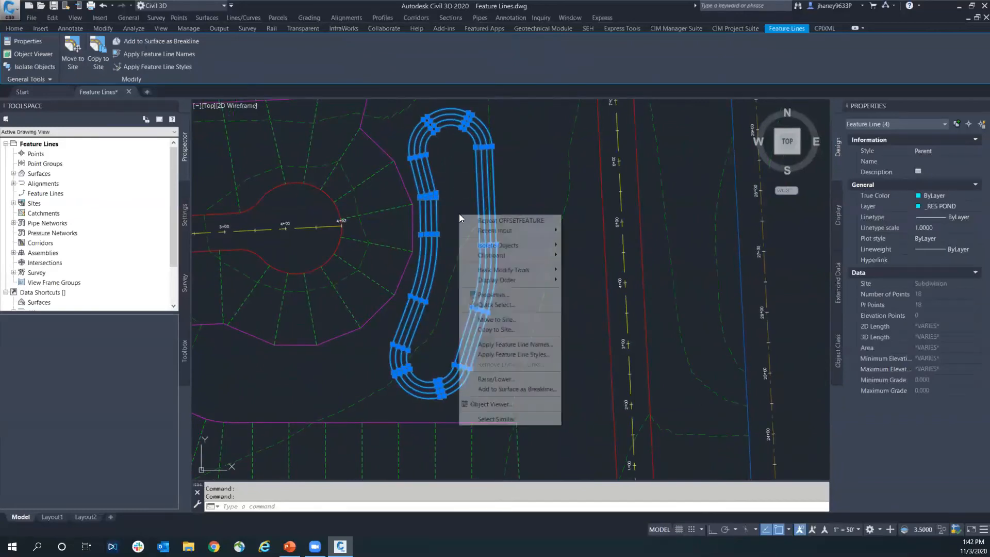
{"action": "left_click", "coordinate": [507, 390]}
{"action": "left_click", "coordinate": [469, 266]}
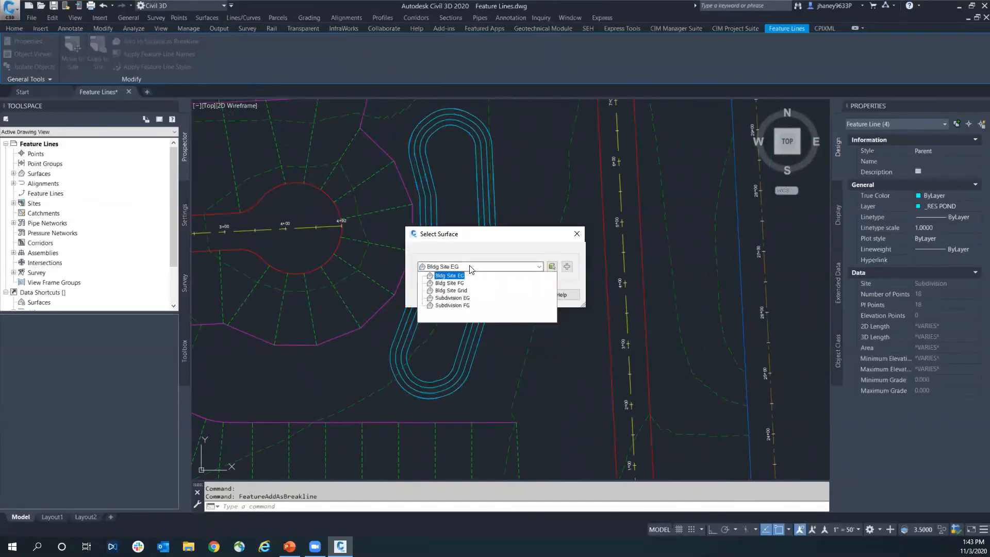
{"action": "left_click", "coordinate": [454, 306]}
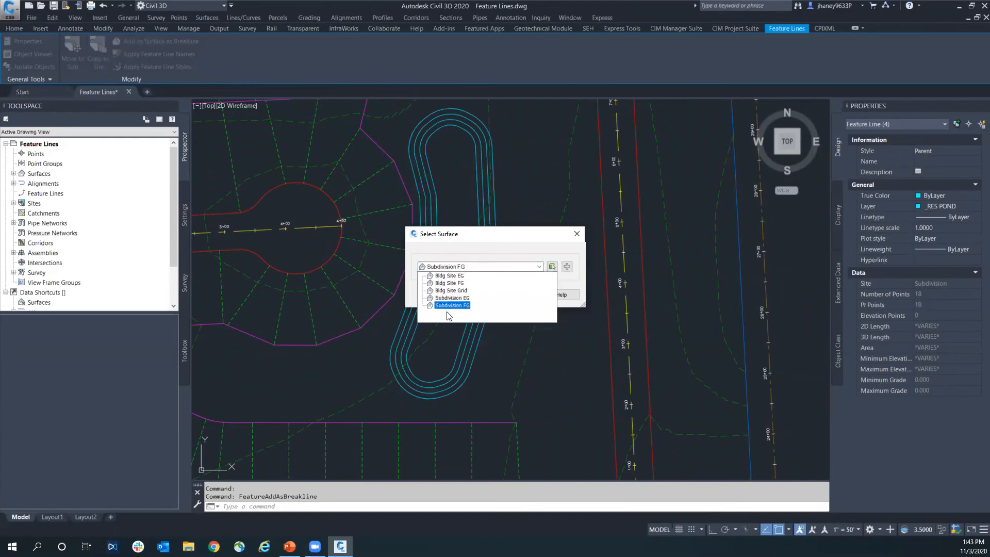
{"action": "left_click", "coordinate": [448, 306]}
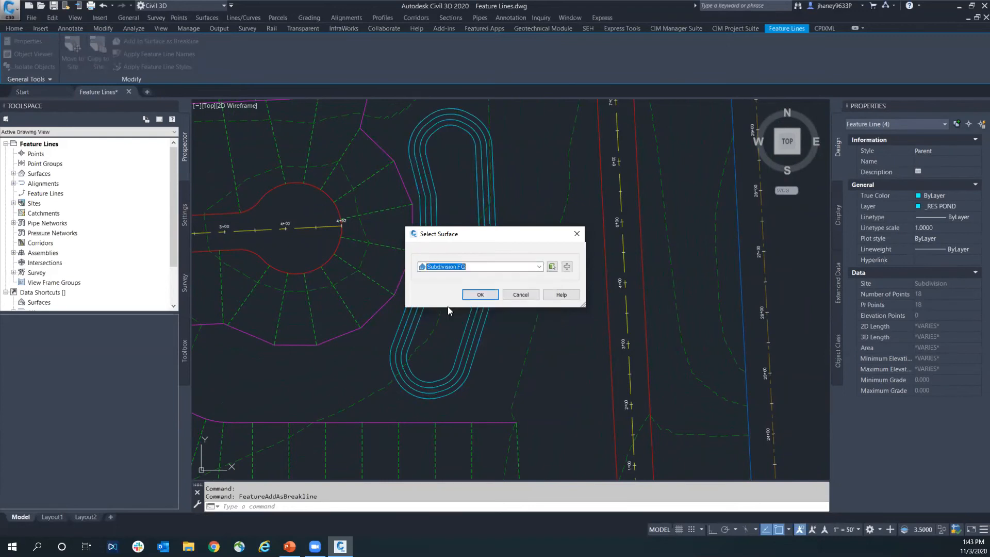
{"action": "left_click", "coordinate": [481, 295]}
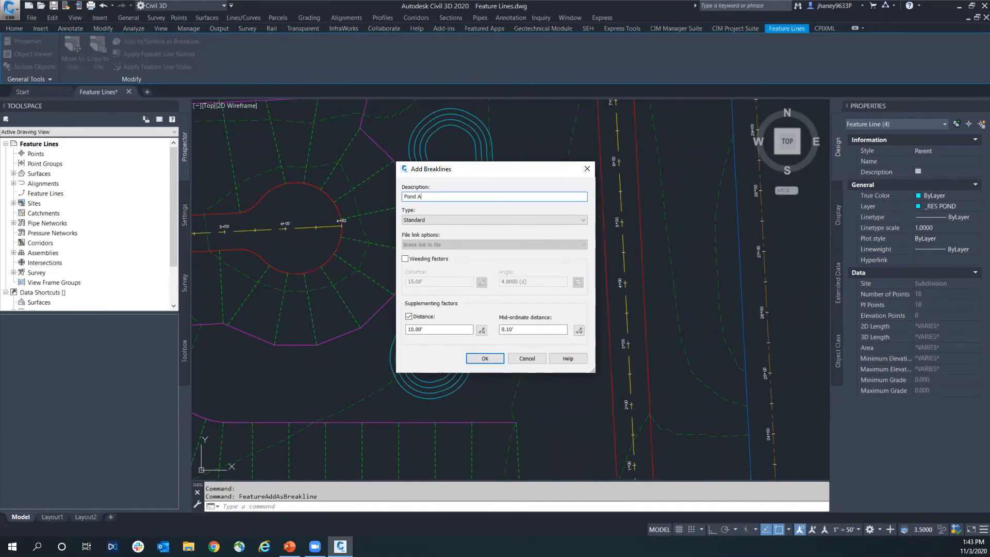
{"action": "left_click", "coordinate": [483, 358]}
Examine the Subdivision FG surface around the pond and list the drawing's surfaces.
{"action": "scroll", "coordinate": [478, 212], "scroll_direction": "down", "scroll_amount": 2}
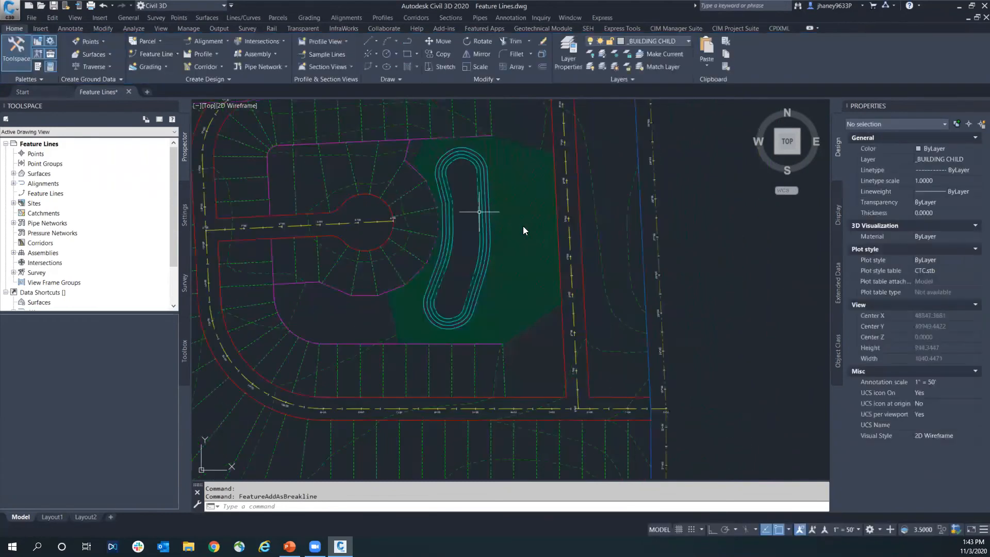
{"action": "middle_click_drag", "start_coordinate": [512, 233], "coordinate": [507, 262]}
{"action": "mouse_move", "coordinate": [471, 343]}
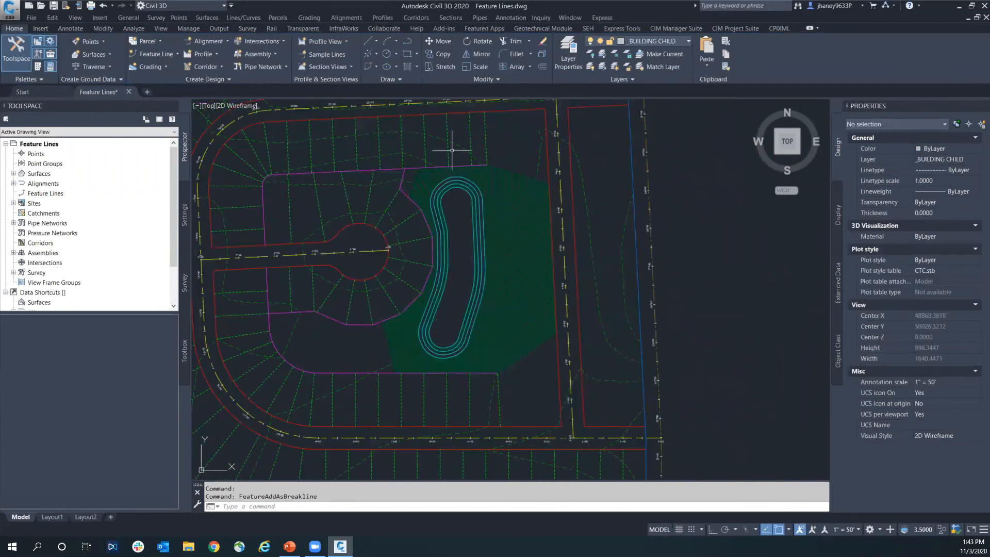
{"action": "scroll", "coordinate": [471, 206], "scroll_direction": "up", "scroll_amount": 3}
{"action": "scroll", "coordinate": [478, 261], "scroll_direction": "down", "scroll_amount": 3}
{"action": "middle_click_drag", "start_coordinate": [479, 260], "coordinate": [505, 204]}
{"action": "key", "text": "Escape"}
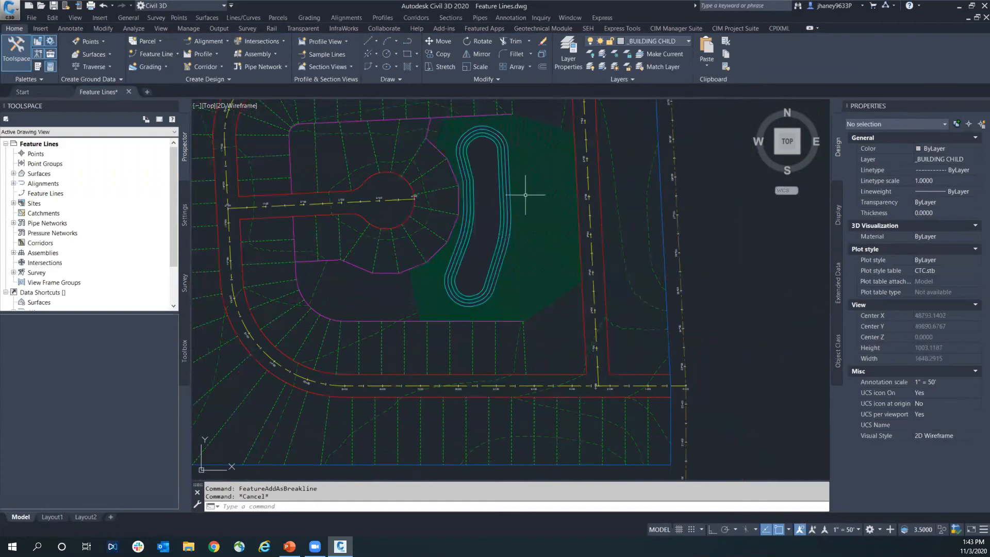
{"action": "mouse_move", "coordinate": [526, 195]}
{"action": "left_click", "coordinate": [13, 173]}
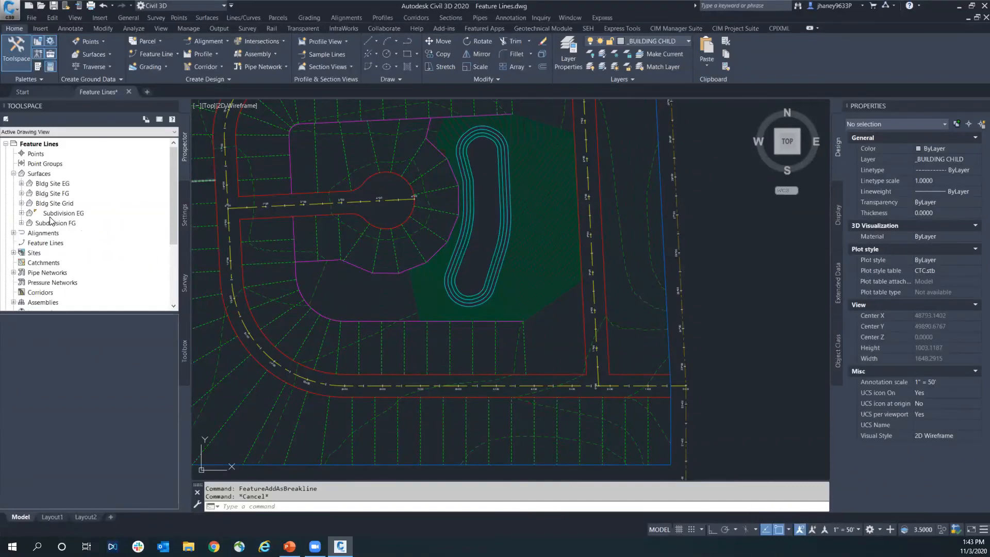
Review the innermost pond feature line's elevations in the Elevation Editor and close it.
{"action": "scroll", "coordinate": [513, 138], "scroll_direction": "up", "scroll_amount": 4}
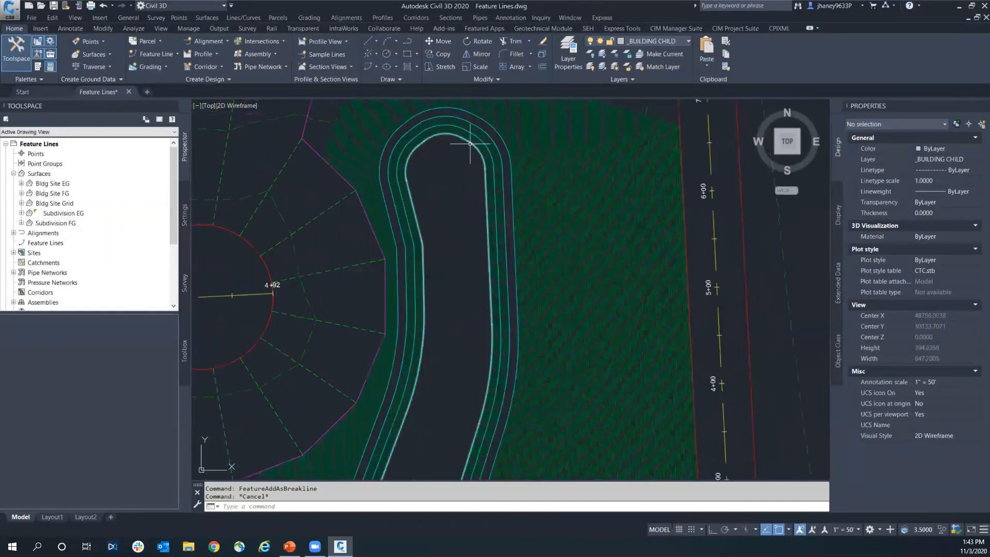
{"action": "left_click", "coordinate": [470, 143]}
{"action": "scroll", "coordinate": [470, 147], "scroll_direction": "down", "scroll_amount": 3}
{"action": "middle_click_drag", "start_coordinate": [482, 188], "coordinate": [442, 178]}
{"action": "right_click", "coordinate": [443, 178]}
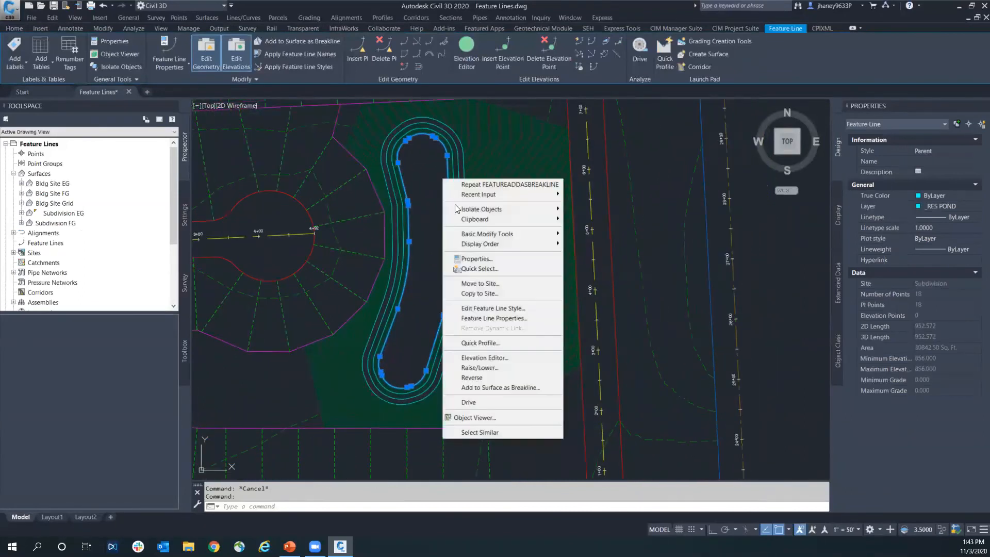
{"action": "left_click", "coordinate": [475, 358]}
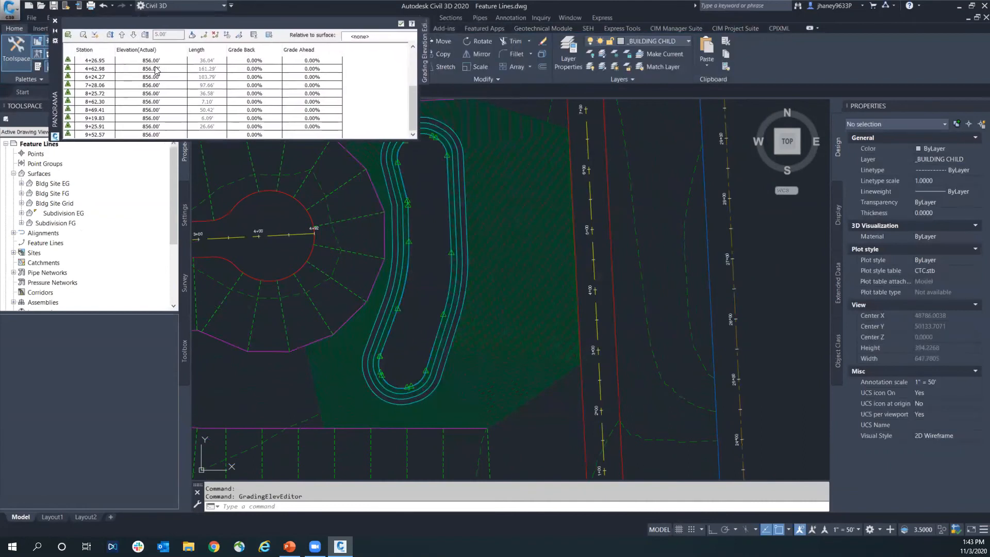
{"action": "scroll", "coordinate": [149, 88], "scroll_direction": "up", "scroll_amount": 4}
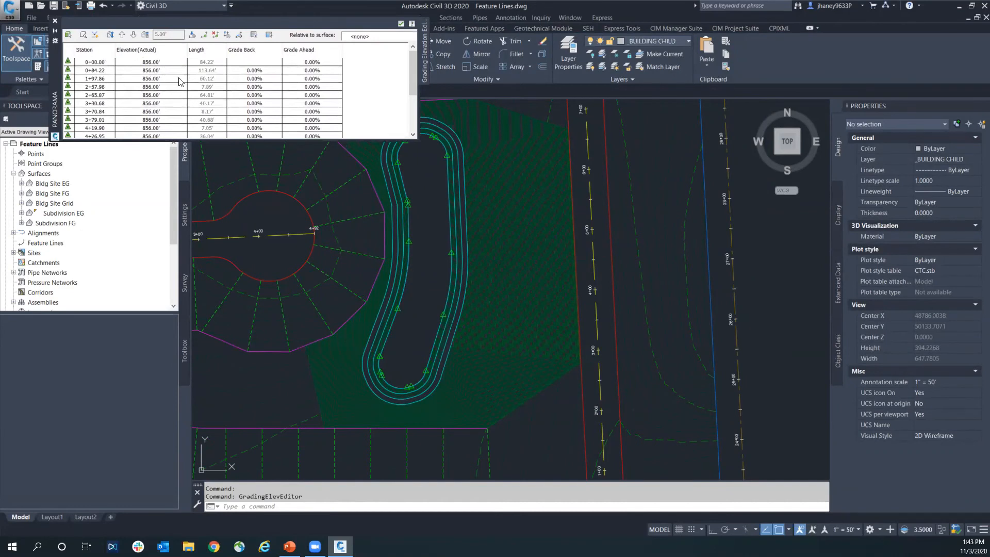
{"action": "left_click", "coordinate": [52, 19]}
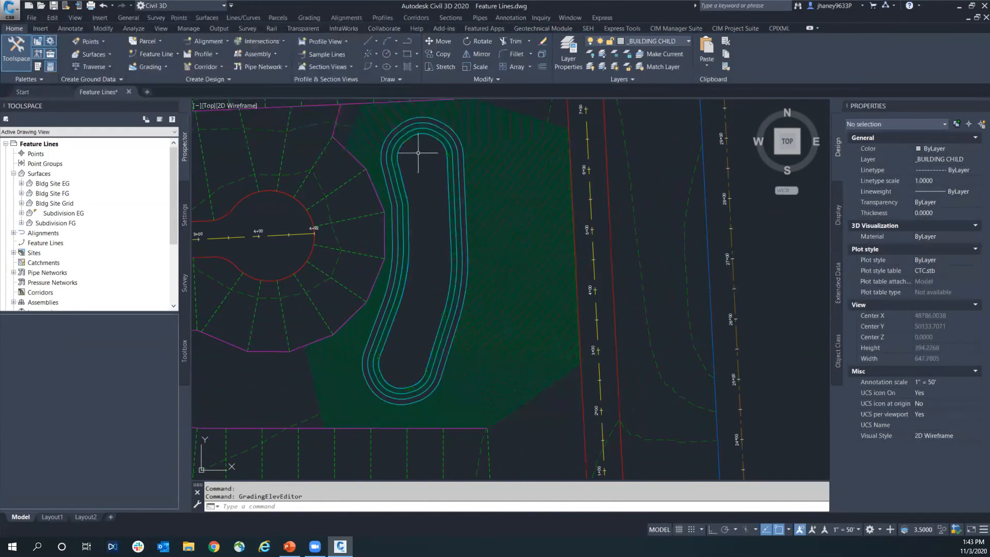
Open the Elevation Editor for the second pond feature line from the inside, enlarge it and move it clear of the pond.
{"action": "scroll", "coordinate": [420, 134], "scroll_direction": "up", "scroll_amount": 3}
{"action": "left_click", "coordinate": [420, 129]}
{"action": "scroll", "coordinate": [422, 165], "scroll_direction": "down", "scroll_amount": 6}
{"action": "mouse_move", "coordinate": [425, 181]}
{"action": "middle_mouse_down"}
{"action": "mouse_move", "coordinate": [394, 162]}
{"action": "mouse_move", "coordinate": [342, 189]}
{"action": "middle_mouse_up"}
{"action": "right_click", "coordinate": [342, 189]}
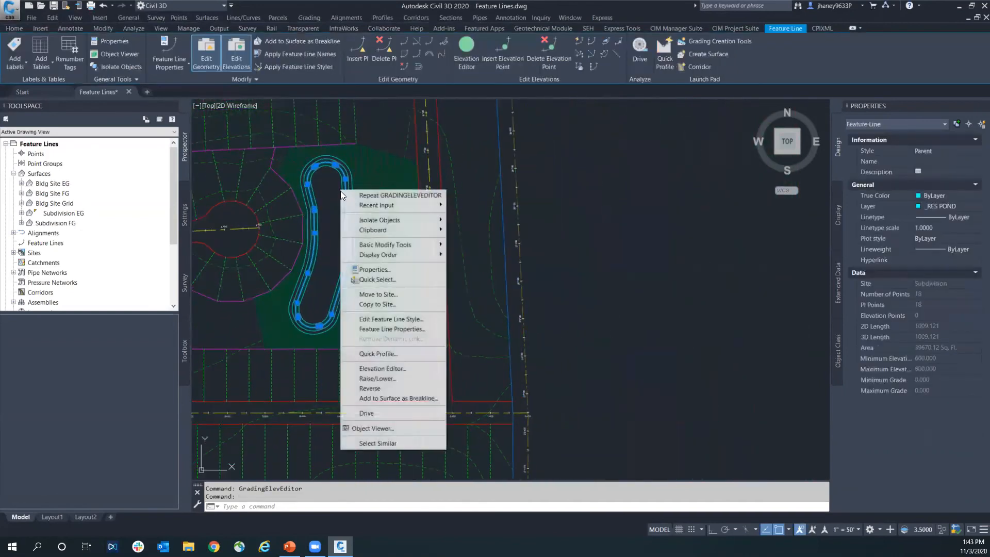
{"action": "left_click", "coordinate": [381, 371]}
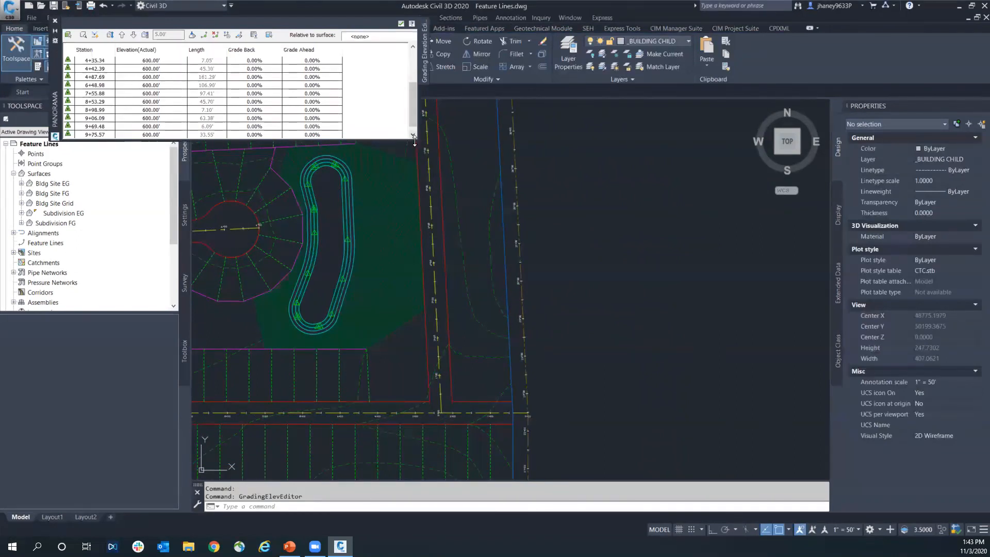
{"action": "left_click_drag", "start_coordinate": [415, 141], "coordinate": [415, 261]}
{"action": "mouse_move", "coordinate": [52, 105]}
{"action": "left_mouse_down"}
{"action": "mouse_move", "coordinate": [428, 151]}
{"action": "mouse_move", "coordinate": [470, 196]}
{"action": "left_mouse_up"}
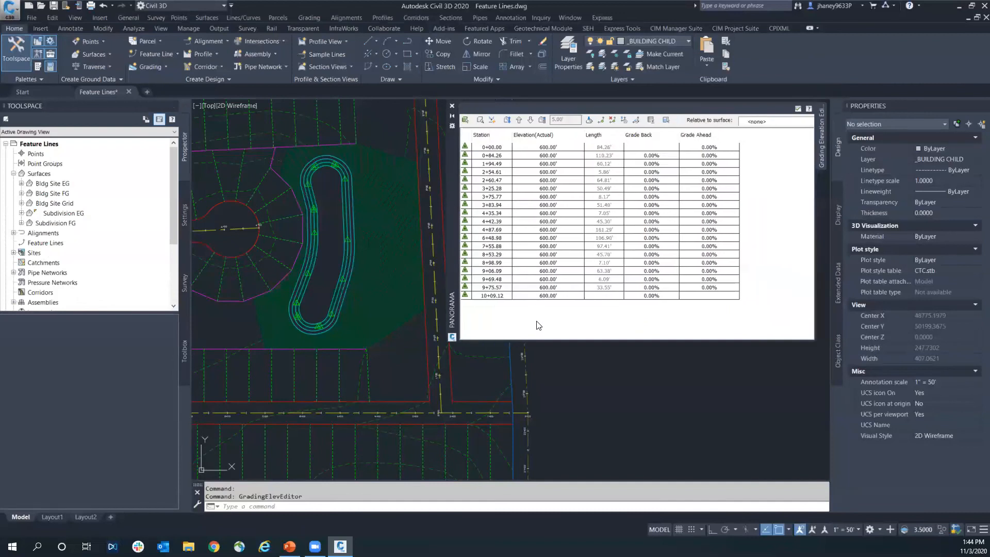
Set every elevation point of the second pond feature line to 856, and raise them all by the 5.00' increment.
{"action": "left_click", "coordinate": [553, 294], "text": "shift"}
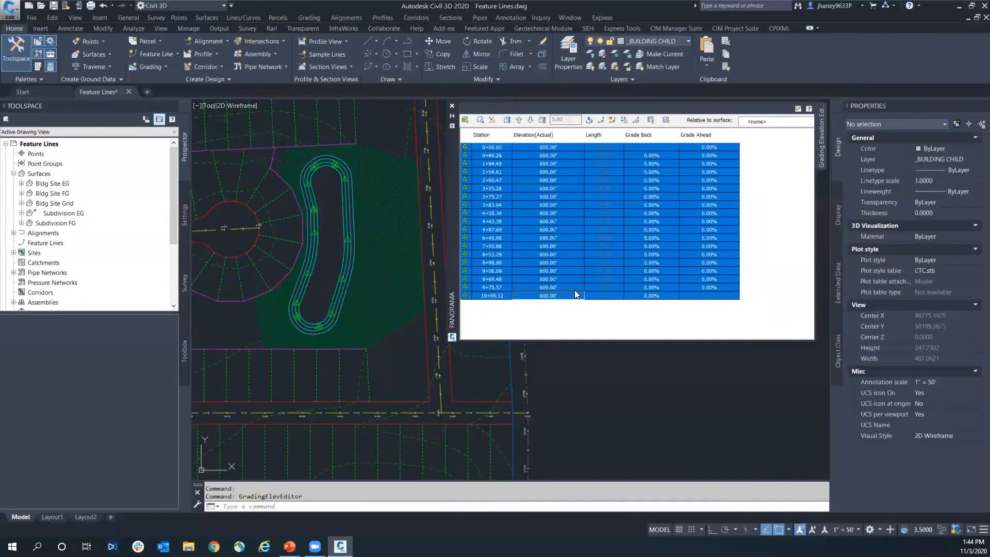
{"action": "left_click", "coordinate": [563, 147]}
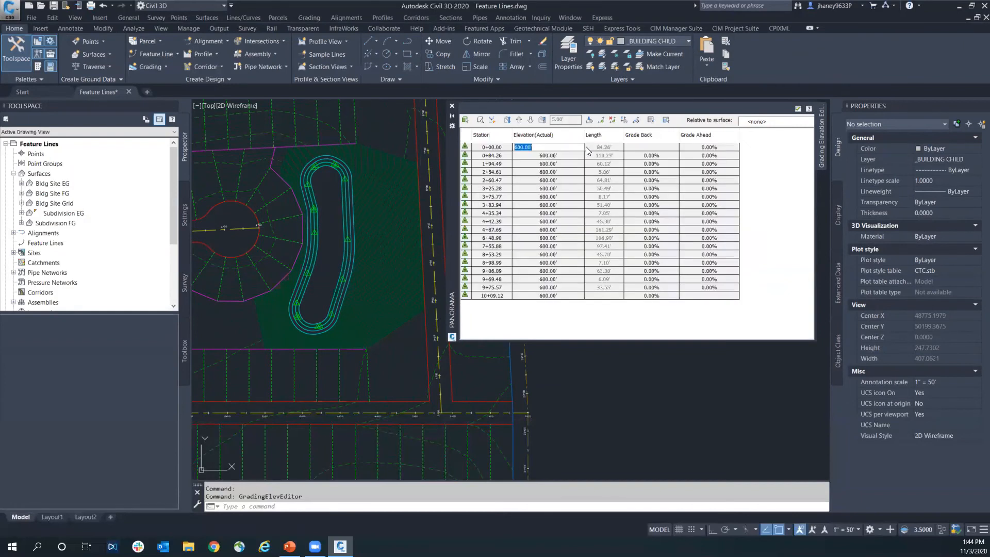
{"action": "type", "text": "855"}
{"action": "key", "text": "Return"}
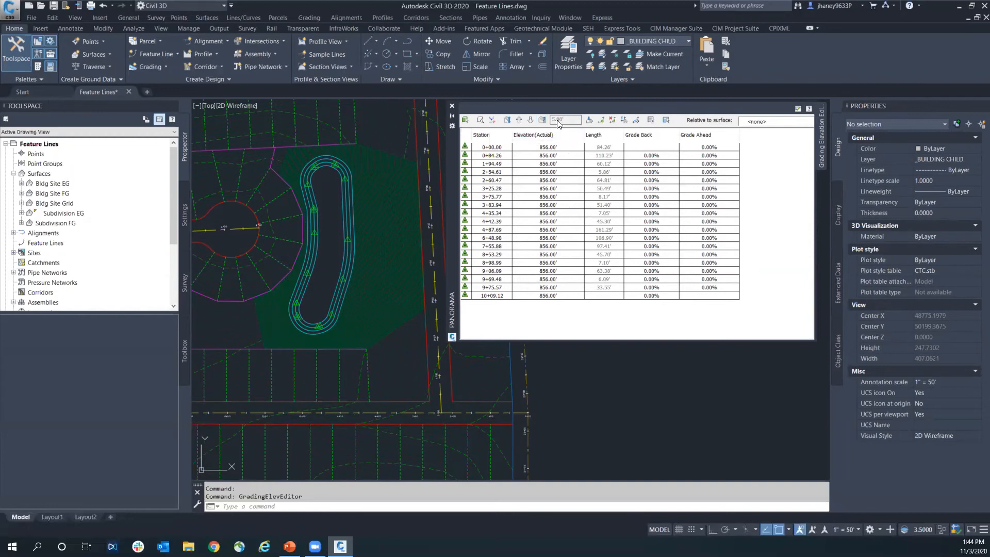
{"action": "left_click", "coordinate": [543, 122]}
{"action": "left_click", "coordinate": [520, 120]}
Load the third pond feature line from the inside into the Elevation Editor and set all its point elevations to 856.
{"action": "left_click", "coordinate": [465, 120]}
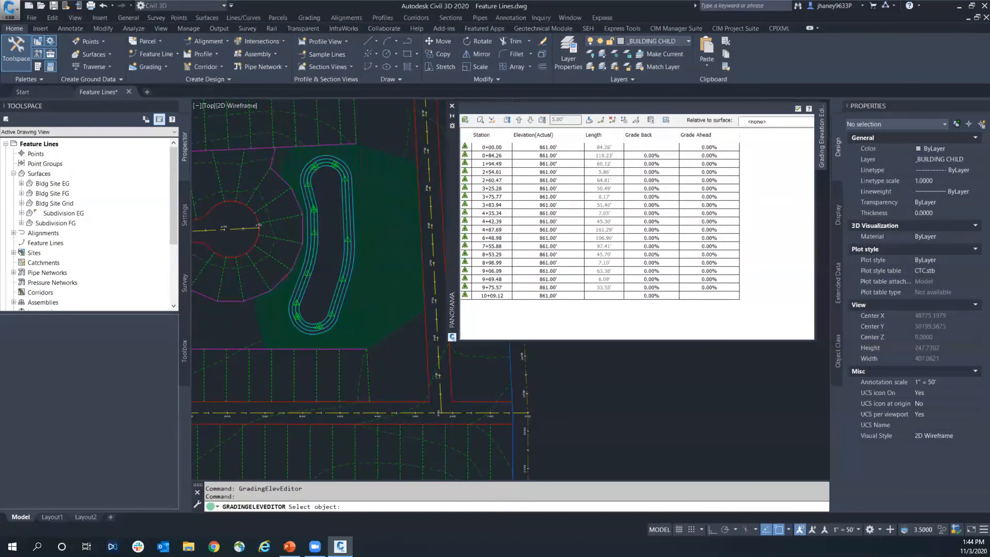
{"action": "scroll", "coordinate": [344, 165], "scroll_direction": "up", "scroll_amount": 5}
{"action": "left_click", "coordinate": [327, 161]}
{"action": "scroll", "coordinate": [317, 155], "scroll_direction": "down", "scroll_amount": 1}
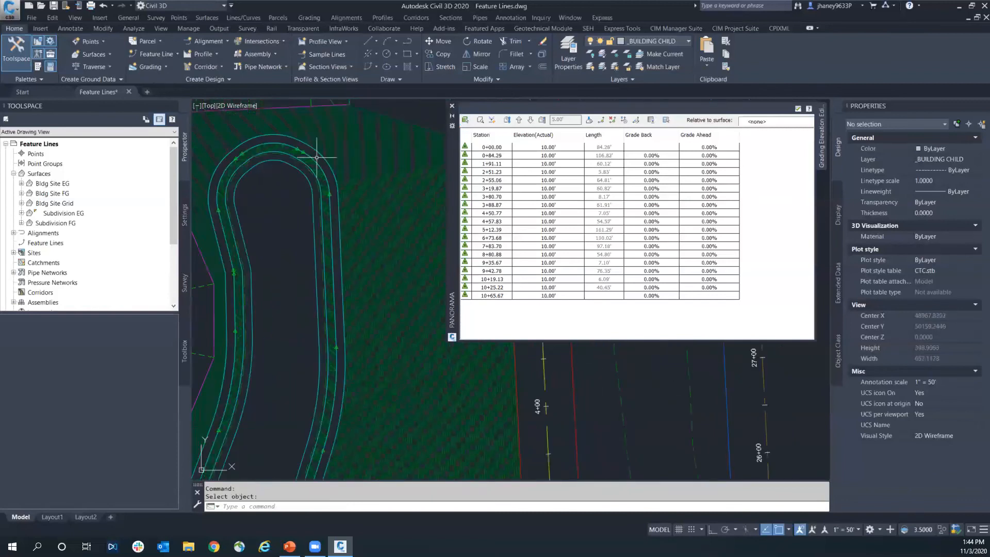
{"action": "scroll", "coordinate": [289, 147], "scroll_direction": "up", "scroll_amount": 2}
{"action": "scroll", "coordinate": [319, 163], "scroll_direction": "down", "scroll_amount": 1}
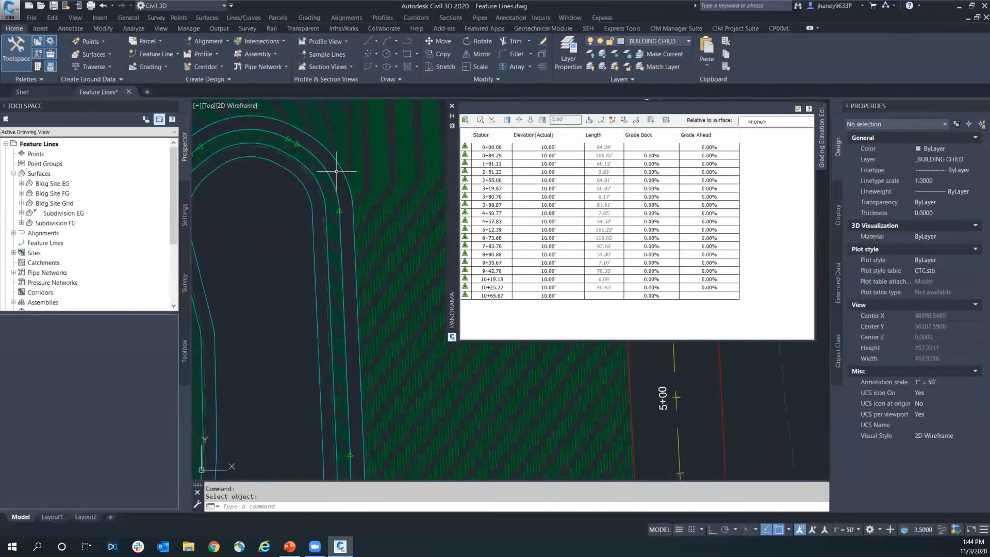
{"action": "scroll", "coordinate": [328, 168], "scroll_direction": "down", "scroll_amount": 2}
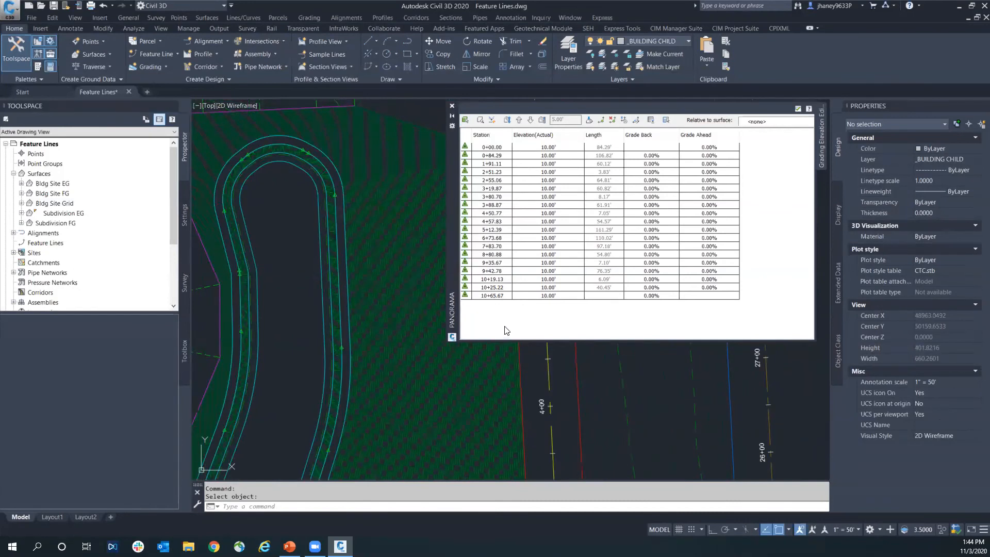
{"action": "key", "text": "ctrl+a"}
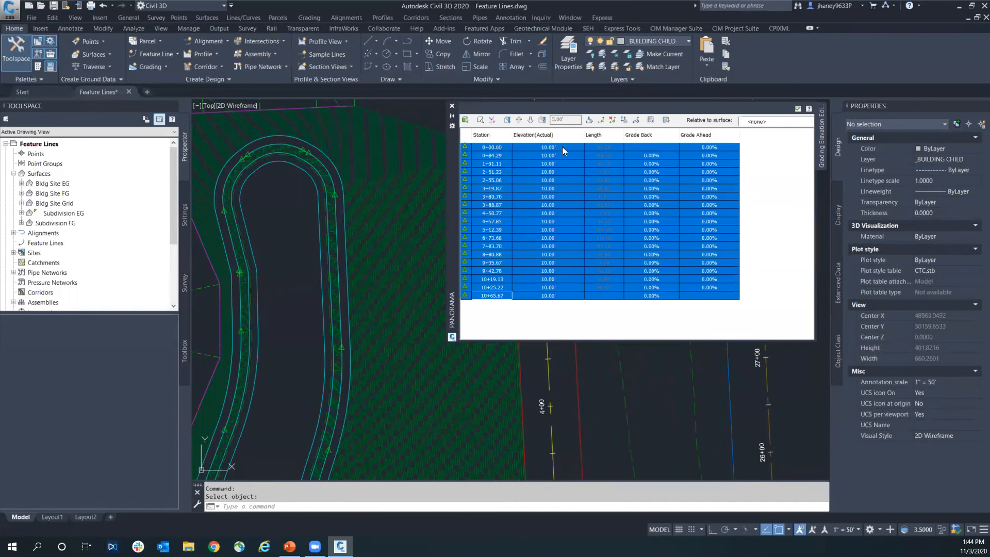
{"action": "left_click", "coordinate": [562, 146]}
{"action": "type", "text": "856"}
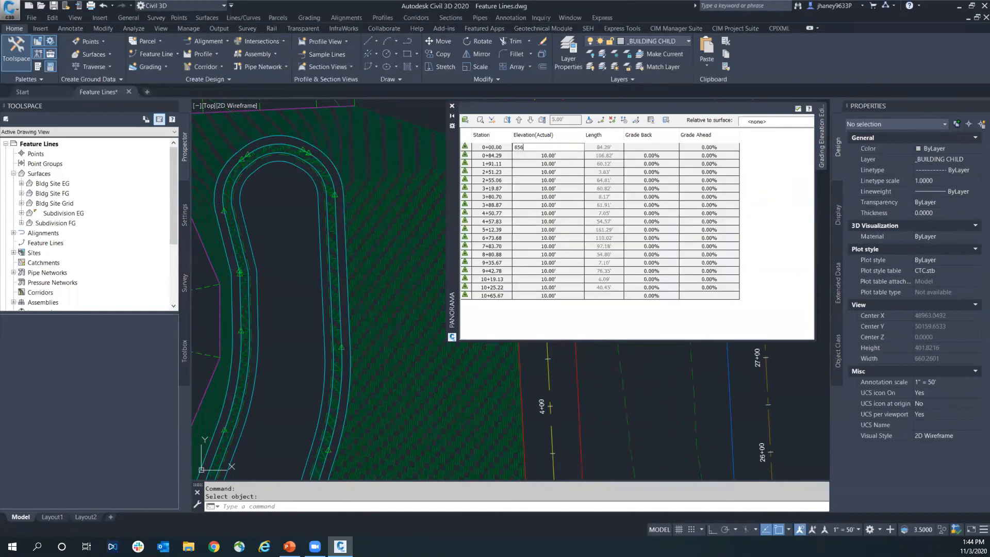
{"action": "key", "text": "Return"}
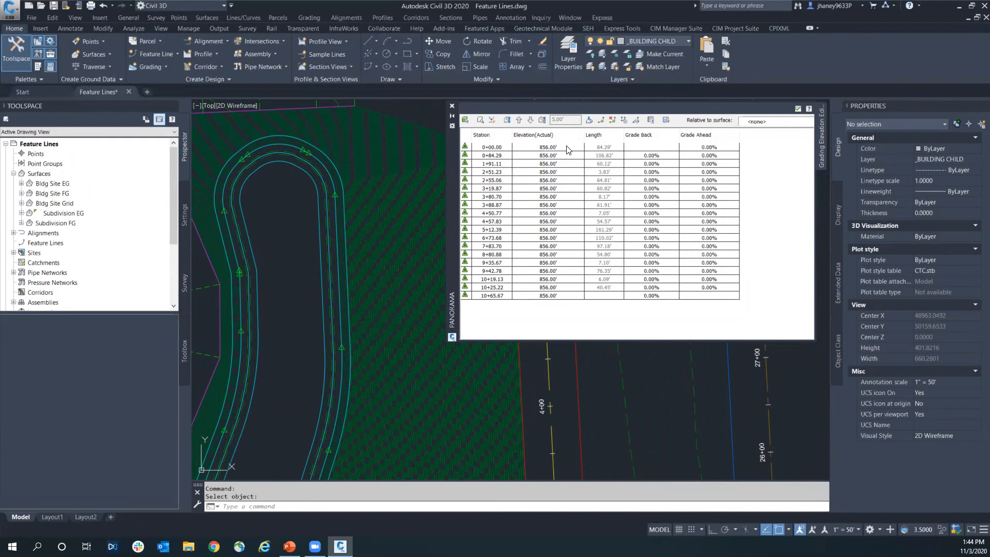
Raise the third pond feature line's elevation points by the 5.00' increment, and load the outermost pond feature line into the Elevation Editor.
{"action": "left_click", "coordinate": [540, 121]}
{"action": "left_click", "coordinate": [520, 119]}
{"action": "left_click", "coordinate": [464, 120]}
{"action": "left_click", "coordinate": [319, 149]}
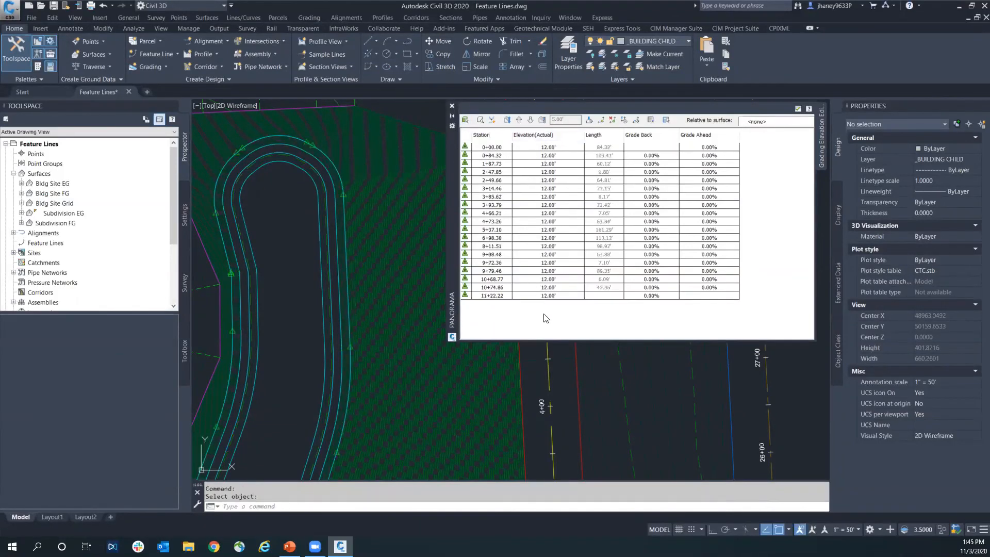
Set the elevation increment to 10 and raise every point of the outermost pond feature line by it, closing the Elevation Editor.
{"action": "key", "text": "ctrl+a"}
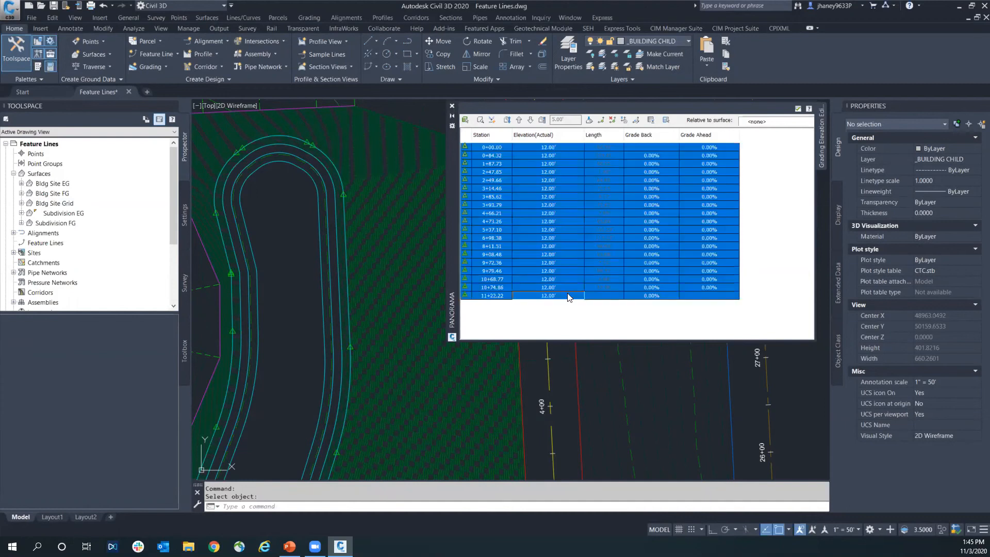
{"action": "left_click", "coordinate": [541, 120]}
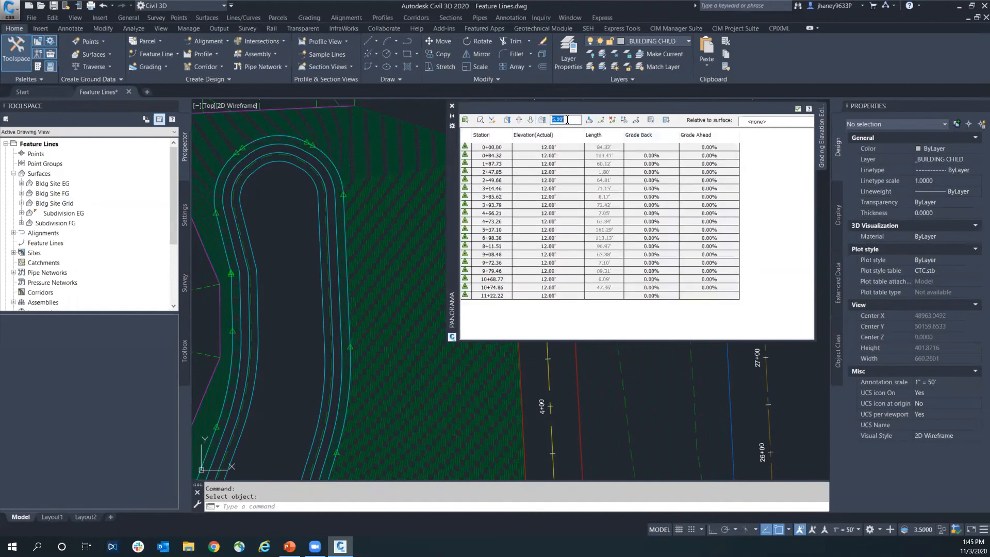
{"action": "type", "text": "10"}
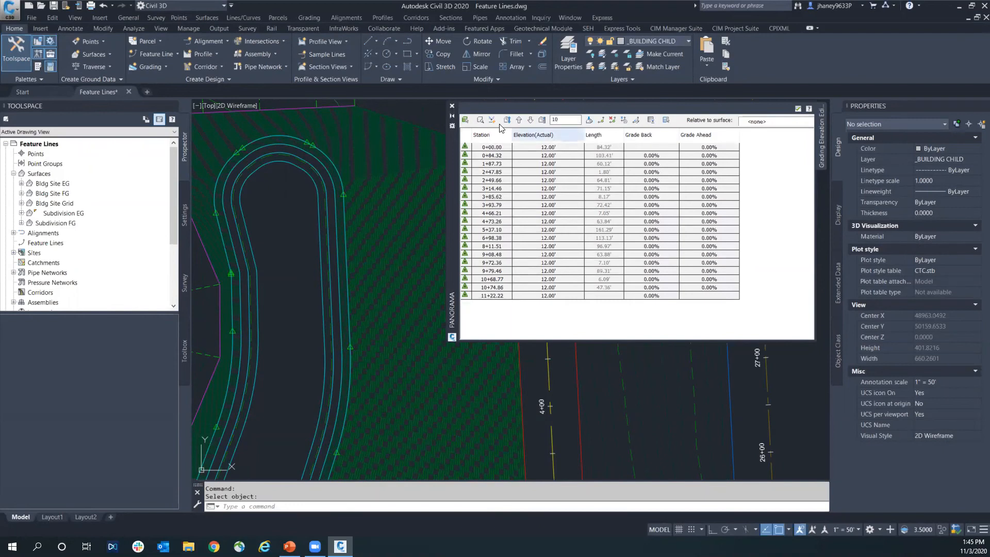
{"action": "key", "text": "Return"}
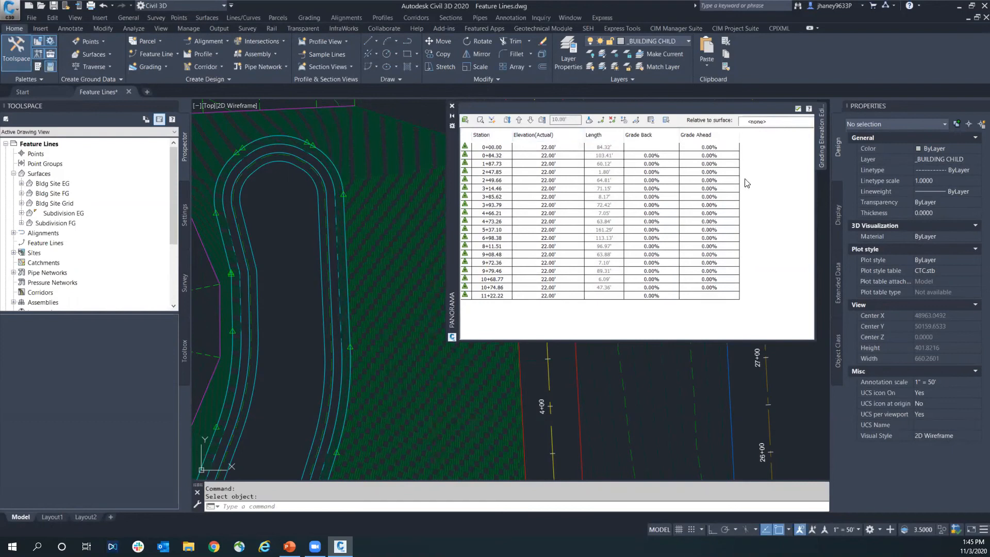
{"action": "left_click", "coordinate": [451, 107]}
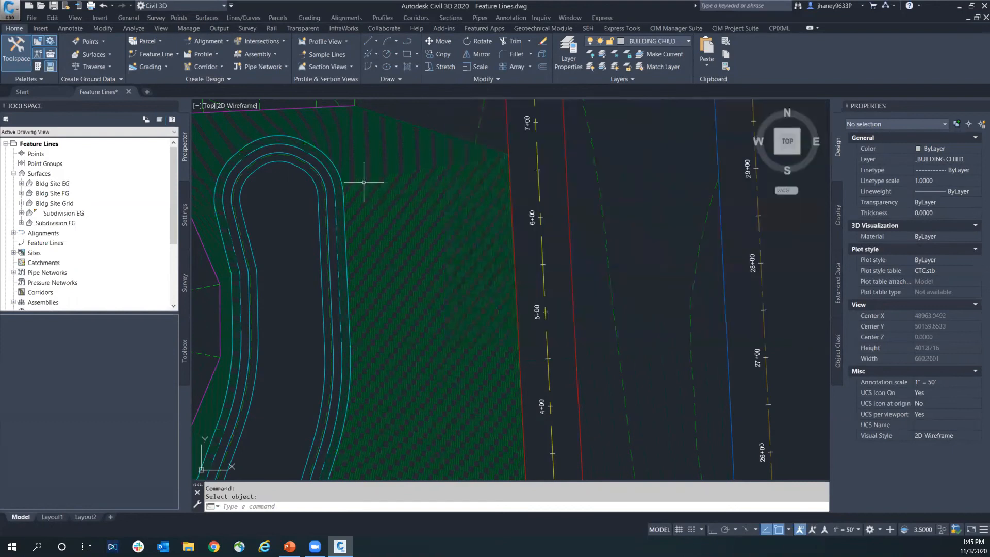
Expand the Subdivision FG surface's definition and rebuild the surface.
{"action": "middle_click_drag", "start_coordinate": [256, 232], "coordinate": [259, 221]}
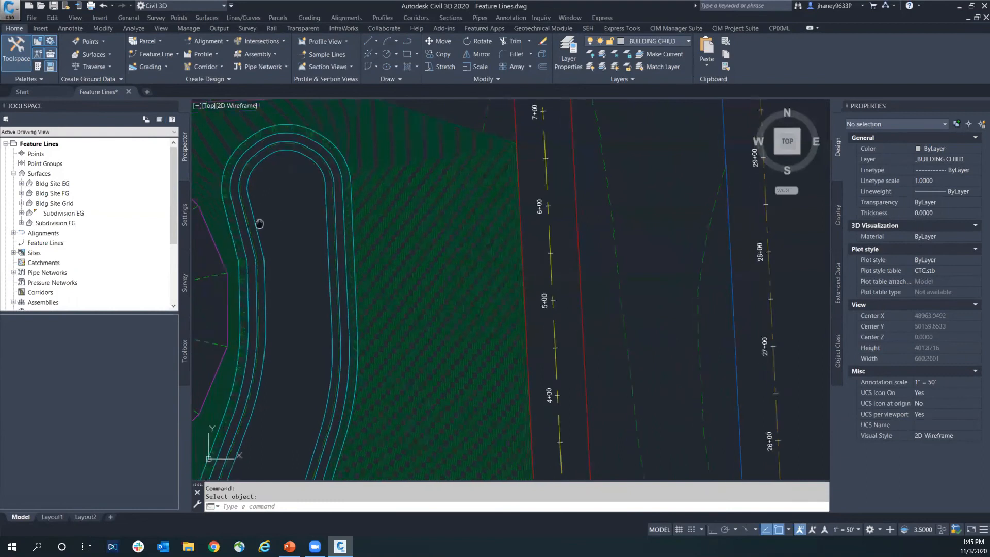
{"action": "right_click", "coordinate": [62, 222]}
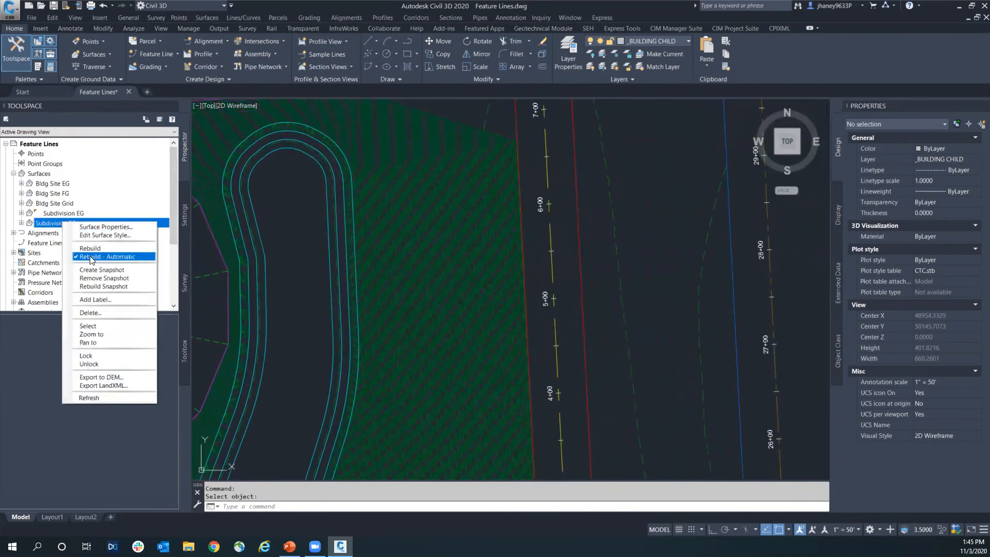
{"action": "left_click", "coordinate": [21, 223]}
{"action": "left_click", "coordinate": [30, 253]}
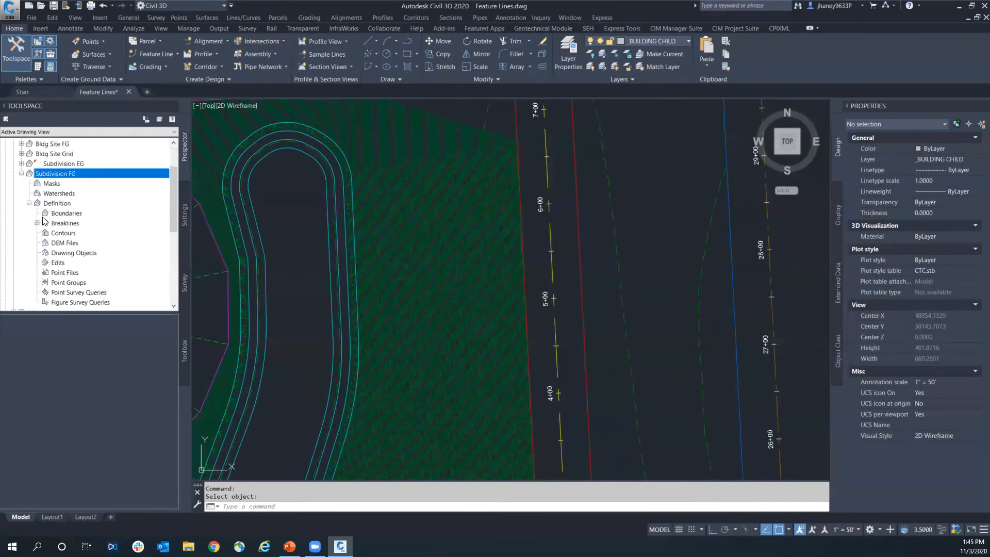
{"action": "right_click", "coordinate": [50, 173]}
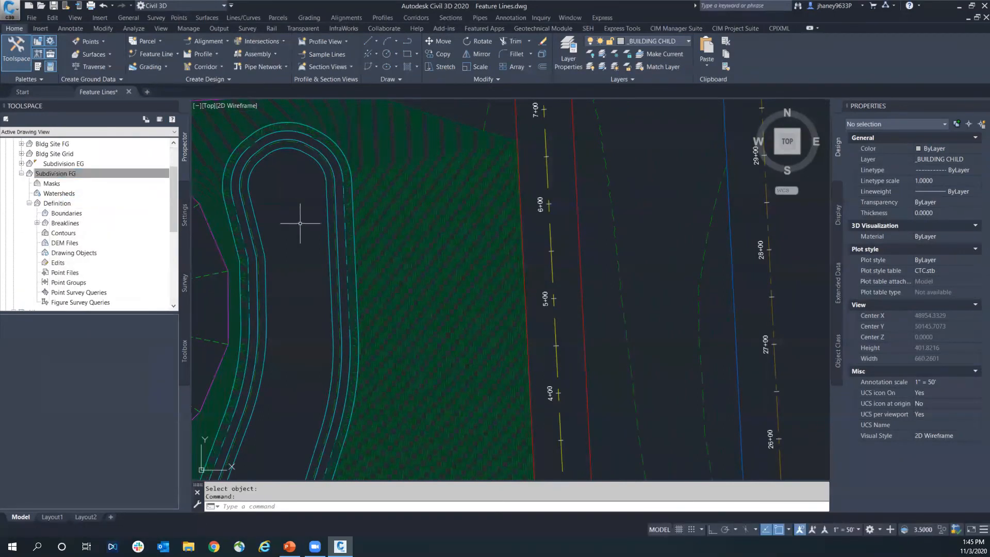
Examine the contours around the pond and the surface elevation at the lot-line corner west of it.
{"action": "scroll", "coordinate": [302, 215], "scroll_direction": "down", "scroll_amount": 5}
{"action": "scroll", "coordinate": [368, 222], "scroll_direction": "up", "scroll_amount": 3}
{"action": "scroll", "coordinate": [403, 240], "scroll_direction": "up", "scroll_amount": 2}
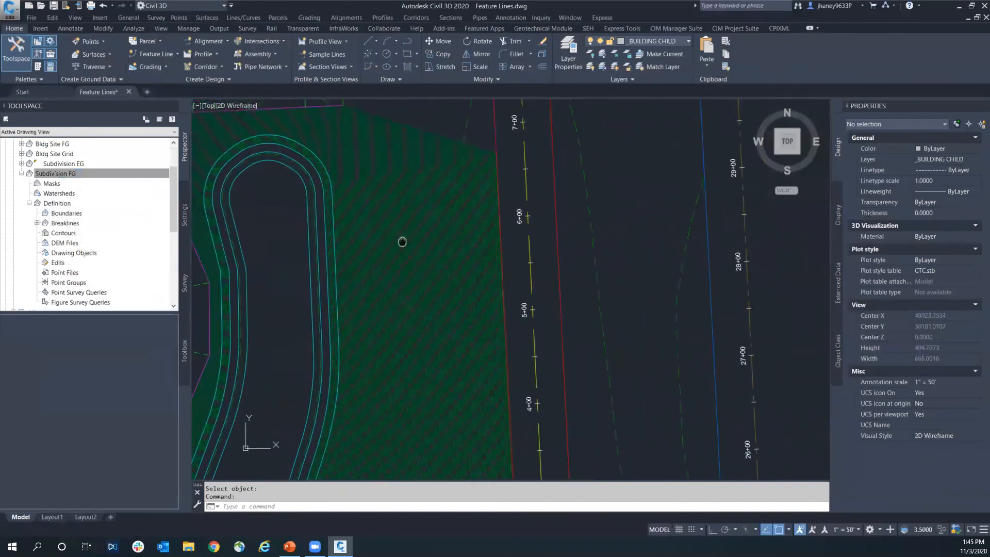
{"action": "scroll", "coordinate": [408, 248], "scroll_direction": "down", "scroll_amount": 2}
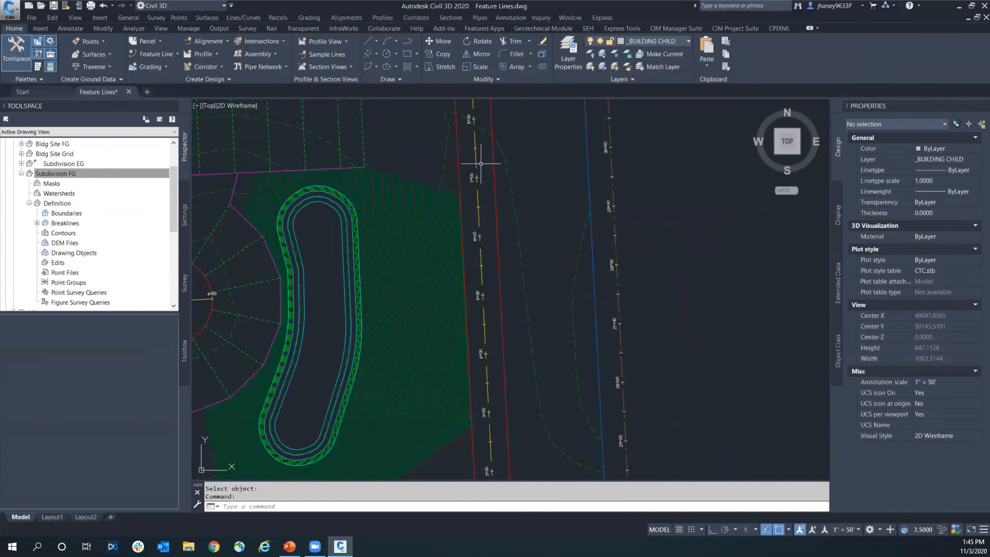
{"action": "scroll", "coordinate": [404, 270], "scroll_direction": "down", "scroll_amount": 2}
{"action": "mouse_move", "coordinate": [405, 270]}
{"action": "middle_mouse_down"}
{"action": "mouse_move", "coordinate": [412, 275]}
{"action": "mouse_move", "coordinate": [493, 224]}
{"action": "middle_mouse_up"}
{"action": "scroll", "coordinate": [449, 170], "scroll_direction": "up", "scroll_amount": 3}
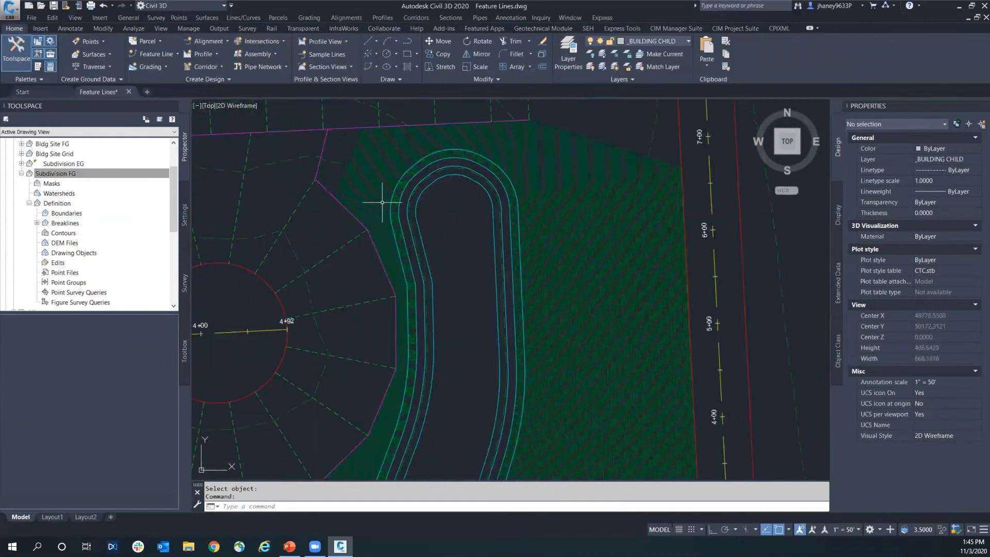
{"action": "scroll", "coordinate": [385, 268], "scroll_direction": "up", "scroll_amount": 5}
{"action": "scroll", "coordinate": [394, 253], "scroll_direction": "up", "scroll_amount": 2}
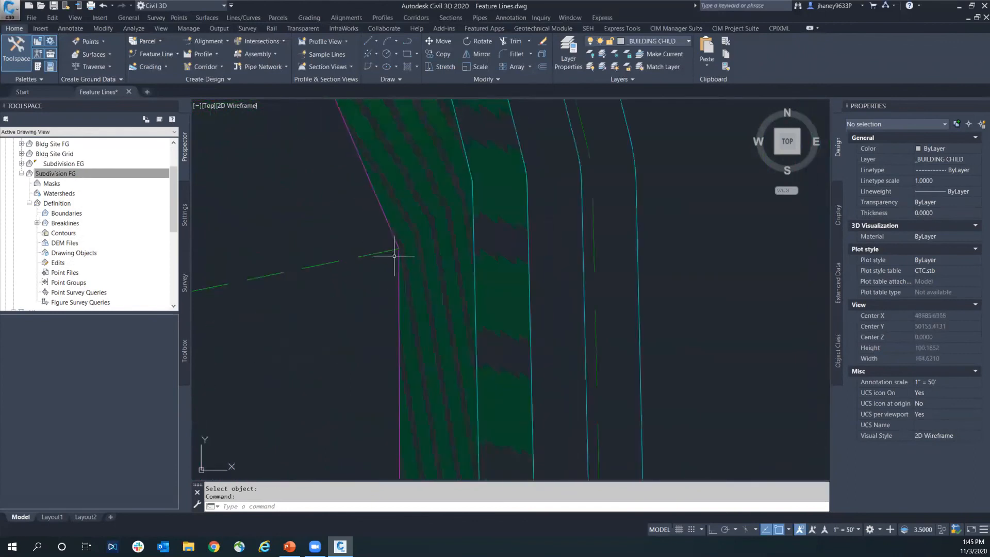
{"action": "mouse_move", "coordinate": [390, 248]}
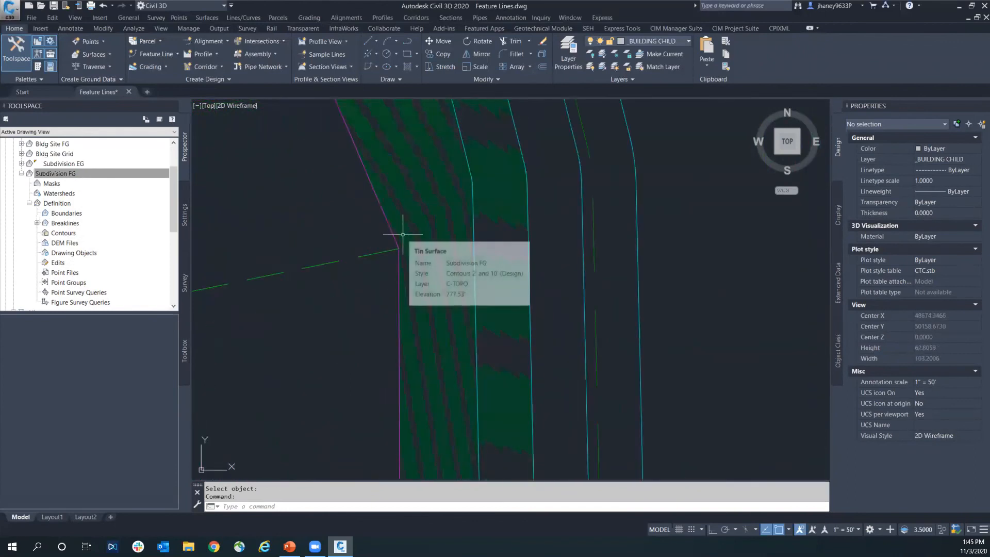
Check the outermost pond feature line's elevation properties, clear the selection, and review the pond contours within the whole subdivision.
{"action": "left_click", "coordinate": [420, 222]}
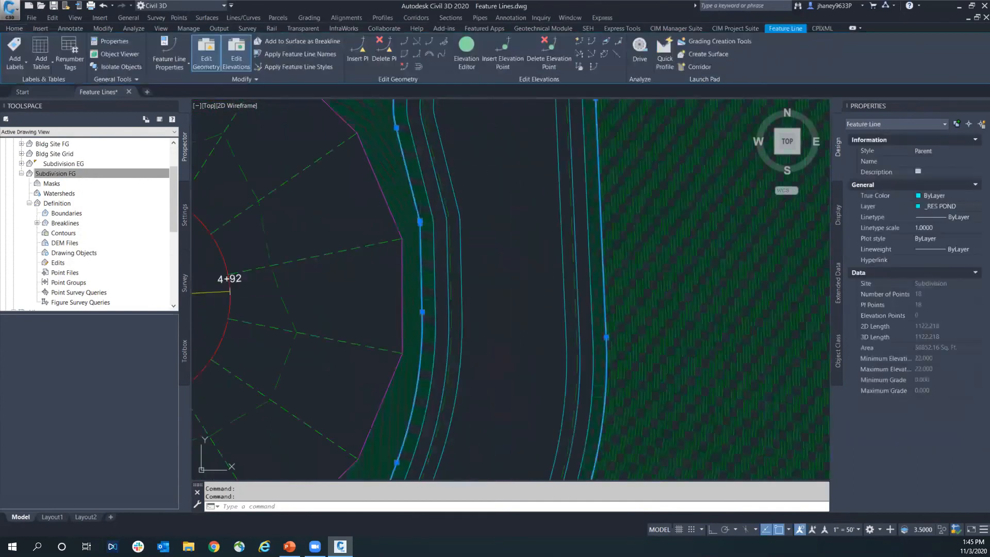
{"action": "scroll", "coordinate": [467, 218], "scroll_direction": "down", "scroll_amount": 5}
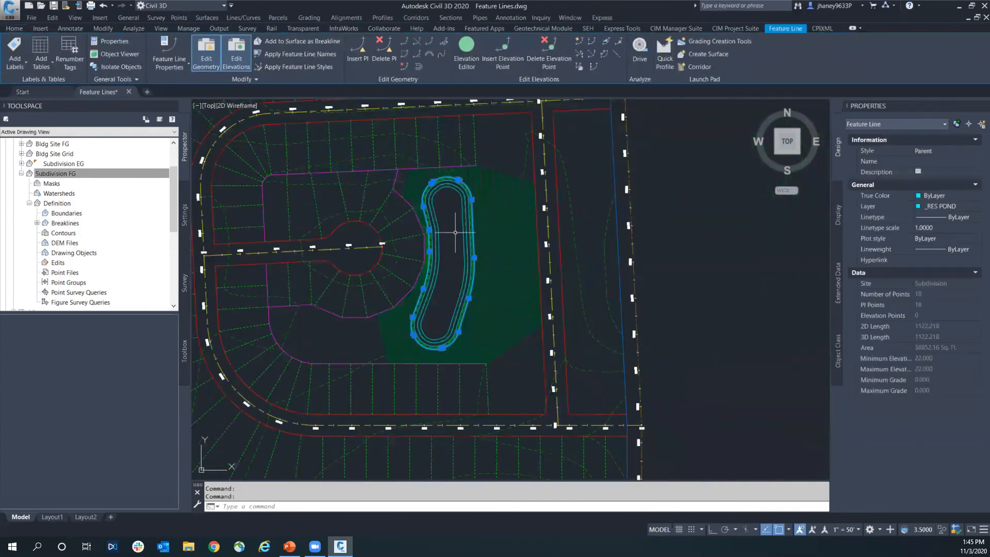
{"action": "key", "text": "Escape"}
{"action": "key", "text": "Escape"}
{"action": "scroll", "coordinate": [459, 206], "scroll_direction": "down", "scroll_amount": 2}
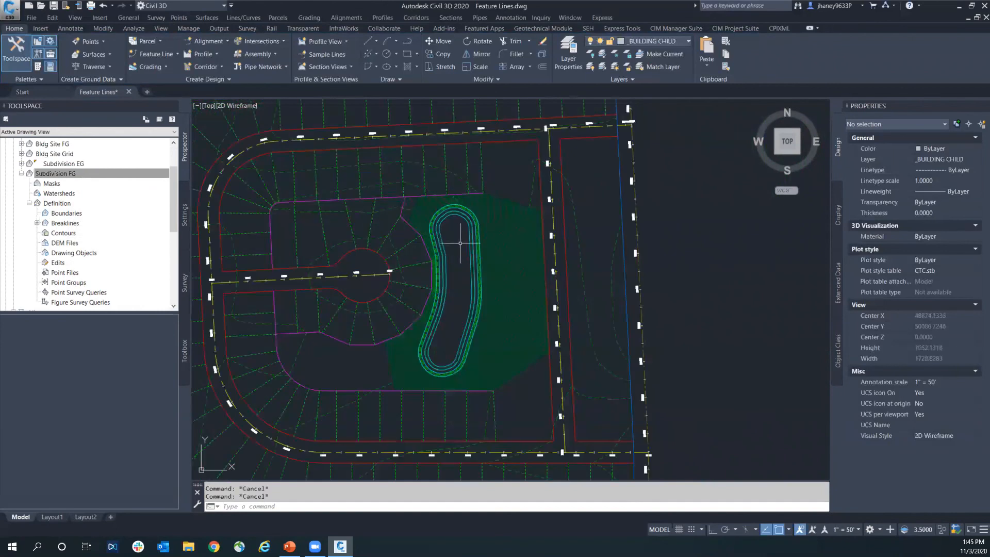
{"action": "scroll", "coordinate": [460, 242], "scroll_direction": "down", "scroll_amount": 2}
{"action": "mouse_move", "coordinate": [461, 243]}
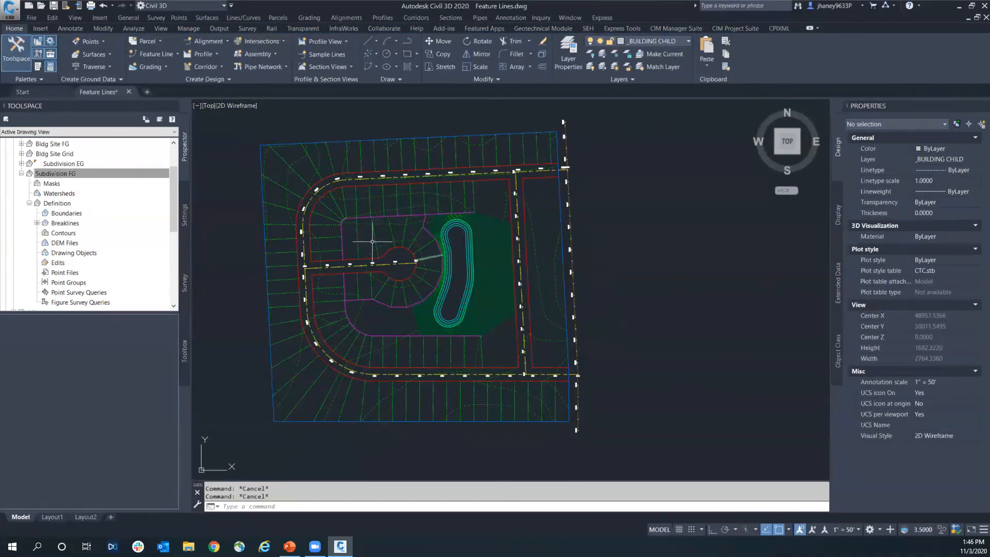
{"action": "scroll", "coordinate": [466, 255], "scroll_direction": "up", "scroll_amount": 4}
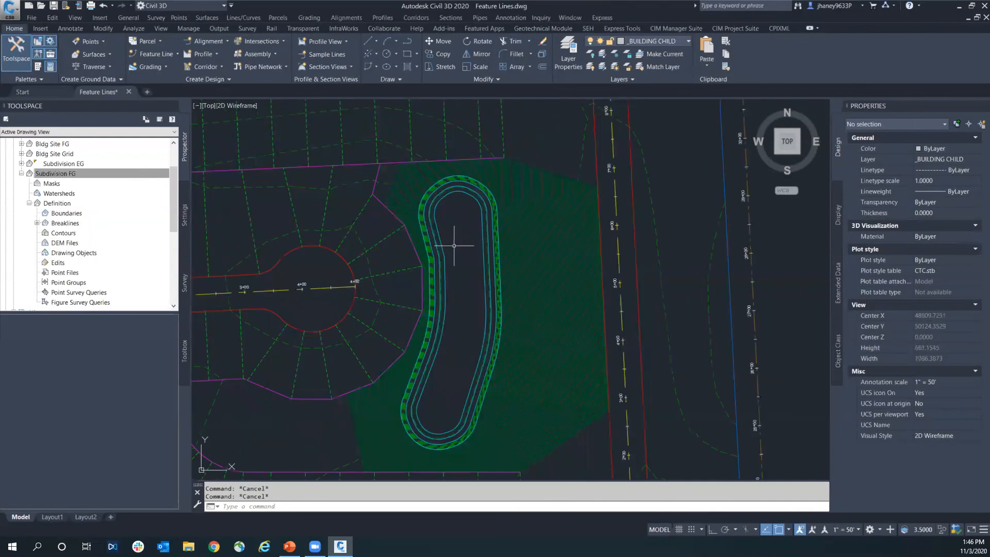
{"action": "scroll", "coordinate": [413, 221], "scroll_direction": "down", "scroll_amount": 4}
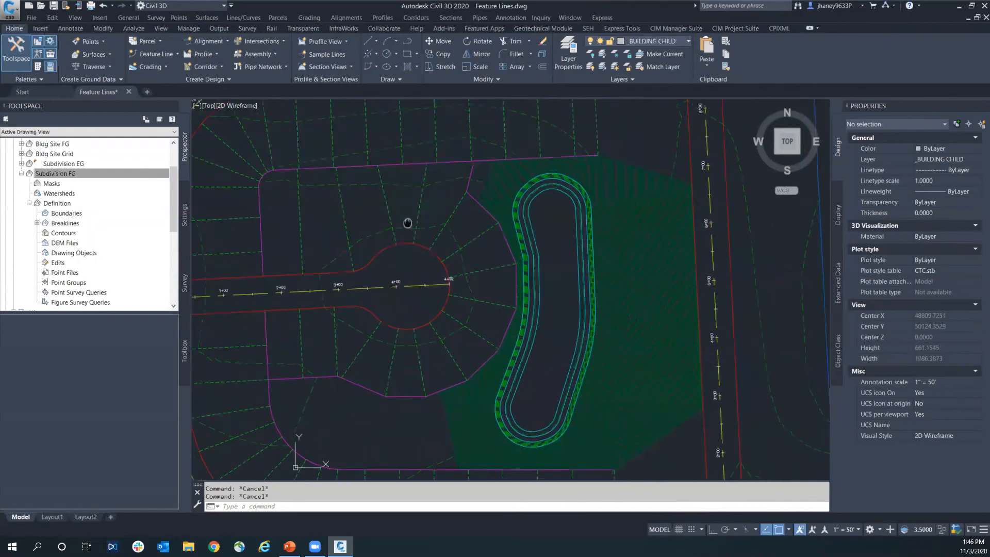
Save the Feature Lines drawing.
{"action": "left_click", "coordinate": [55, 5]}
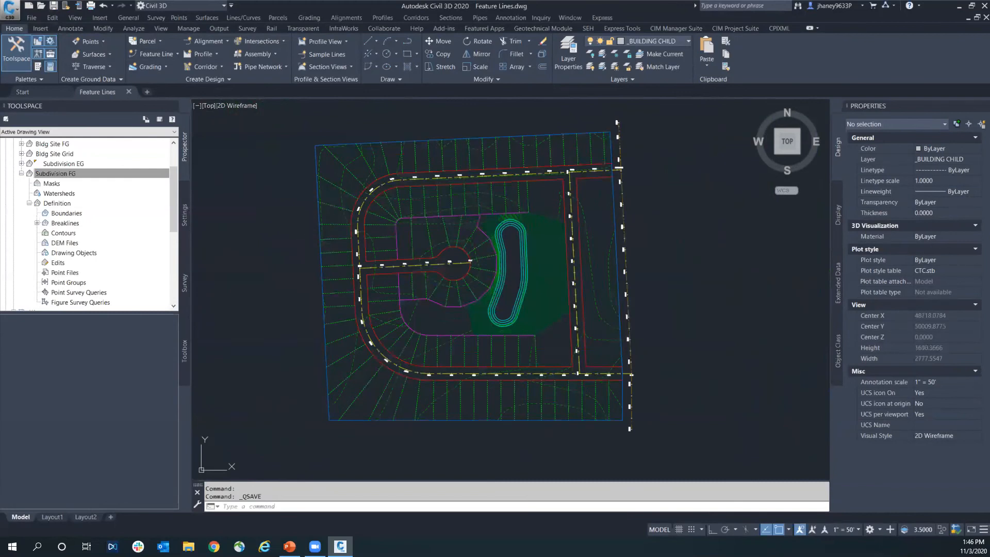
{"action": "left_click", "coordinate": [349, 183]}
{"action": "right_click", "coordinate": [359, 188]}
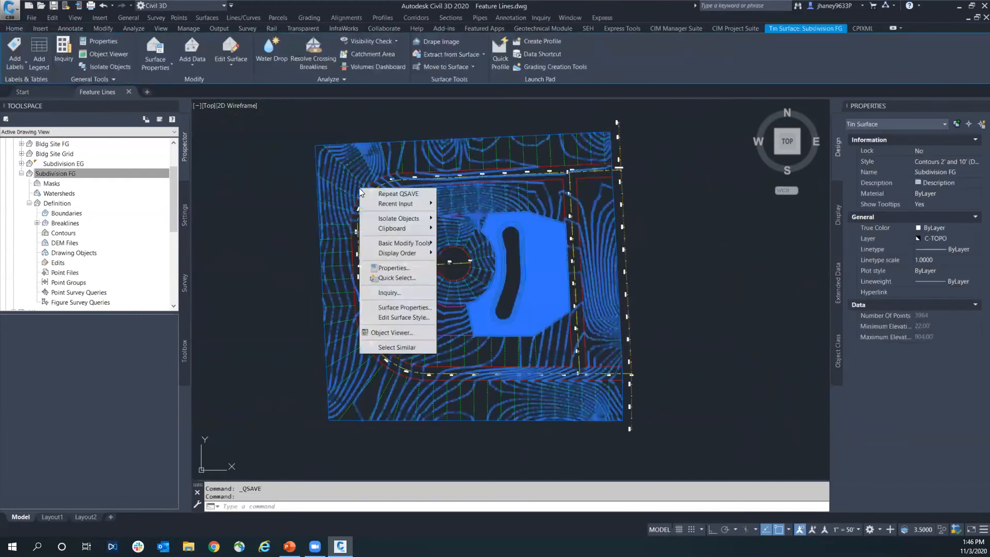
{"action": "key", "text": "Escape"}
{"action": "key", "text": "Escape"}
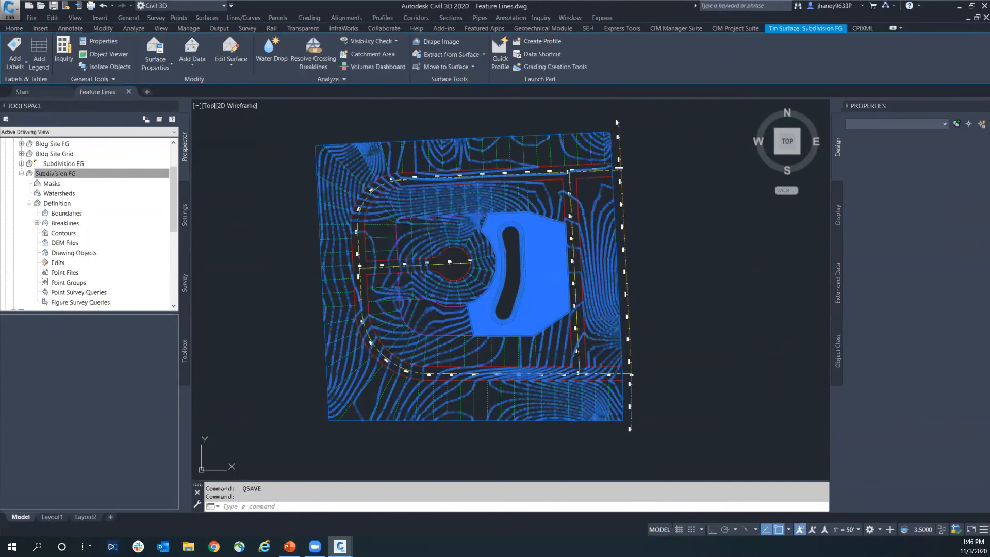
Close Civil 3D 2020, switch to Civil 3D 2021, and open the Feature Line to Alignment demo drawing from the CIM Project Suite.
{"action": "key", "text": "alt+F4"}
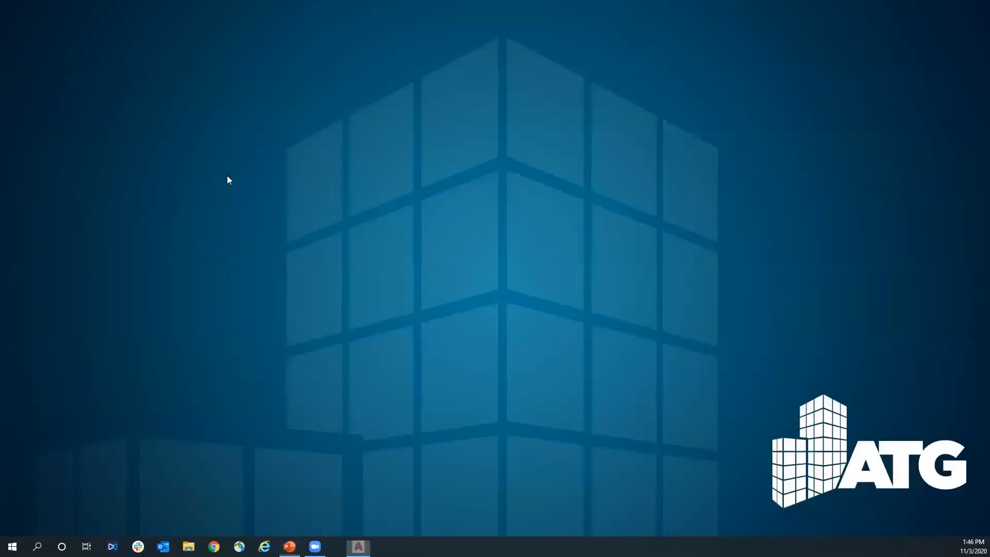
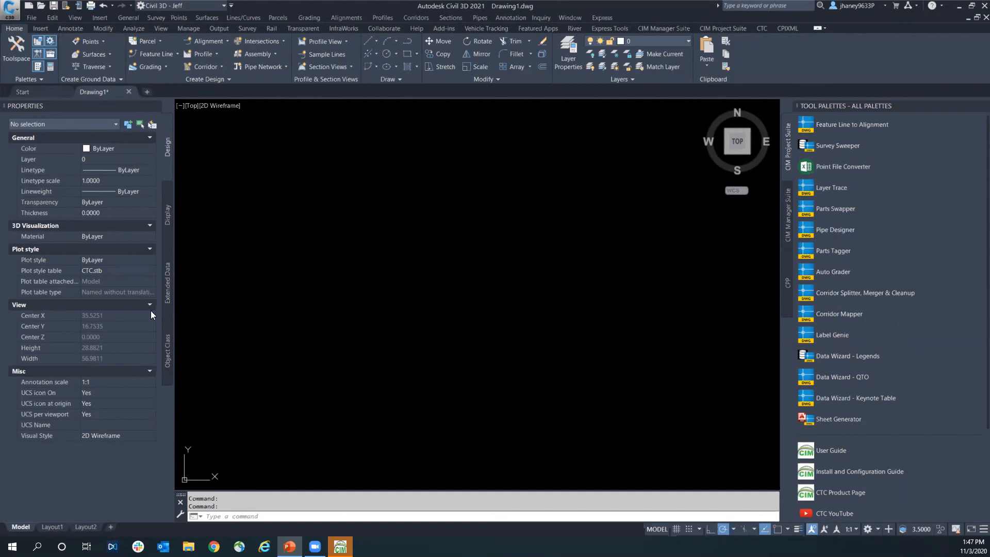
{"action": "left_click", "coordinate": [297, 294]}
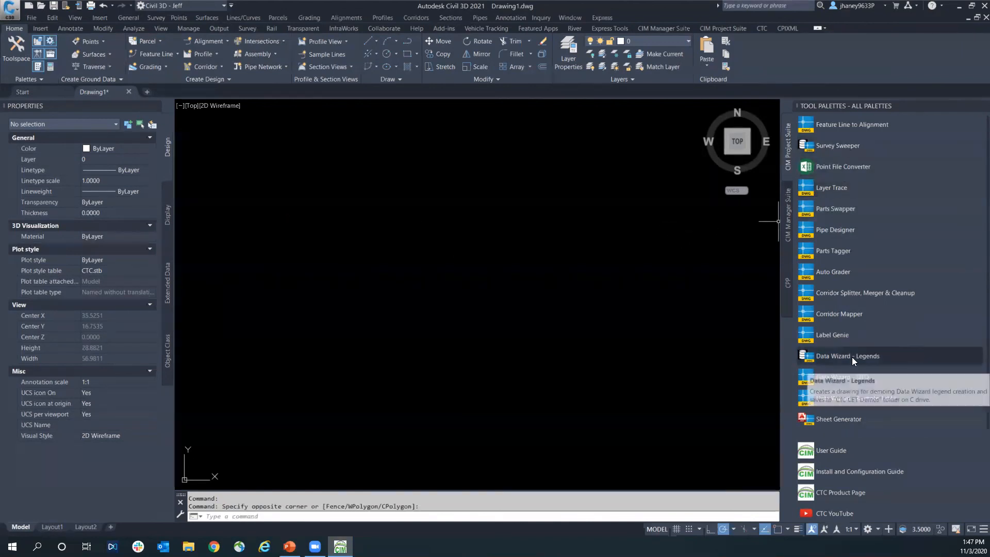
{"action": "left_click", "coordinate": [848, 123]}
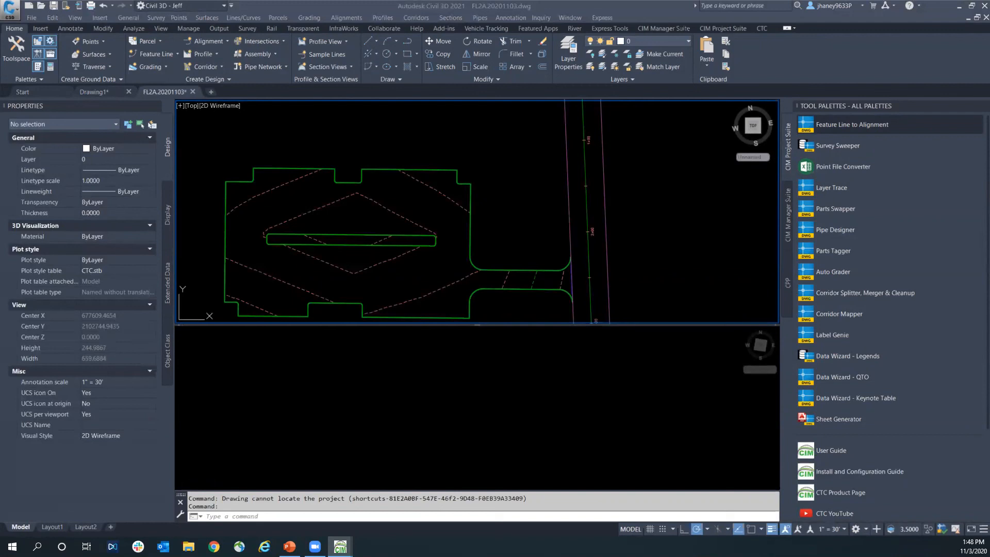
Dismiss the stray selection window and show the CIM Project Suite tools.
{"action": "left_click", "coordinate": [420, 145]}
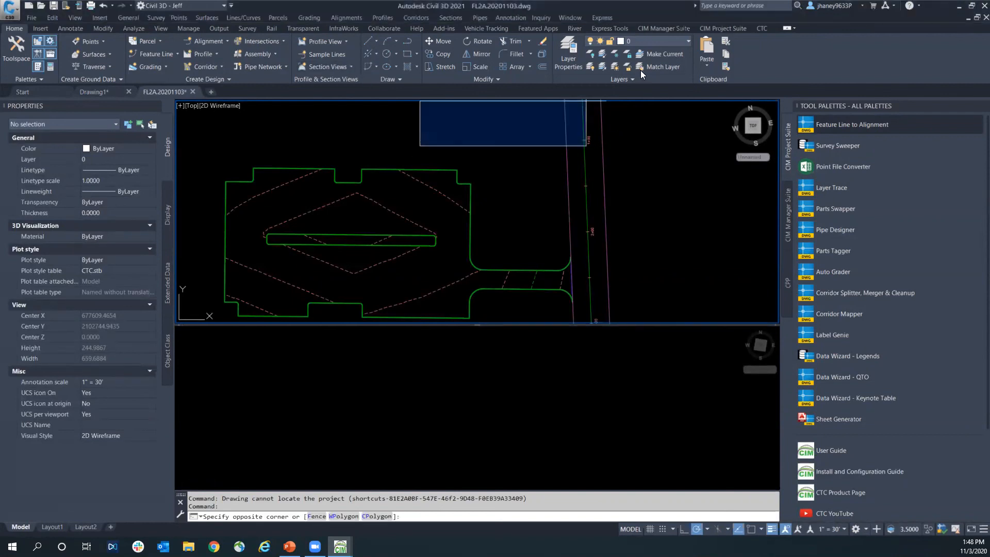
{"action": "left_click", "coordinate": [512, 139]}
{"action": "left_click", "coordinate": [723, 28]}
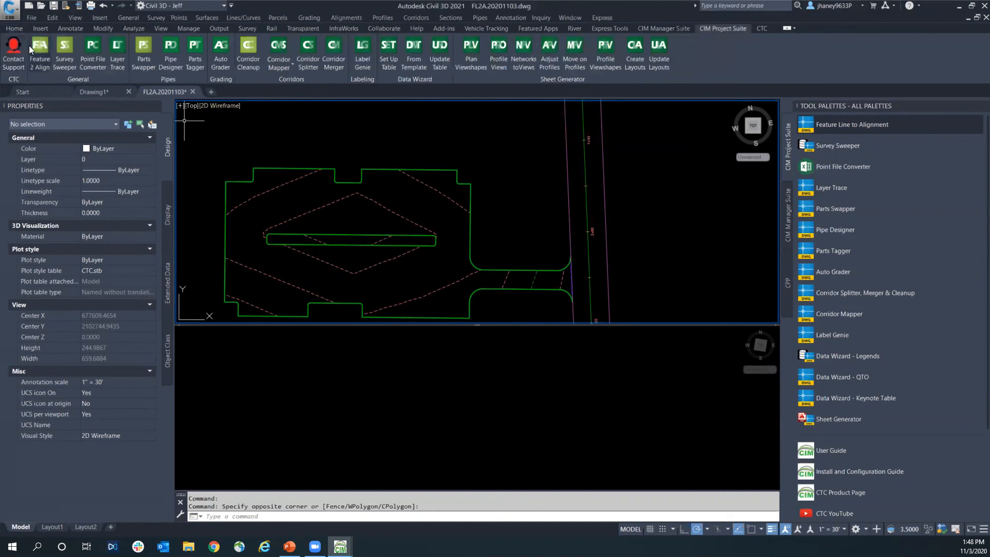
Select the parking lot's outermost curb feature line and look through the standard commands available for it.
{"action": "scroll", "coordinate": [304, 237], "scroll_direction": "up", "scroll_amount": 5}
{"action": "middle_click_drag", "start_coordinate": [376, 199], "coordinate": [487, 250]}
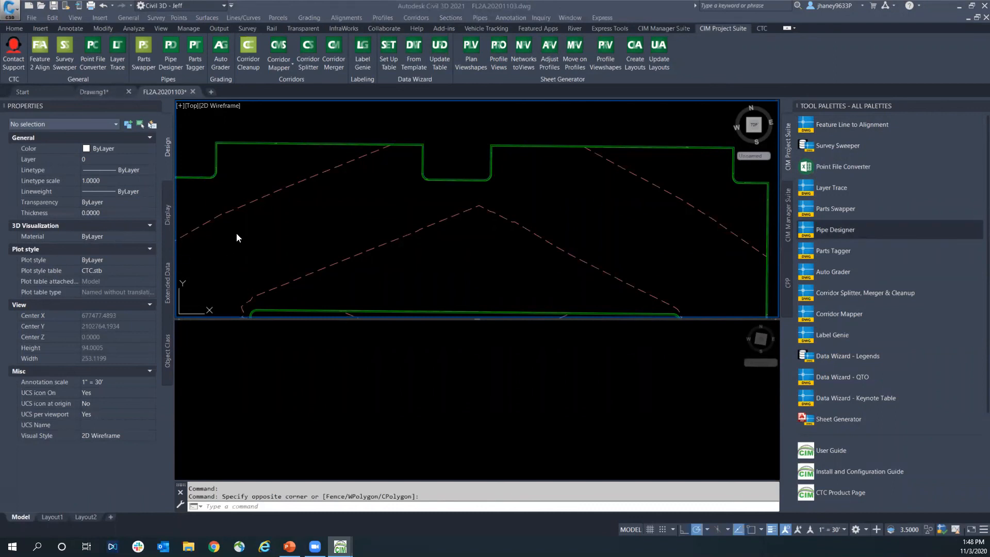
{"action": "scroll", "coordinate": [288, 170], "scroll_direction": "up", "scroll_amount": 2}
{"action": "middle_click_drag", "start_coordinate": [294, 144], "coordinate": [387, 142]}
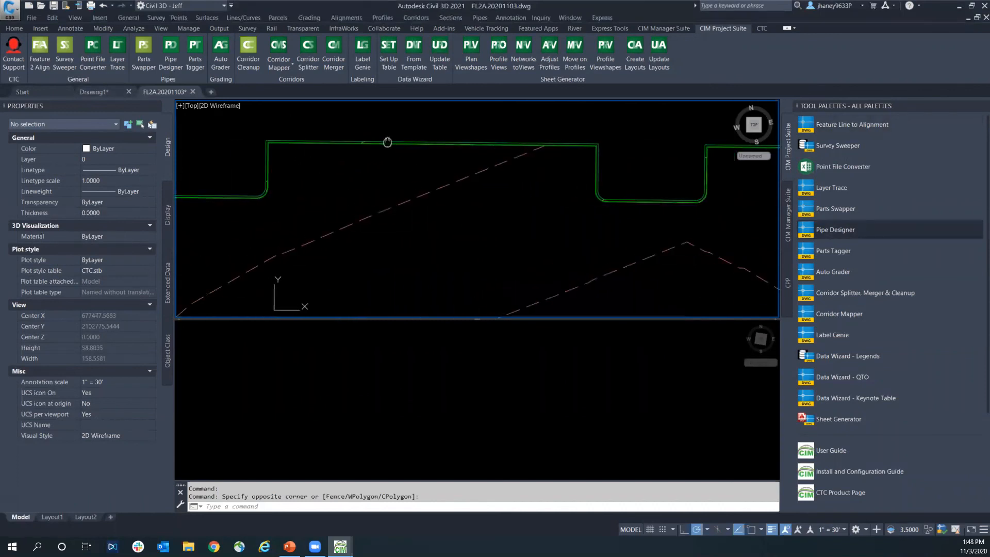
{"action": "middle_click_drag", "start_coordinate": [303, 163], "coordinate": [371, 157]}
{"action": "scroll", "coordinate": [378, 145], "scroll_direction": "up", "scroll_amount": 3}
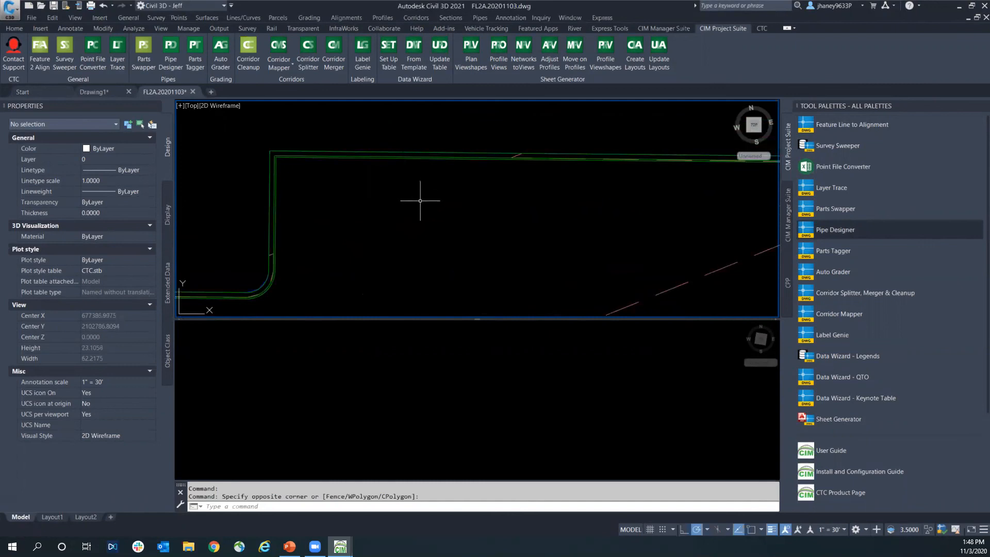
{"action": "left_click", "coordinate": [331, 154]}
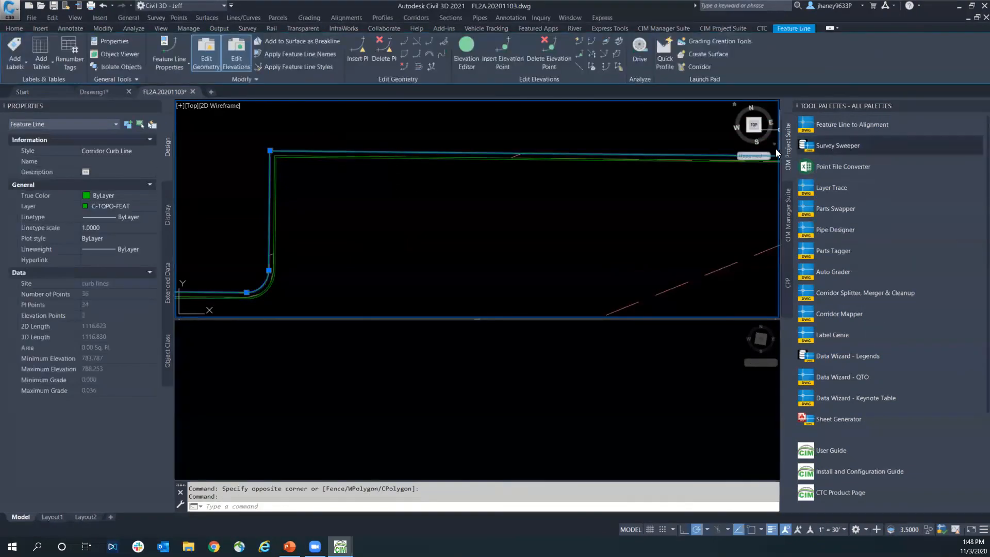
{"action": "right_click", "coordinate": [587, 218]}
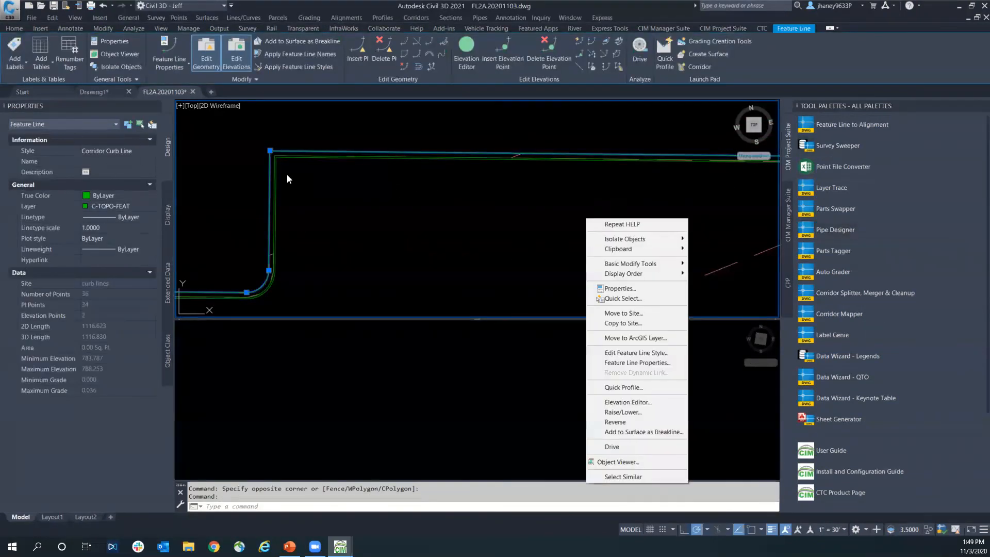
{"action": "left_click", "coordinate": [568, 190]}
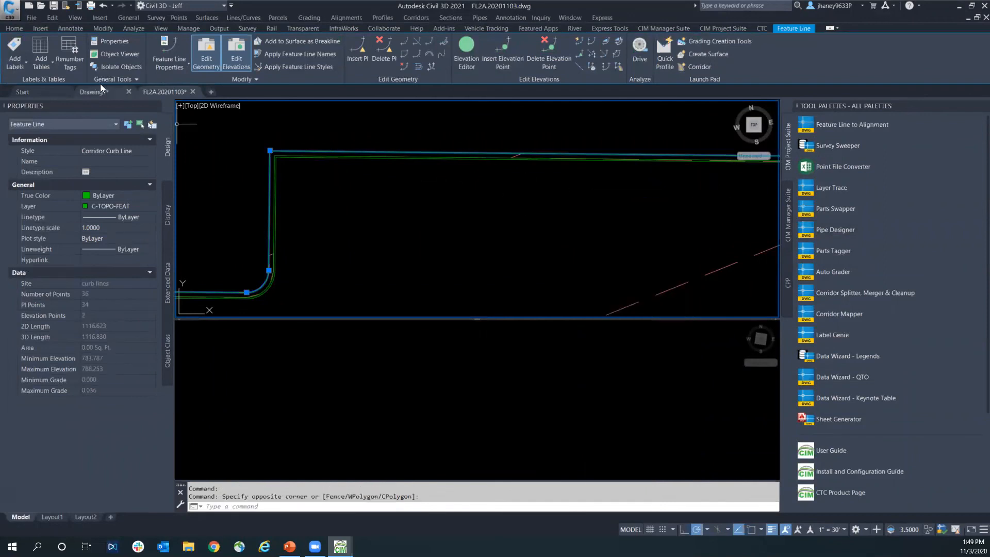
{"action": "scroll", "coordinate": [31, 35], "scroll_direction": "up", "scroll_amount": 2}
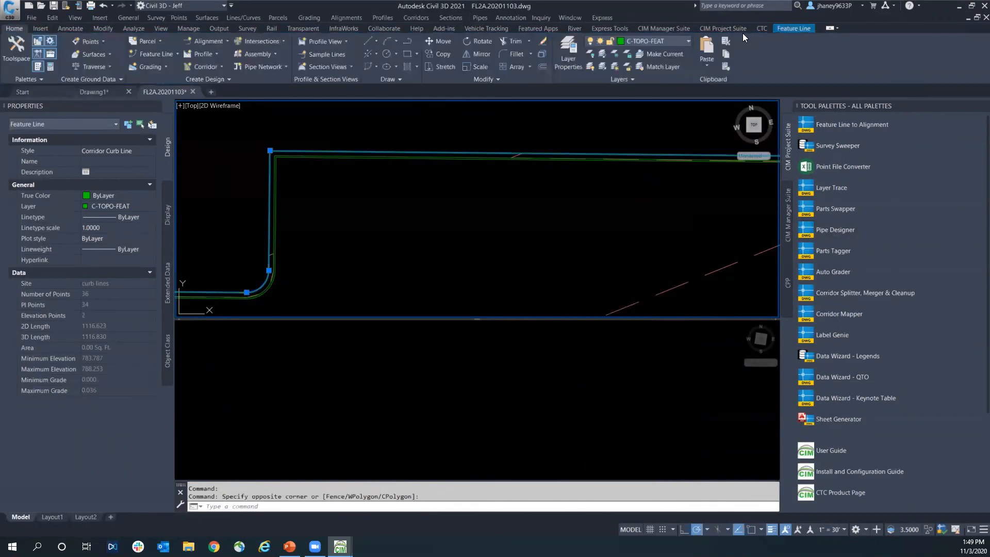
Run Feature Line to Alignment on the outermost curb feature line and name the alignment ATG Webinar.
{"action": "left_click", "coordinate": [36, 51]}
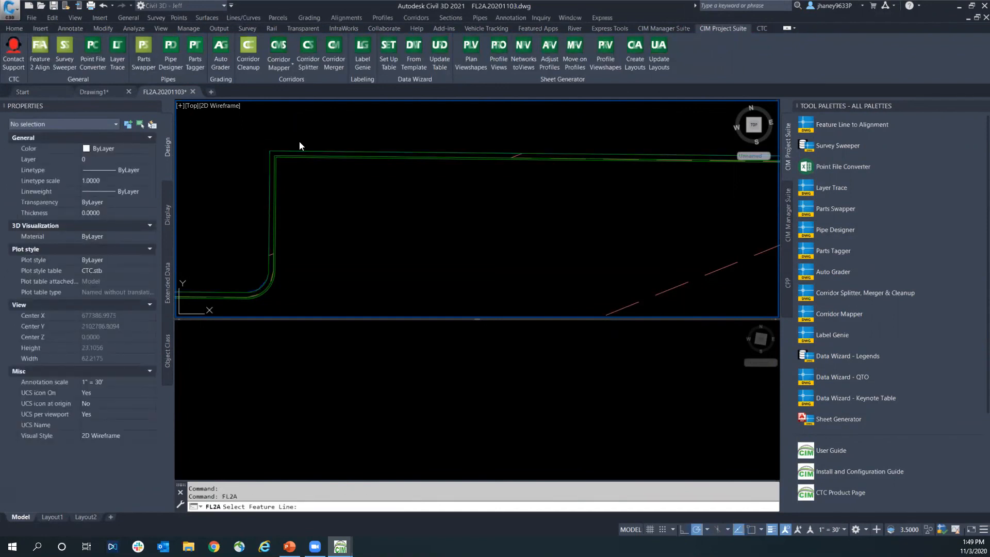
{"action": "scroll", "coordinate": [297, 143], "scroll_direction": "up", "scroll_amount": 5}
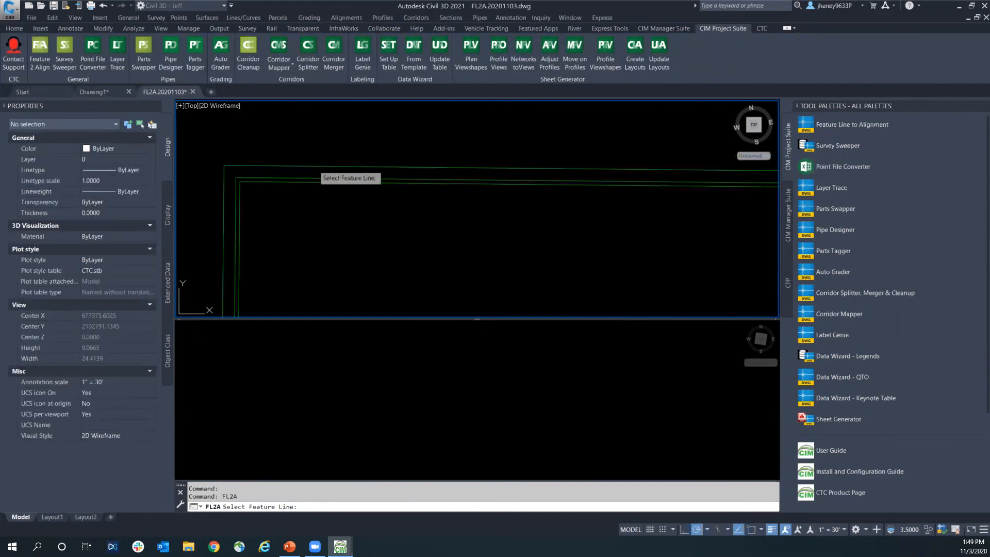
{"action": "left_click", "coordinate": [316, 168]}
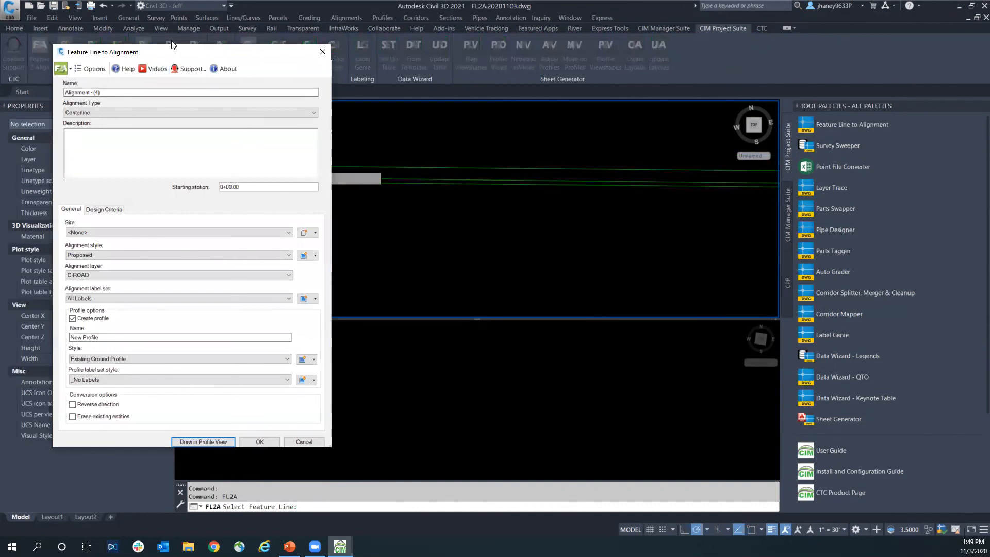
{"action": "left_click_drag", "start_coordinate": [140, 51], "coordinate": [135, 29]}
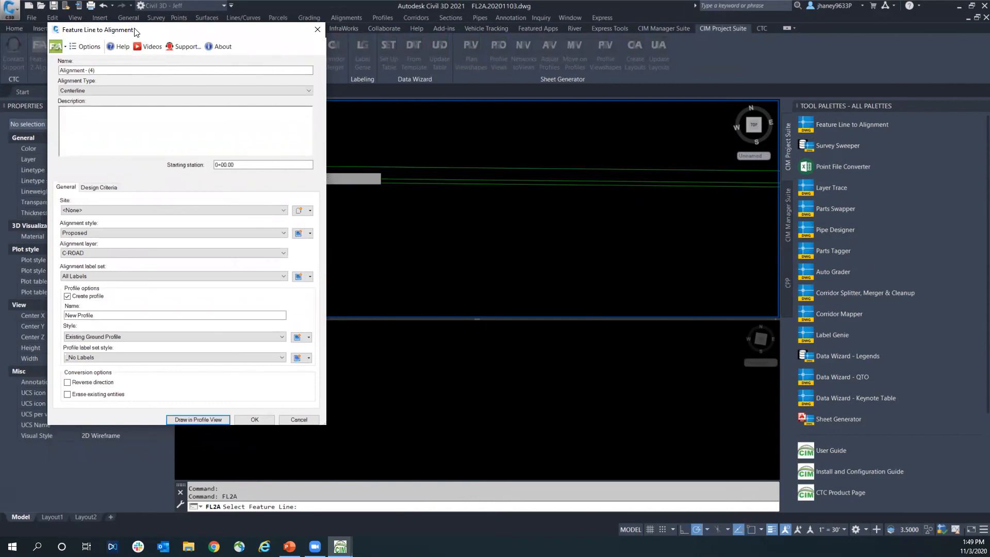
{"action": "type", "text": "ATG Webinar"}
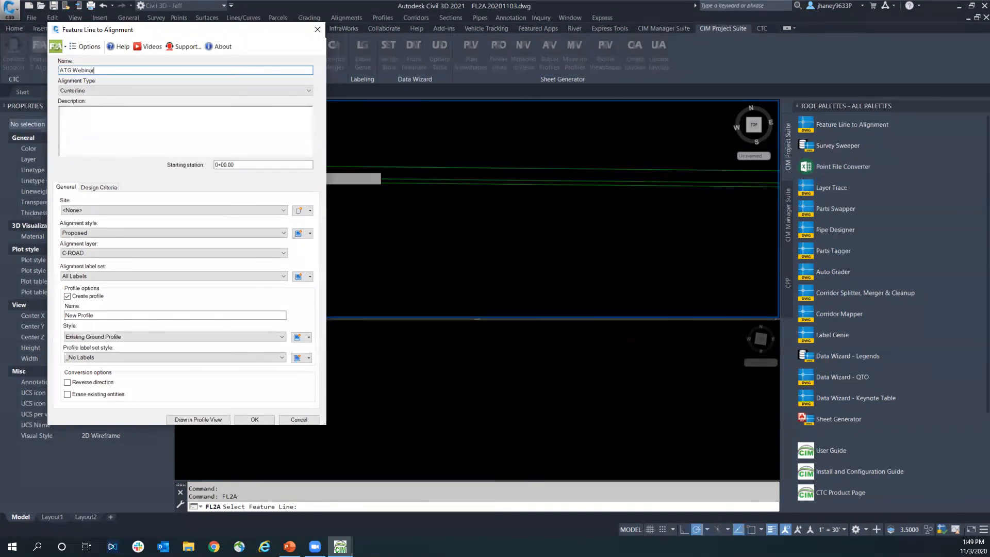
Keep the alignment type Centerline, set the starting station to 10+00.00 and leave the site at <None>.
{"action": "left_click", "coordinate": [78, 89]}
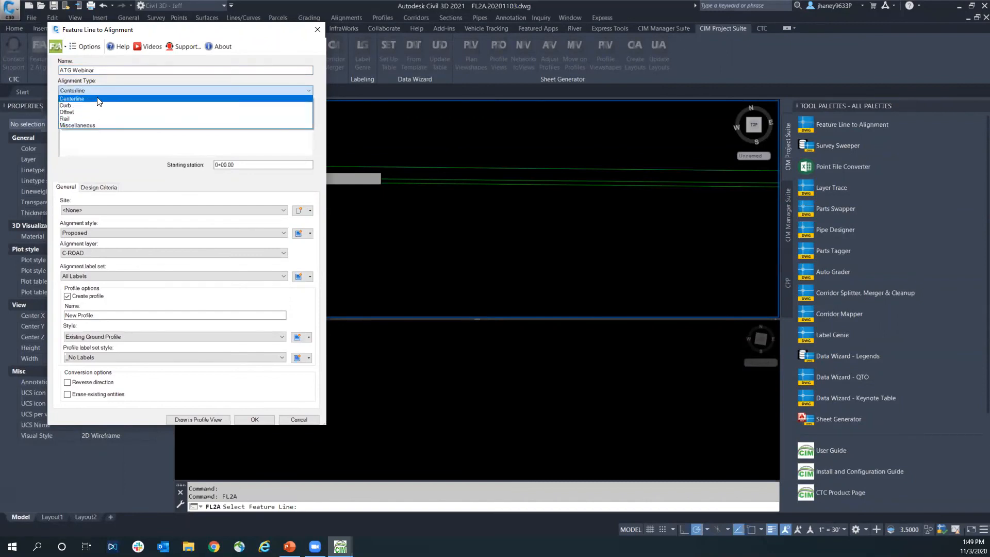
{"action": "left_click", "coordinate": [99, 100]}
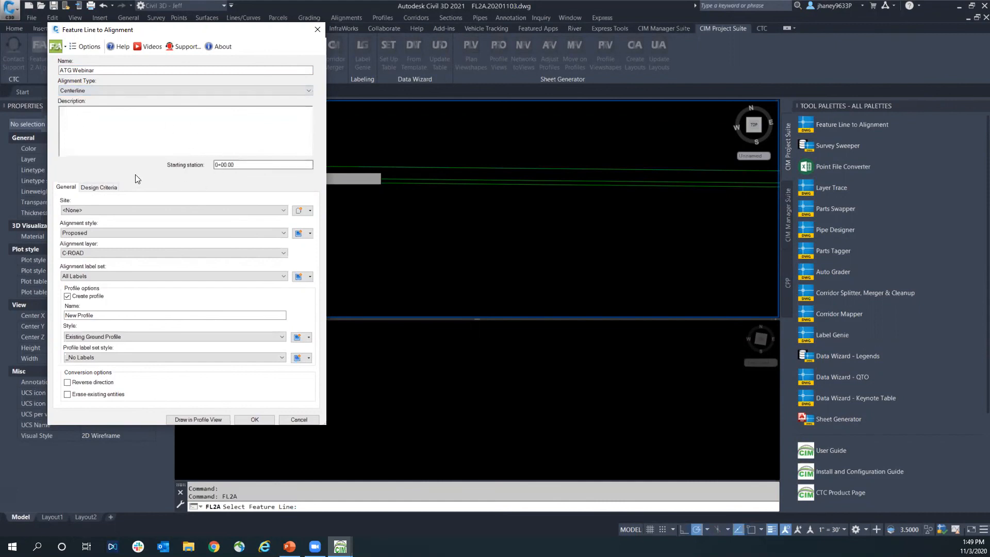
{"action": "left_click", "coordinate": [234, 166]}
{"action": "left_click", "coordinate": [103, 211]}
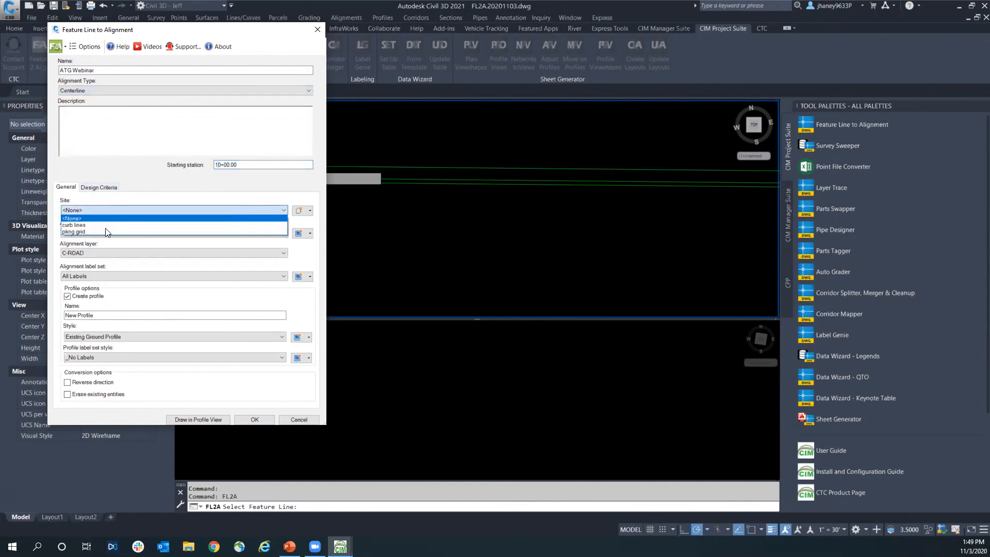
{"action": "left_click", "coordinate": [109, 208]}
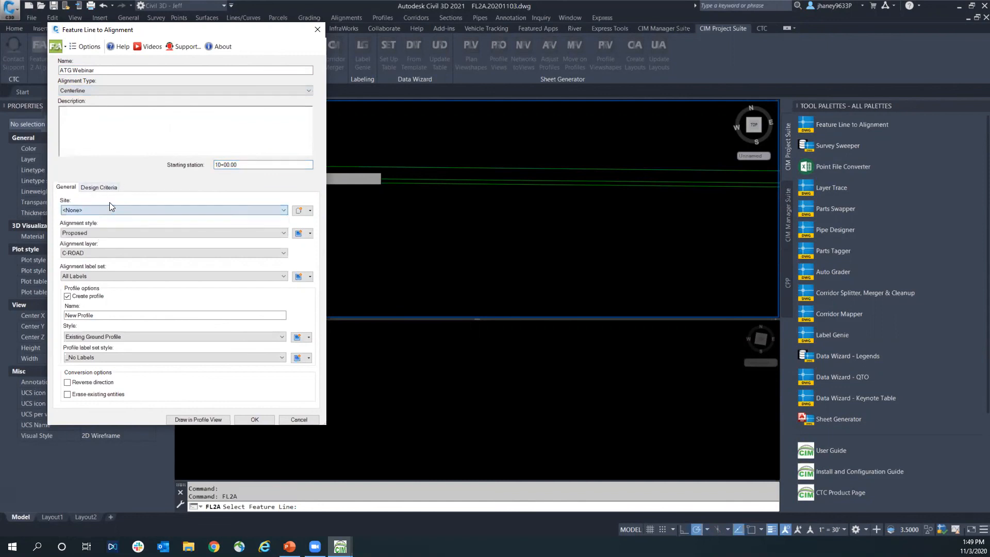
Use the Proposed alignment style and set the alignment label set to Major and Minor only.
{"action": "left_click", "coordinate": [115, 234]}
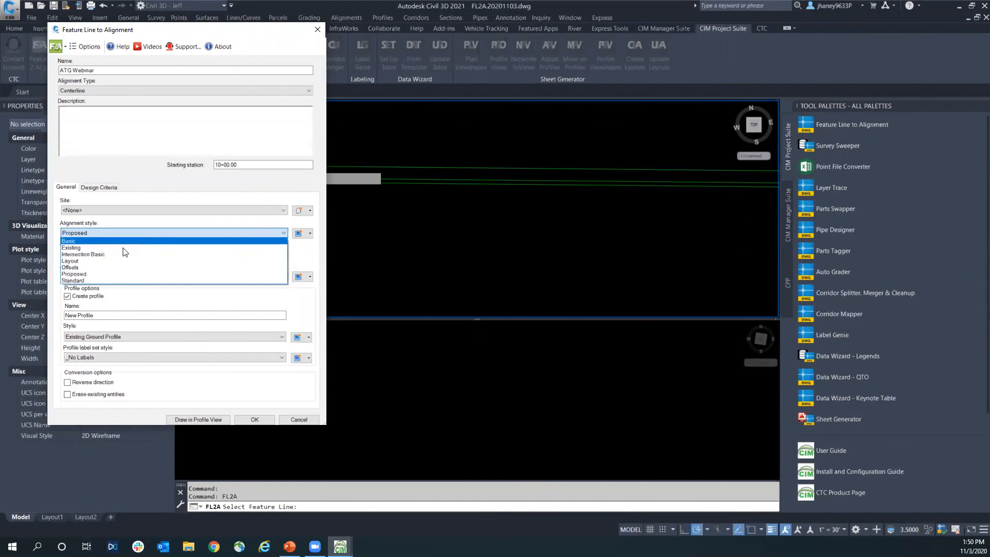
{"action": "left_click", "coordinate": [100, 275]}
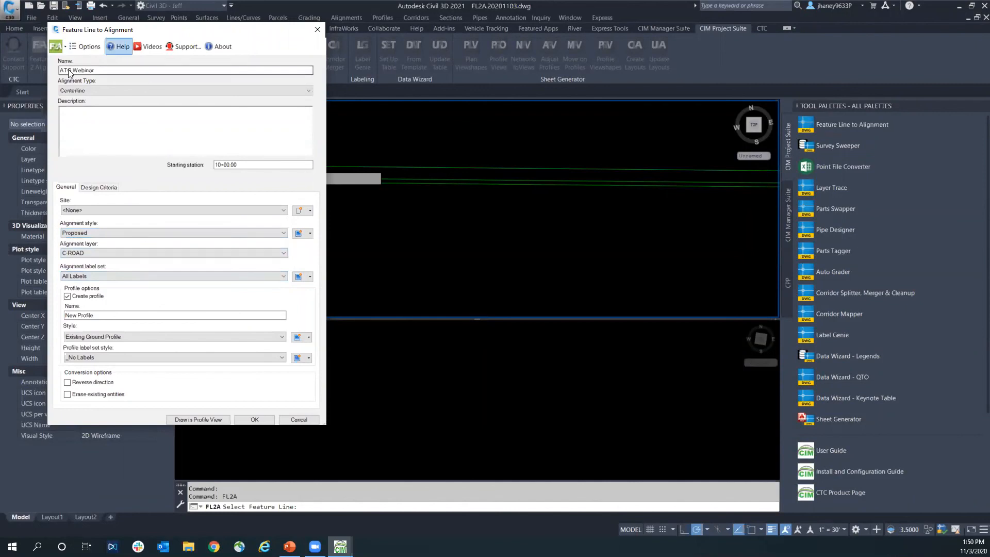
{"action": "left_click", "coordinate": [95, 275]}
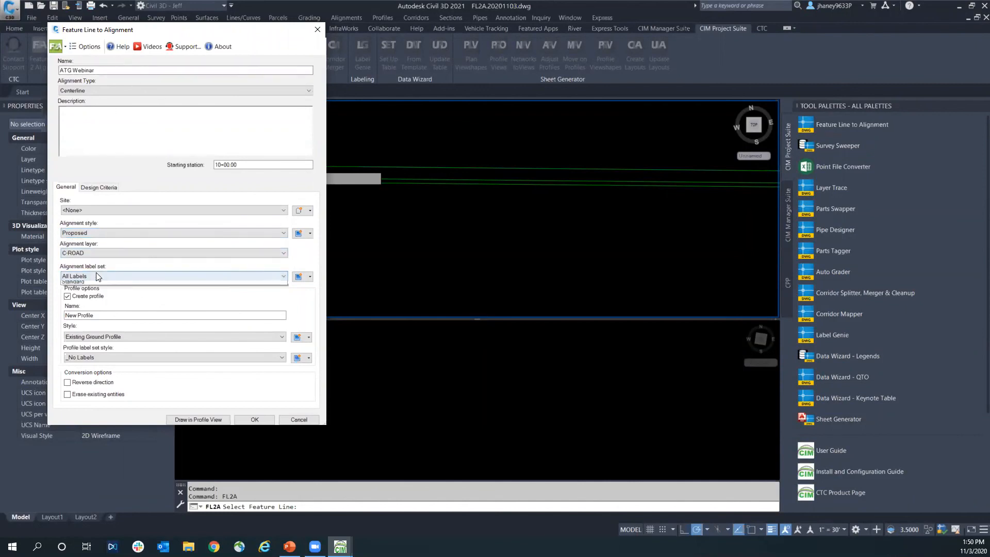
{"action": "left_click", "coordinate": [96, 298]}
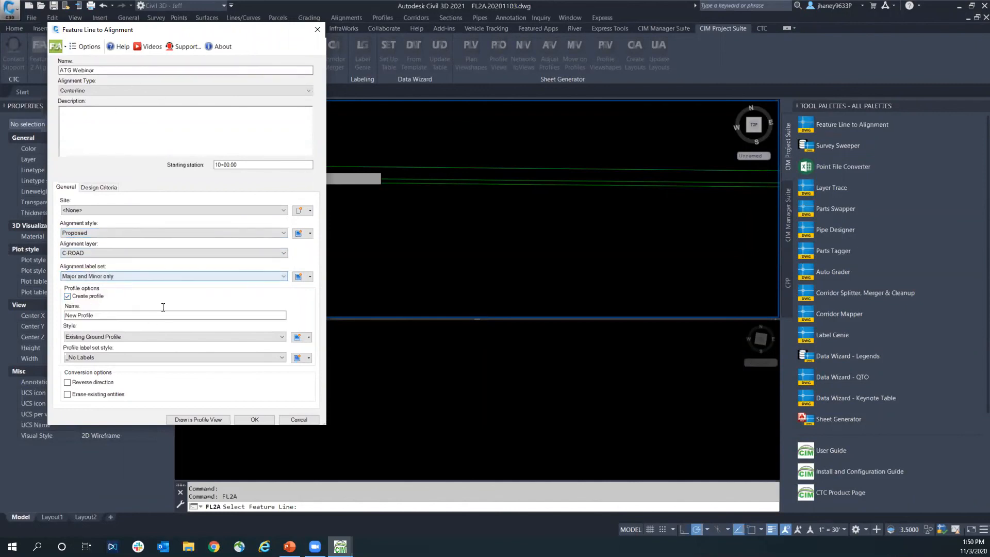
Keep profile creation enabled, with the Design Profile style and the Complete Label Set for its labels.
{"action": "left_click", "coordinate": [67, 297]}
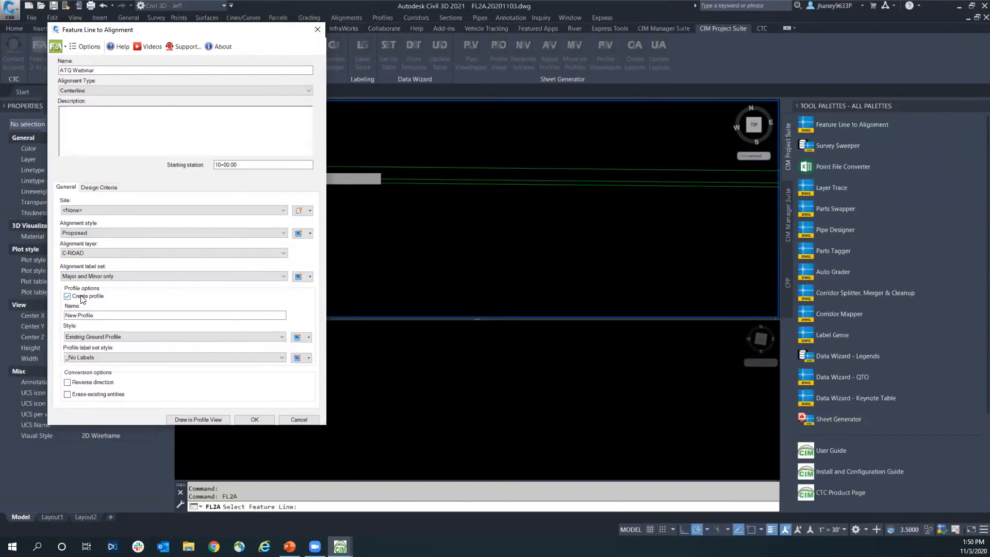
{"action": "left_click", "coordinate": [109, 314]}
{"action": "left_click", "coordinate": [141, 338]}
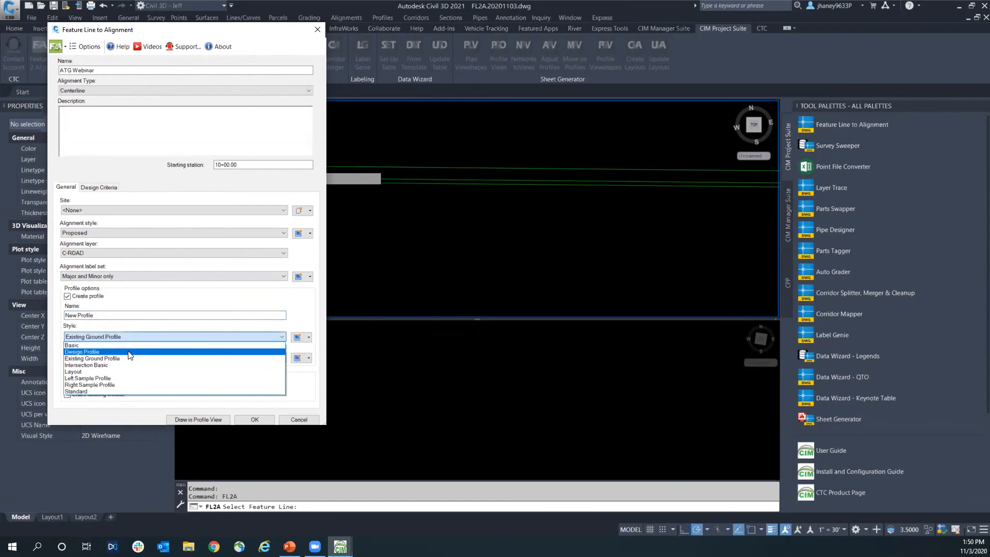
{"action": "left_click", "coordinate": [130, 352]}
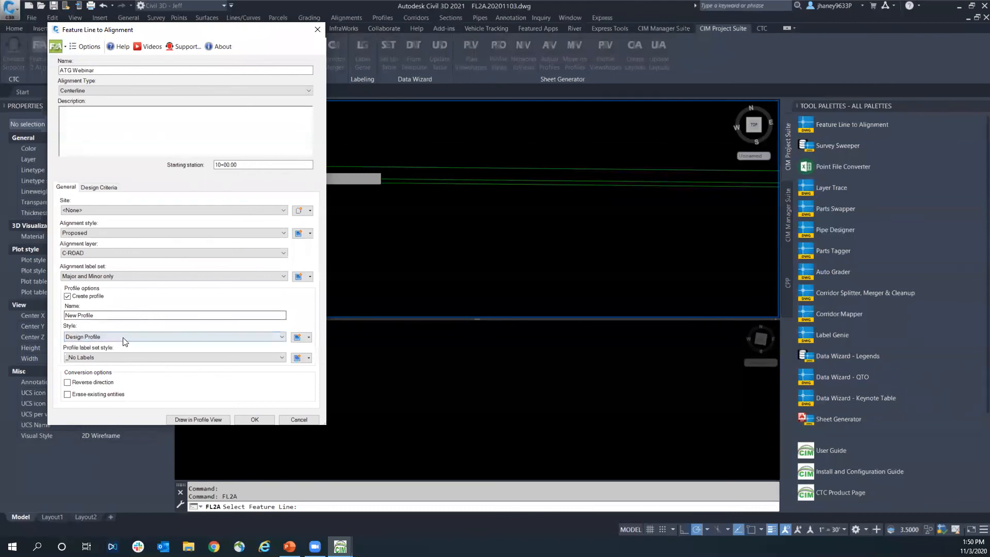
{"action": "left_click", "coordinate": [93, 356]}
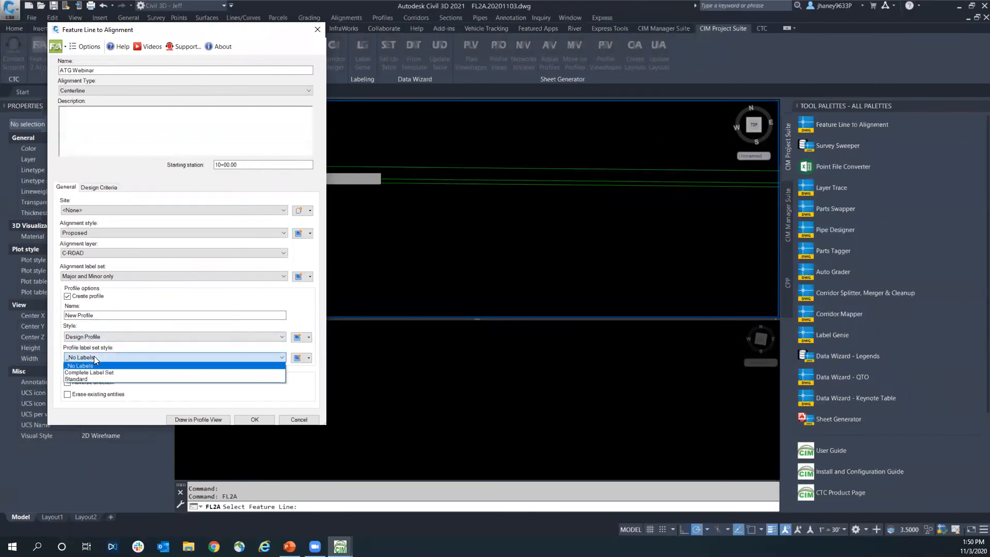
{"action": "left_click", "coordinate": [107, 371]}
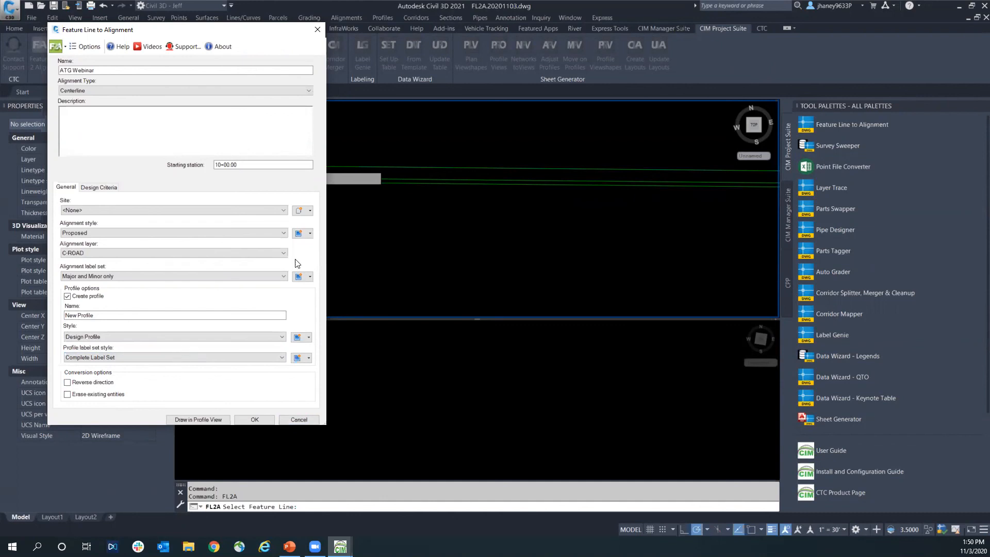
Convert the feature line with a profile view, choosing the ATG Webinar alignment and removing the Next Counter field from the view name.
{"action": "left_click", "coordinate": [200, 419]}
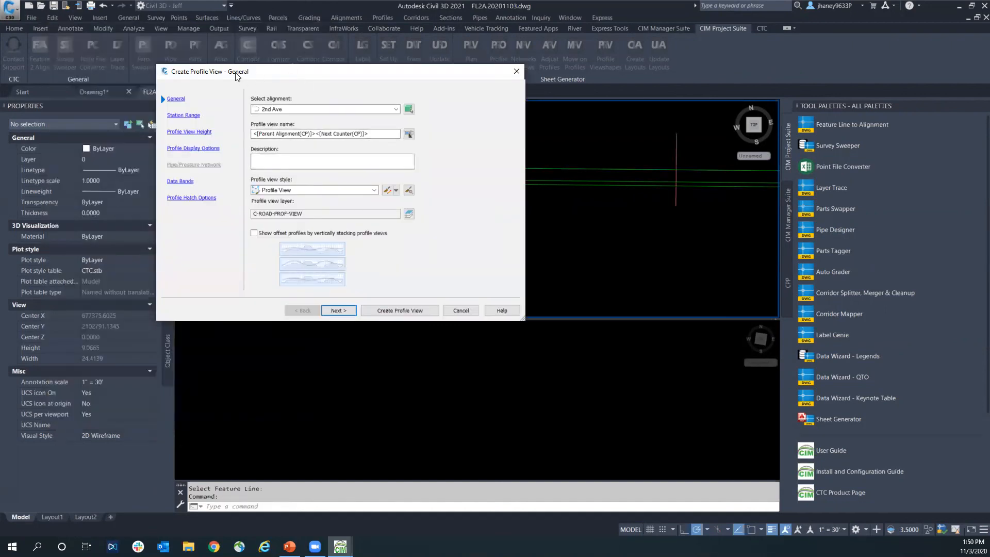
{"action": "left_click_drag", "start_coordinate": [237, 76], "coordinate": [130, 68]}
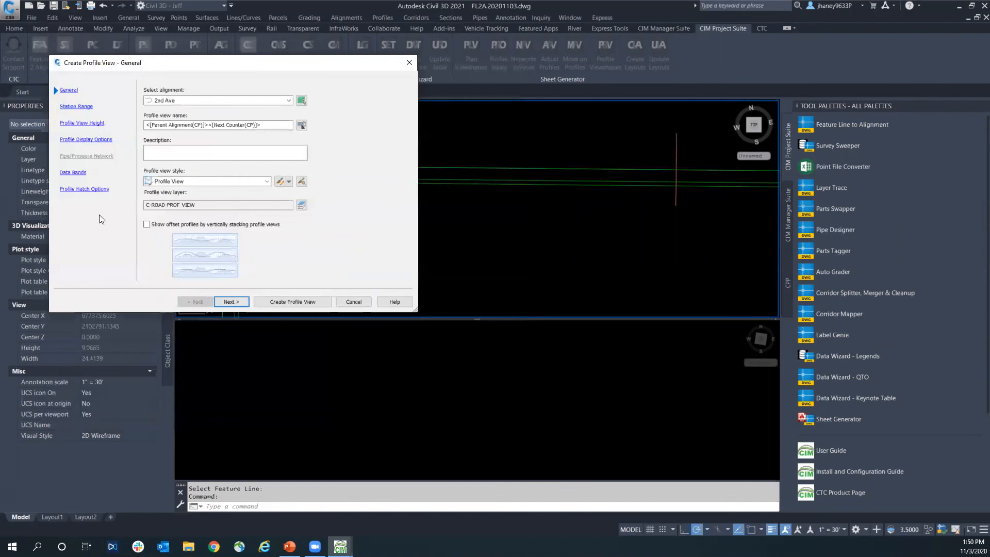
{"action": "left_click", "coordinate": [183, 100]}
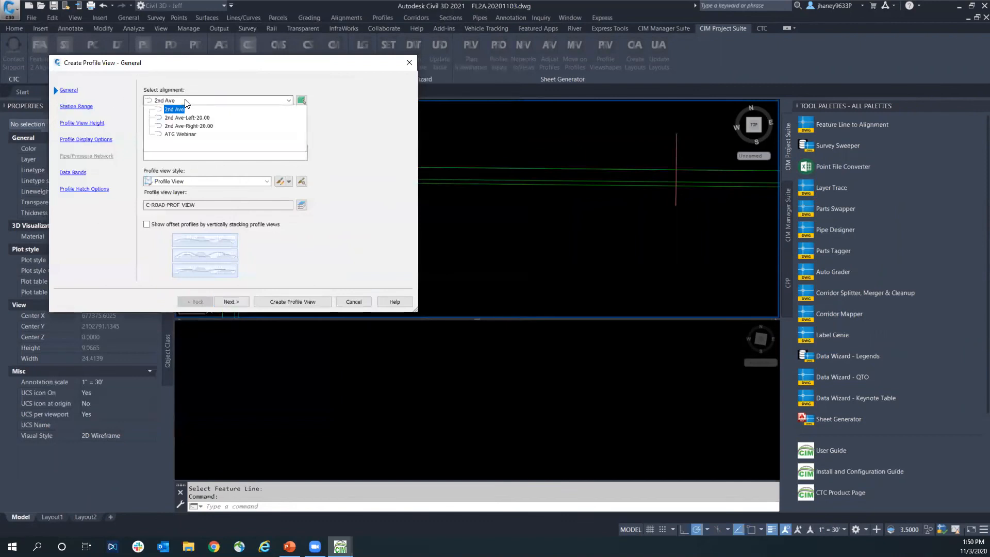
{"action": "left_click", "coordinate": [176, 125]}
{"action": "left_click", "coordinate": [291, 124]}
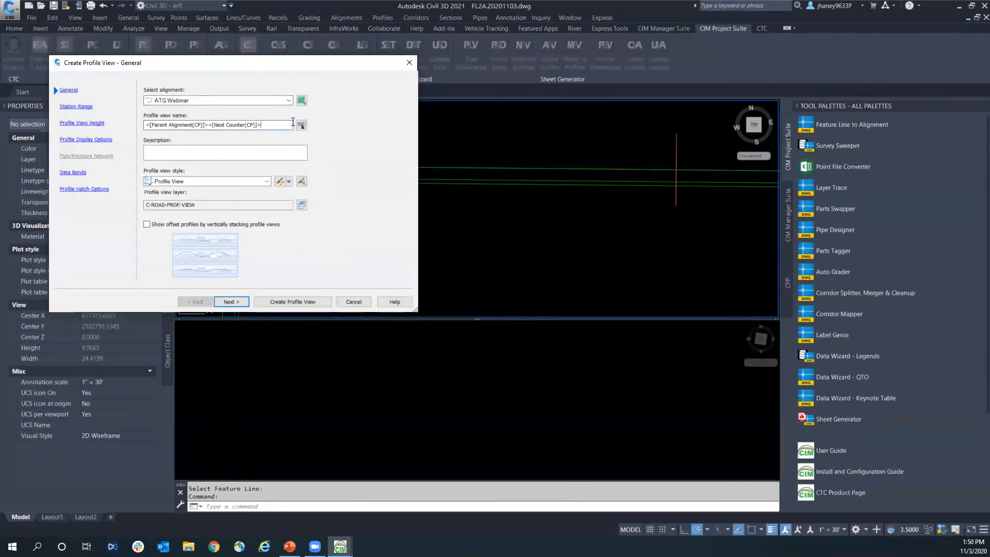
{"action": "left_click_drag", "start_coordinate": [261, 125], "coordinate": [209, 124]}
{"action": "key", "text": "BackSpace"}
{"action": "left_click", "coordinate": [190, 181]}
{"action": "left_click", "coordinate": [190, 181]}
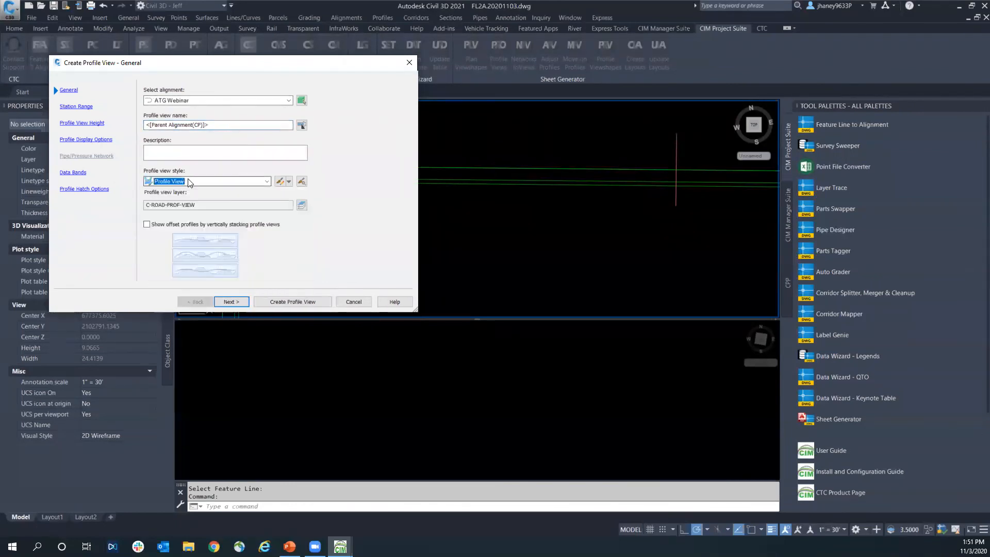
Accept the remaining default profile view settings and place the view in empty space away from the site in the lower viewport.
{"action": "left_click", "coordinate": [238, 303]}
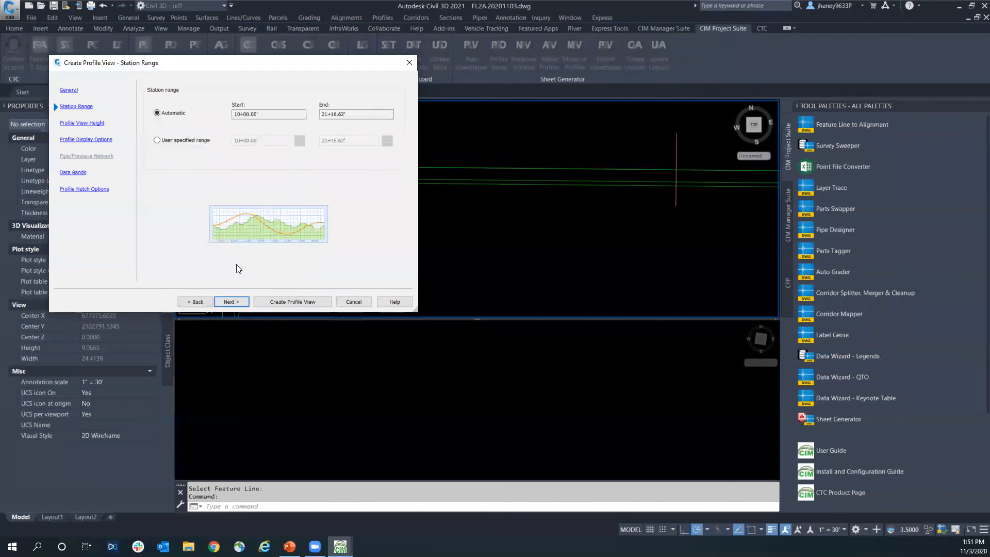
{"action": "left_click", "coordinate": [233, 301]}
{"action": "left_click", "coordinate": [233, 302]}
{"action": "left_click", "coordinate": [233, 301]}
{"action": "left_click", "coordinate": [234, 301]}
{"action": "left_click", "coordinate": [273, 301]}
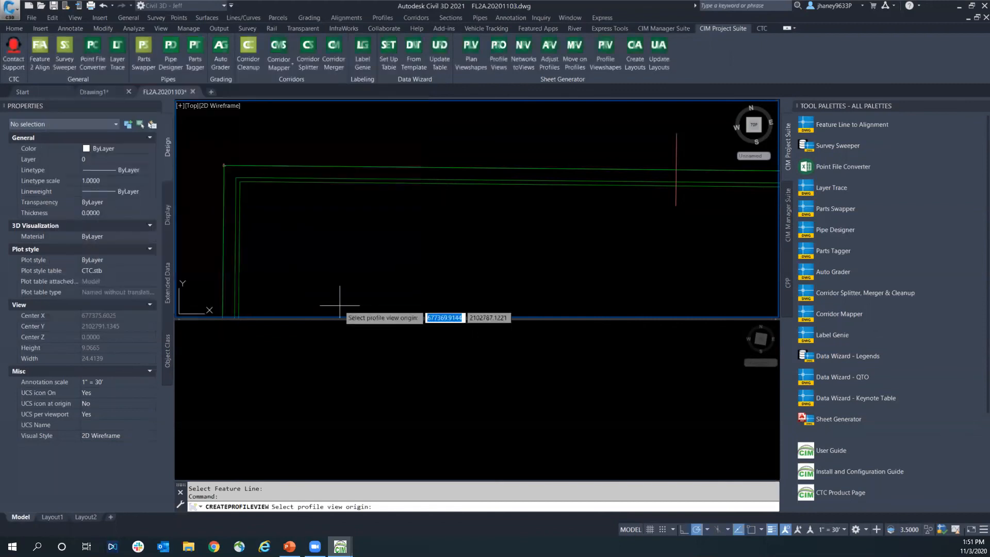
{"action": "middle_click_drag", "start_coordinate": [383, 368], "coordinate": [355, 296]}
{"action": "left_click", "coordinate": [381, 355]}
{"action": "scroll", "coordinate": [382, 373], "scroll_direction": "down", "scroll_amount": 3}
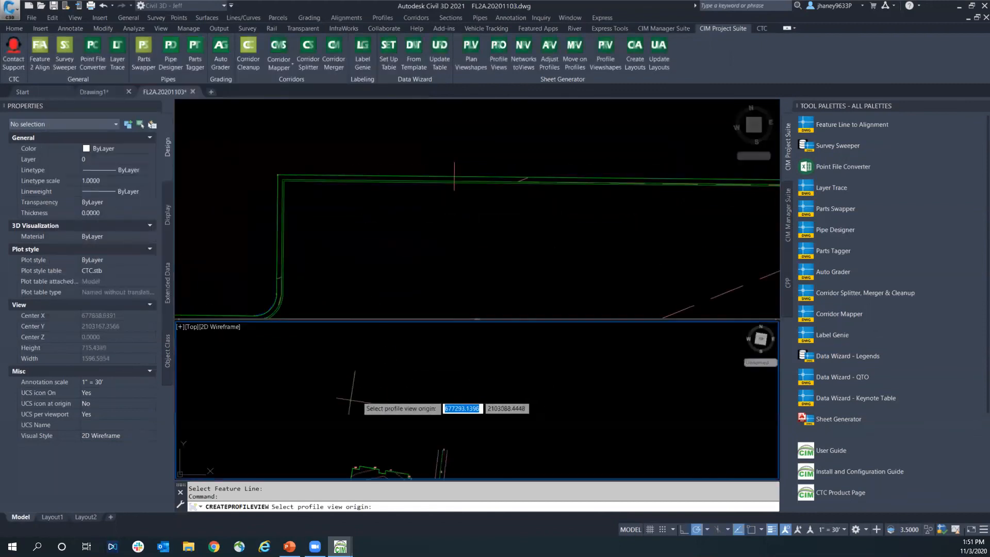
{"action": "left_click", "coordinate": [345, 454]}
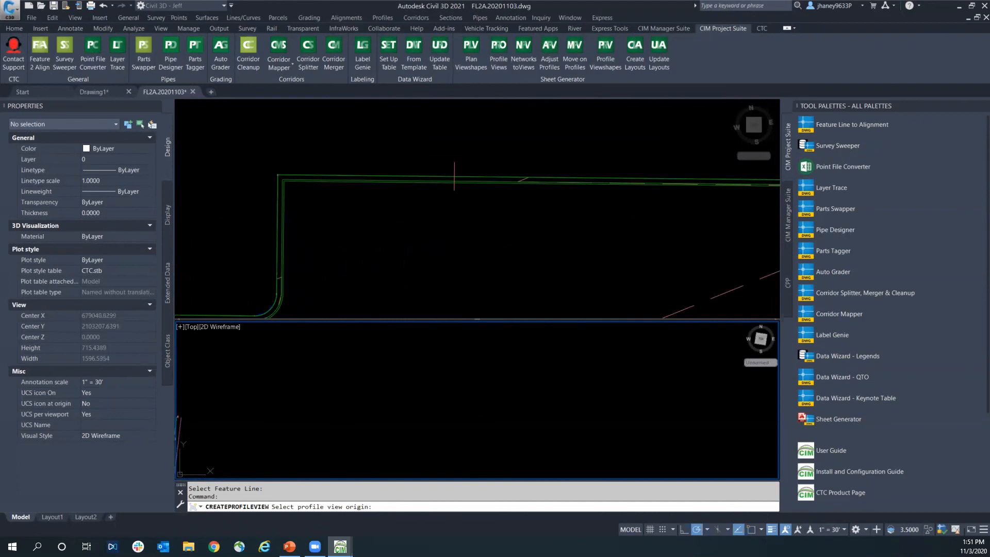
{"action": "scroll", "coordinate": [456, 406], "scroll_direction": "up", "scroll_amount": 3}
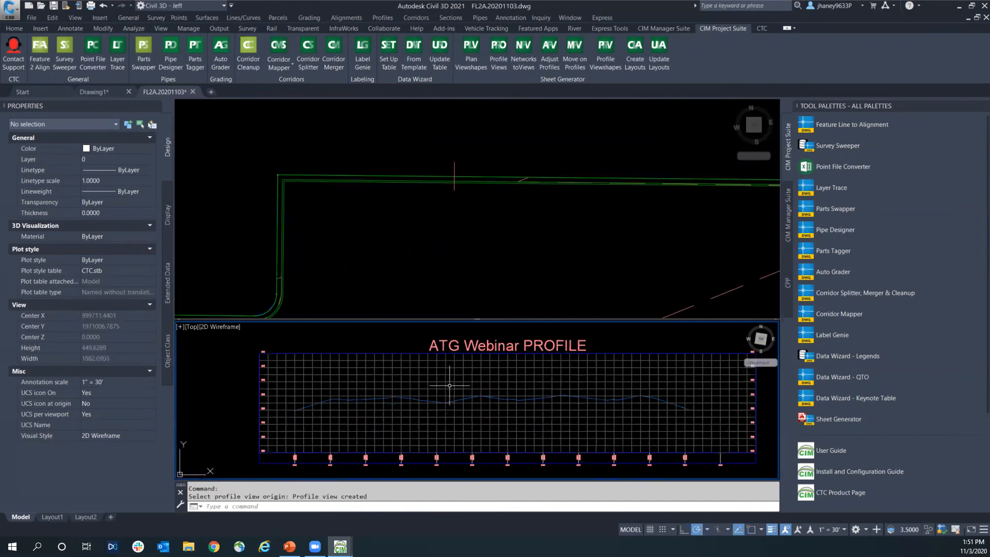
Regenerate the drawing in all viewports with the parking lot alignment in view in the upper viewport.
{"action": "left_click", "coordinate": [439, 252]}
{"action": "scroll", "coordinate": [440, 252], "scroll_direction": "down", "scroll_amount": 6}
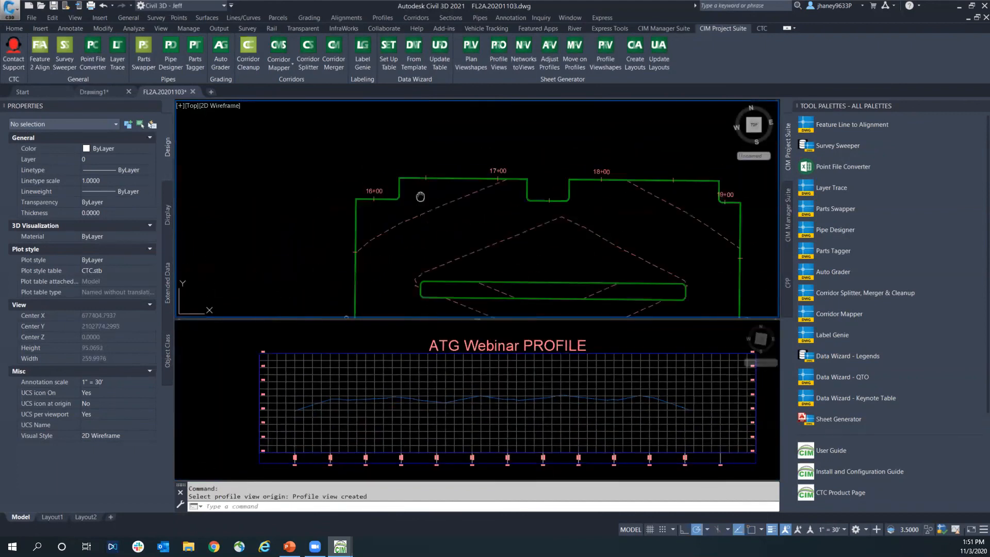
{"action": "key", "text": "Escape"}
{"action": "key", "text": "Escape"}
{"action": "type", "text": "r"}
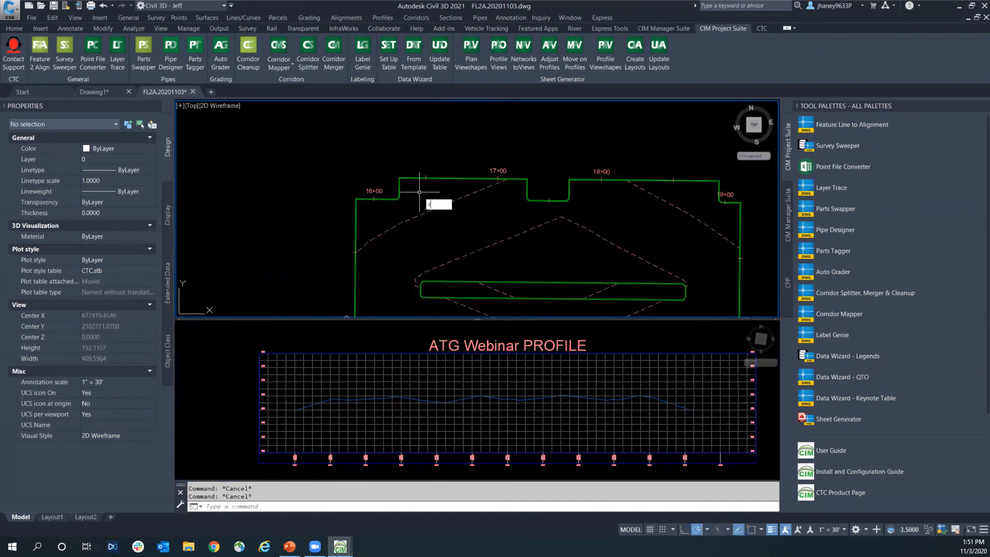
{"action": "type", "text": "ea"}
{"action": "key", "text": "Return"}
{"action": "scroll", "coordinate": [478, 316], "scroll_direction": "up", "scroll_amount": 2}
{"action": "scroll", "coordinate": [479, 316], "scroll_direction": "down", "scroll_amount": 2}
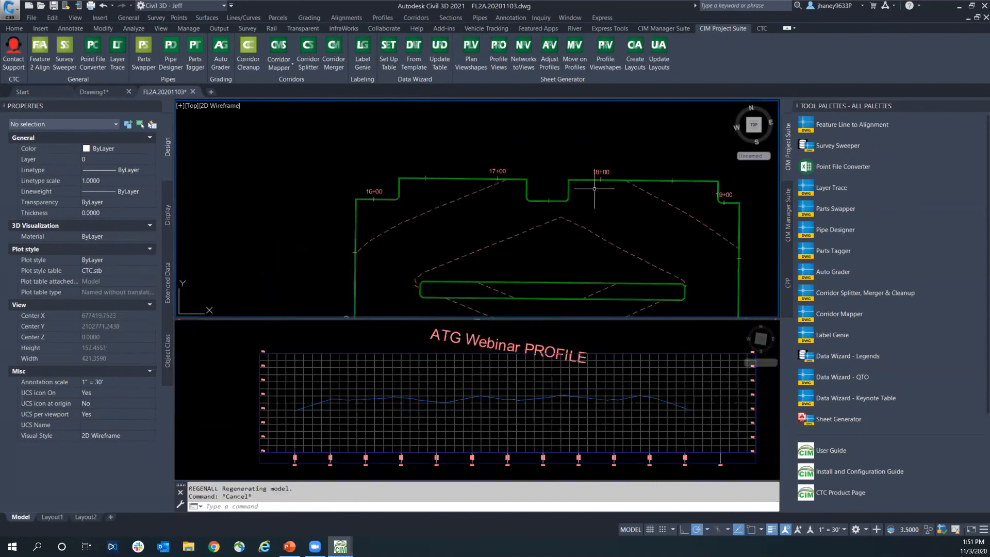
Select the ATG Webinar alignment and examine its path and station labels around the parking lot curb and entrance drive.
{"action": "left_click", "coordinate": [617, 163]}
{"action": "scroll", "coordinate": [593, 170], "scroll_direction": "up", "scroll_amount": 3}
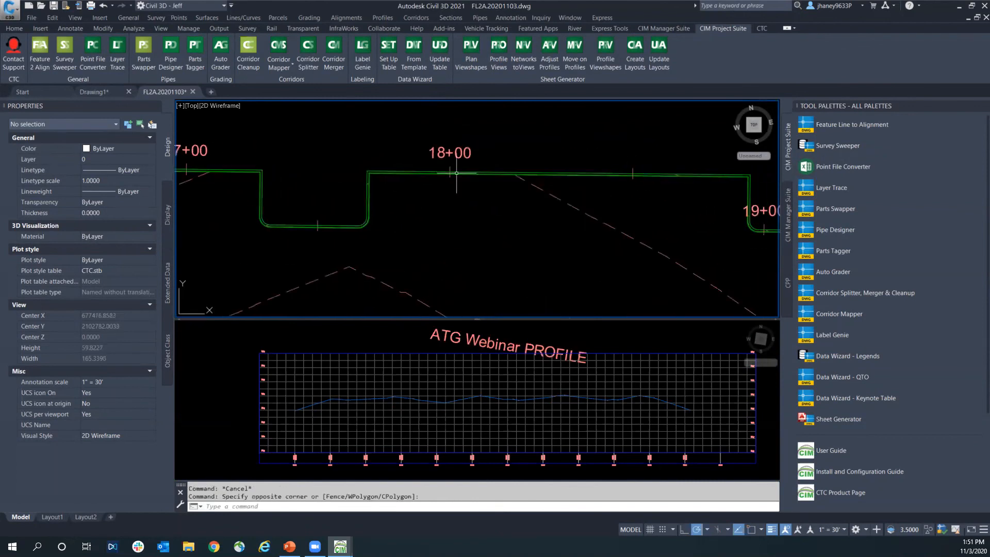
{"action": "left_click", "coordinate": [514, 170]}
{"action": "scroll", "coordinate": [514, 171], "scroll_direction": "down", "scroll_amount": 4}
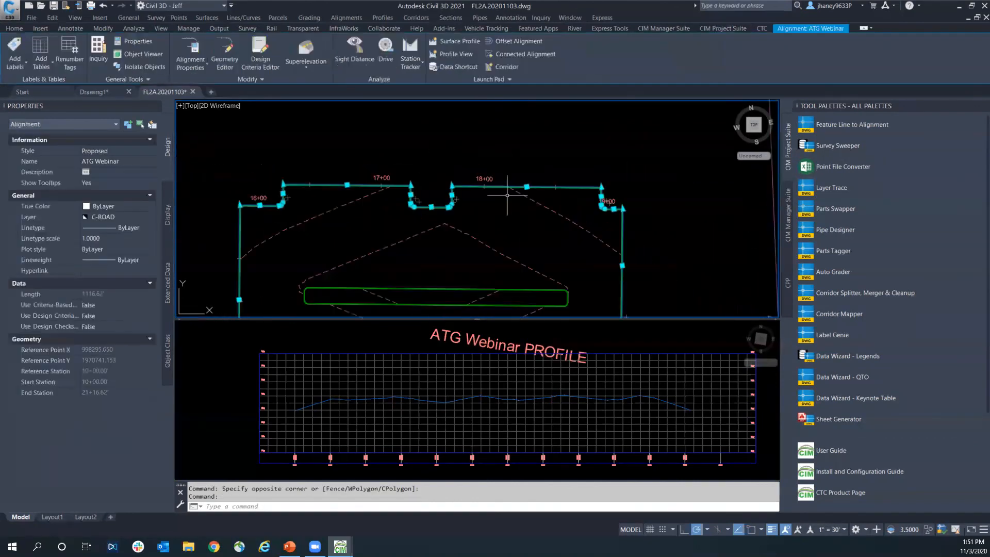
{"action": "scroll", "coordinate": [514, 172], "scroll_direction": "down", "scroll_amount": 4}
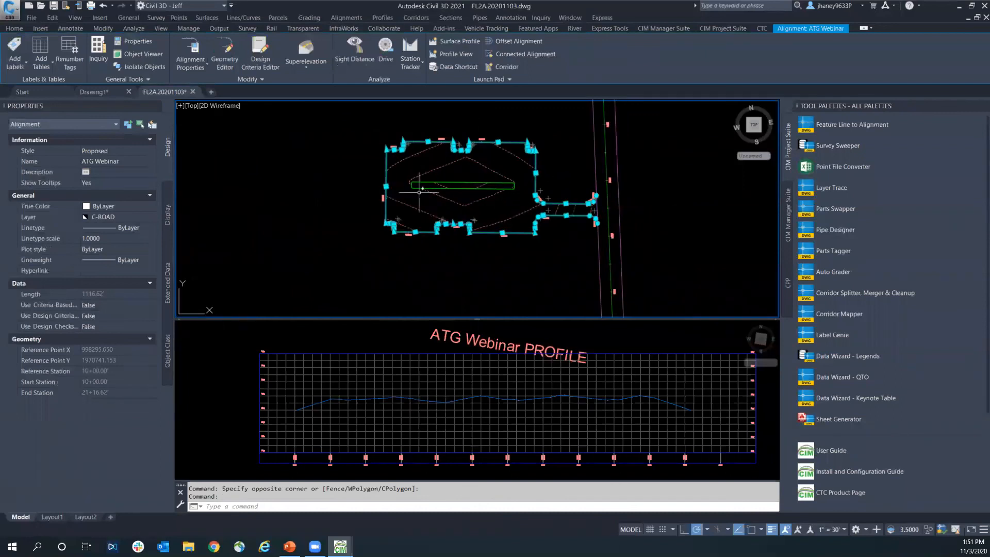
{"action": "scroll", "coordinate": [575, 217], "scroll_direction": "up", "scroll_amount": 2}
{"action": "middle_click_drag", "start_coordinate": [576, 216], "coordinate": [582, 230]}
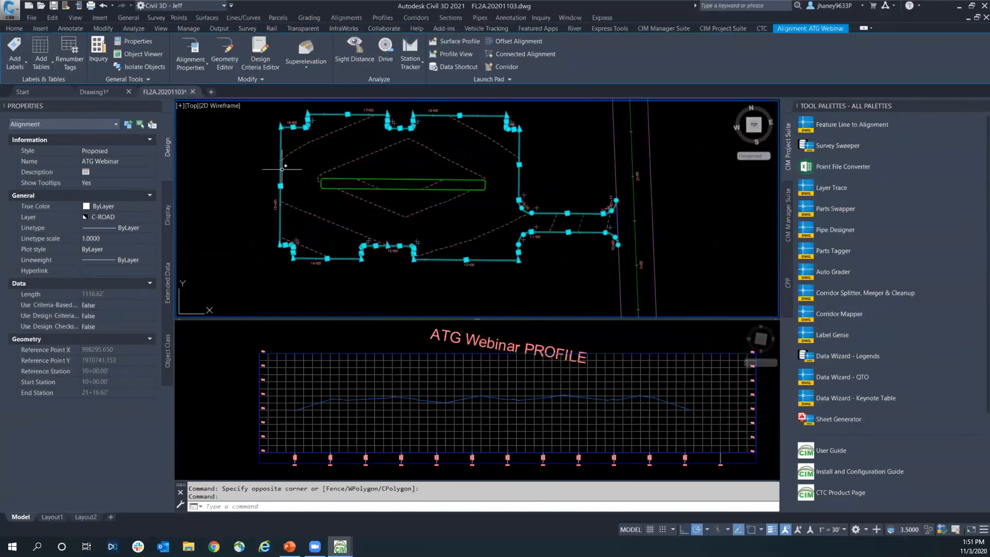
{"action": "scroll", "coordinate": [283, 175], "scroll_direction": "up", "scroll_amount": 2}
{"action": "scroll", "coordinate": [283, 175], "scroll_direction": "down", "scroll_amount": 2}
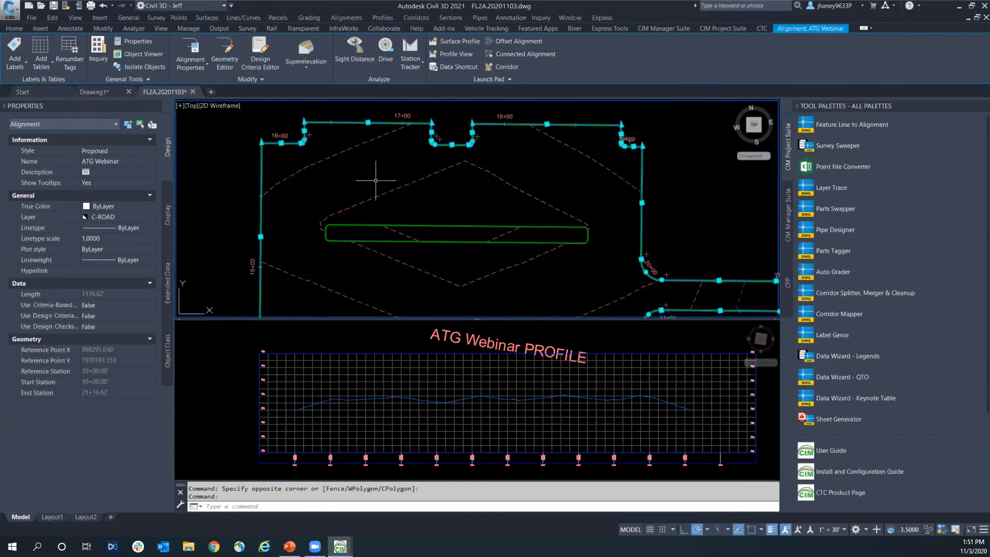
{"action": "scroll", "coordinate": [412, 174], "scroll_direction": "down", "scroll_amount": 1}
{"action": "scroll", "coordinate": [438, 170], "scroll_direction": "up", "scroll_amount": 2}
{"action": "scroll", "coordinate": [428, 231], "scroll_direction": "down", "scroll_amount": 2}
{"action": "middle_click_drag", "start_coordinate": [427, 232], "coordinate": [430, 196]}
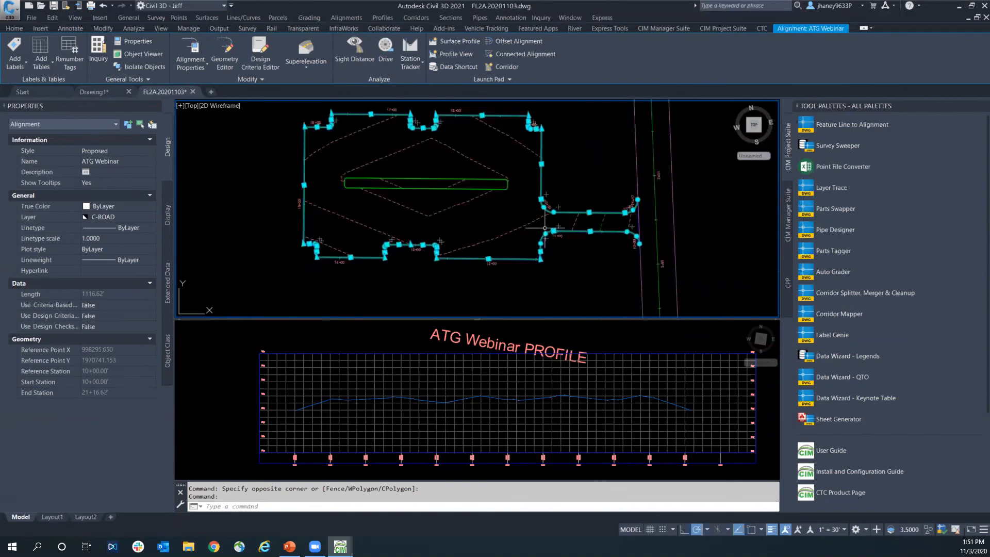
{"action": "middle_click_drag", "start_coordinate": [533, 273], "coordinate": [531, 237]}
{"action": "key", "text": "Escape"}
Inspect the profile line in the ATG Webinar profile view and review the whole parking lot in plan.
{"action": "left_click", "coordinate": [368, 333]}
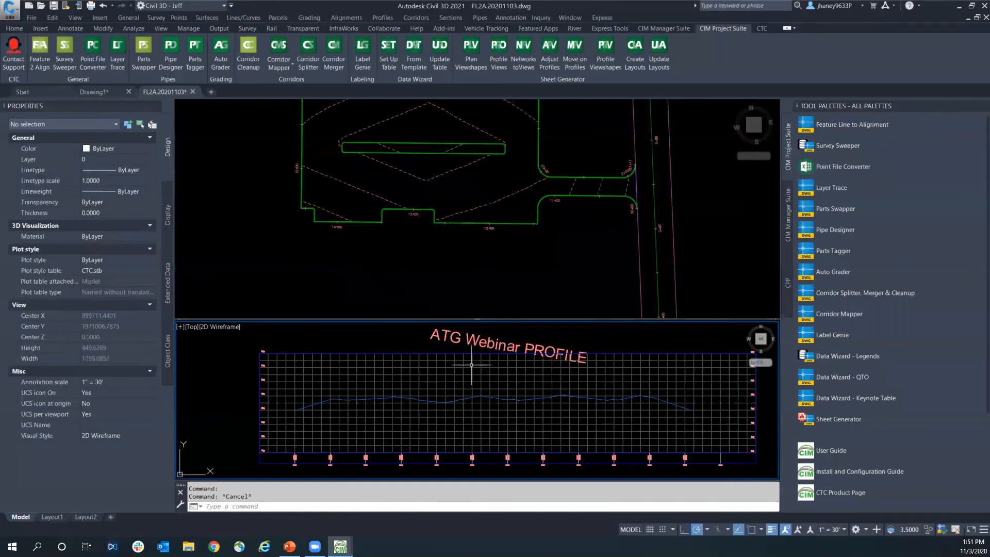
{"action": "middle_click_drag", "start_coordinate": [503, 385], "coordinate": [501, 374]}
{"action": "scroll", "coordinate": [444, 384], "scroll_direction": "up", "scroll_amount": 3}
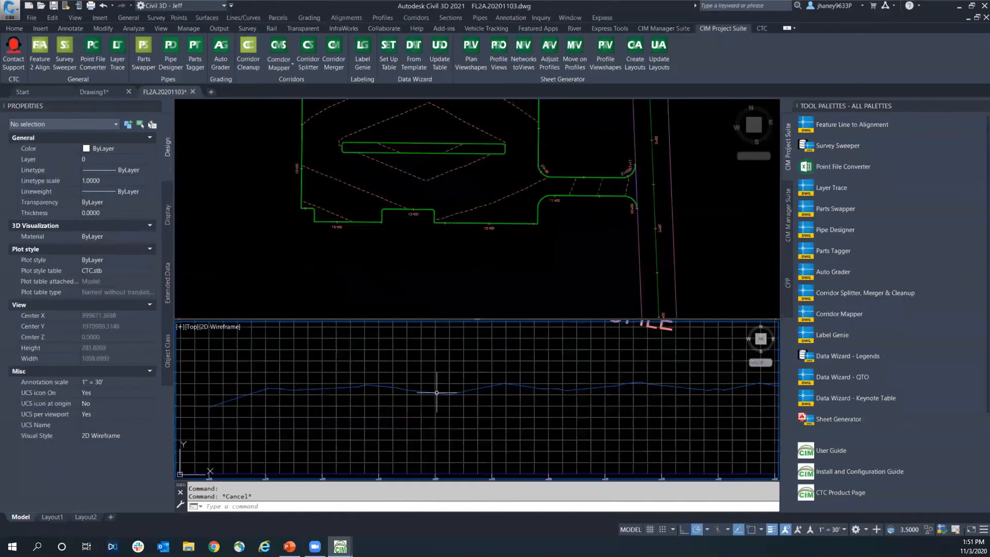
{"action": "scroll", "coordinate": [437, 392], "scroll_direction": "down", "scroll_amount": 3}
{"action": "middle_click_drag", "start_coordinate": [429, 398], "coordinate": [391, 398]}
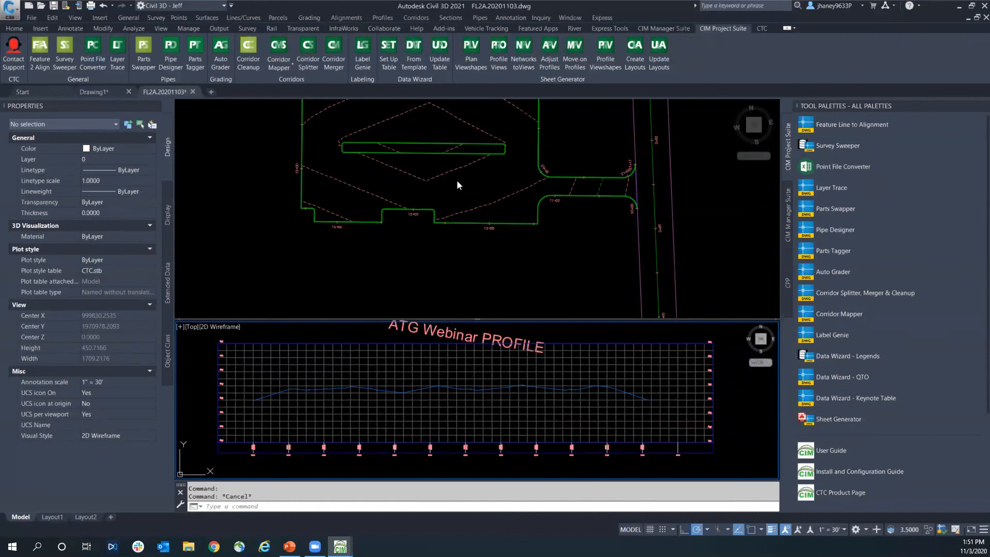
{"action": "left_click", "coordinate": [403, 273]}
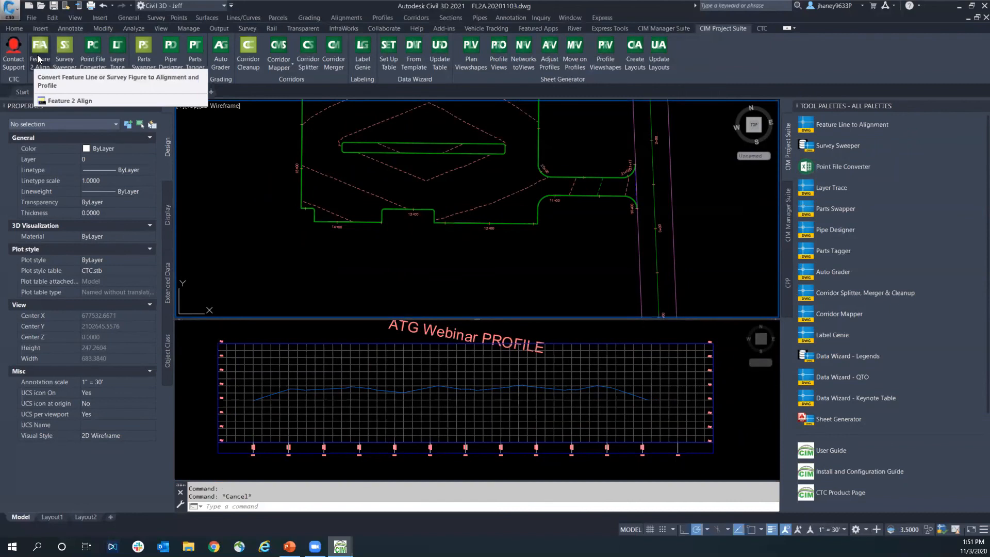
{"action": "left_click", "coordinate": [330, 331]}
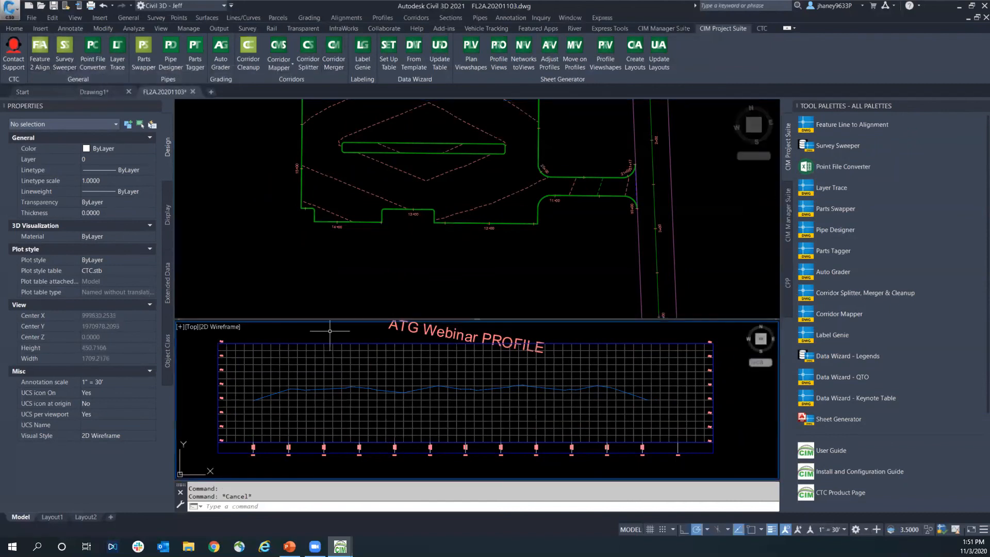
{"action": "left_click", "coordinate": [395, 257]}
{"action": "middle_click_drag", "start_coordinate": [420, 229], "coordinate": [419, 274]}
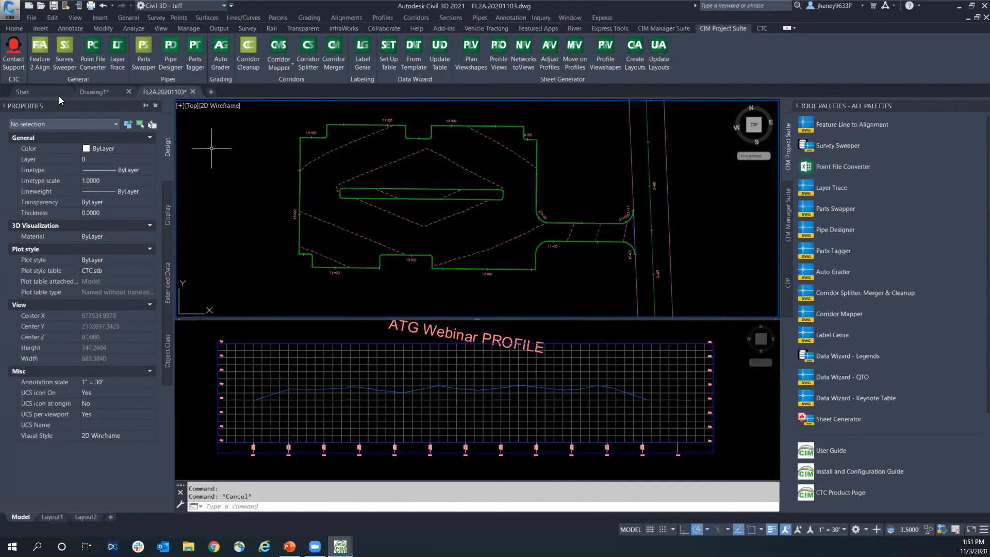
Clear any pending selection and switch to the PowerPoint slide show with the Learning Objectives slide.
{"action": "left_click", "coordinate": [380, 292]}
{"action": "left_click", "coordinate": [381, 293]}
{"action": "key", "text": "Escape"}
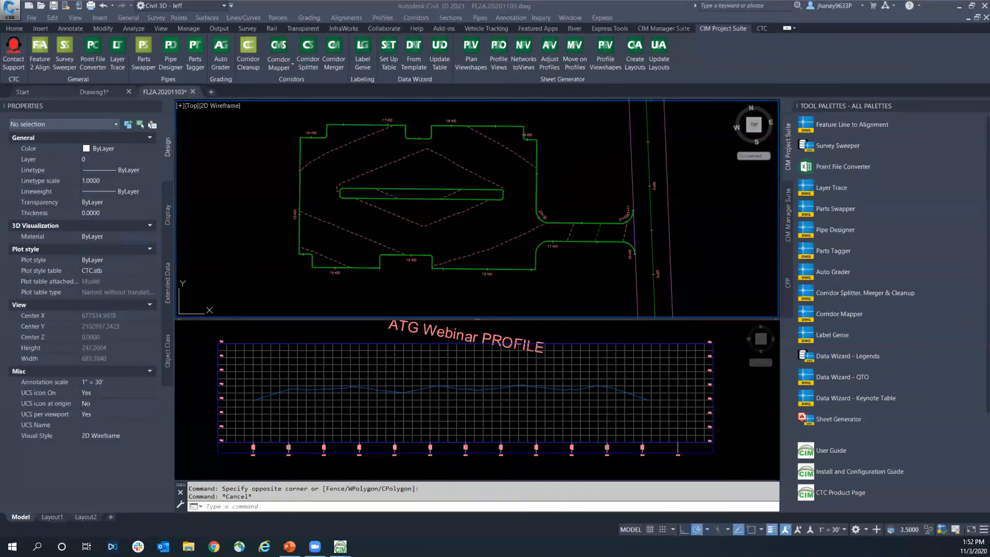
{"action": "key", "text": "alt+Tab"}
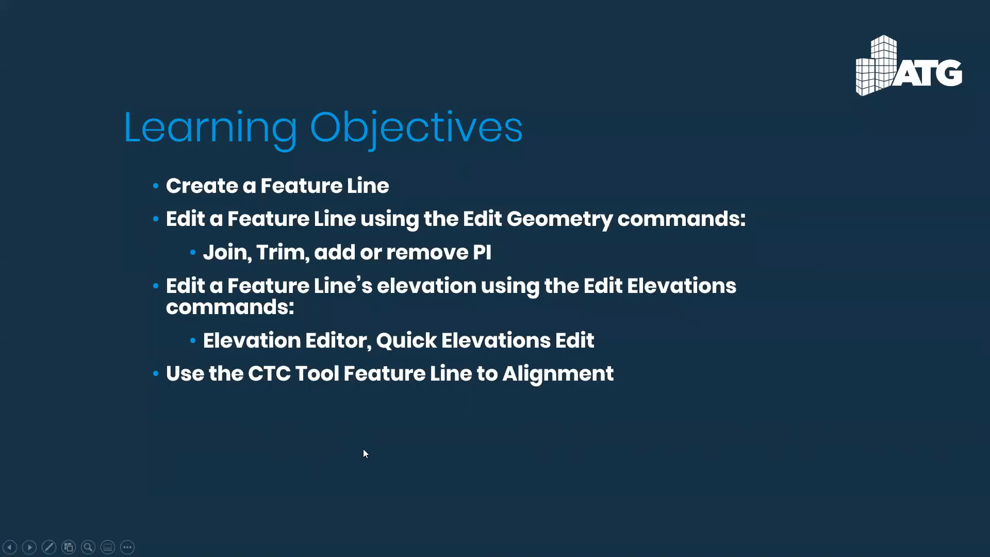